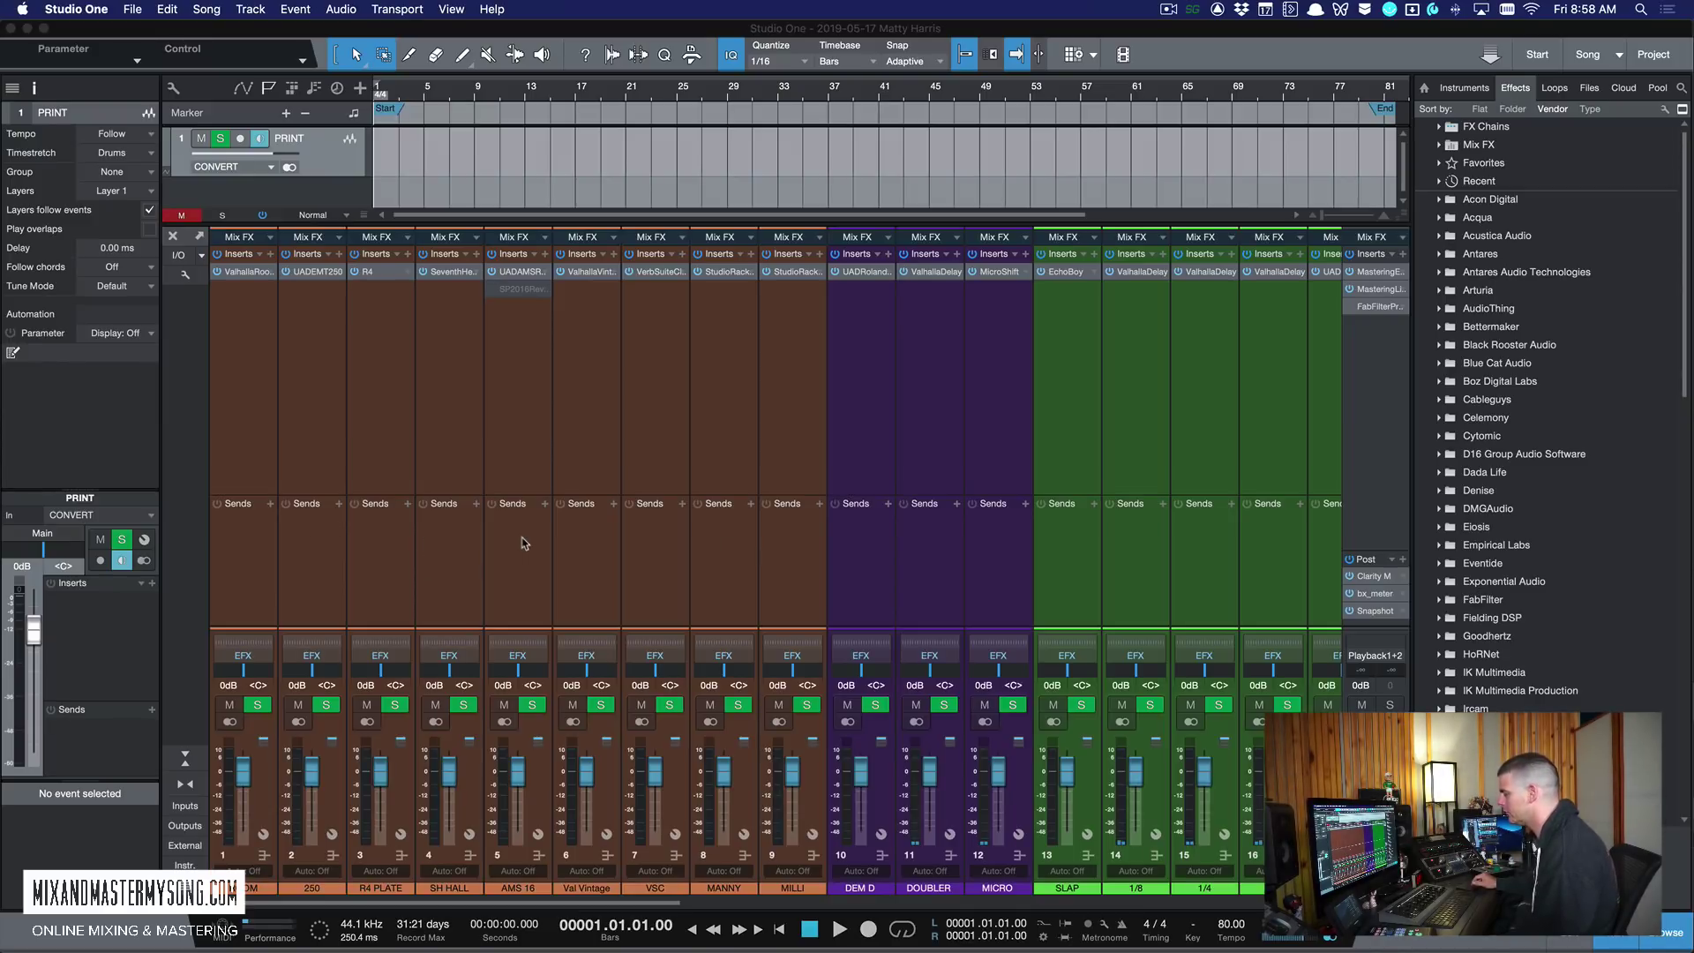
{"action": "left_click", "coordinate": [788, 546]}
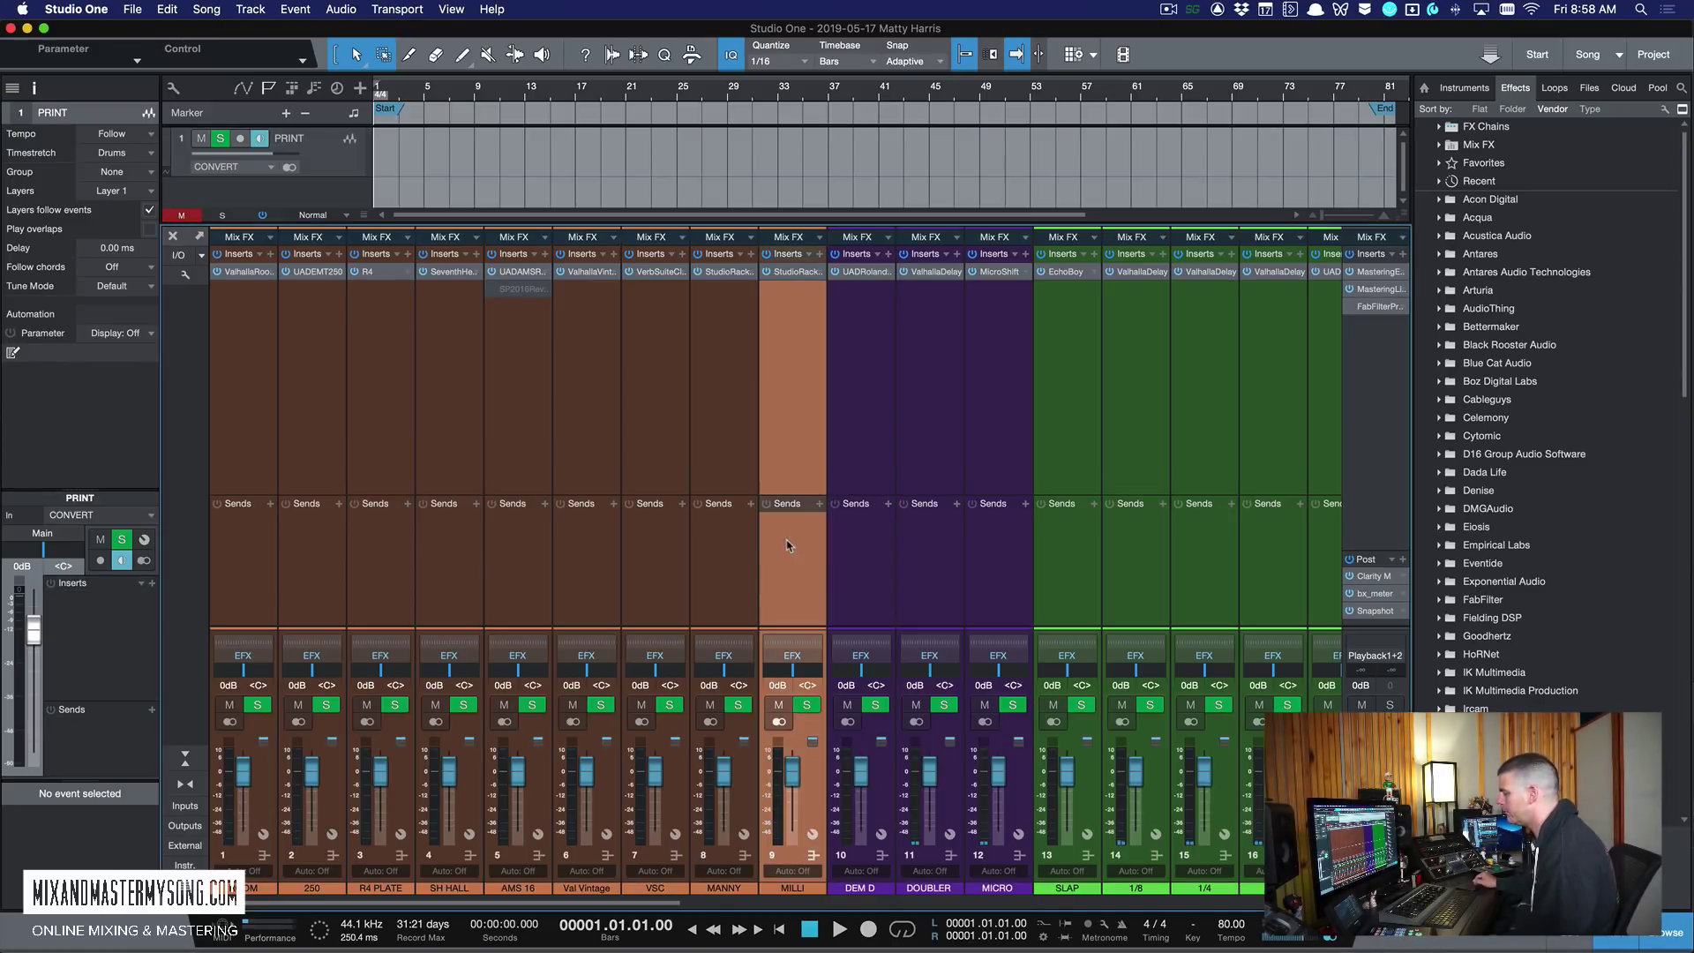
{"action": "left_click", "coordinate": [259, 568]}
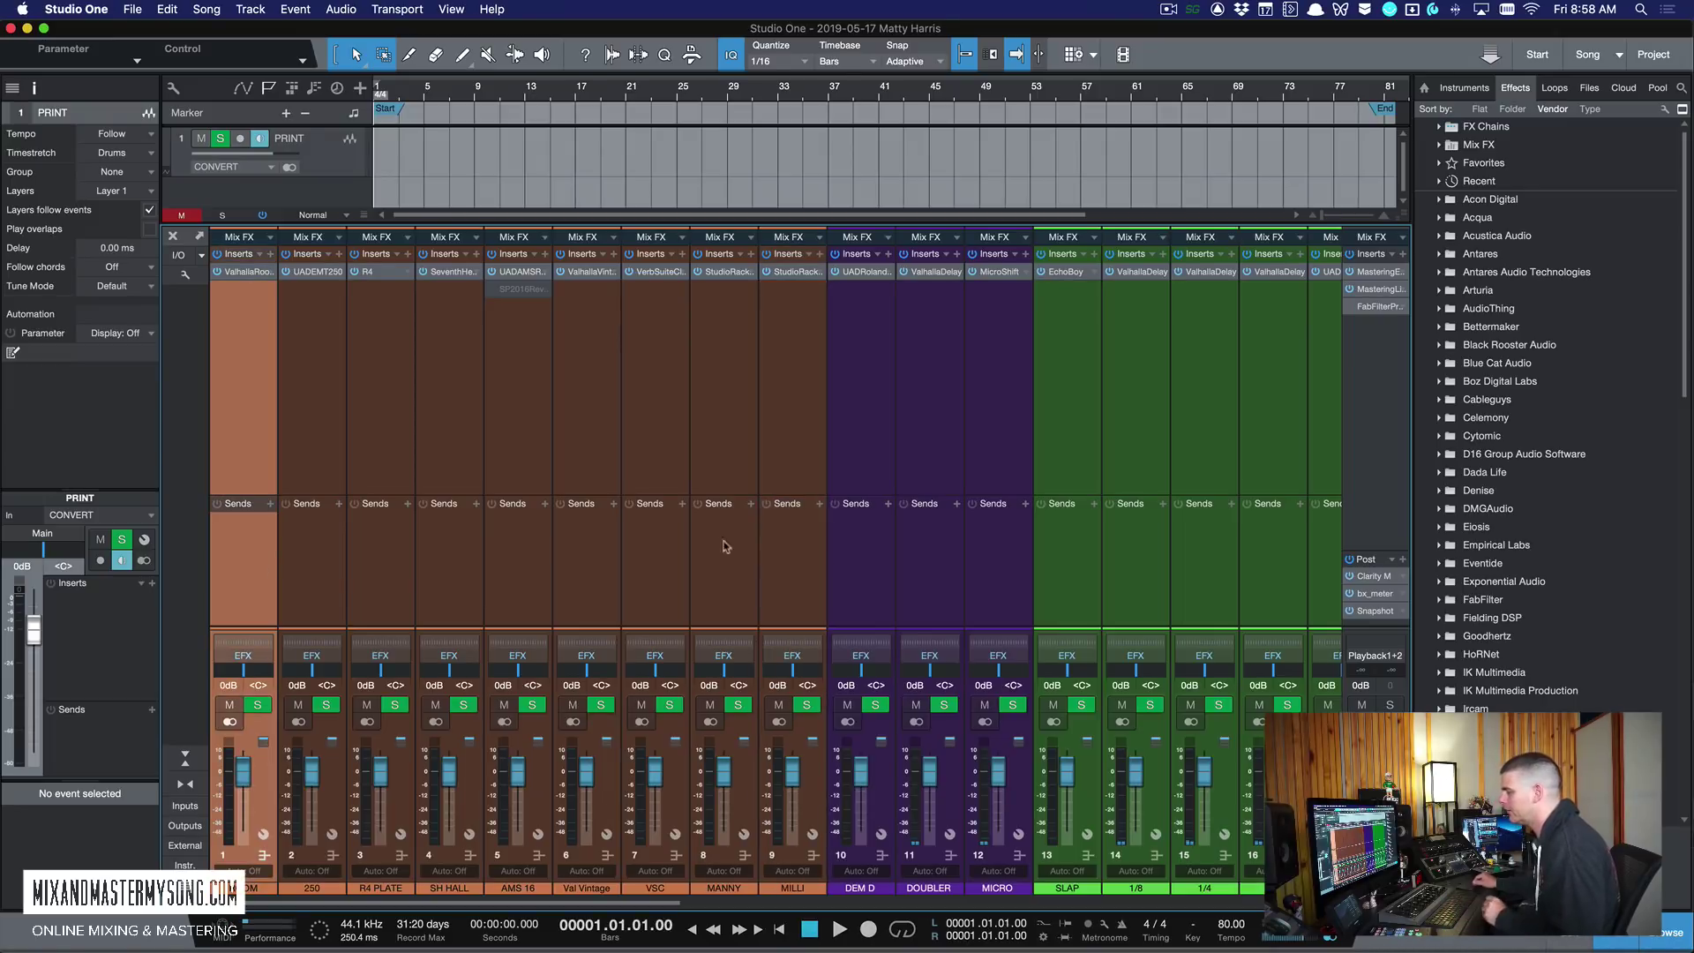
{"action": "left_click", "coordinate": [793, 845], "text": "shift"}
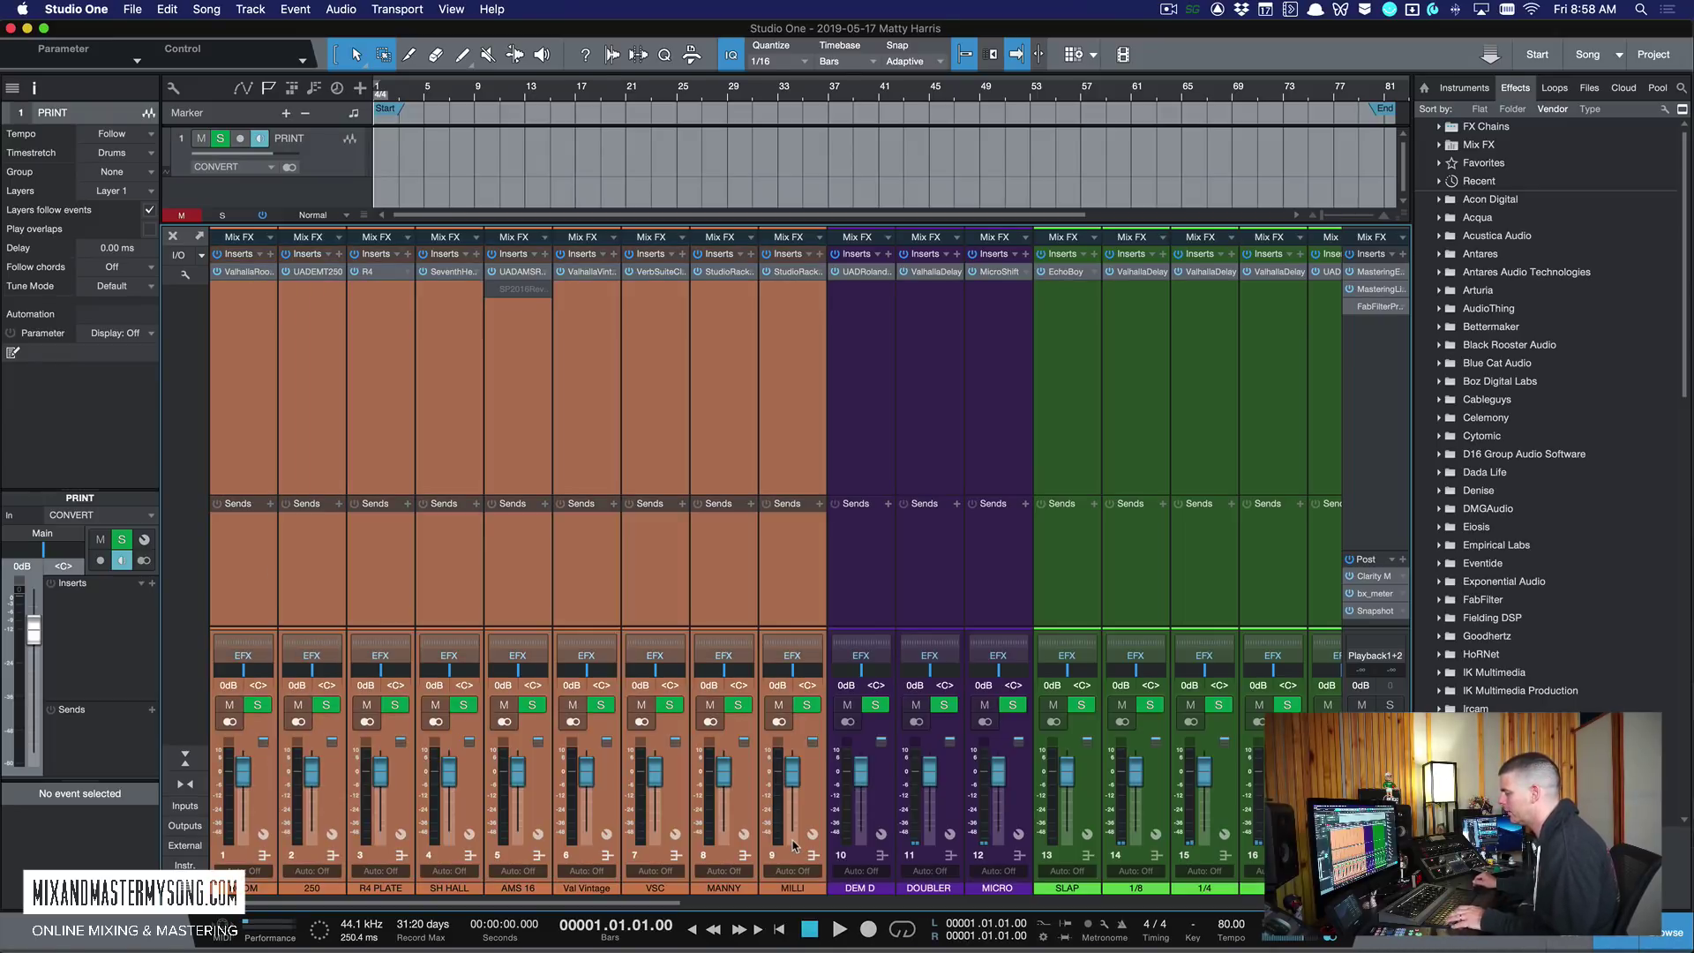
{"action": "left_click", "coordinate": [788, 854]}
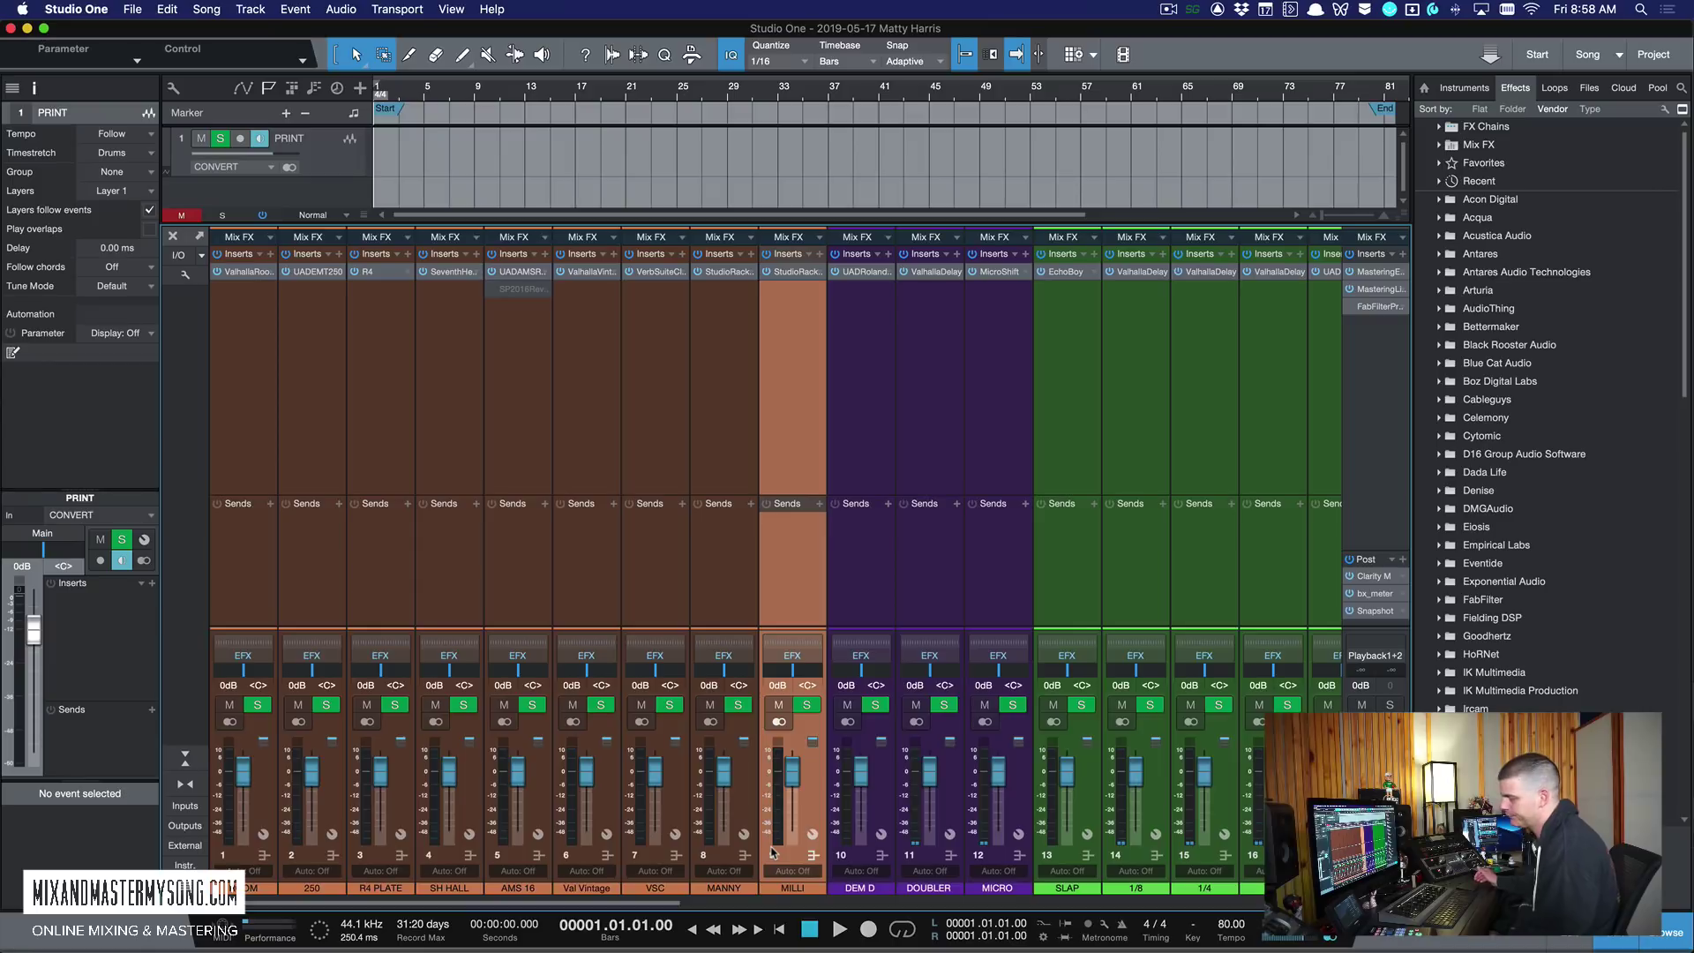
{"action": "left_click", "coordinate": [248, 852]}
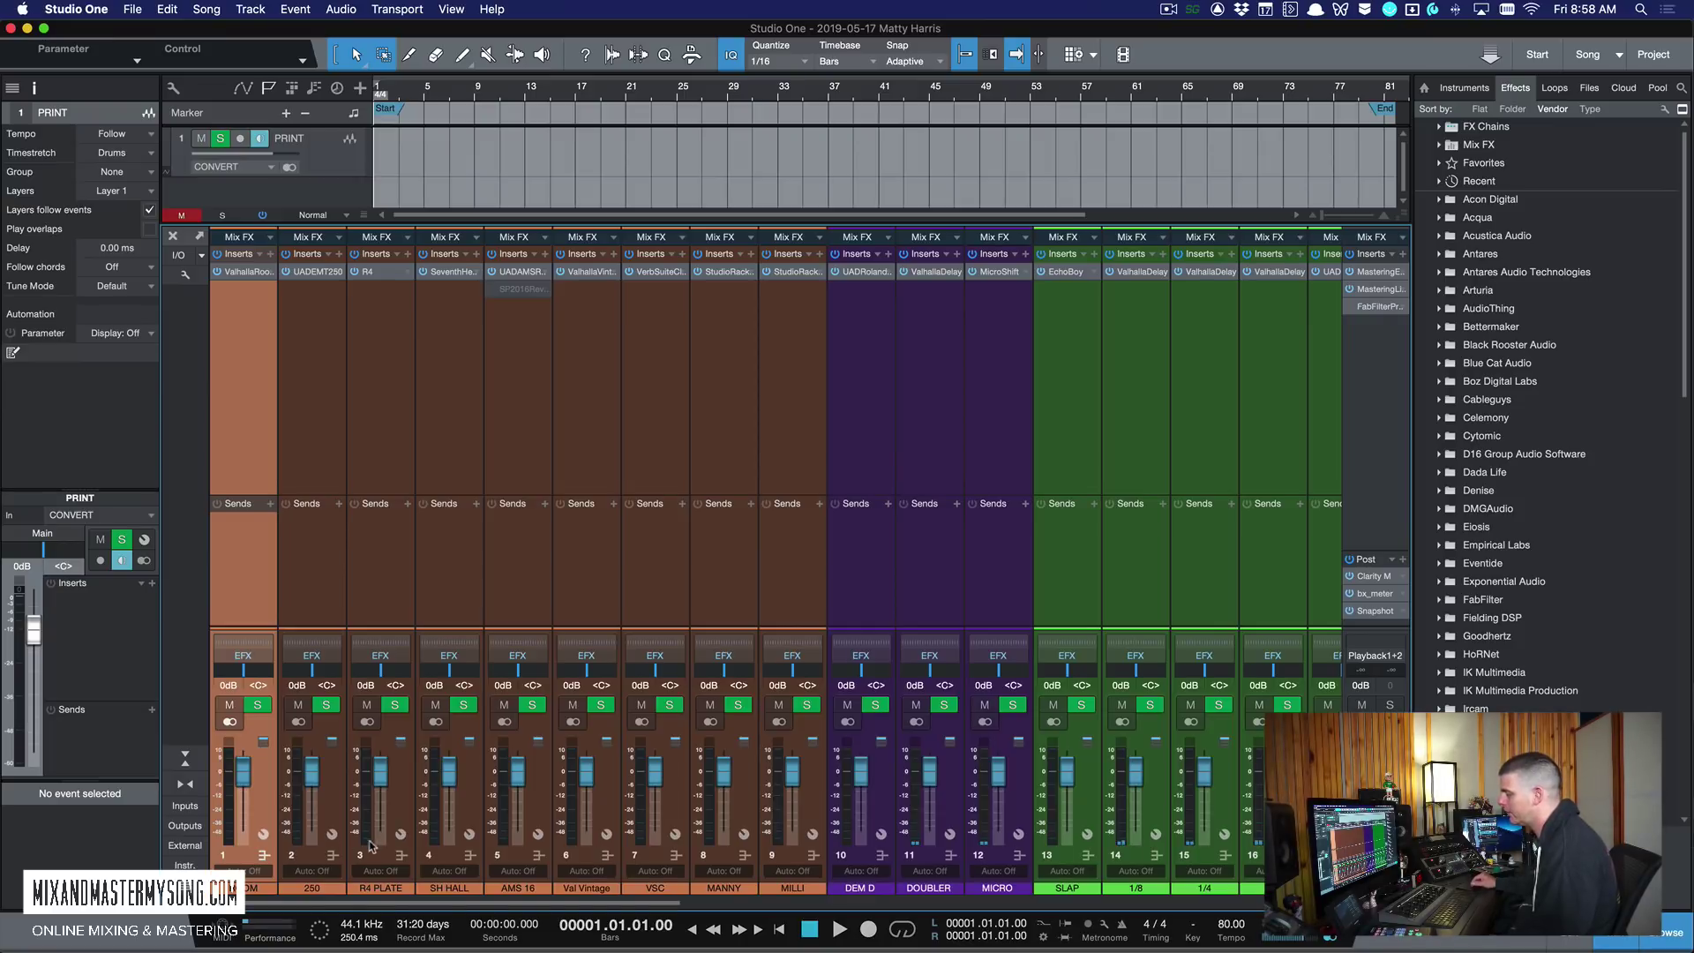
{"action": "left_click", "coordinate": [447, 850]}
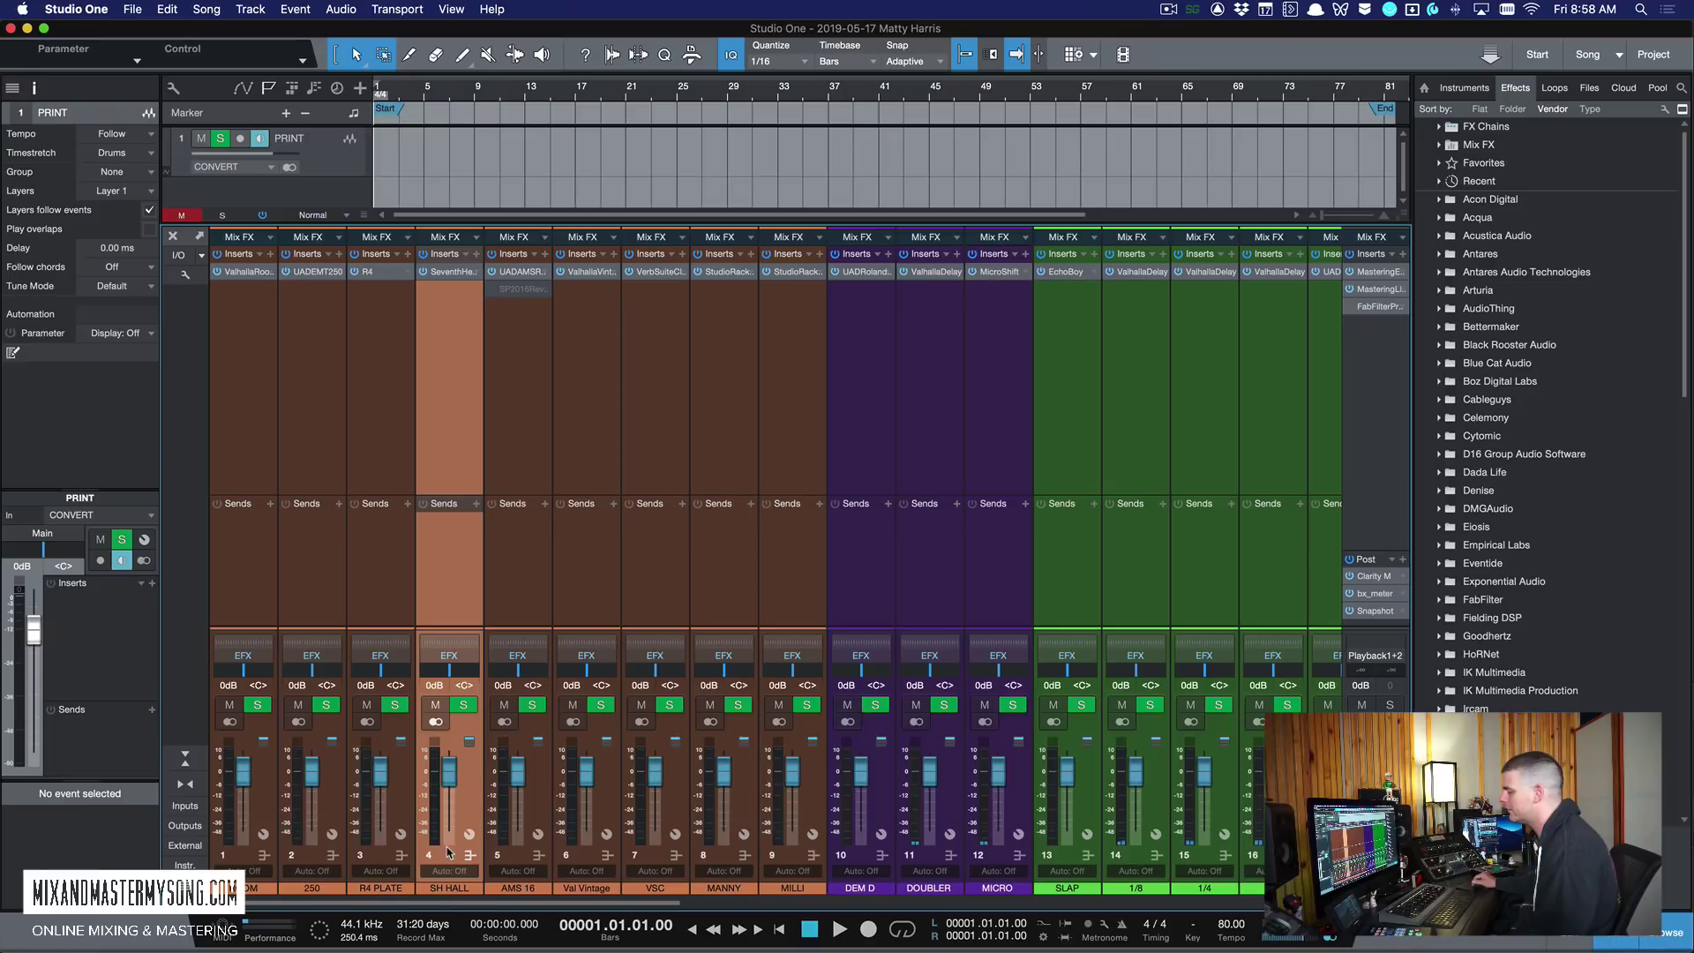
{"action": "left_click", "coordinate": [511, 854]}
{"action": "left_click", "coordinate": [254, 858]}
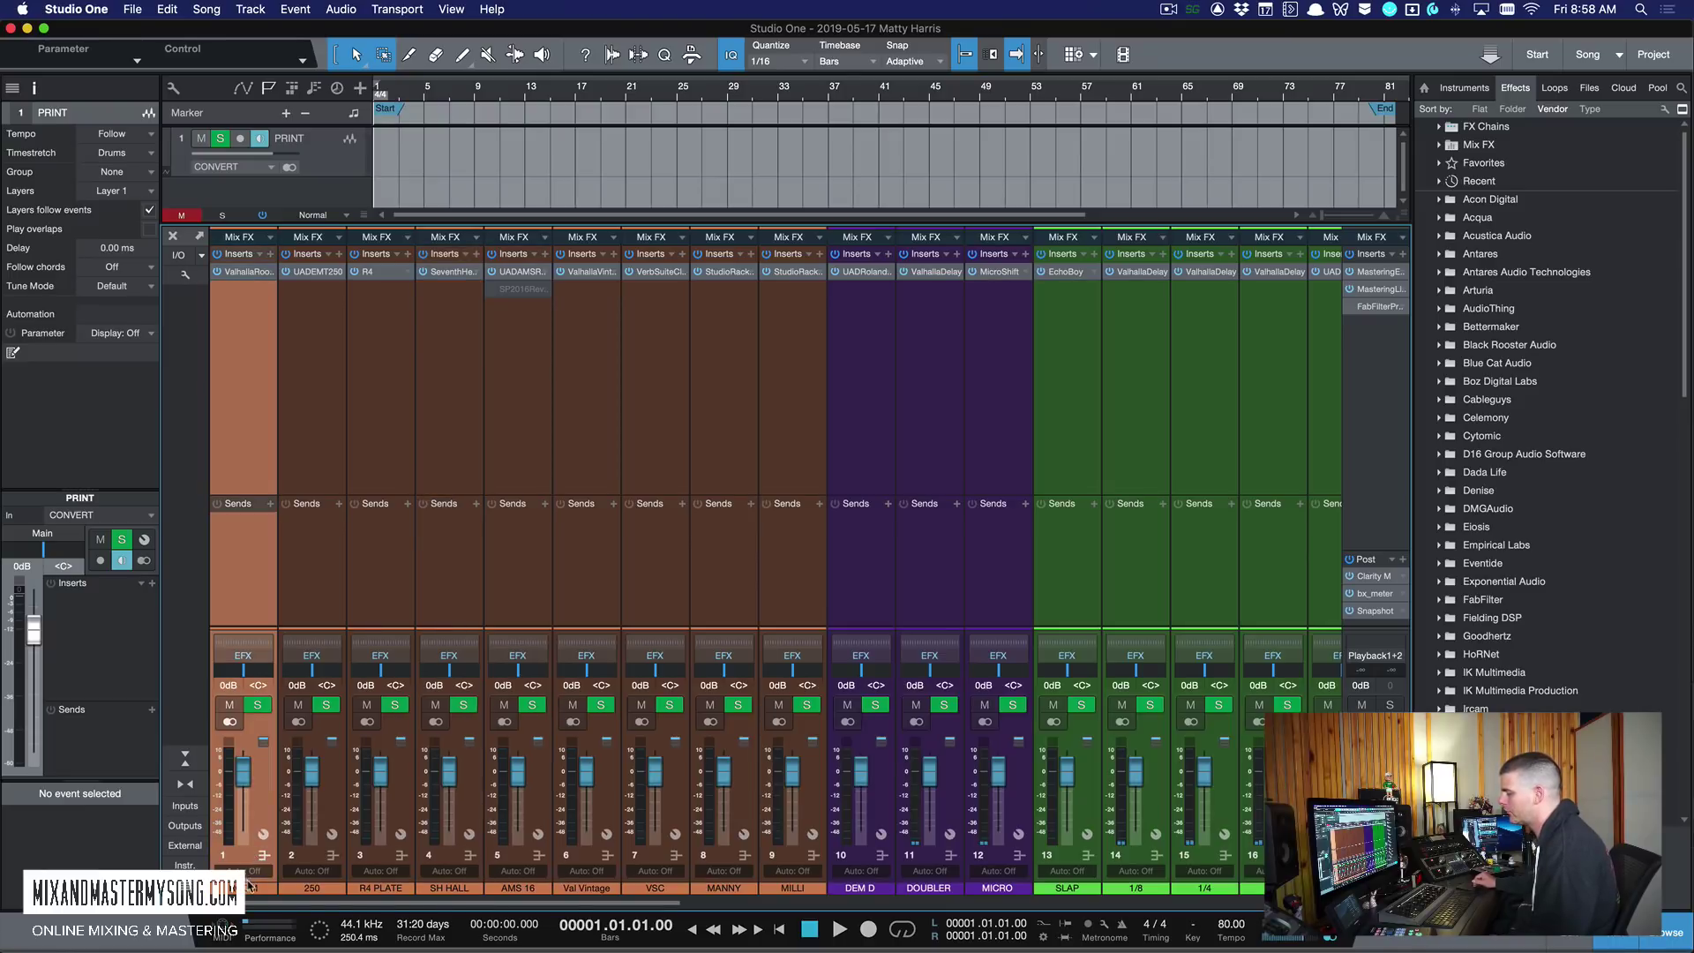
{"action": "left_click", "coordinate": [248, 271]}
{"action": "left_click", "coordinate": [250, 274]}
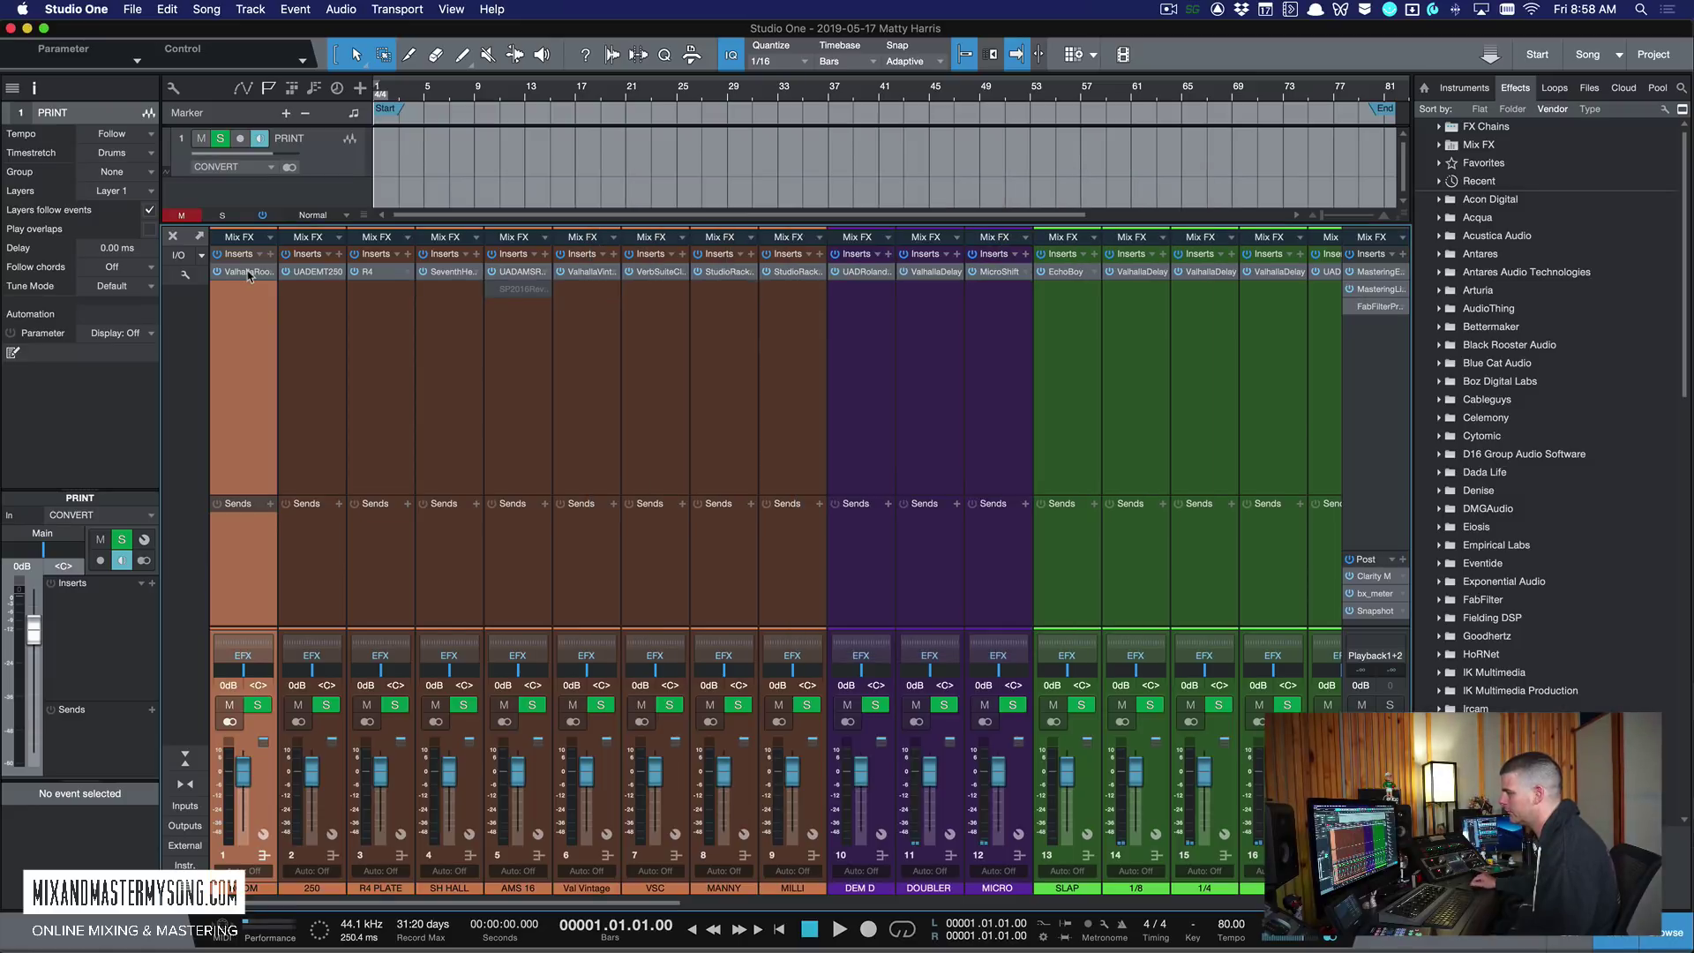
{"action": "left_click", "coordinate": [320, 336]}
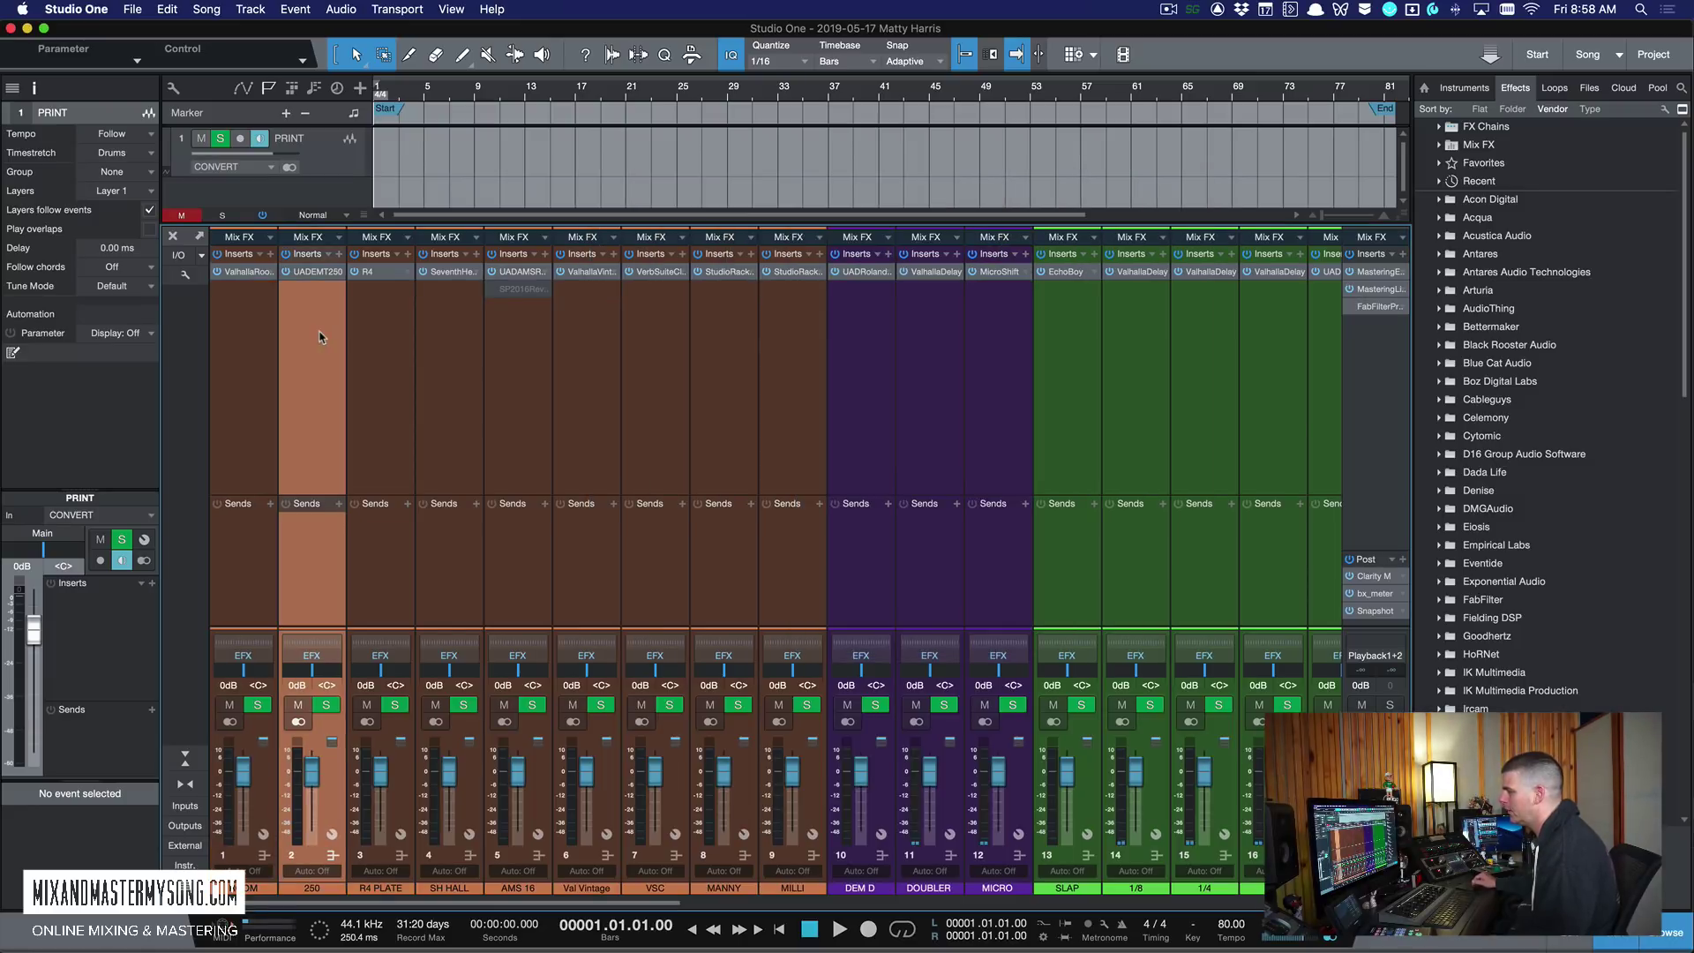
{"action": "left_click", "coordinate": [320, 273]}
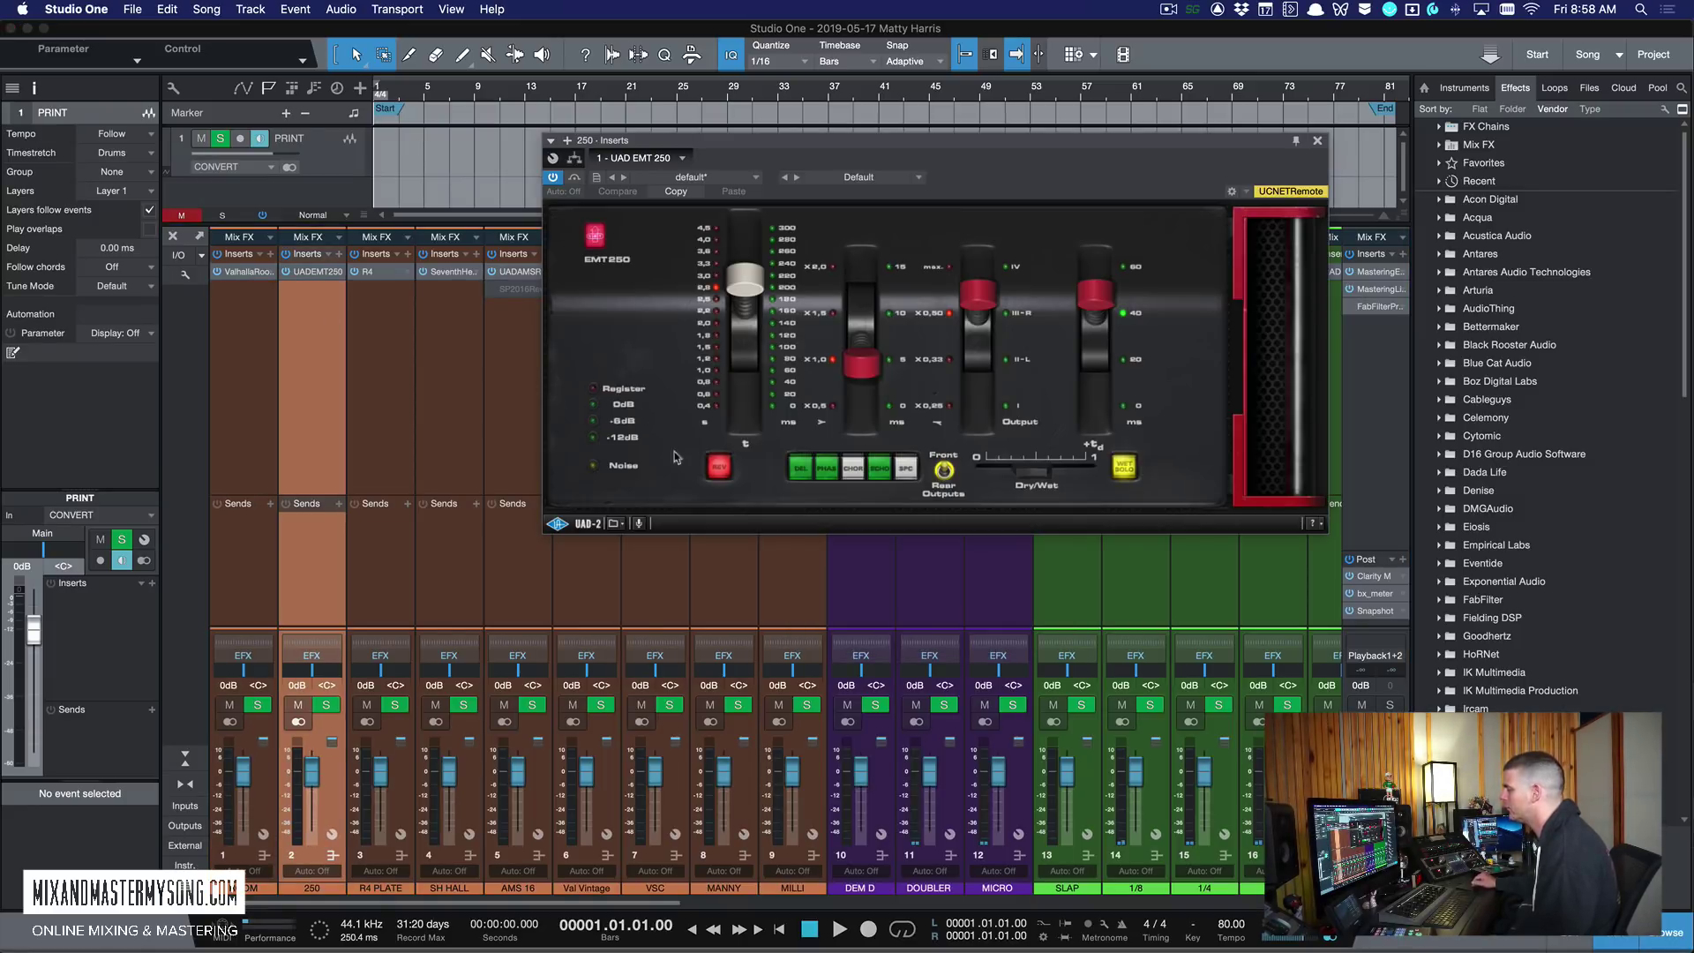
{"action": "left_click_drag", "start_coordinate": [913, 155], "coordinate": [800, 149]}
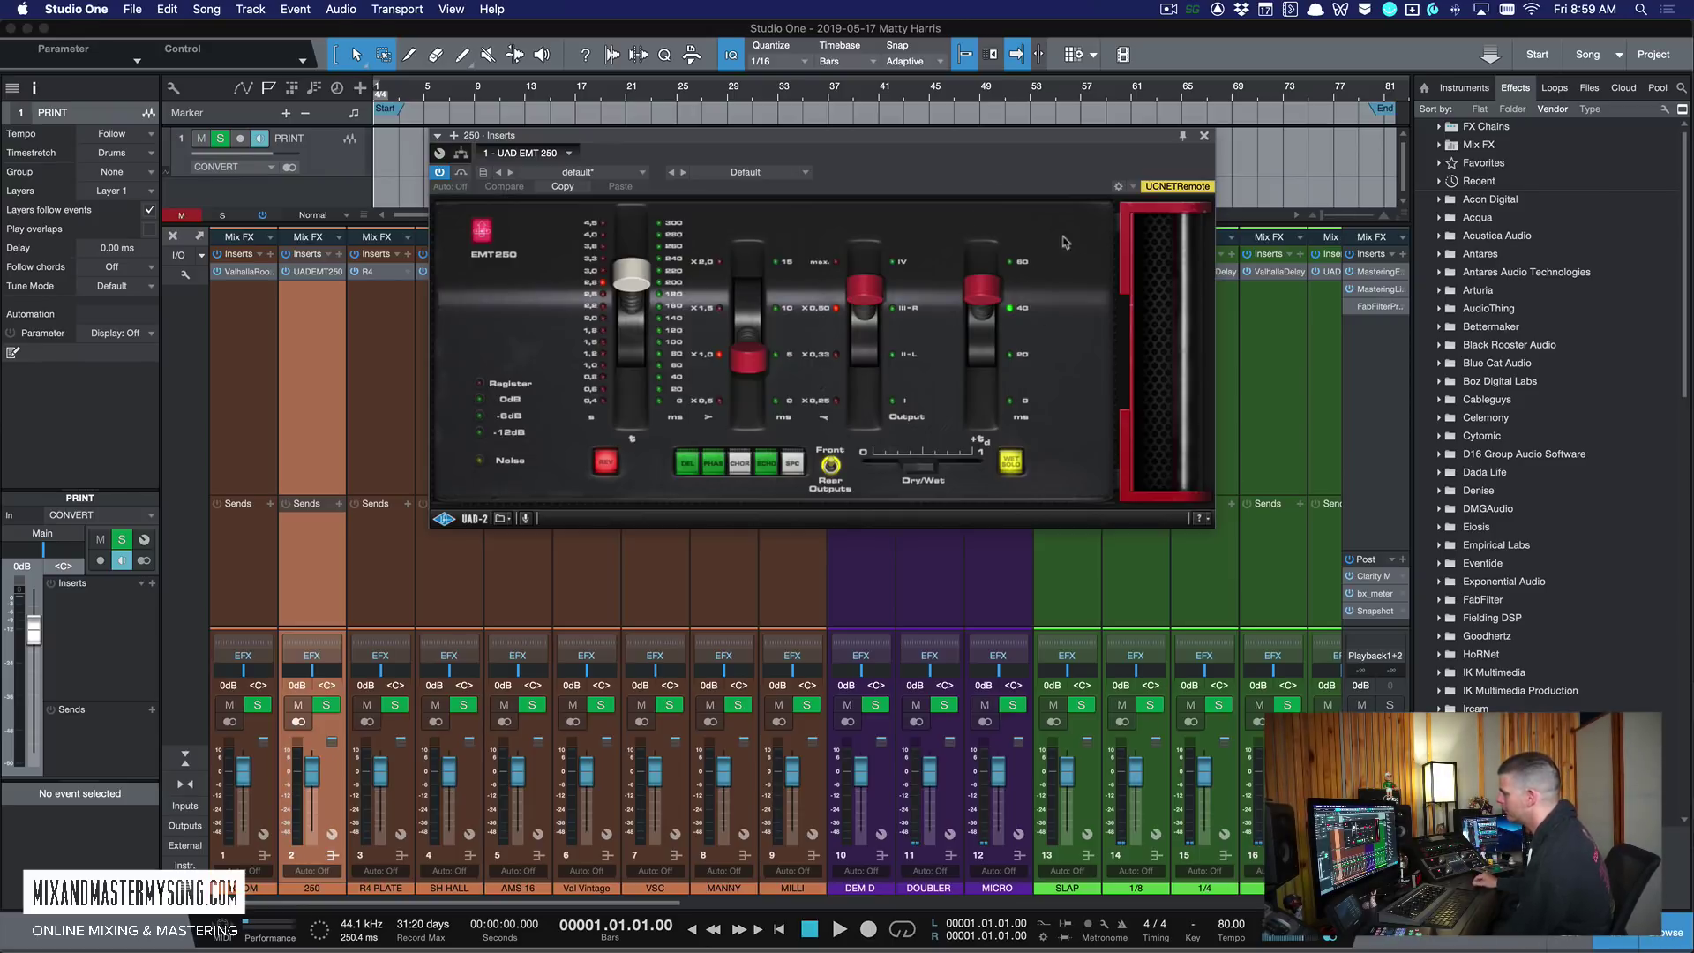
Step: Close the EMT 250 and open the R4 reverb insert on the R4 PLATE return
{"action": "left_click", "coordinate": [1204, 137]}
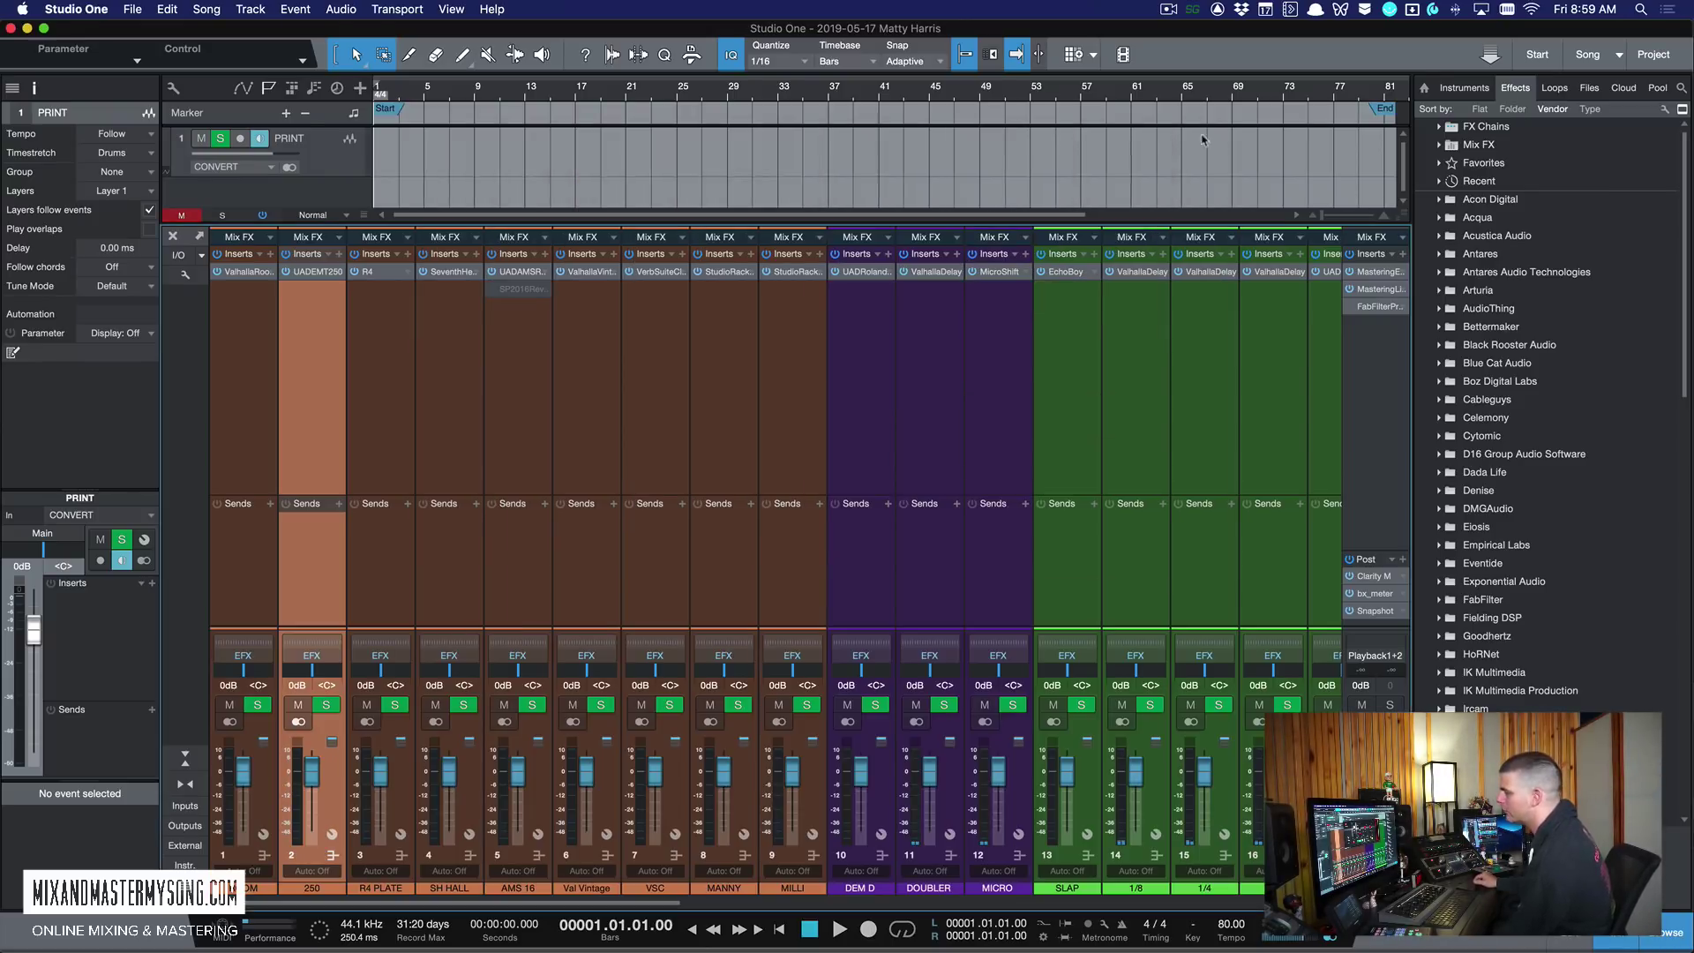
{"action": "left_click", "coordinate": [395, 297]}
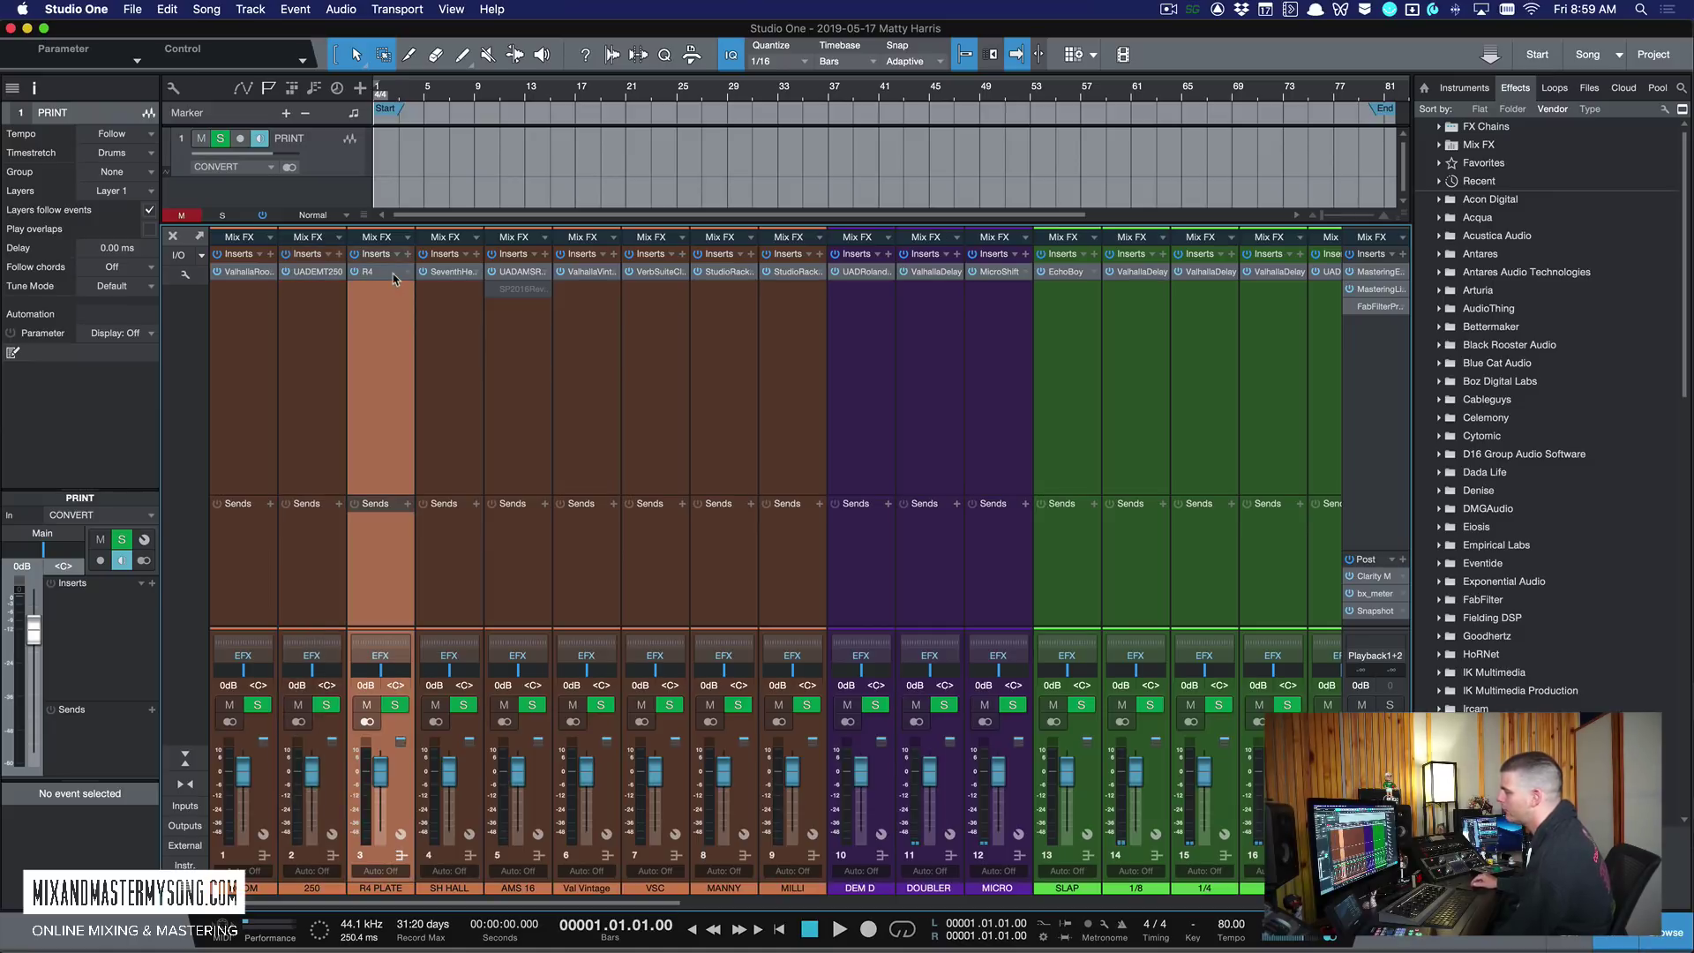
{"action": "left_click", "coordinate": [389, 272]}
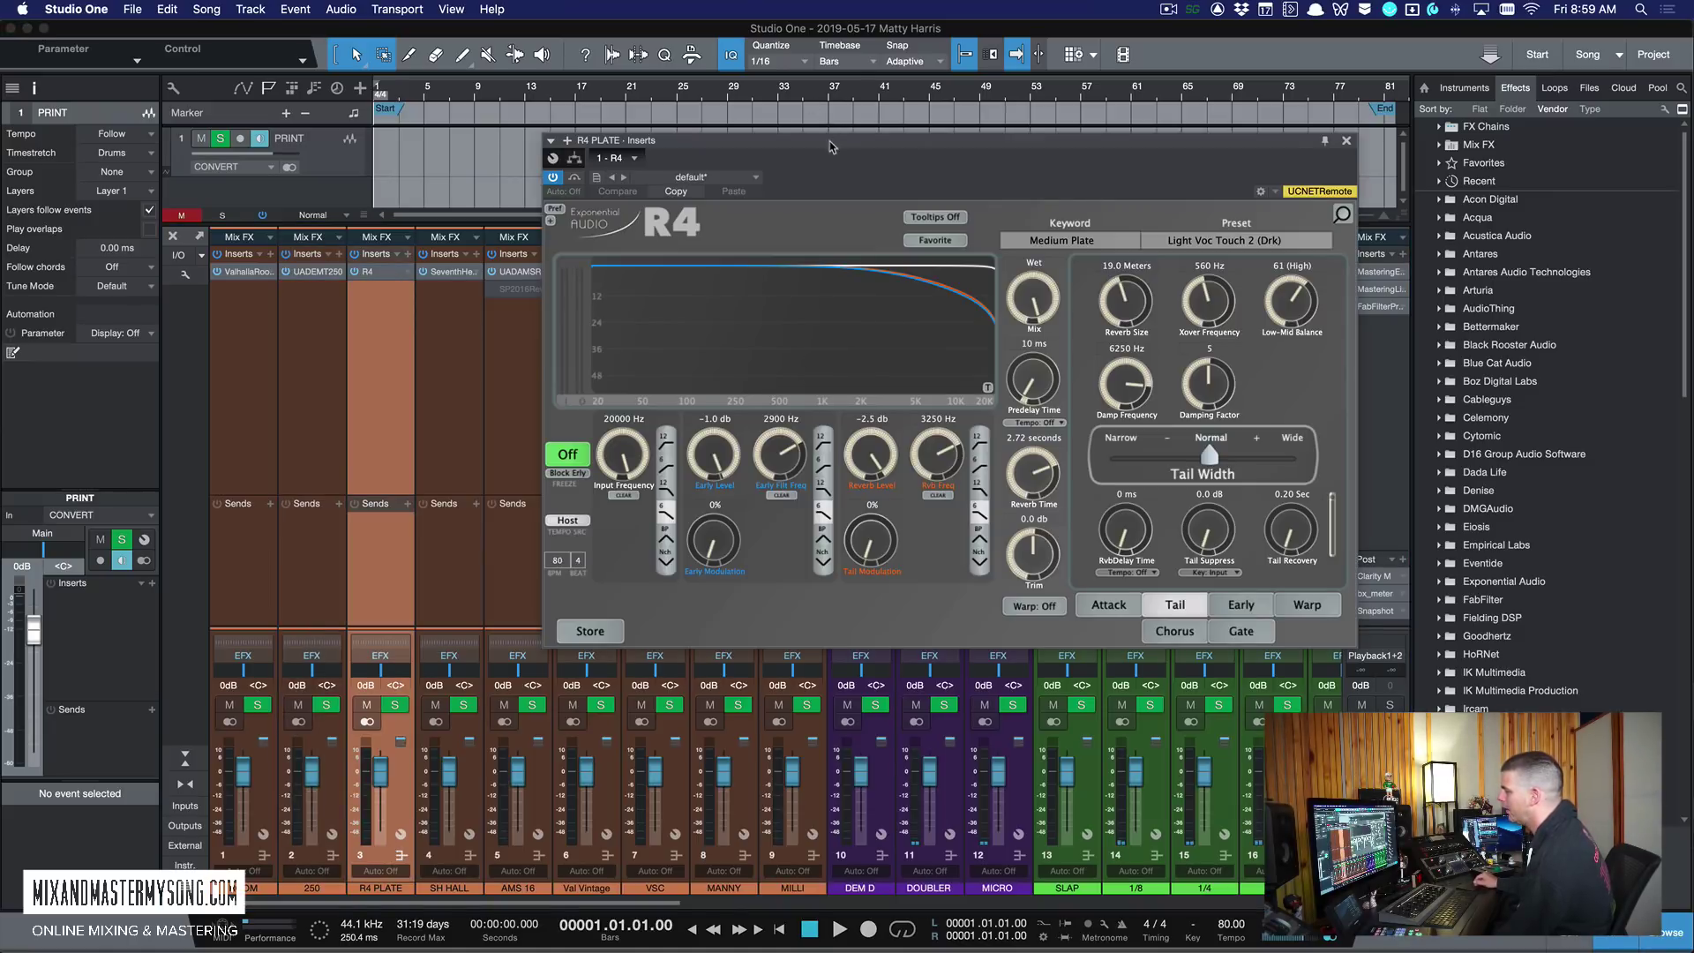
{"action": "left_click_drag", "start_coordinate": [830, 147], "coordinate": [764, 145]}
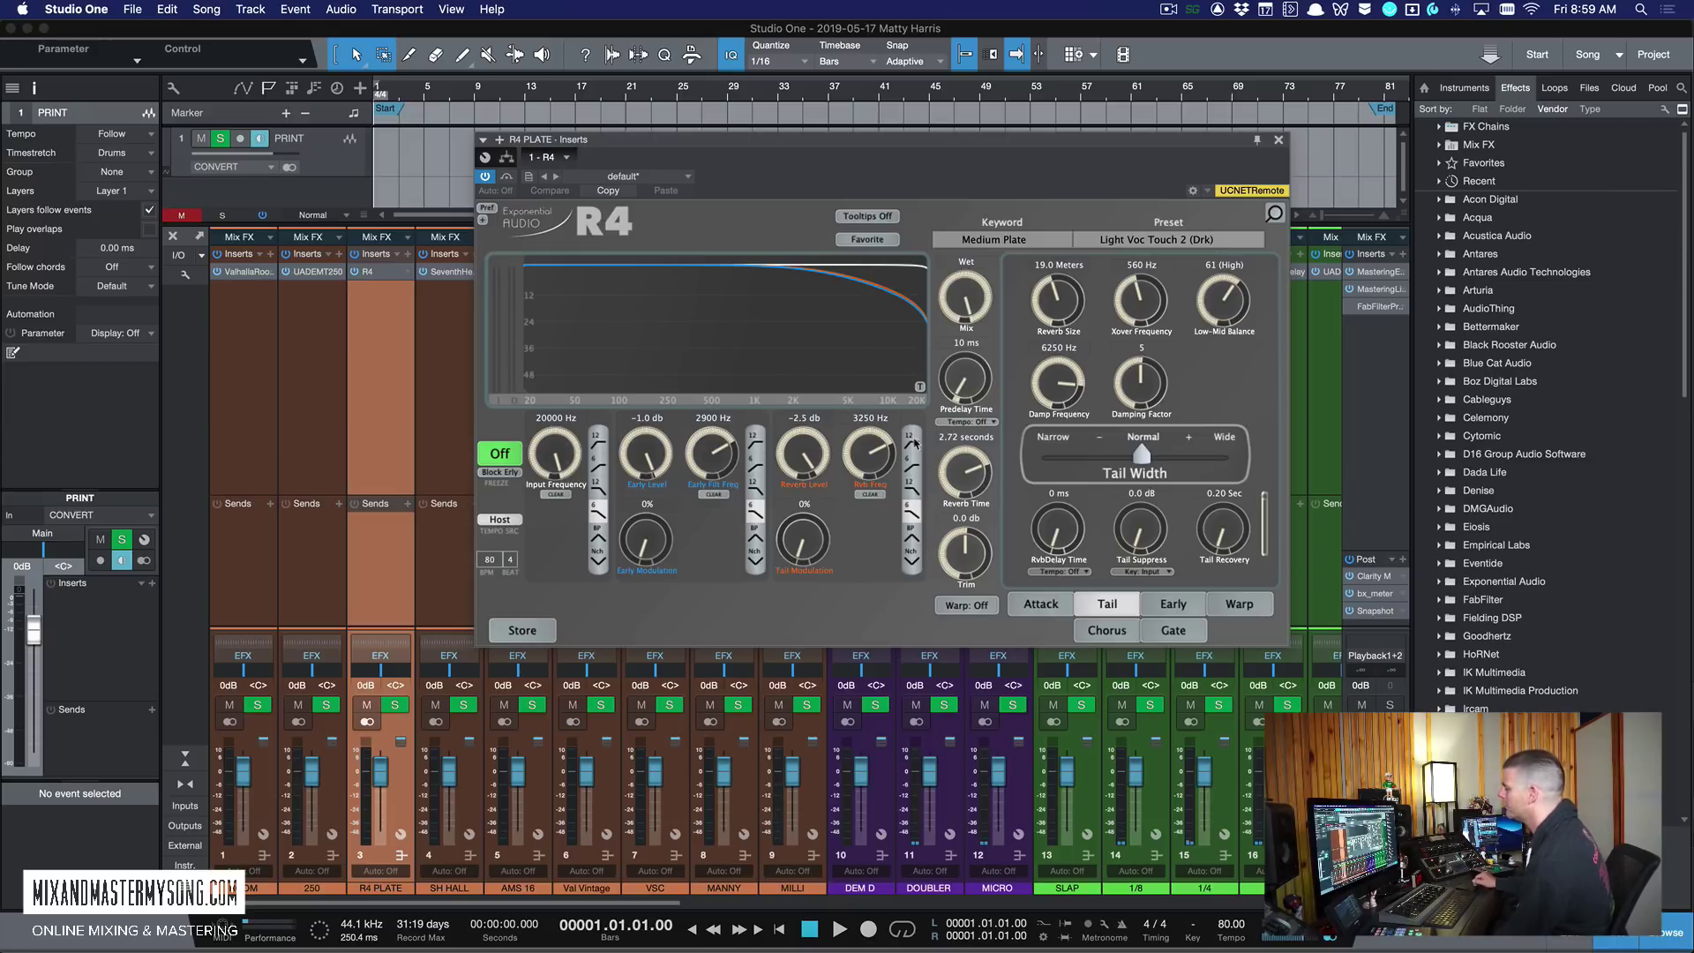
Step: Sync the R4 predelay to tempo as a 16th note and lower Early Level to -17.5 dB
{"action": "left_click", "coordinate": [960, 423]}
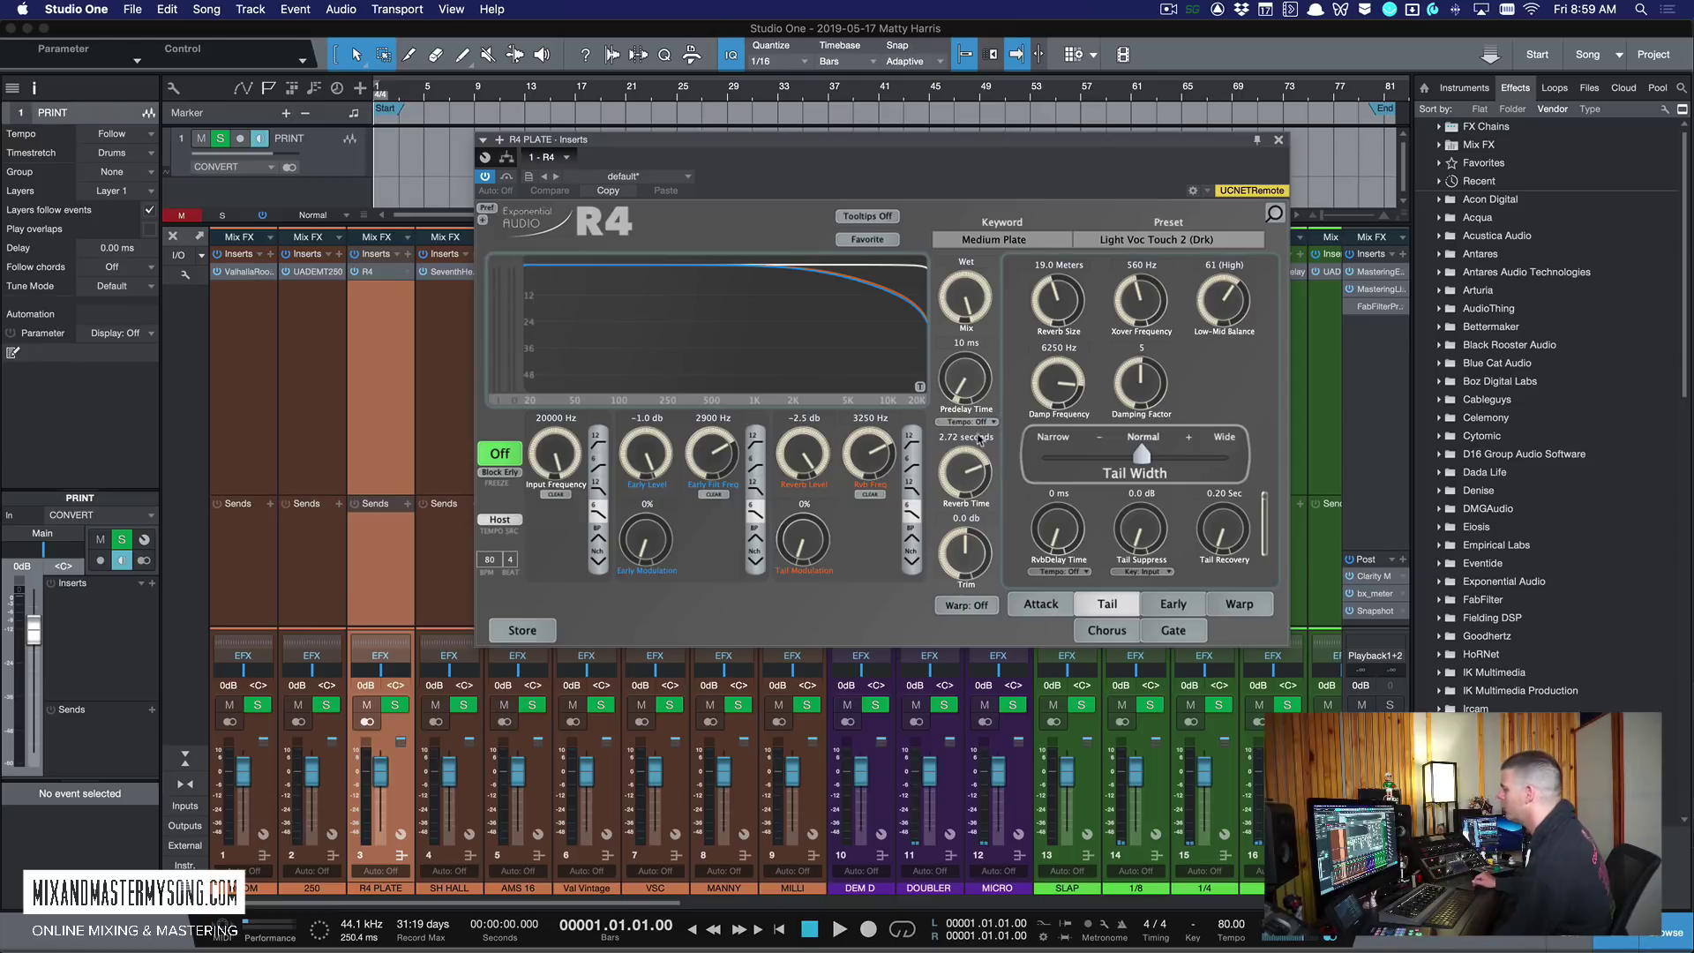
{"action": "left_click", "coordinate": [984, 441]}
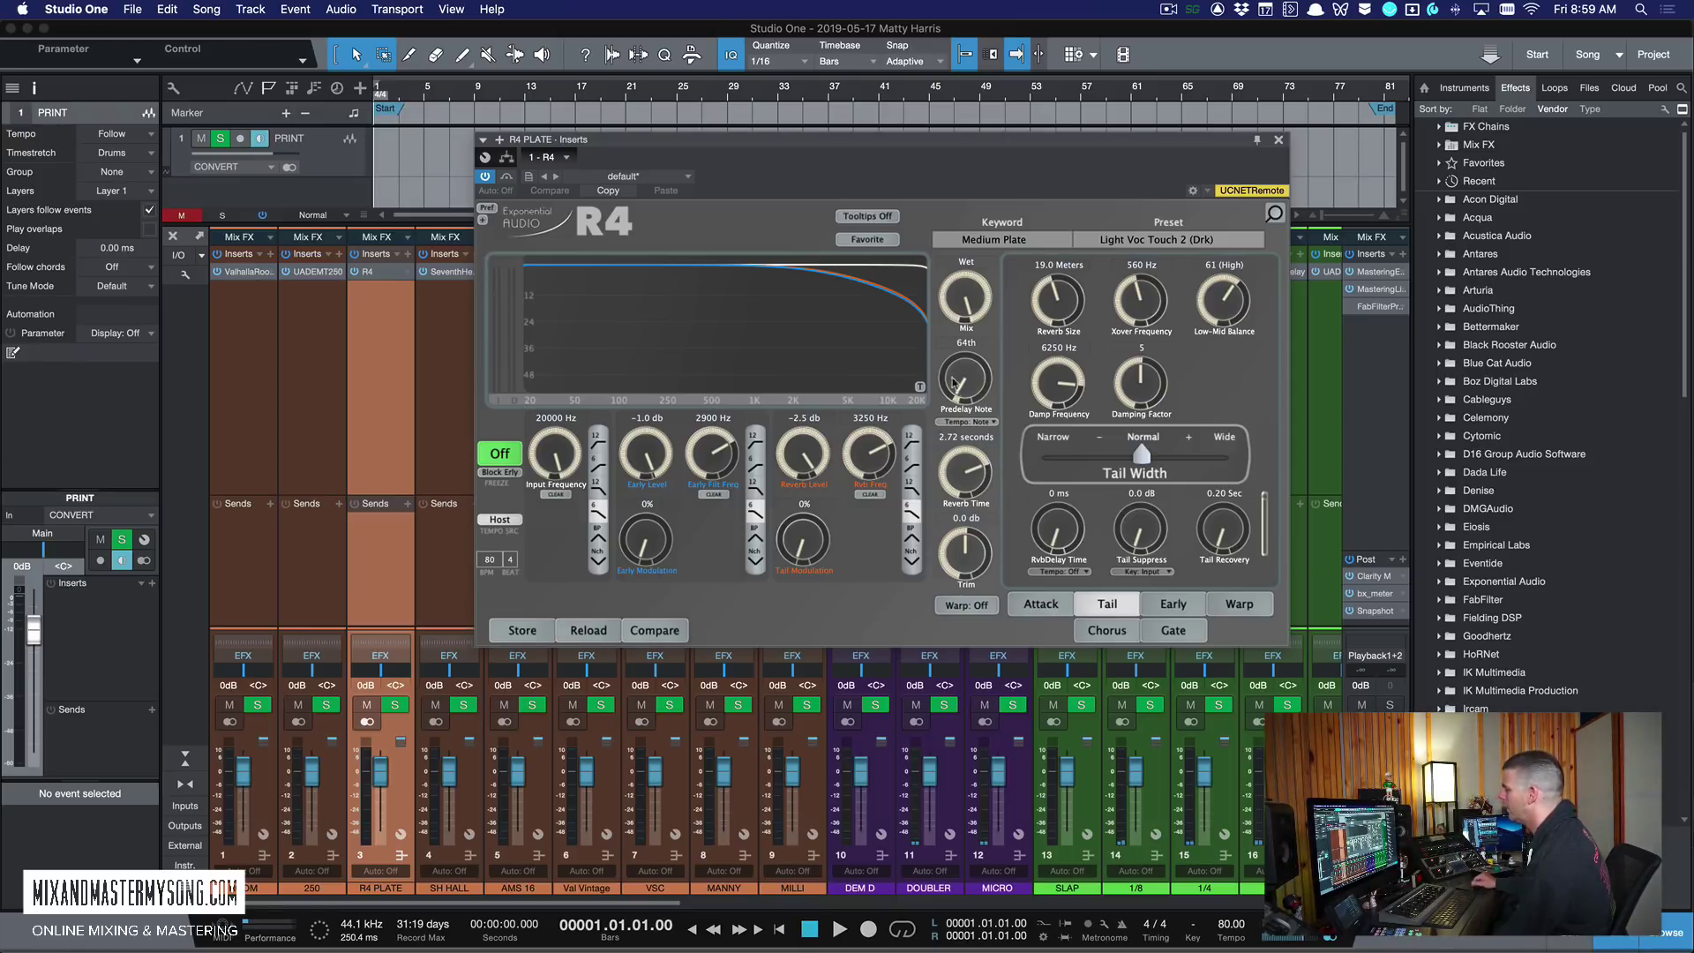
{"action": "mouse_move", "coordinate": [953, 375]}
{"action": "left_mouse_down"}
{"action": "mouse_move", "coordinate": [953, 360]}
{"action": "mouse_move", "coordinate": [943, 386]}
{"action": "mouse_move", "coordinate": [957, 360]}
{"action": "left_mouse_up"}
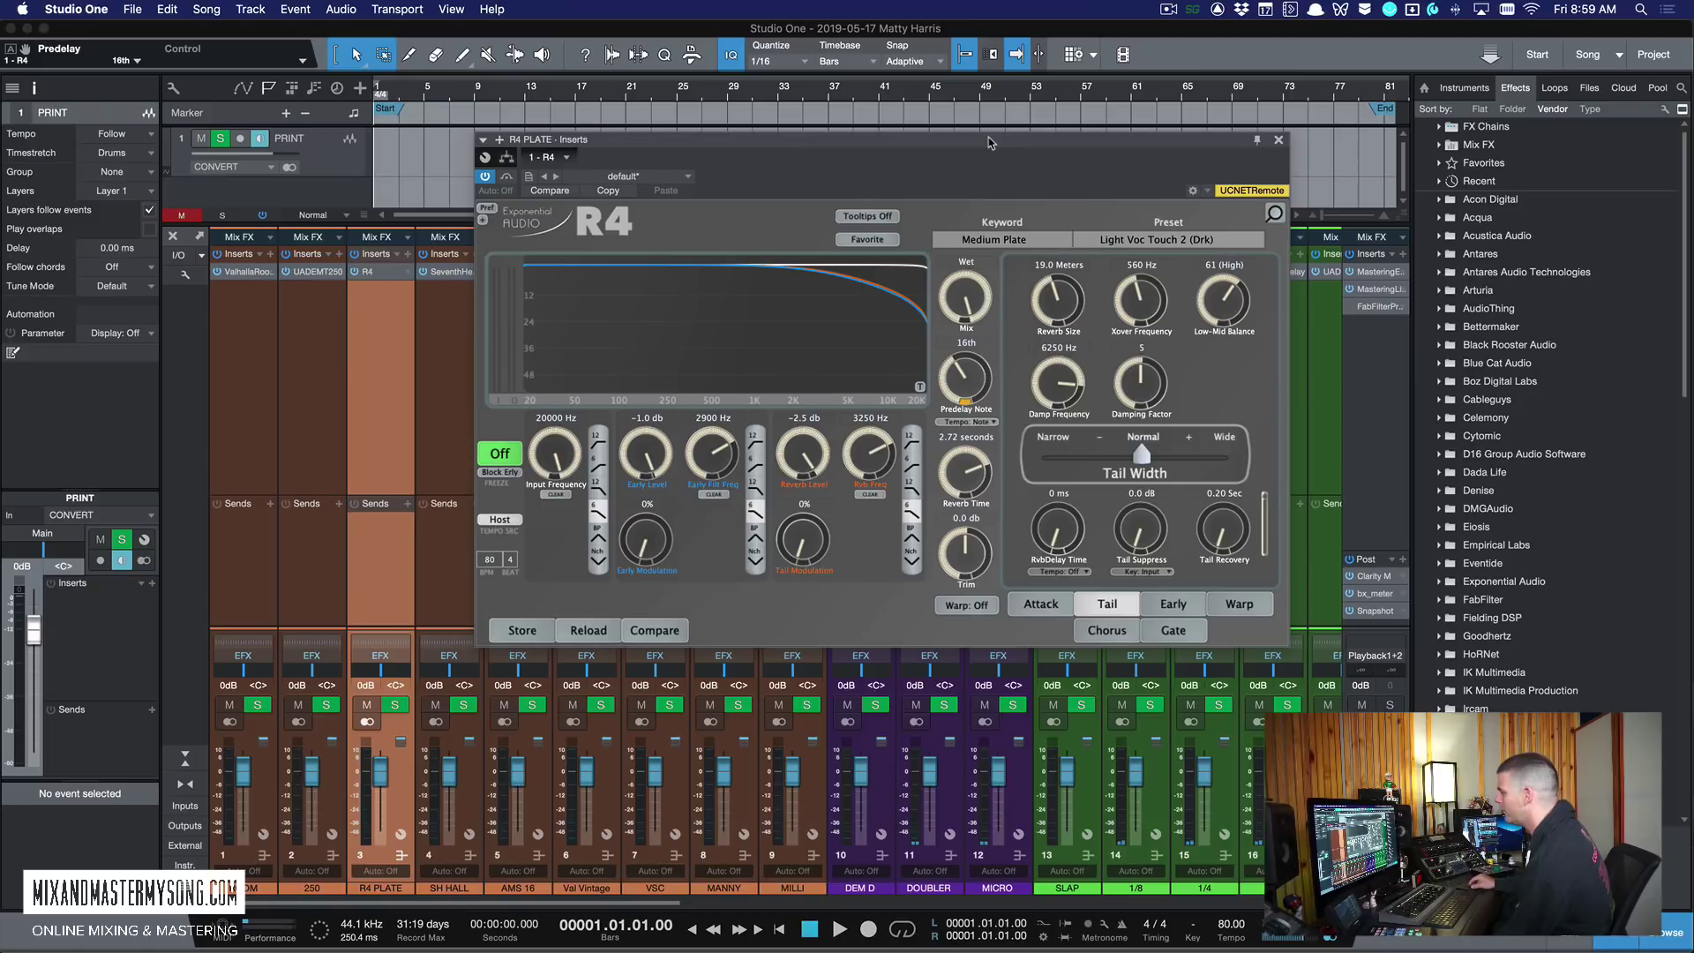
{"action": "left_click_drag", "start_coordinate": [989, 143], "coordinate": [945, 144]}
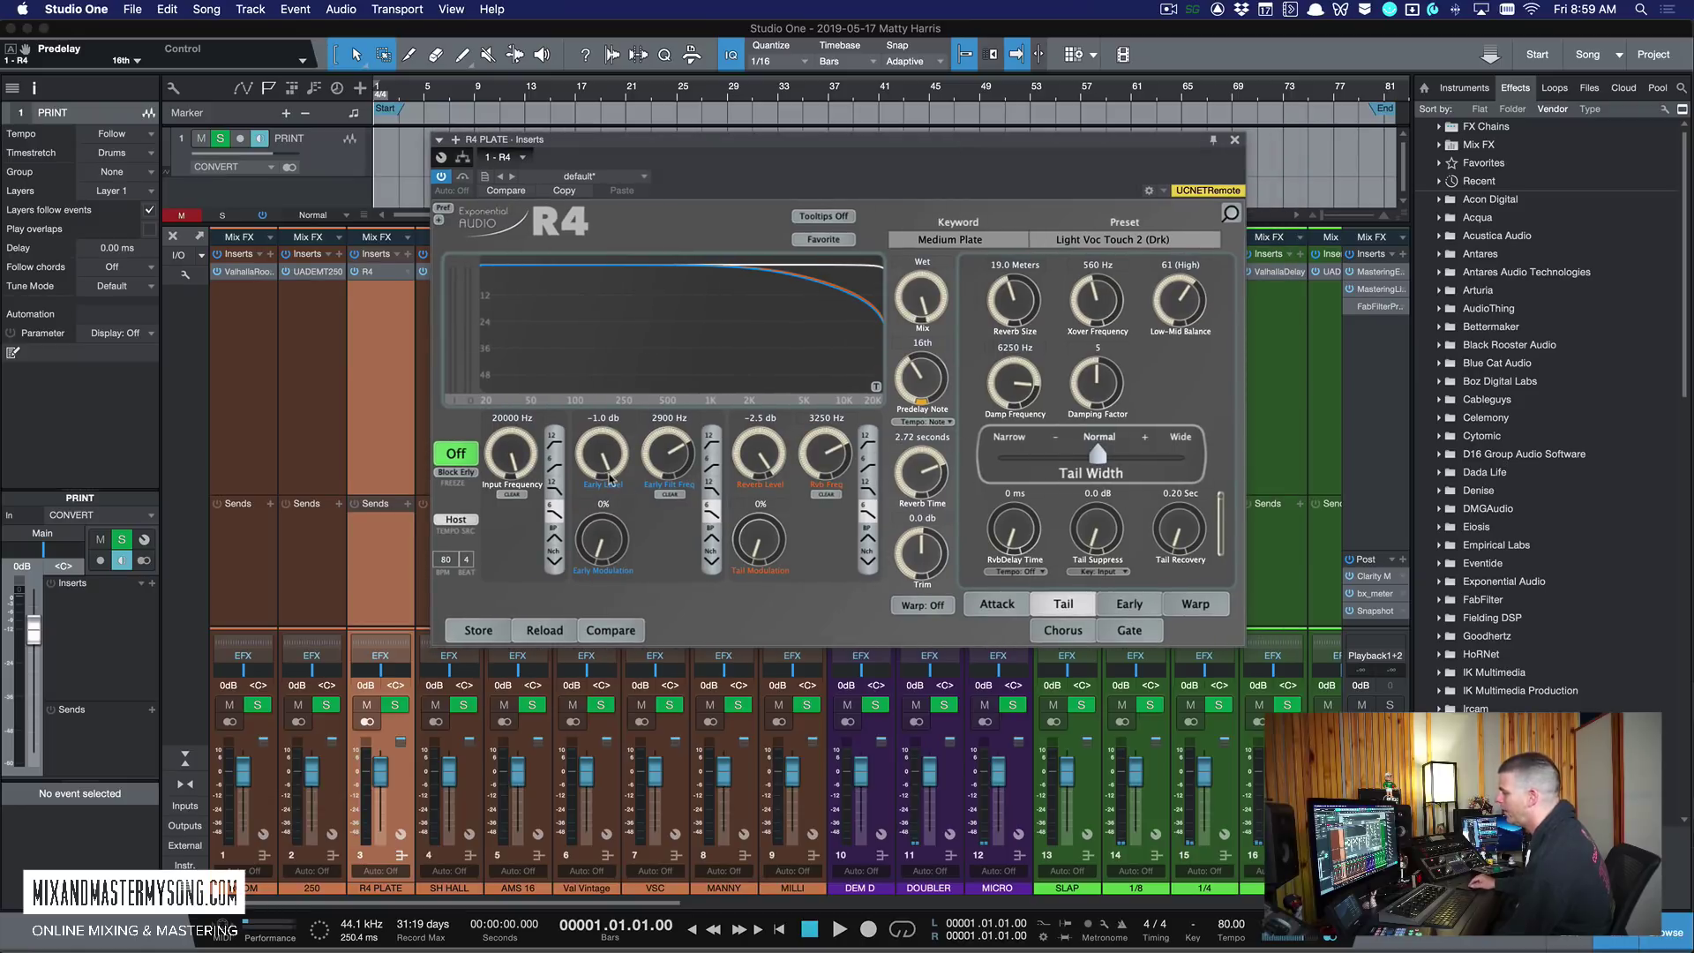
{"action": "left_click_drag", "start_coordinate": [591, 479], "coordinate": [591, 534]}
Step: Browse the R4's Warp, Early, Chorus and Gate settings pages
{"action": "left_click", "coordinate": [1165, 613]}
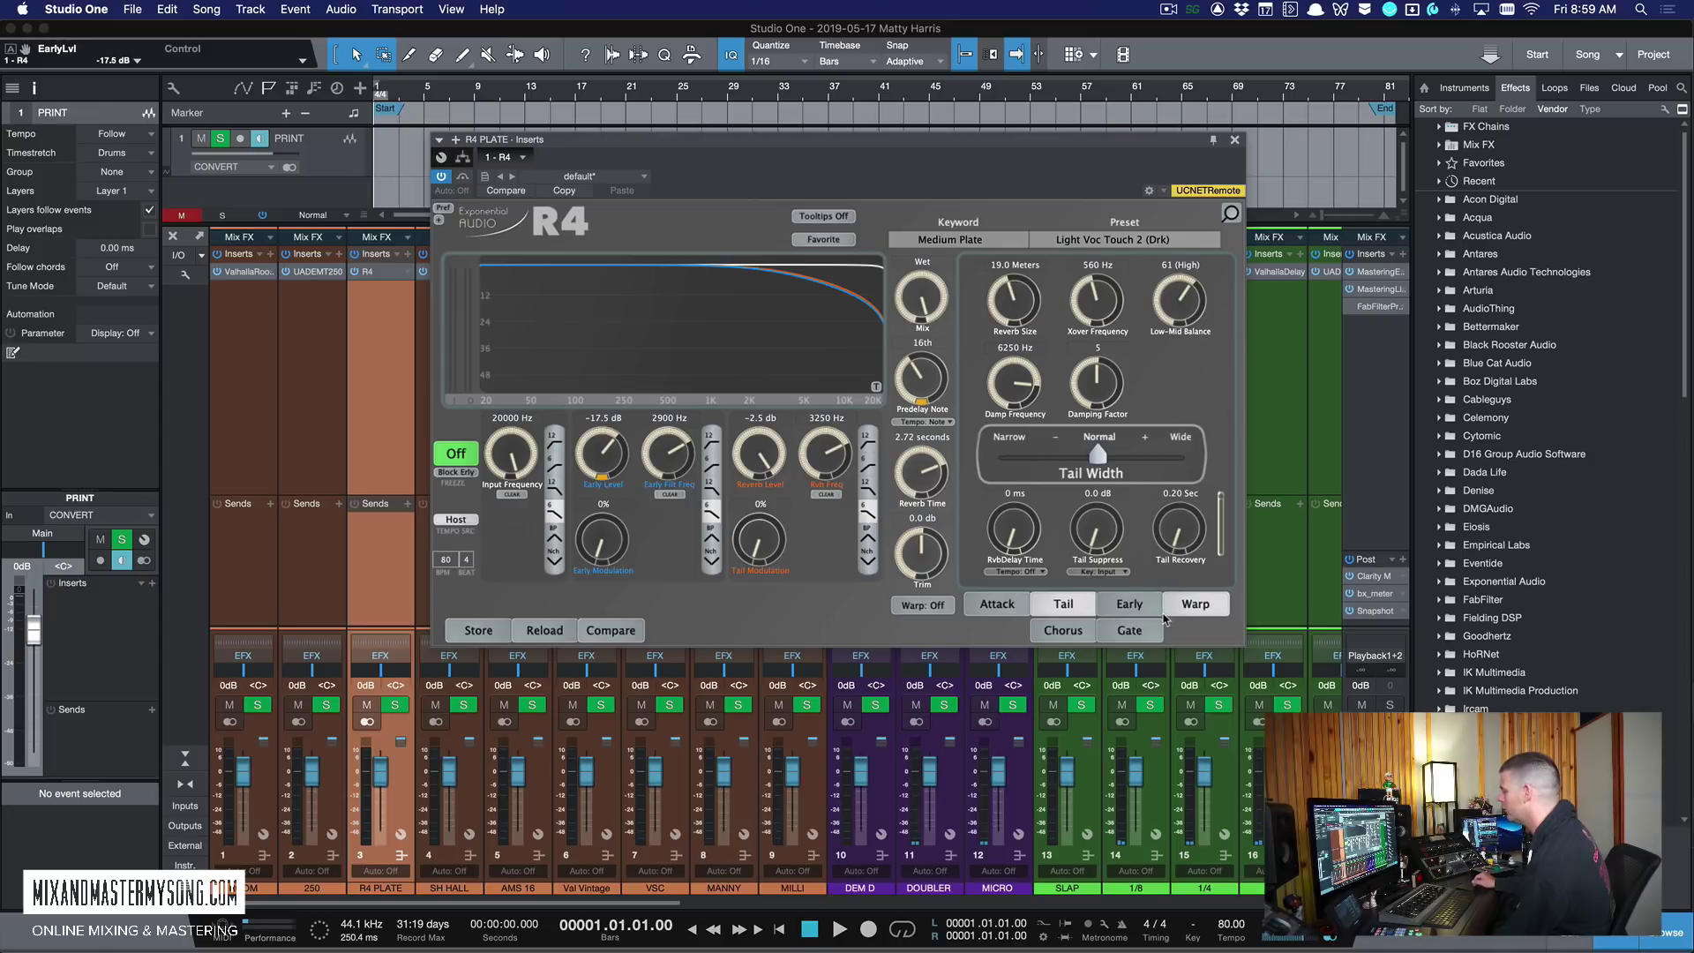
{"action": "left_click", "coordinate": [1127, 603]}
{"action": "left_click", "coordinate": [1068, 632]}
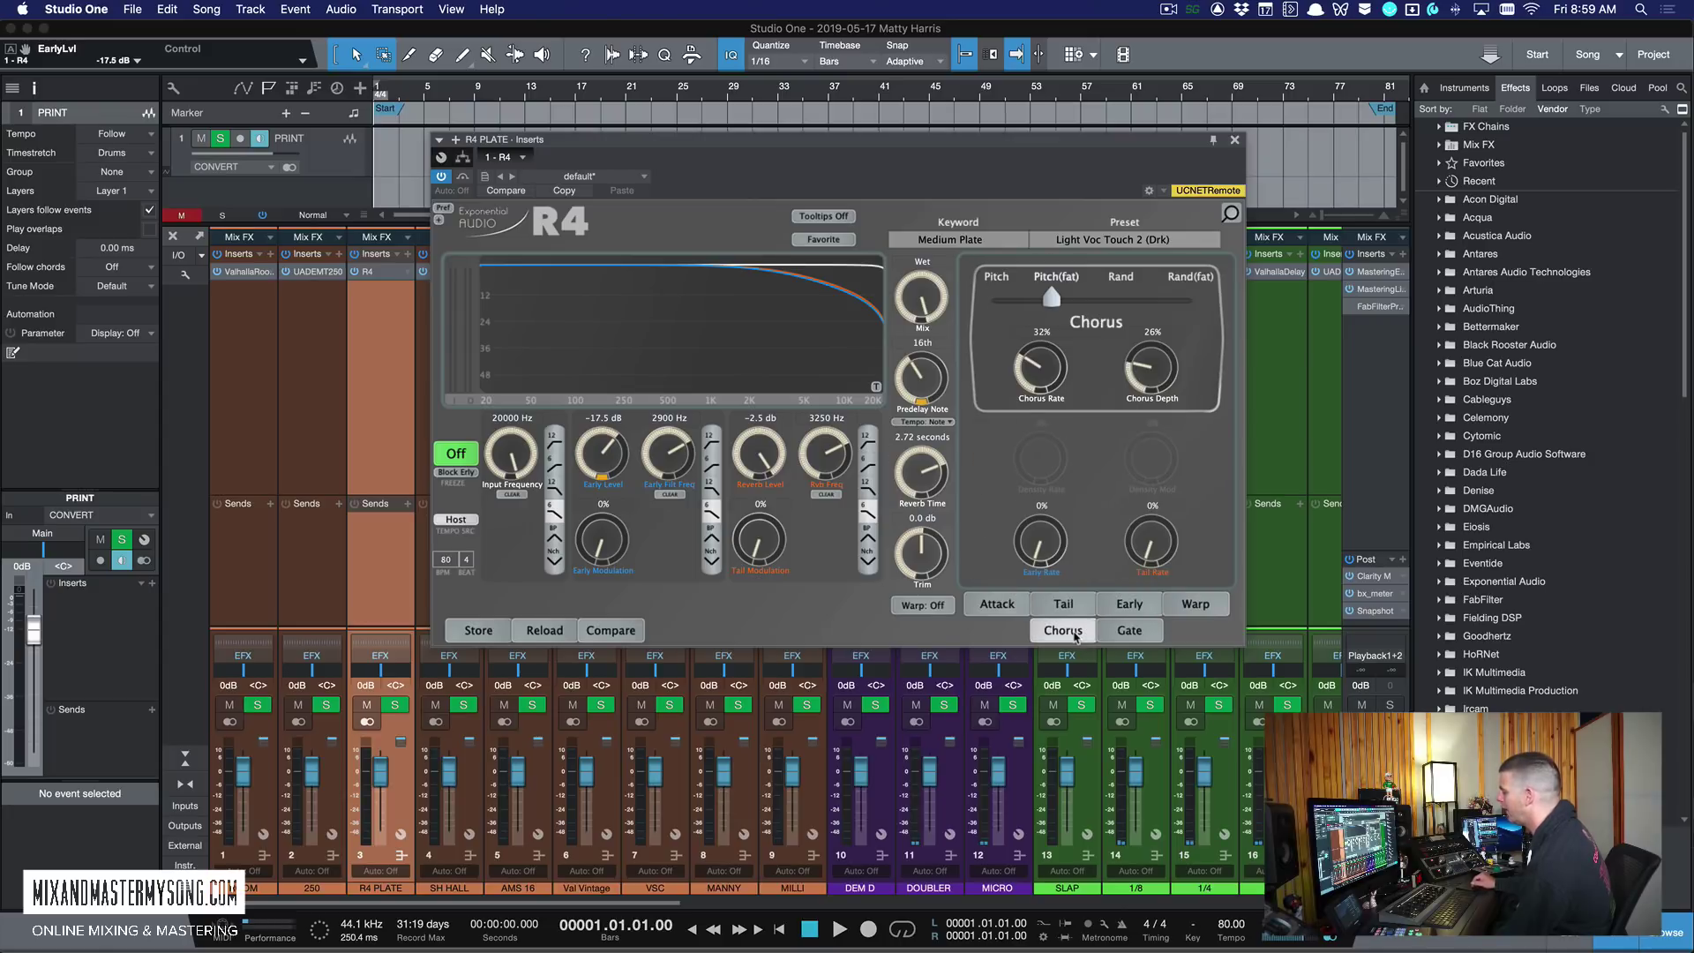
{"action": "left_click", "coordinate": [1134, 632]}
{"action": "left_click", "coordinate": [1191, 604]}
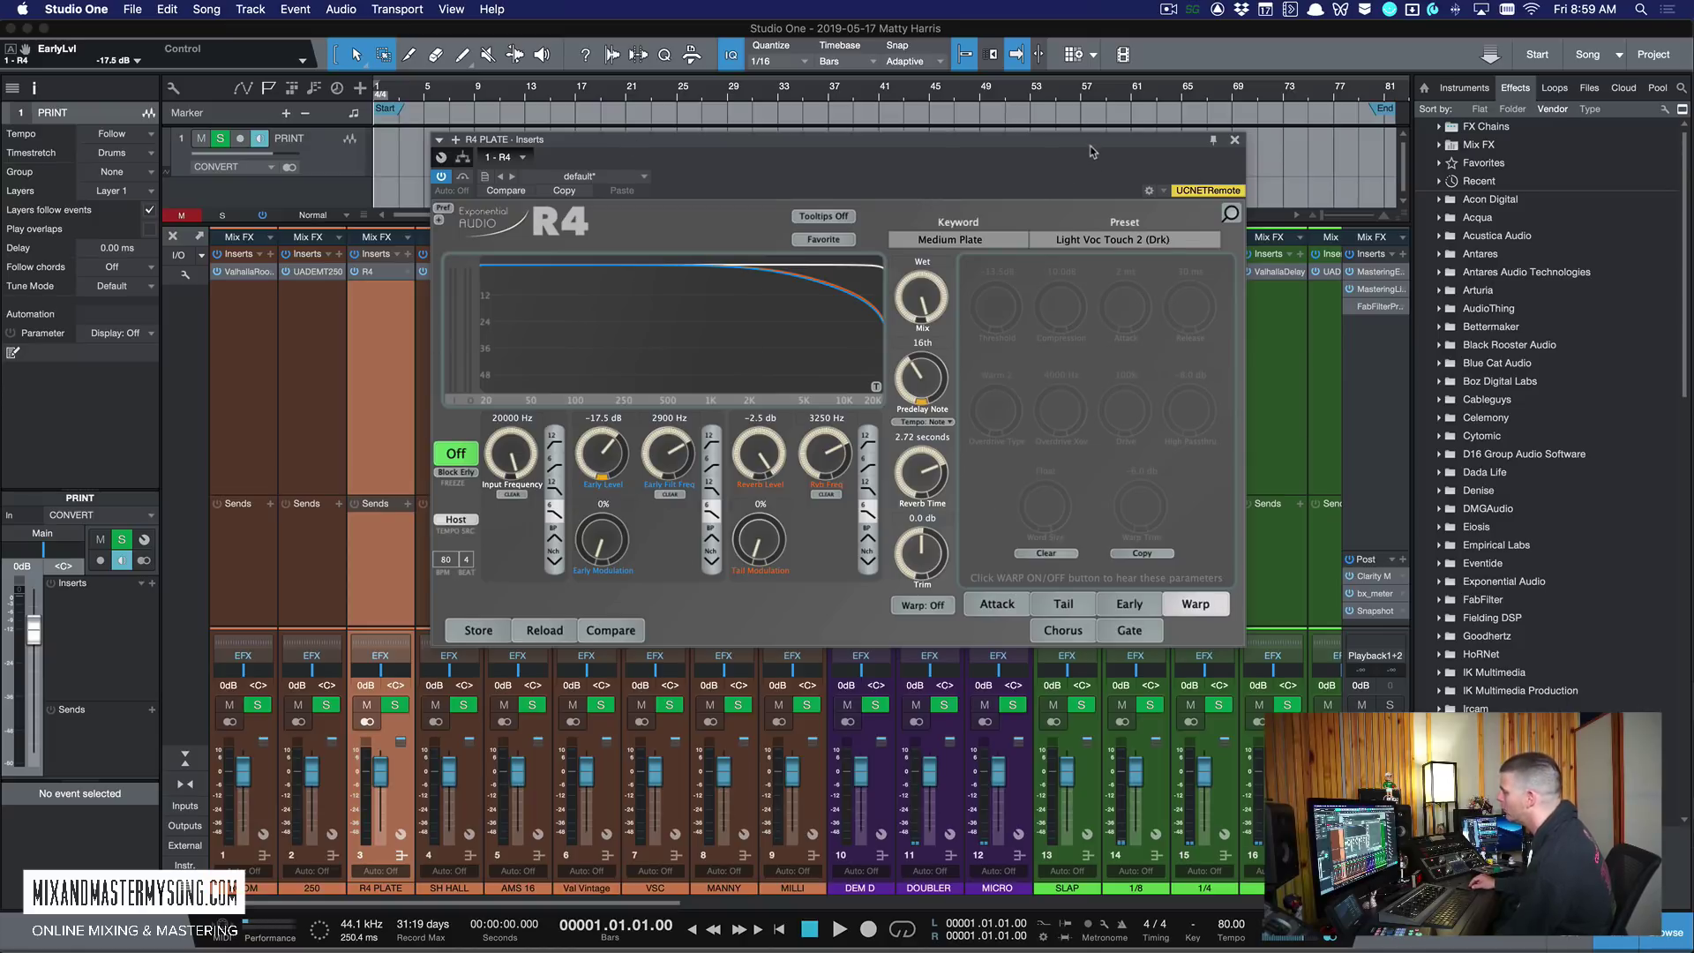
{"action": "left_click_drag", "start_coordinate": [1087, 150], "coordinate": [1073, 162]}
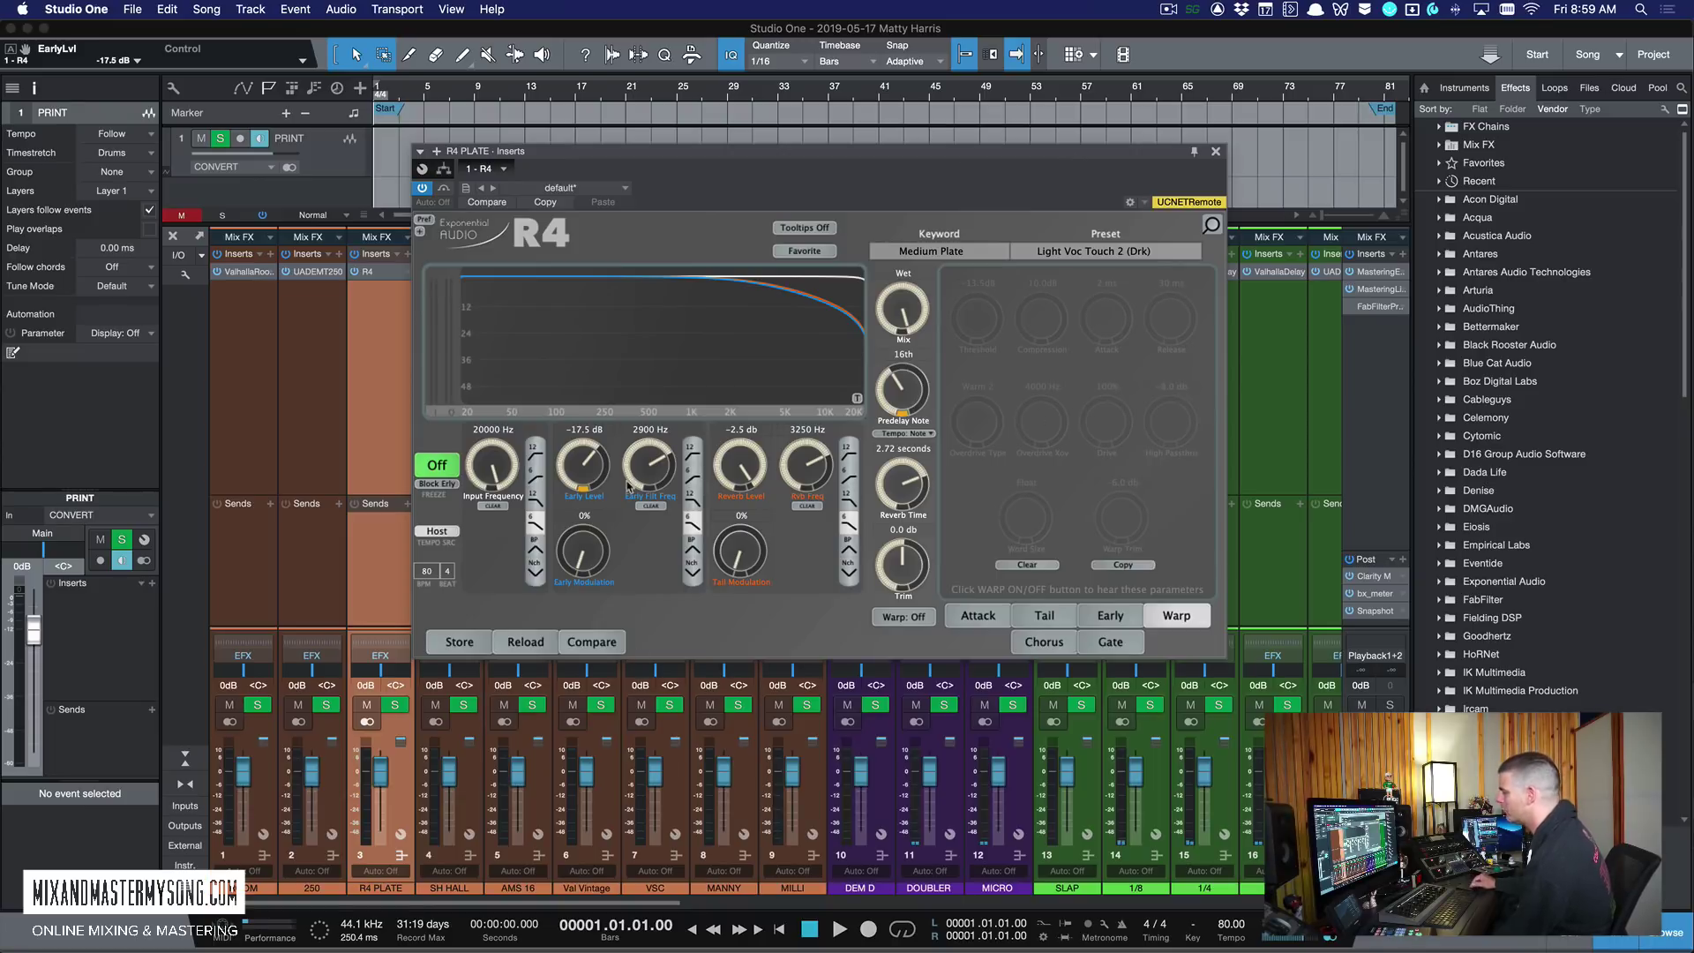
{"action": "left_click", "coordinate": [1216, 152]}
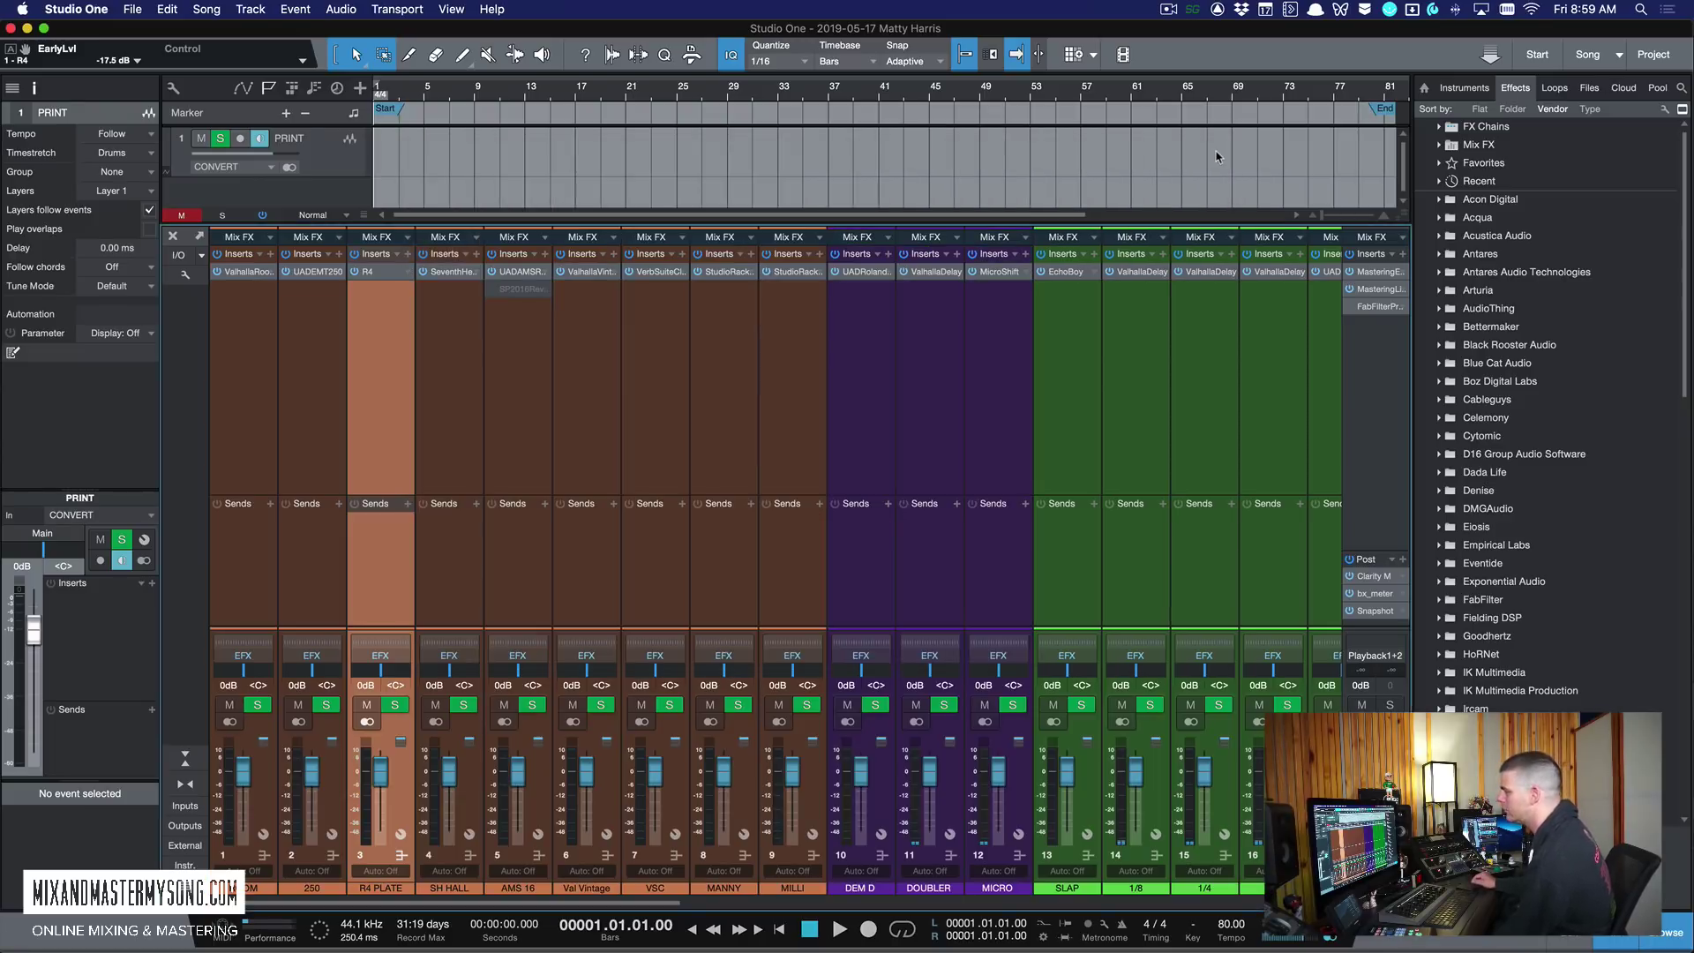
{"action": "left_click", "coordinate": [458, 322]}
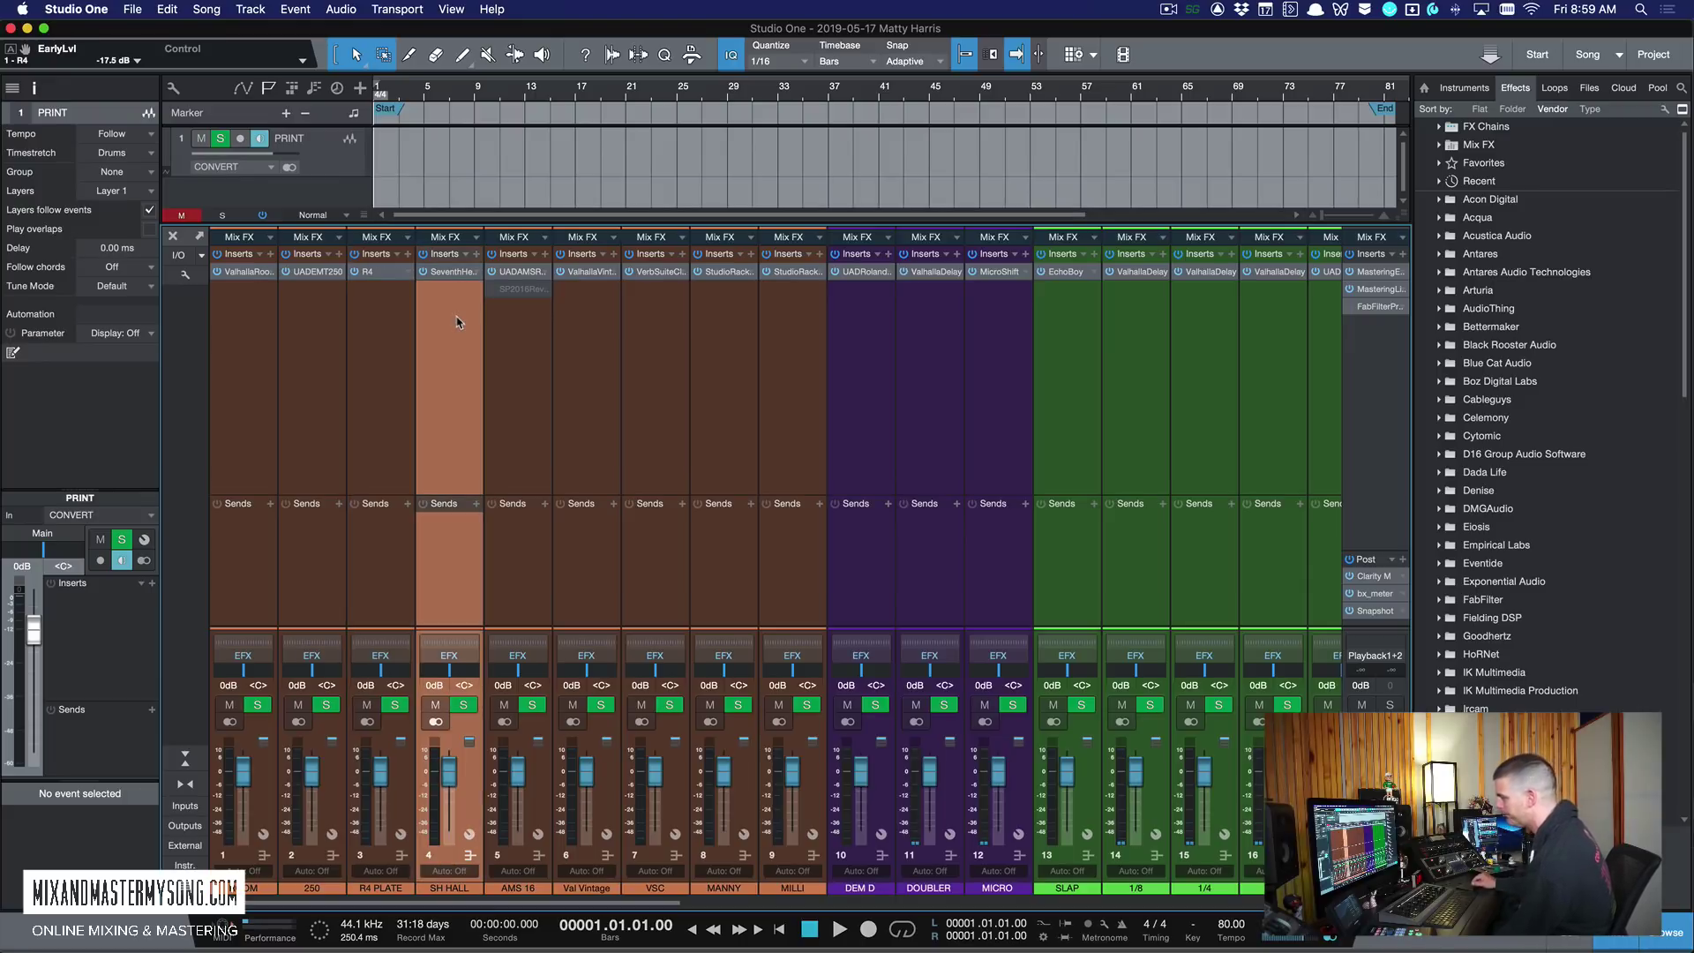
{"action": "left_click", "coordinate": [454, 271]}
{"action": "left_click_drag", "start_coordinate": [792, 145], "coordinate": [680, 138]}
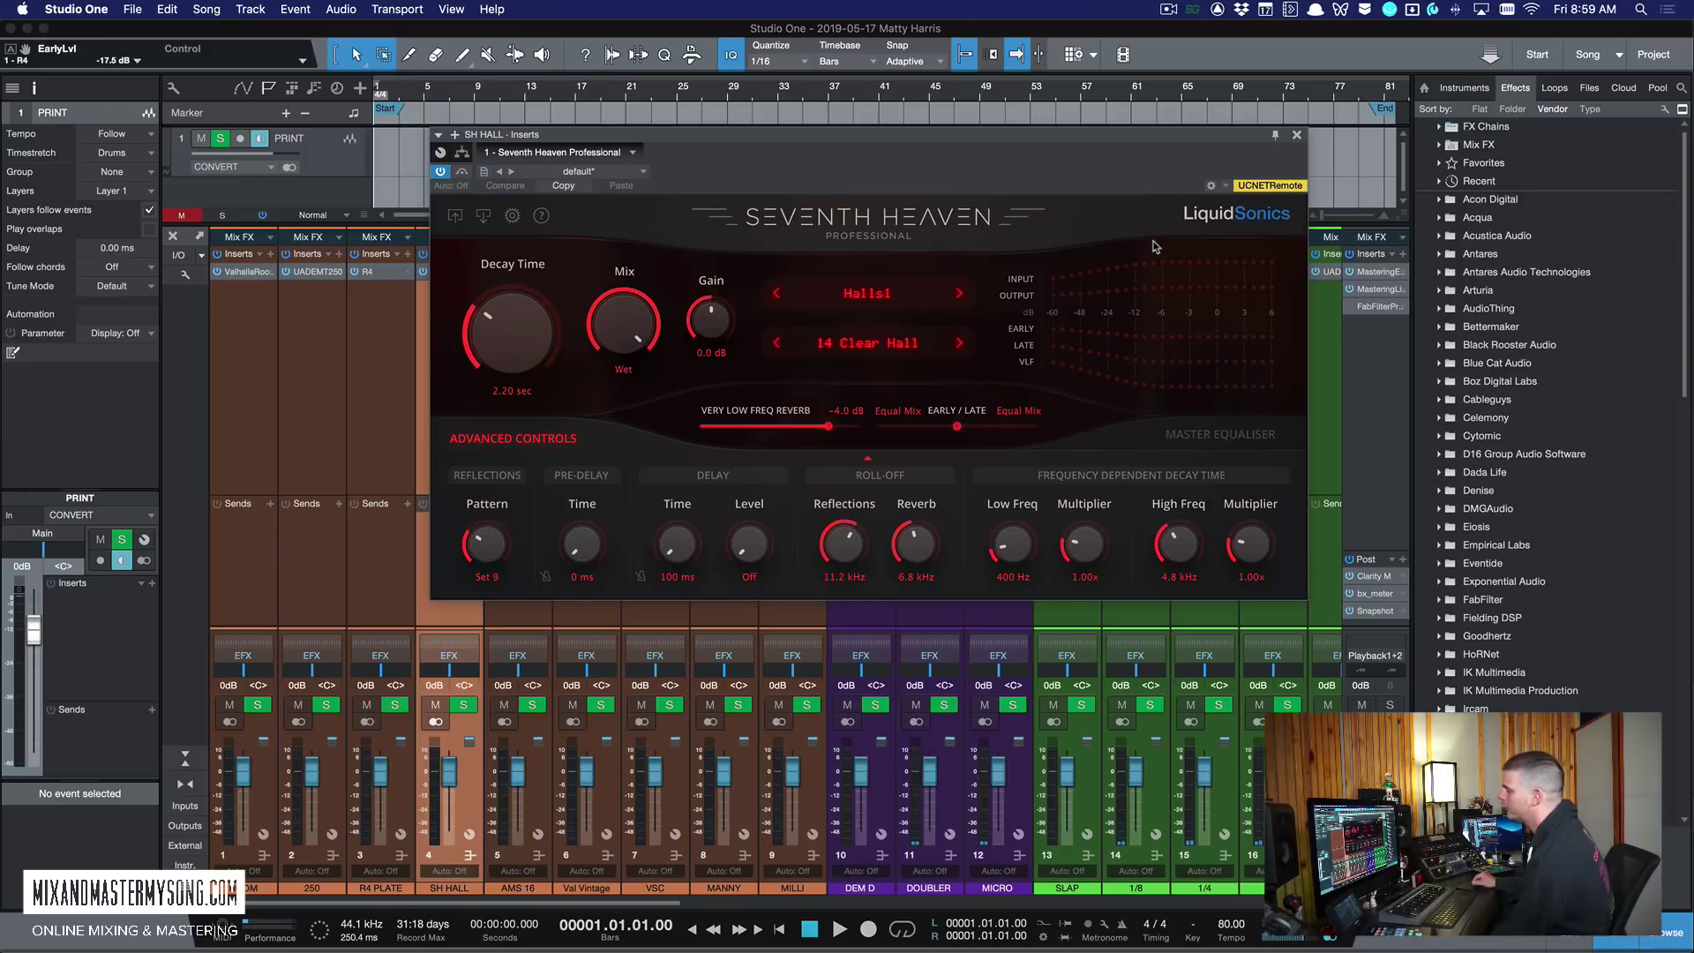
{"action": "left_click_drag", "start_coordinate": [1150, 139], "coordinate": [1133, 147]}
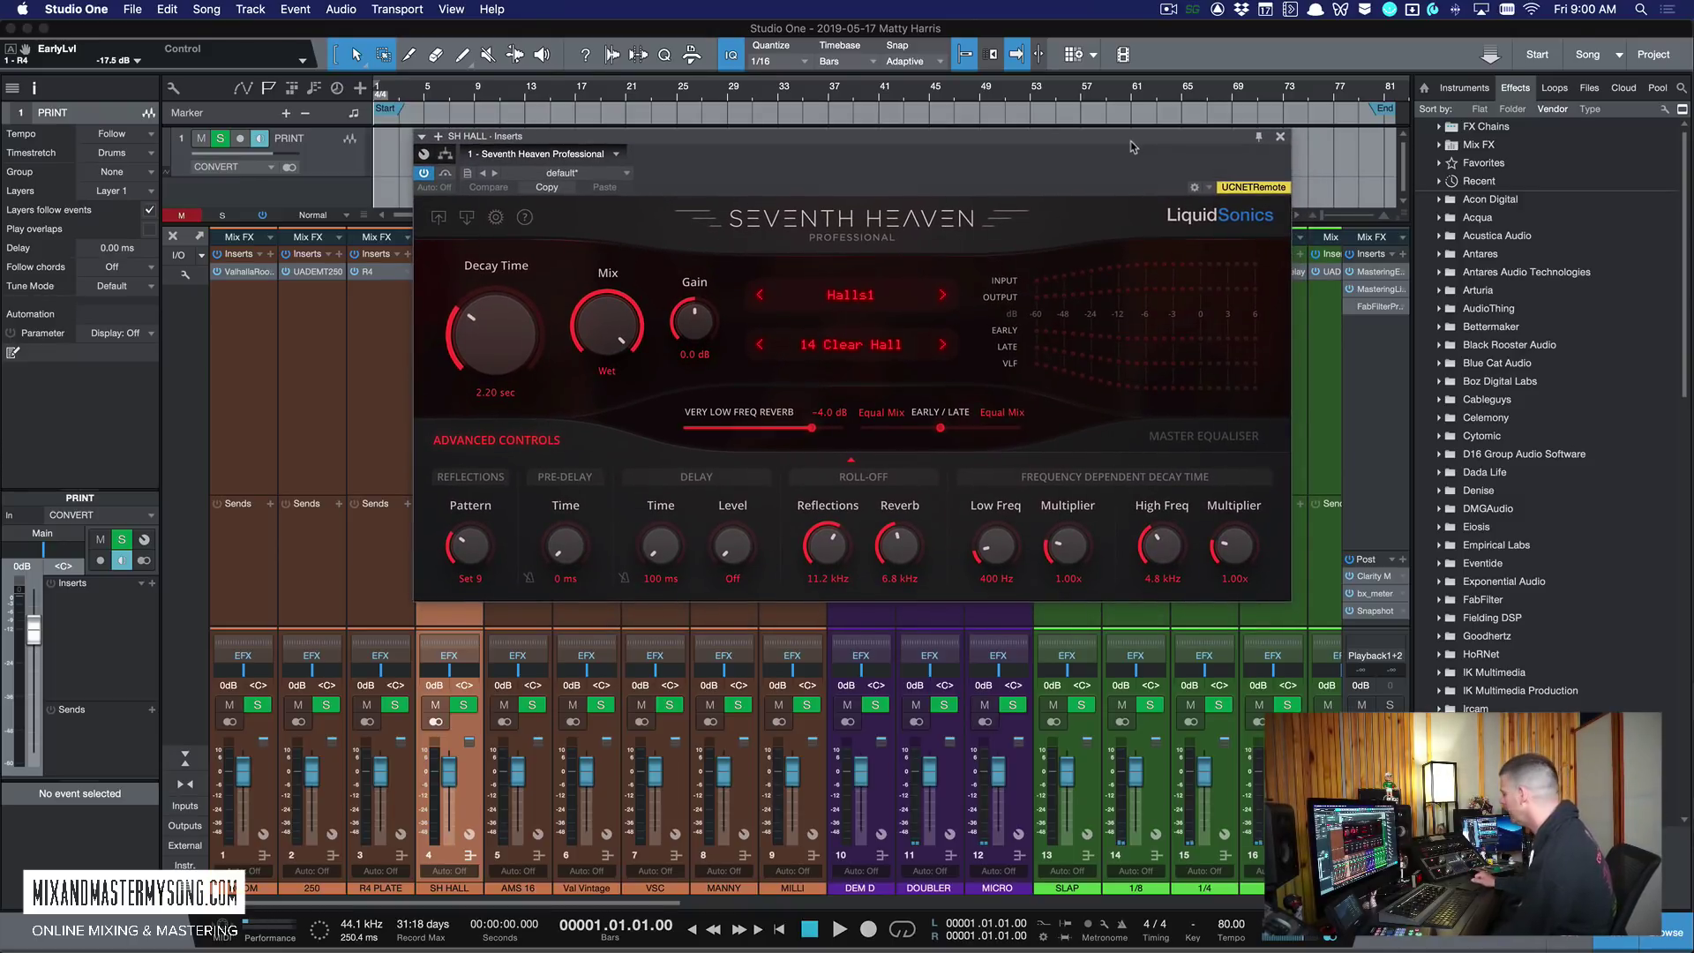
{"action": "left_click_drag", "start_coordinate": [1133, 147], "coordinate": [1132, 146]}
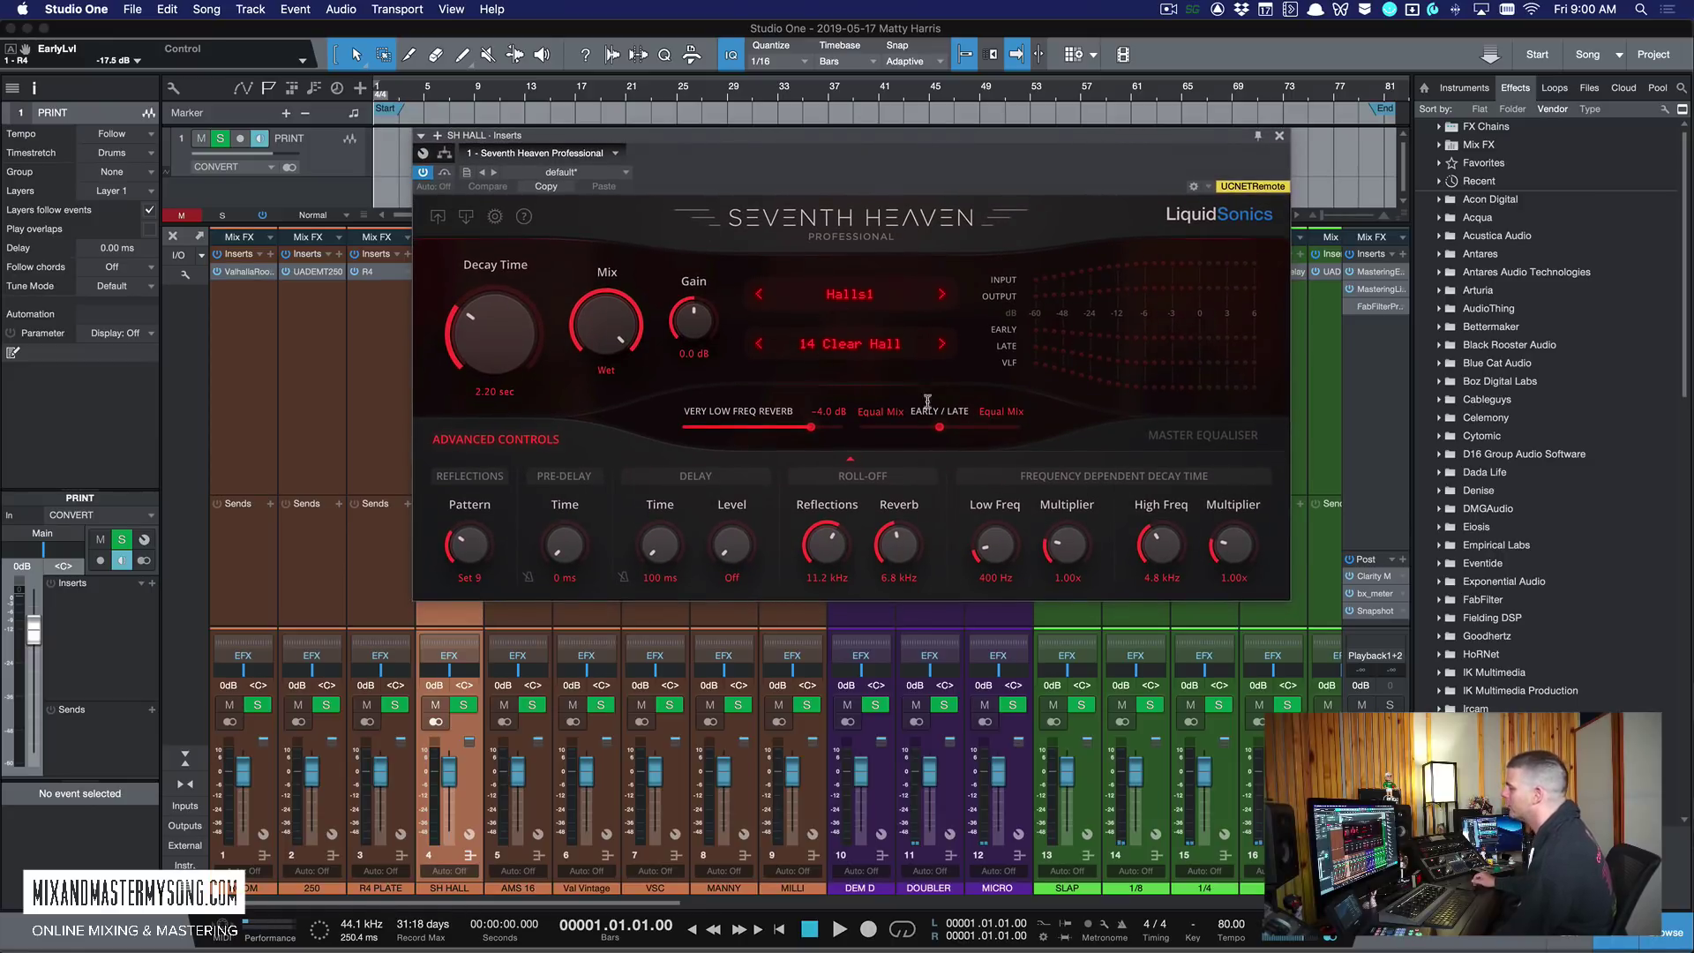
{"action": "left_click_drag", "start_coordinate": [1059, 151], "coordinate": [1017, 167]}
{"action": "left_click", "coordinate": [1237, 151]}
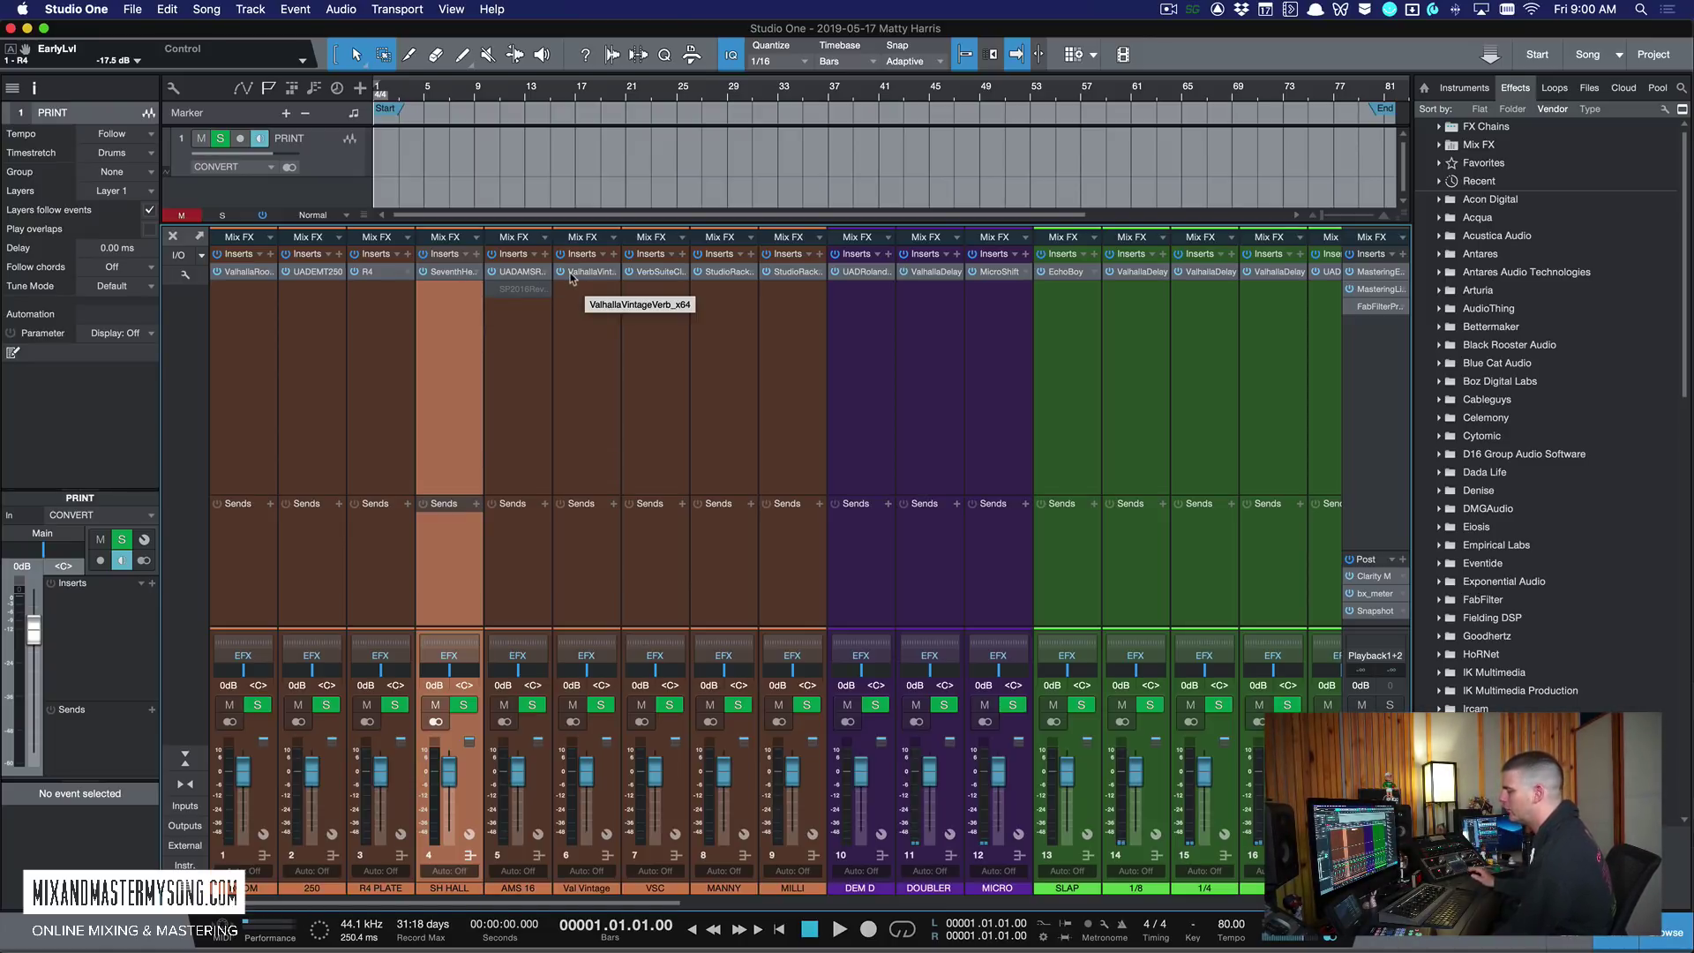
{"action": "left_click", "coordinate": [518, 334]}
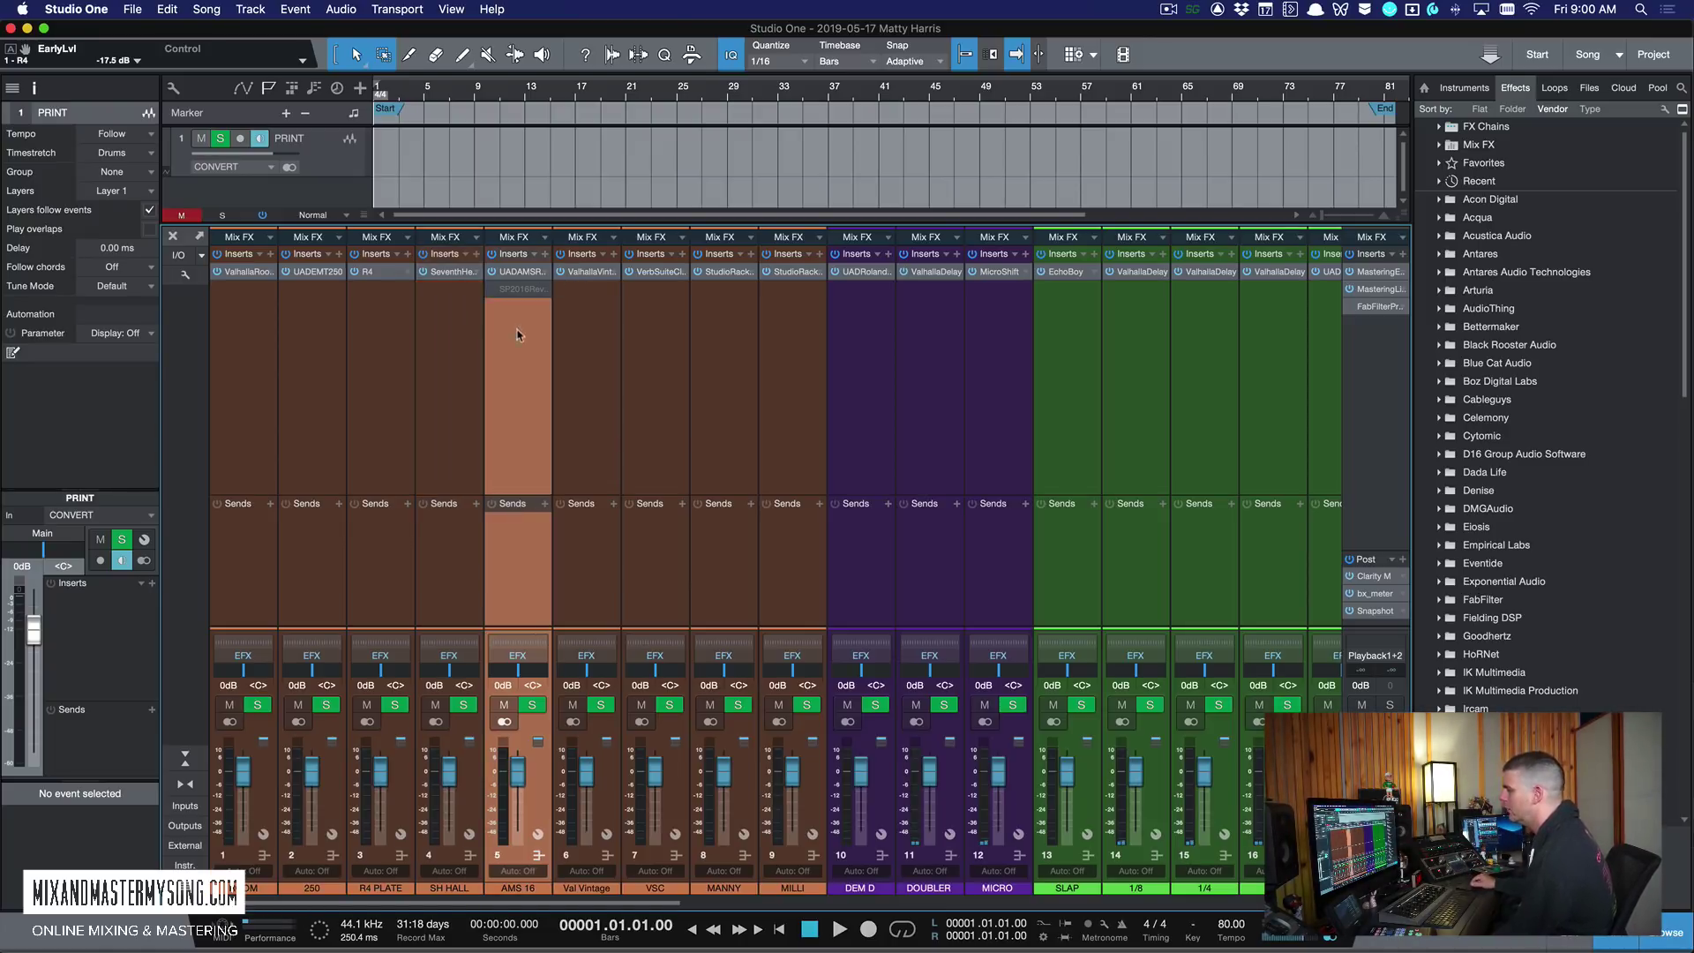
{"action": "left_click", "coordinate": [520, 276]}
{"action": "left_click_drag", "start_coordinate": [852, 167], "coordinate": [813, 172]}
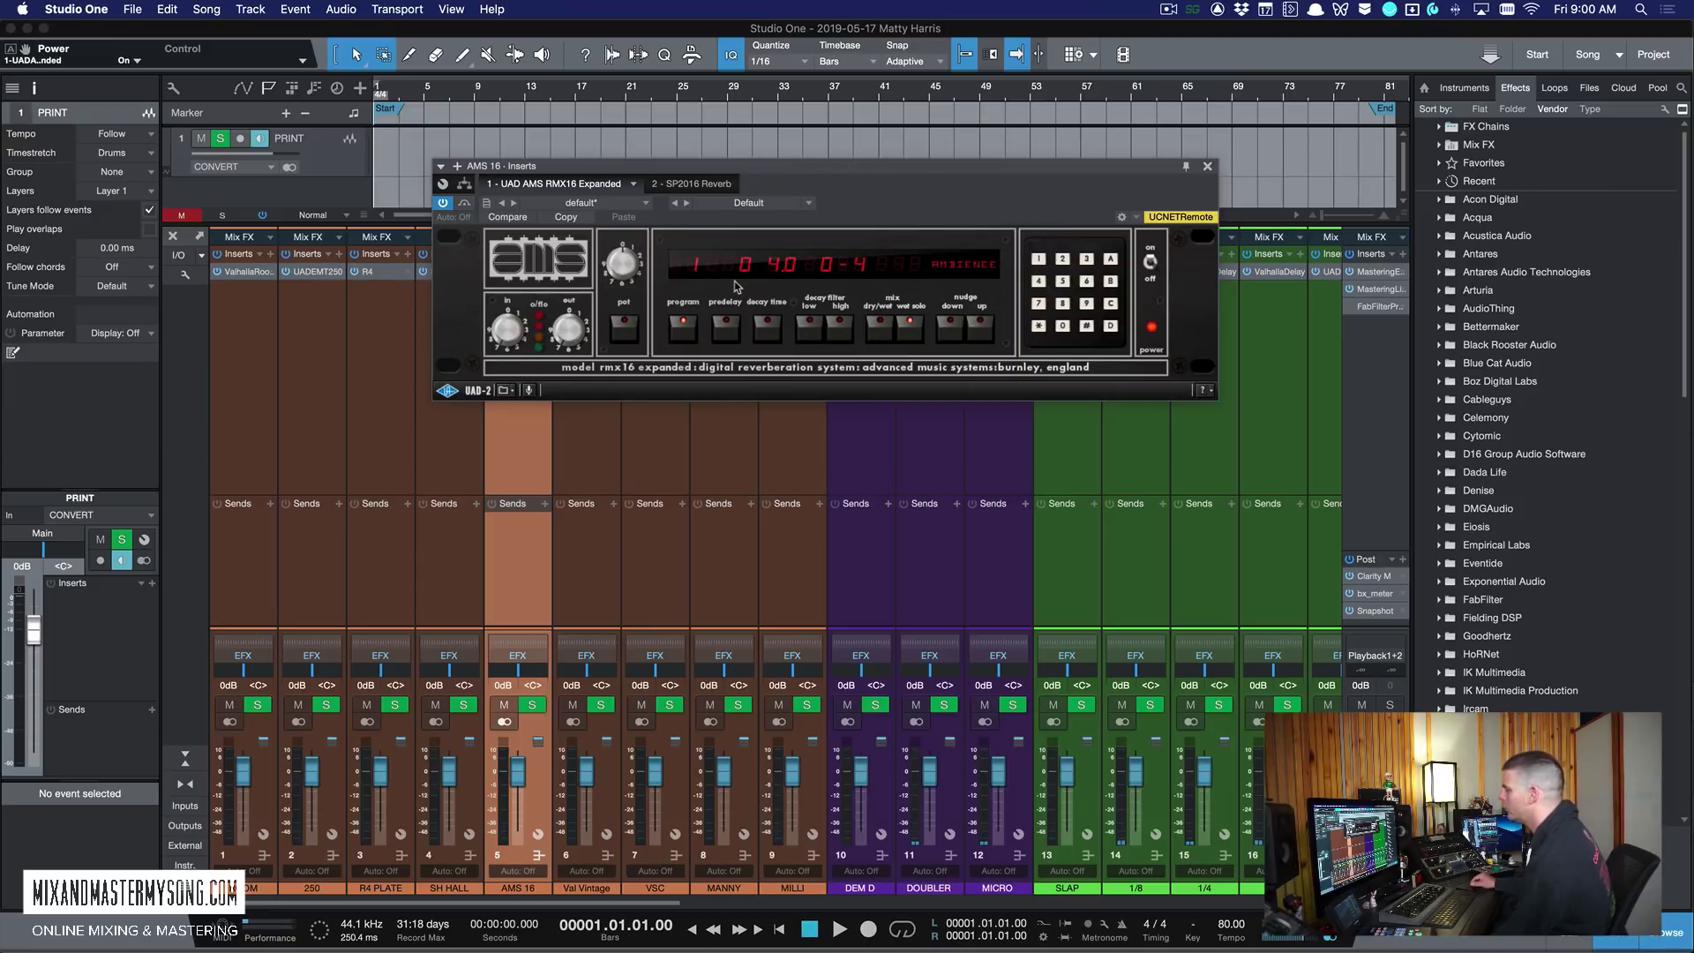
{"action": "left_click", "coordinate": [965, 267]}
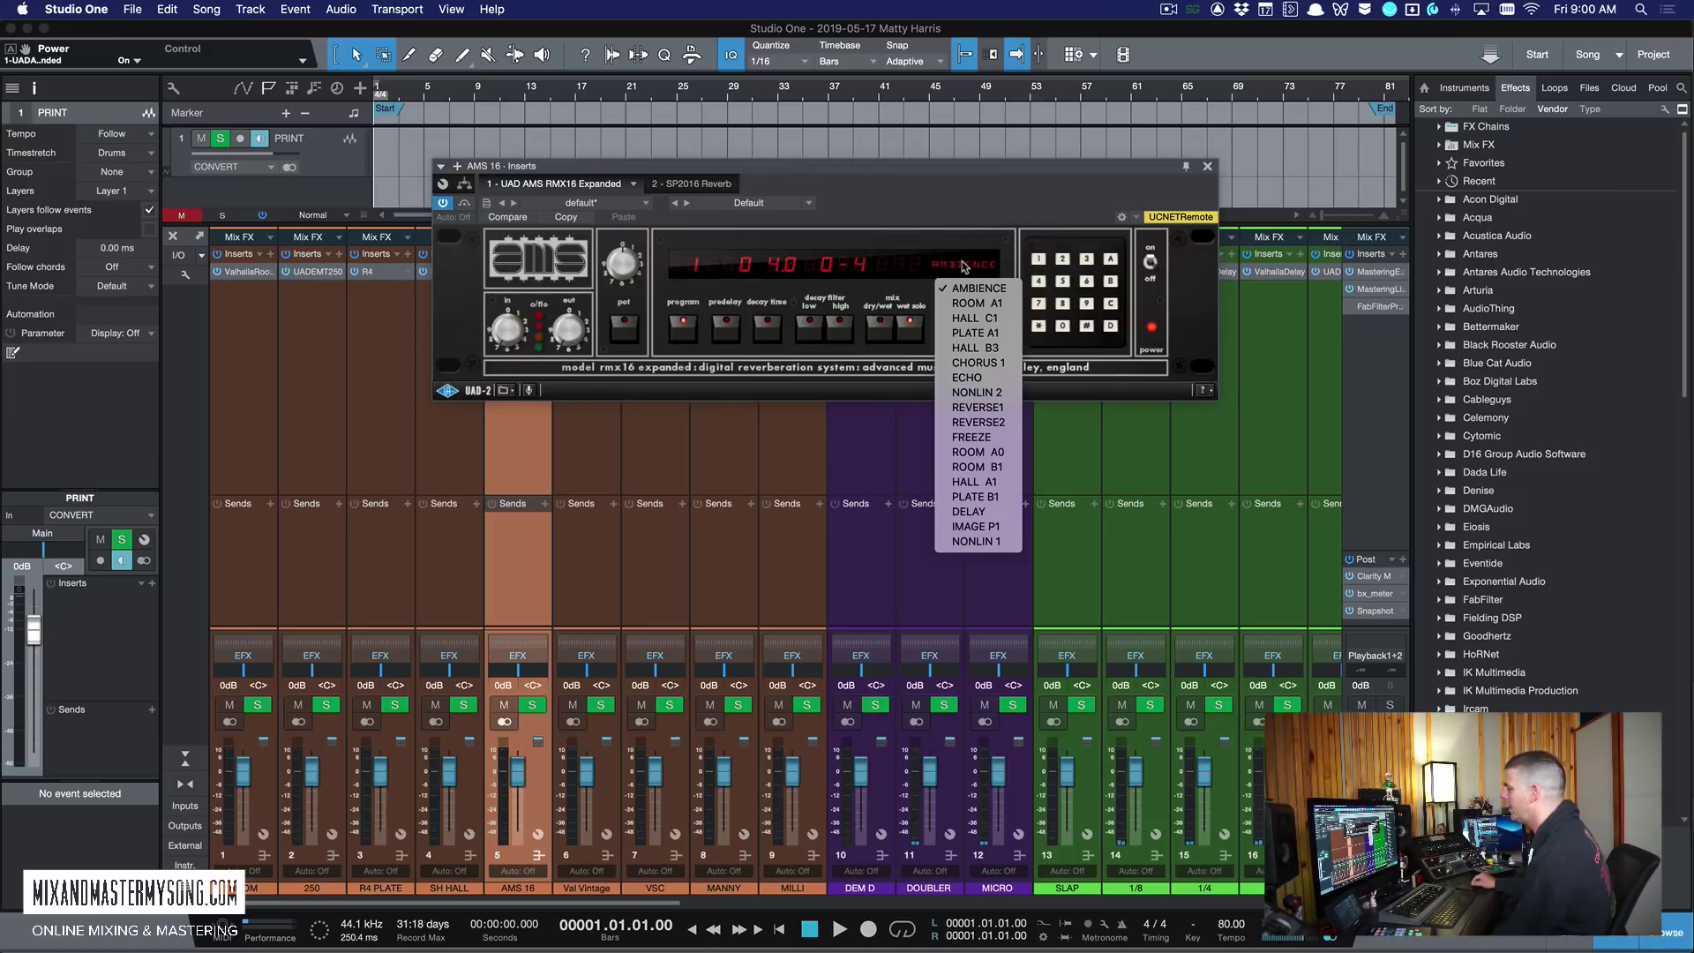
{"action": "left_click", "coordinate": [978, 243]}
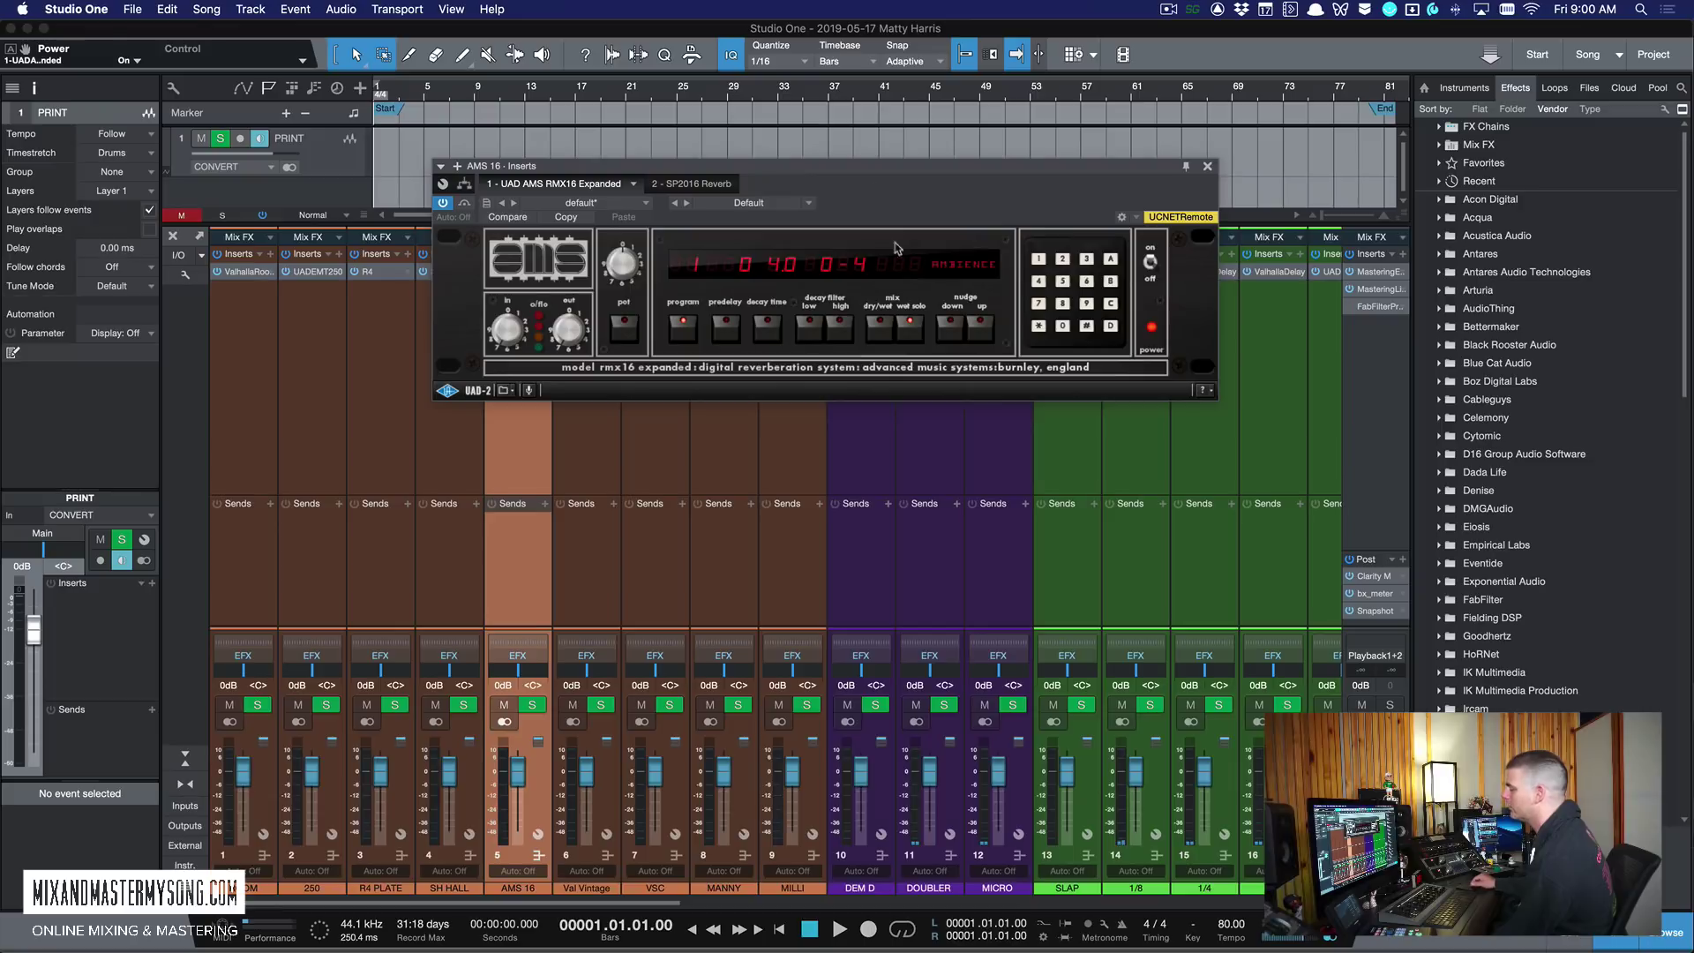
{"action": "left_click", "coordinate": [1207, 166]}
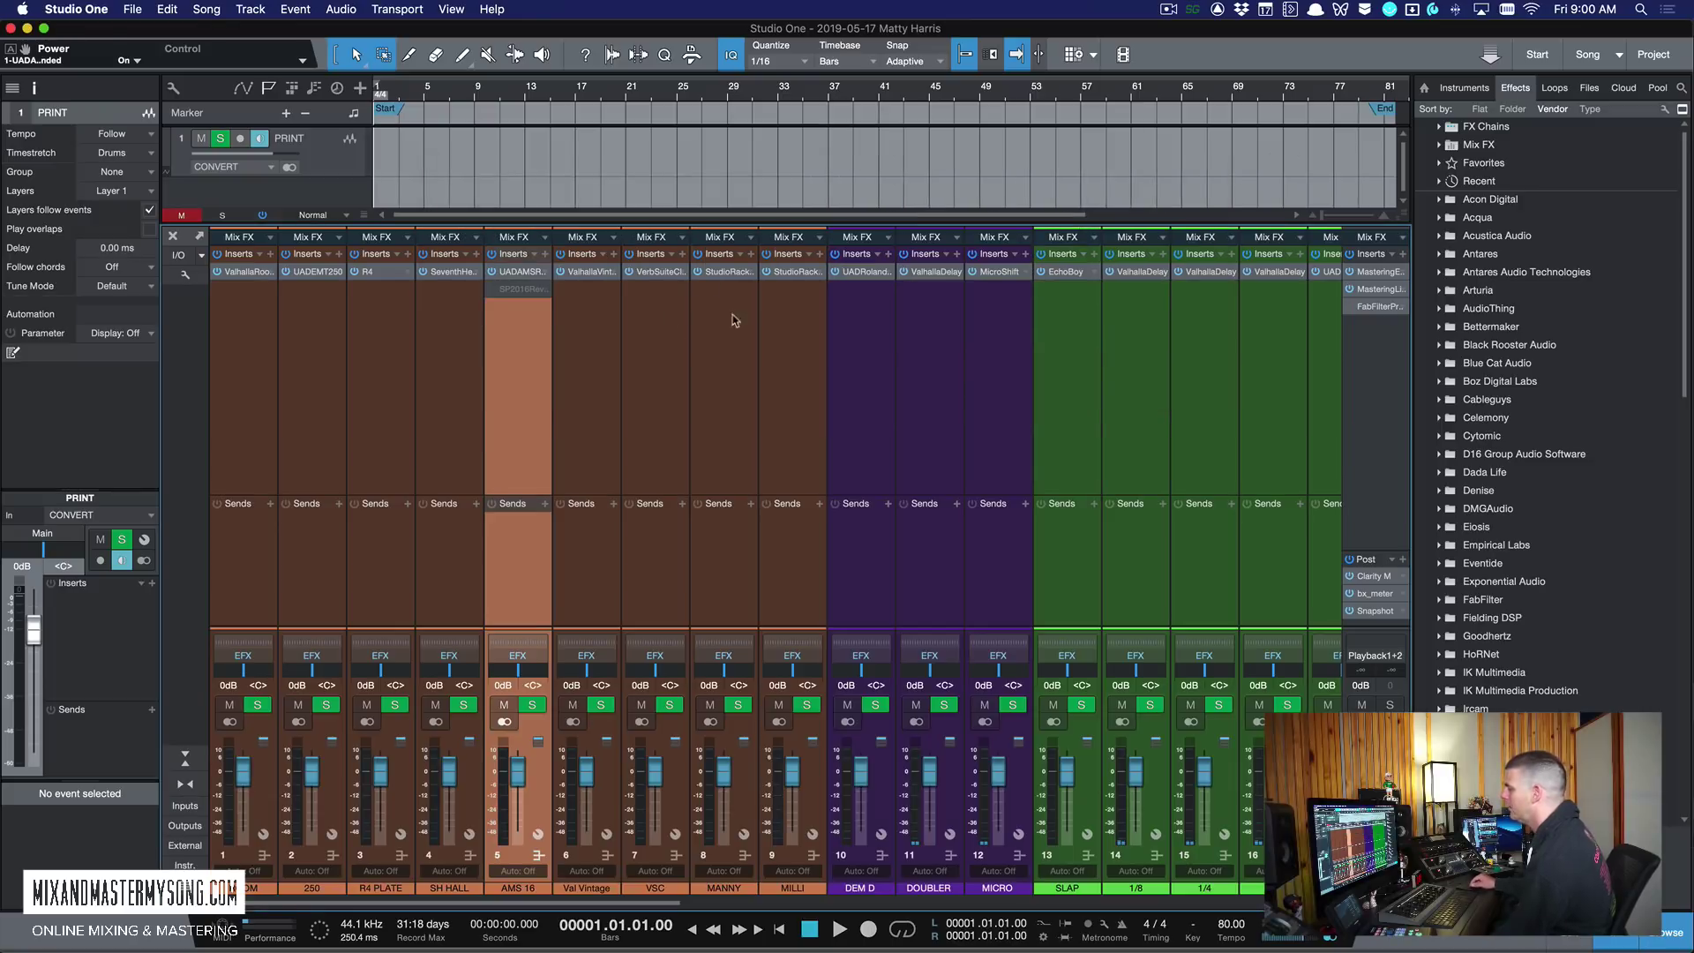
Step: Open the ValhallaVintageVerb on the Val Vintage return channel
{"action": "left_click", "coordinate": [595, 323]}
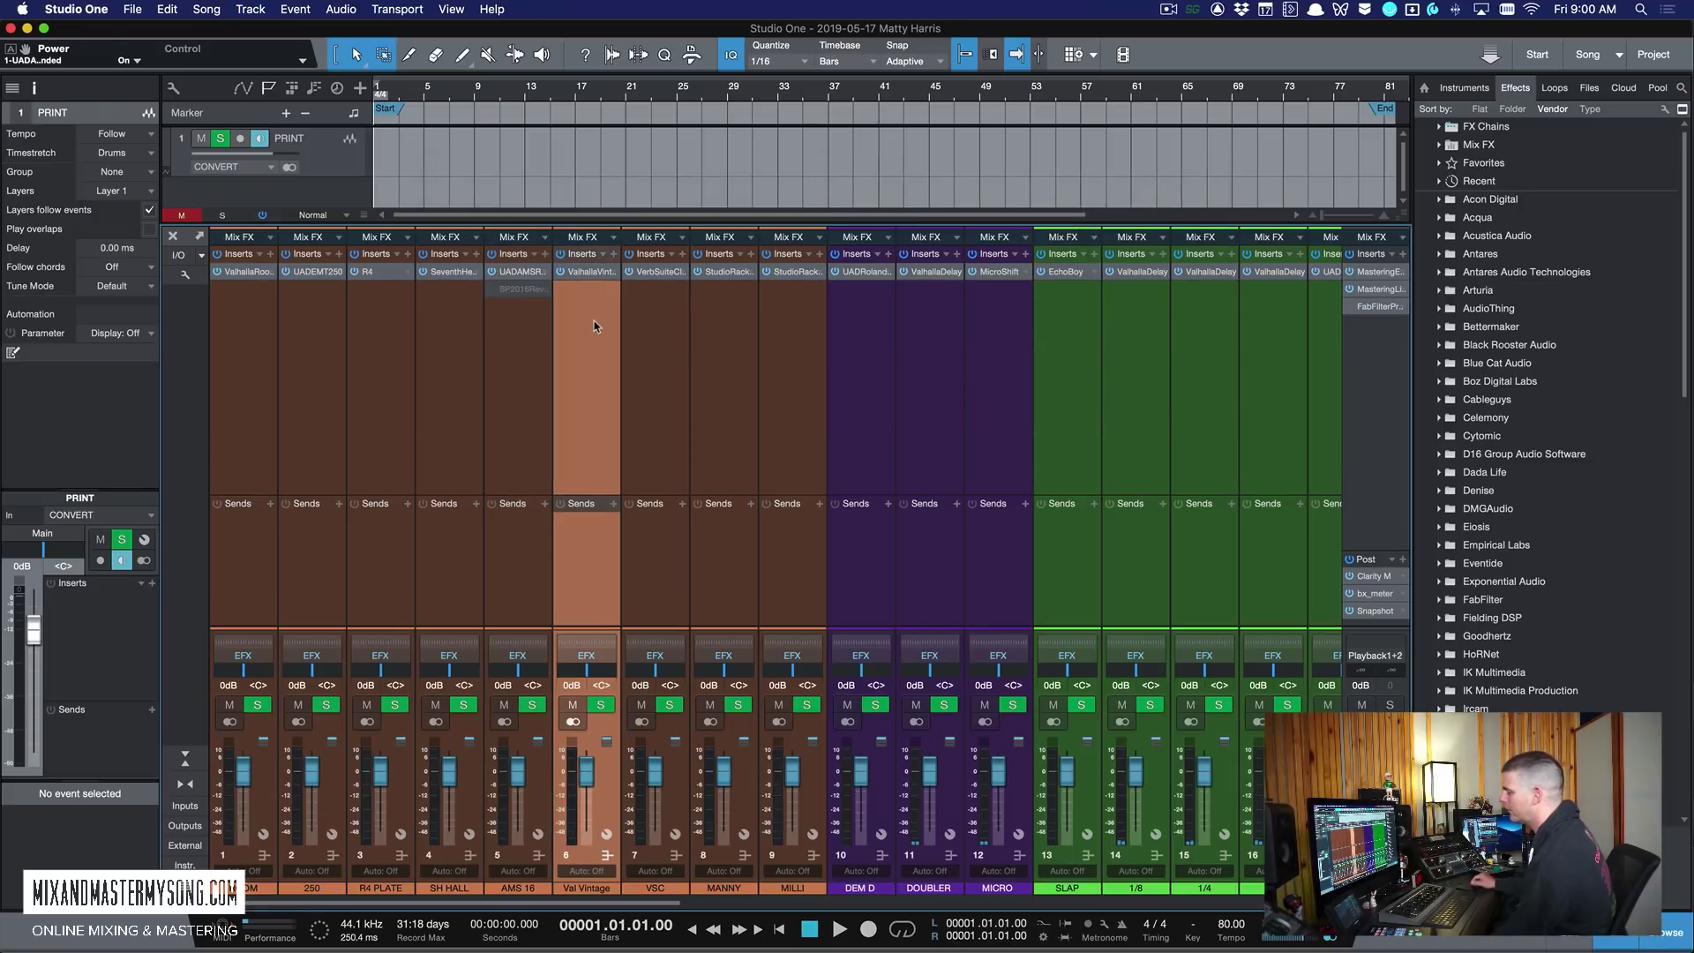
{"action": "left_click", "coordinate": [583, 272]}
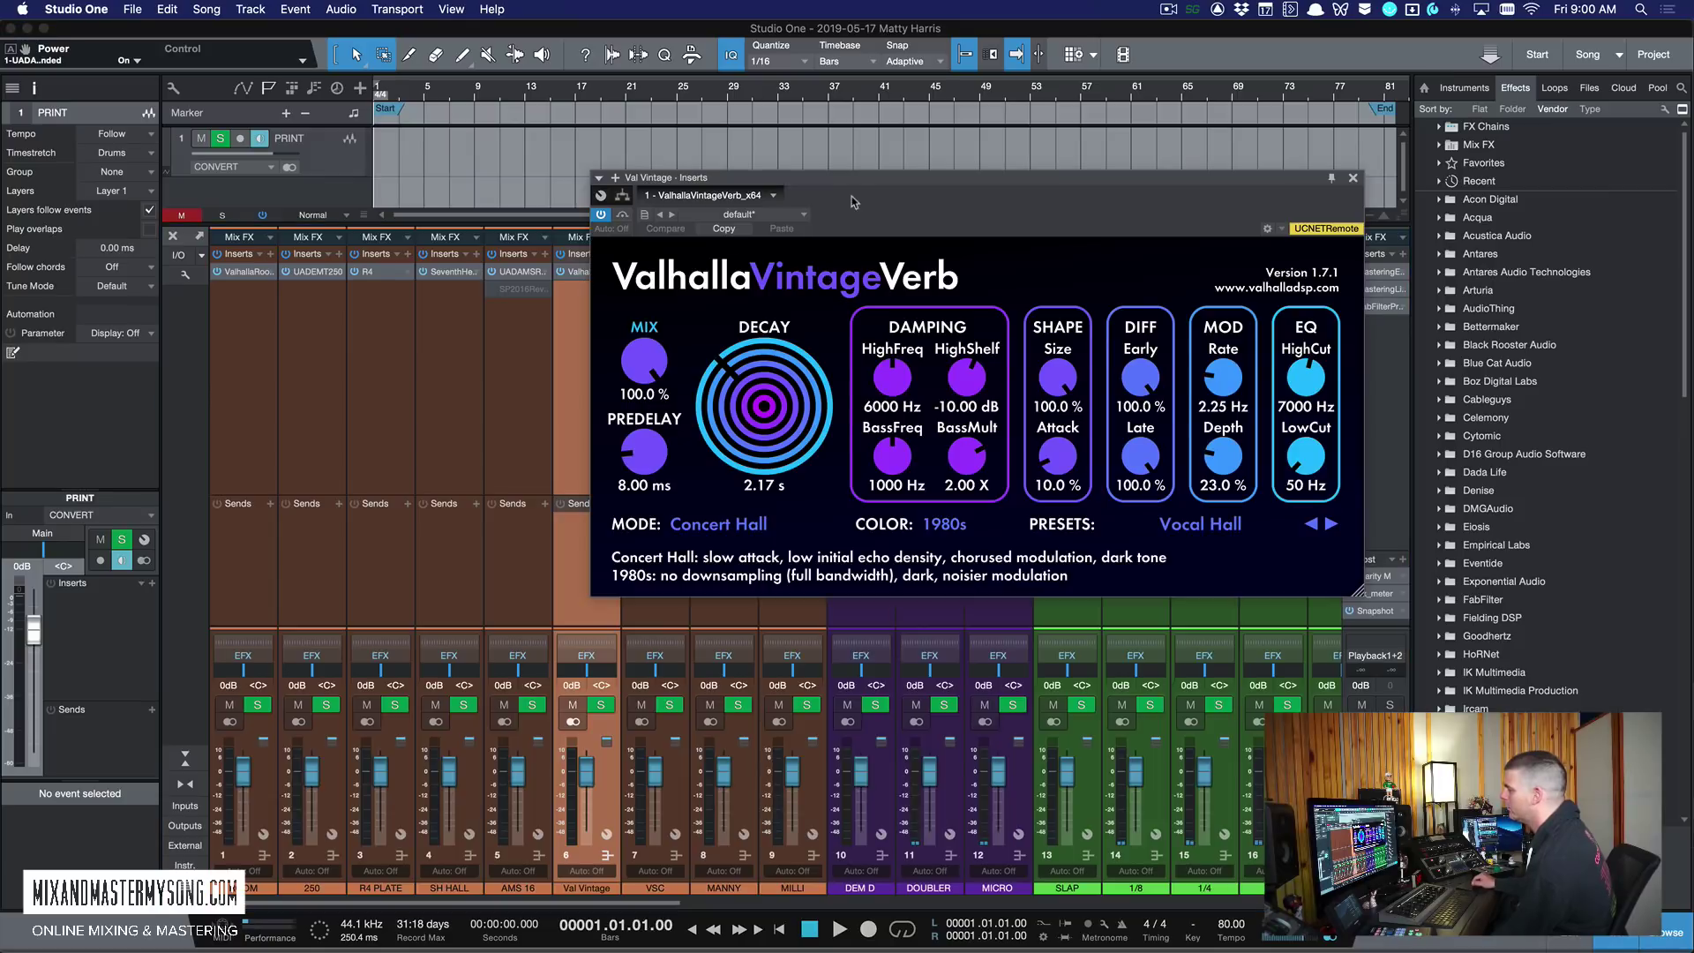
{"action": "left_click_drag", "start_coordinate": [856, 197], "coordinate": [737, 186]}
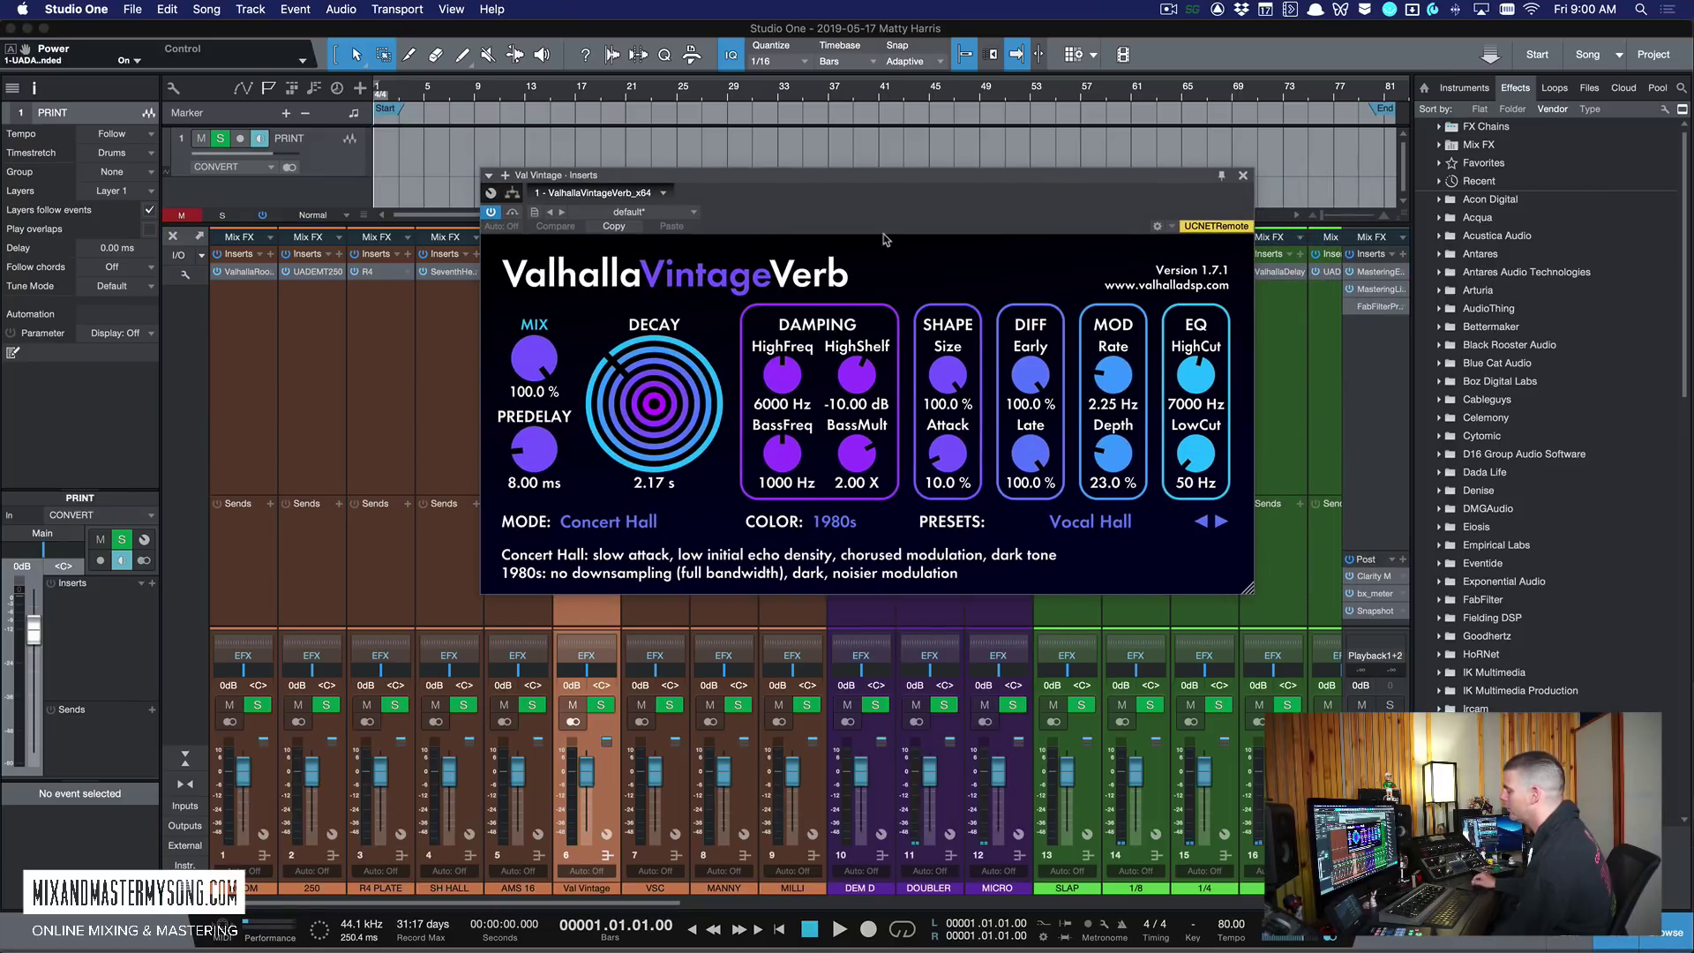
{"action": "mouse_move", "coordinate": [899, 200]}
{"action": "left_mouse_down"}
{"action": "mouse_move", "coordinate": [882, 196]}
{"action": "mouse_move", "coordinate": [1063, 185]}
{"action": "mouse_move", "coordinate": [896, 177]}
{"action": "left_mouse_up"}
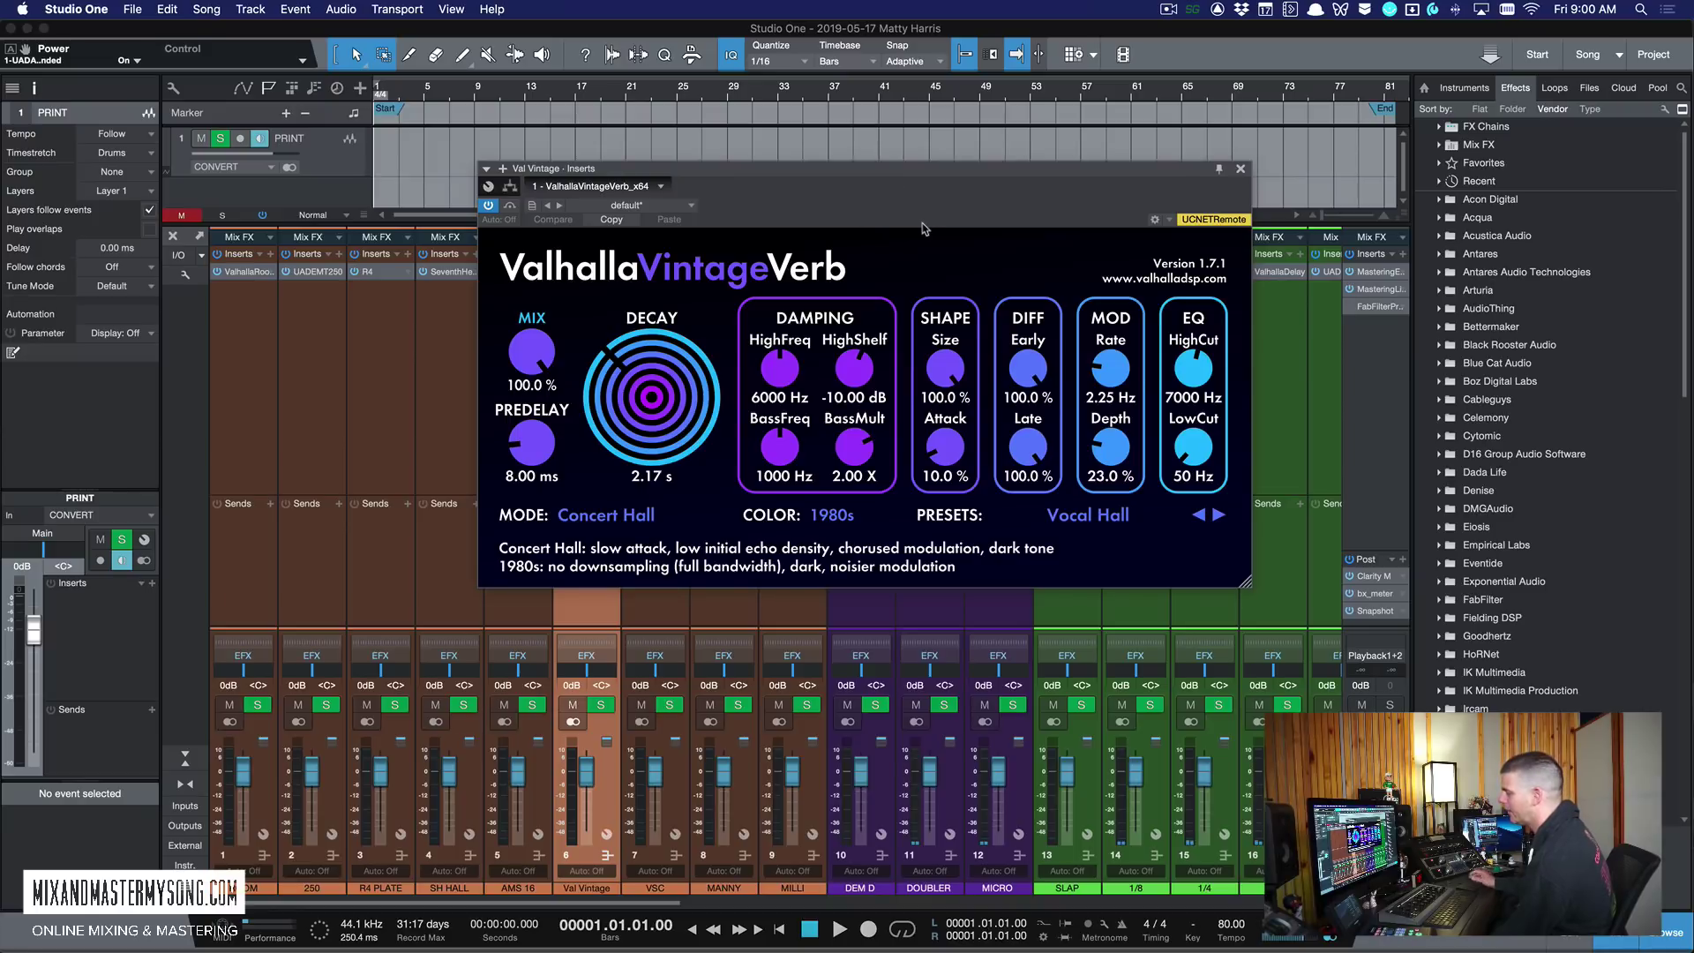
Step: Load the Ambiences > Trip Hop Snare VintageVerb preset
{"action": "left_click", "coordinate": [1088, 515]}
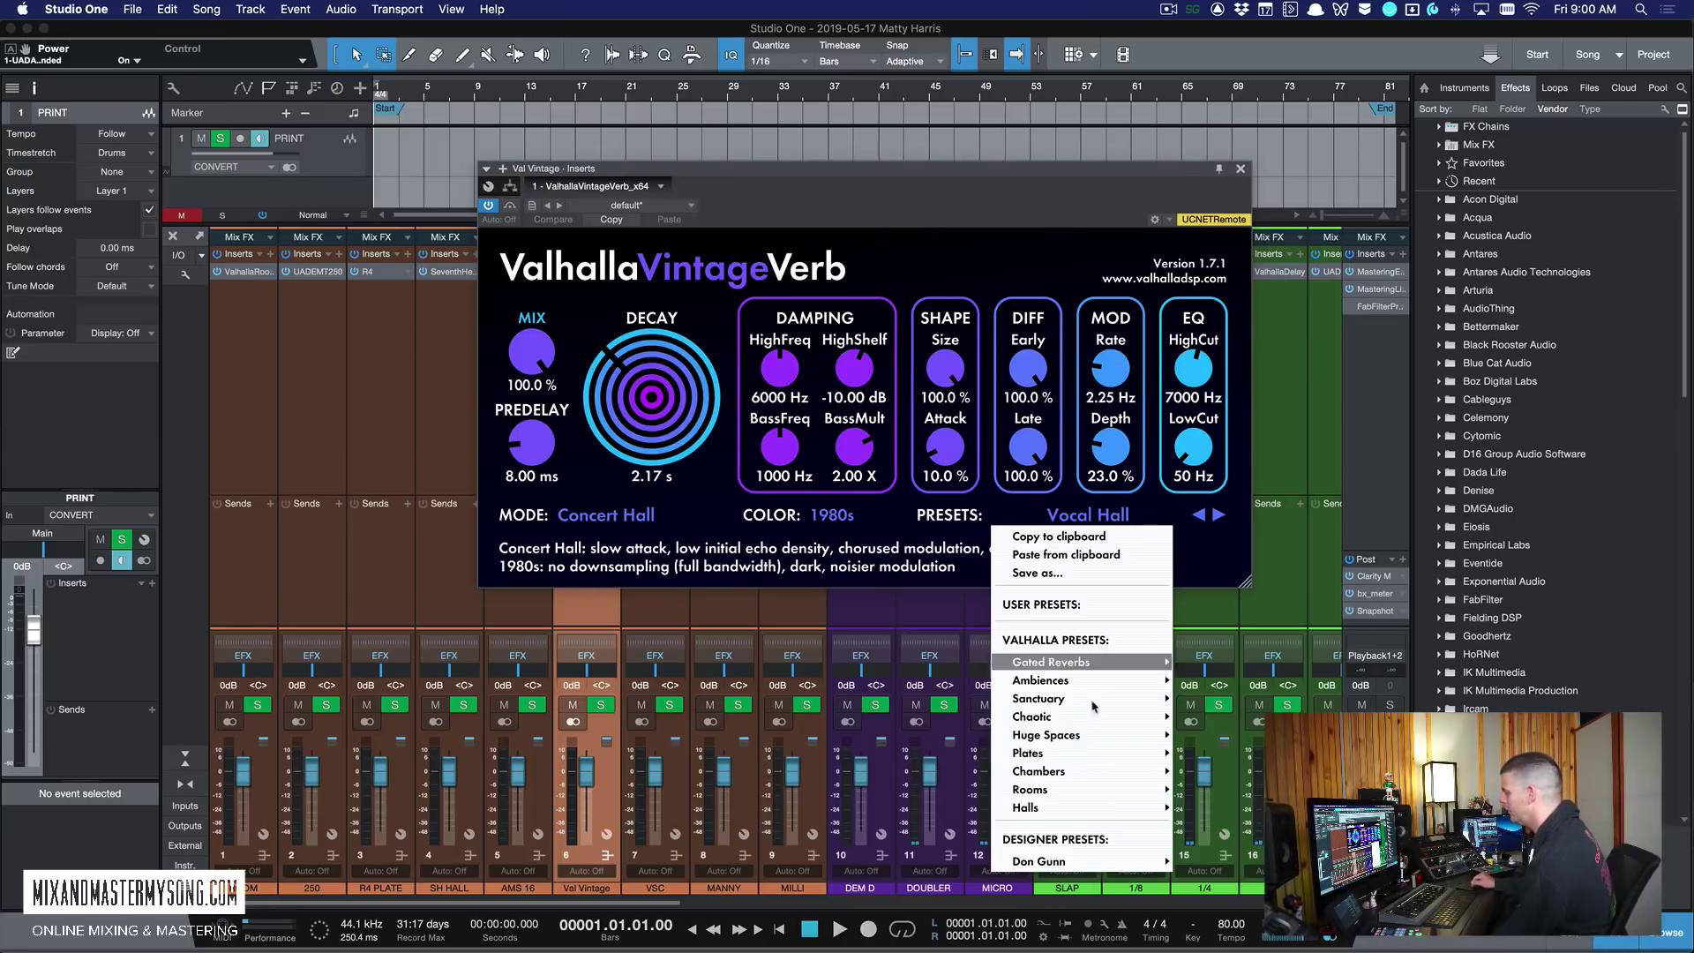
{"action": "mouse_move", "coordinate": [1094, 726]}
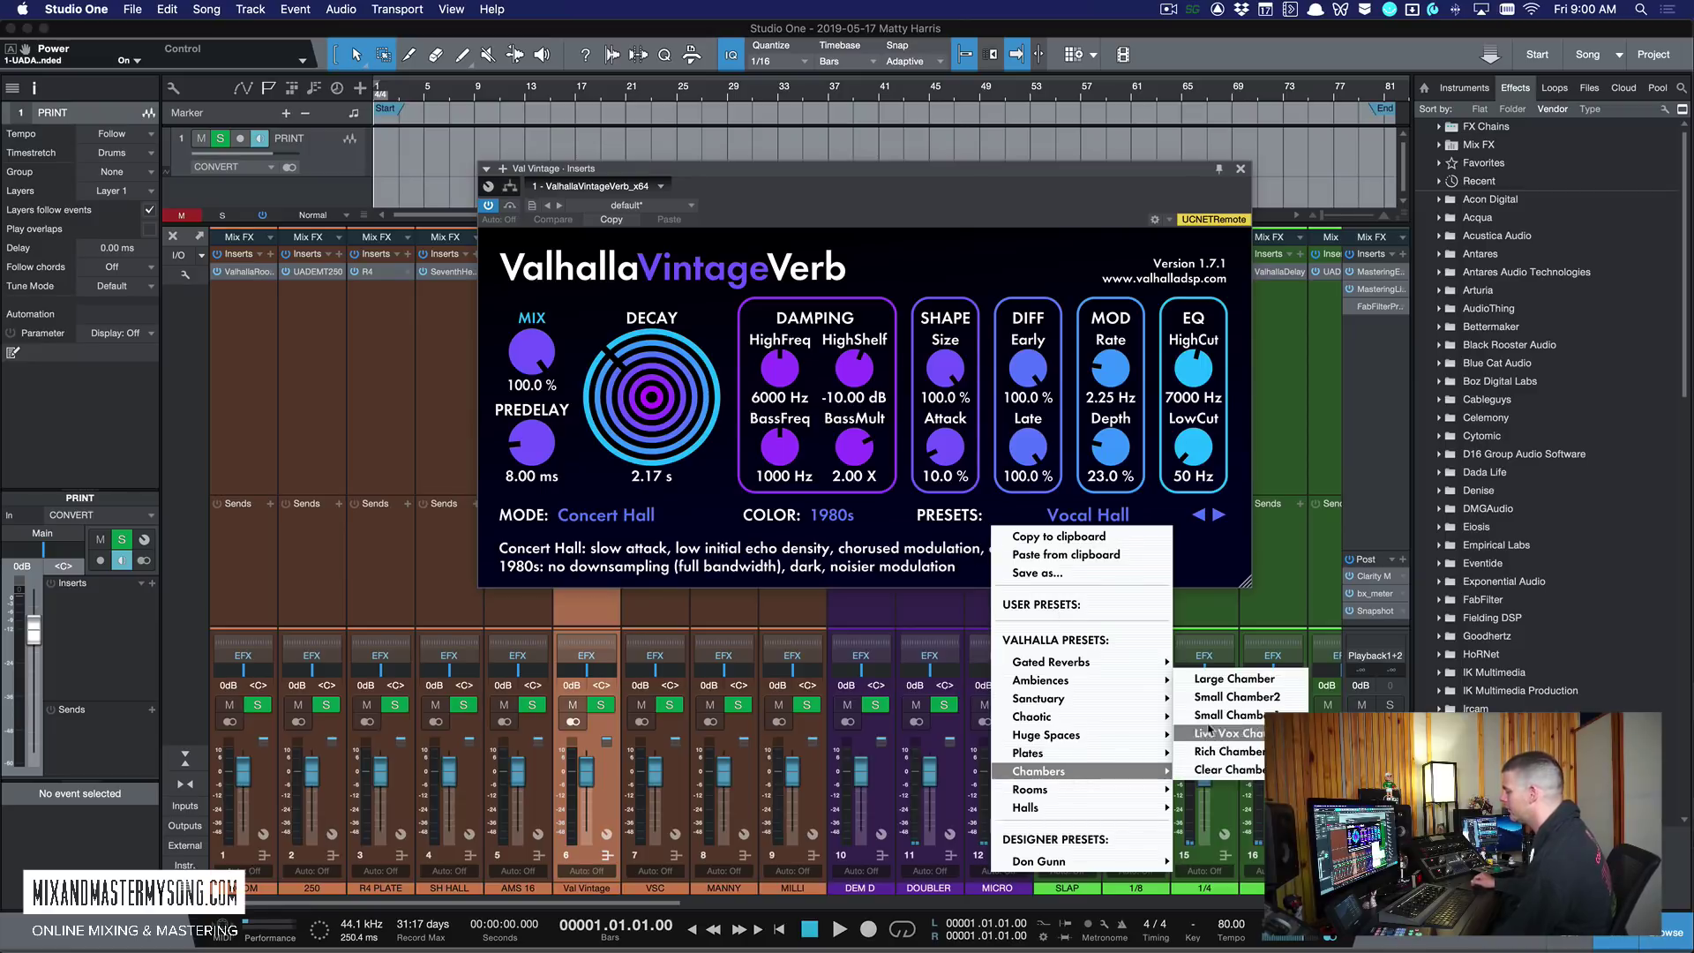
{"action": "mouse_move", "coordinate": [1053, 682]}
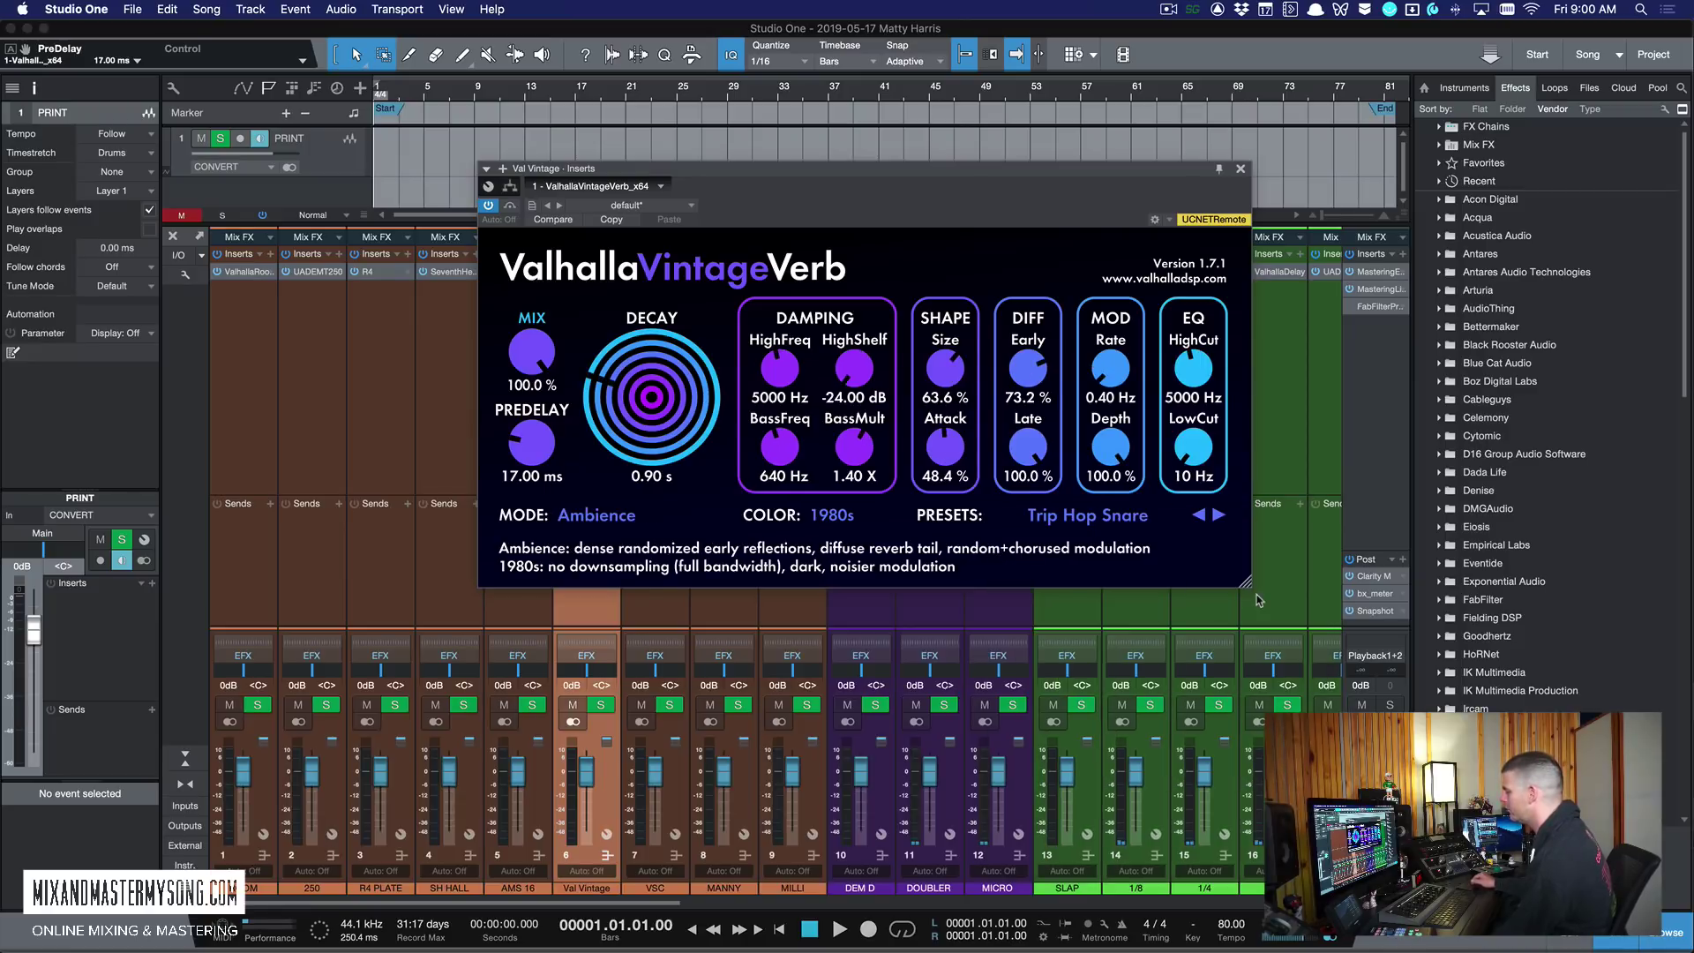
{"action": "left_click", "coordinate": [1234, 588]}
Step: Step forward through the VintageVerb presets to Vocal Air
{"action": "left_click", "coordinate": [1218, 516]}
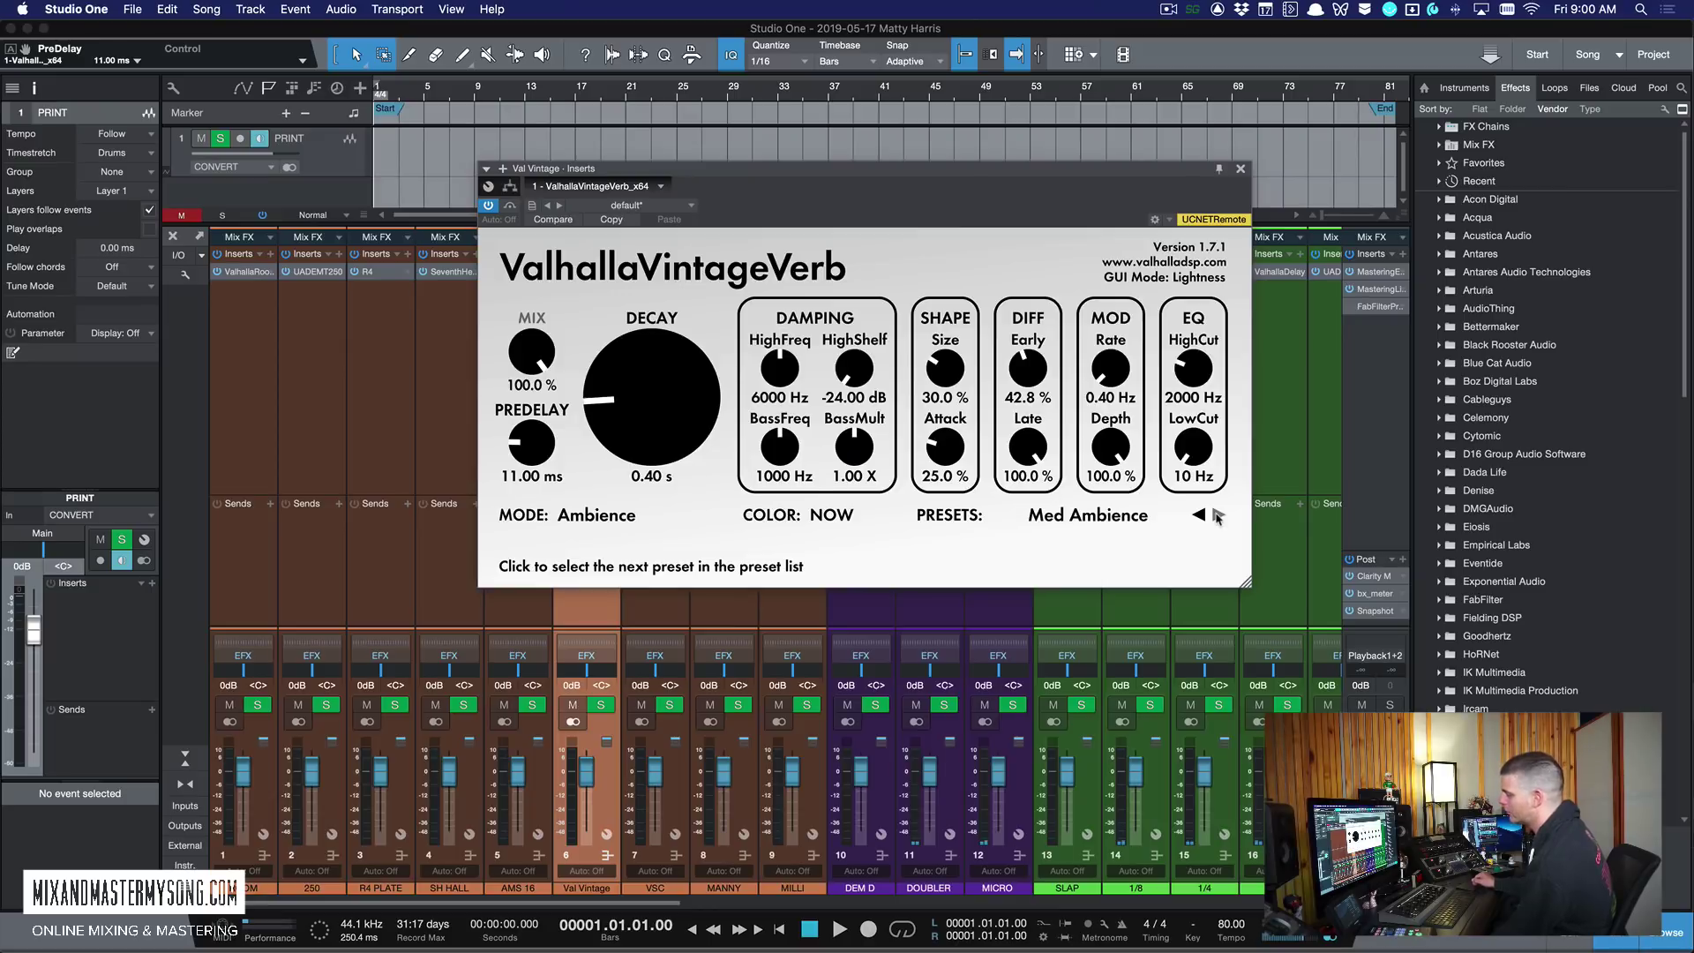
{"action": "left_click", "coordinate": [1218, 516]}
{"action": "left_click", "coordinate": [1218, 515]}
{"action": "left_click", "coordinate": [1218, 515]}
{"action": "left_click", "coordinate": [1219, 516]}
{"action": "left_click", "coordinate": [1219, 515]}
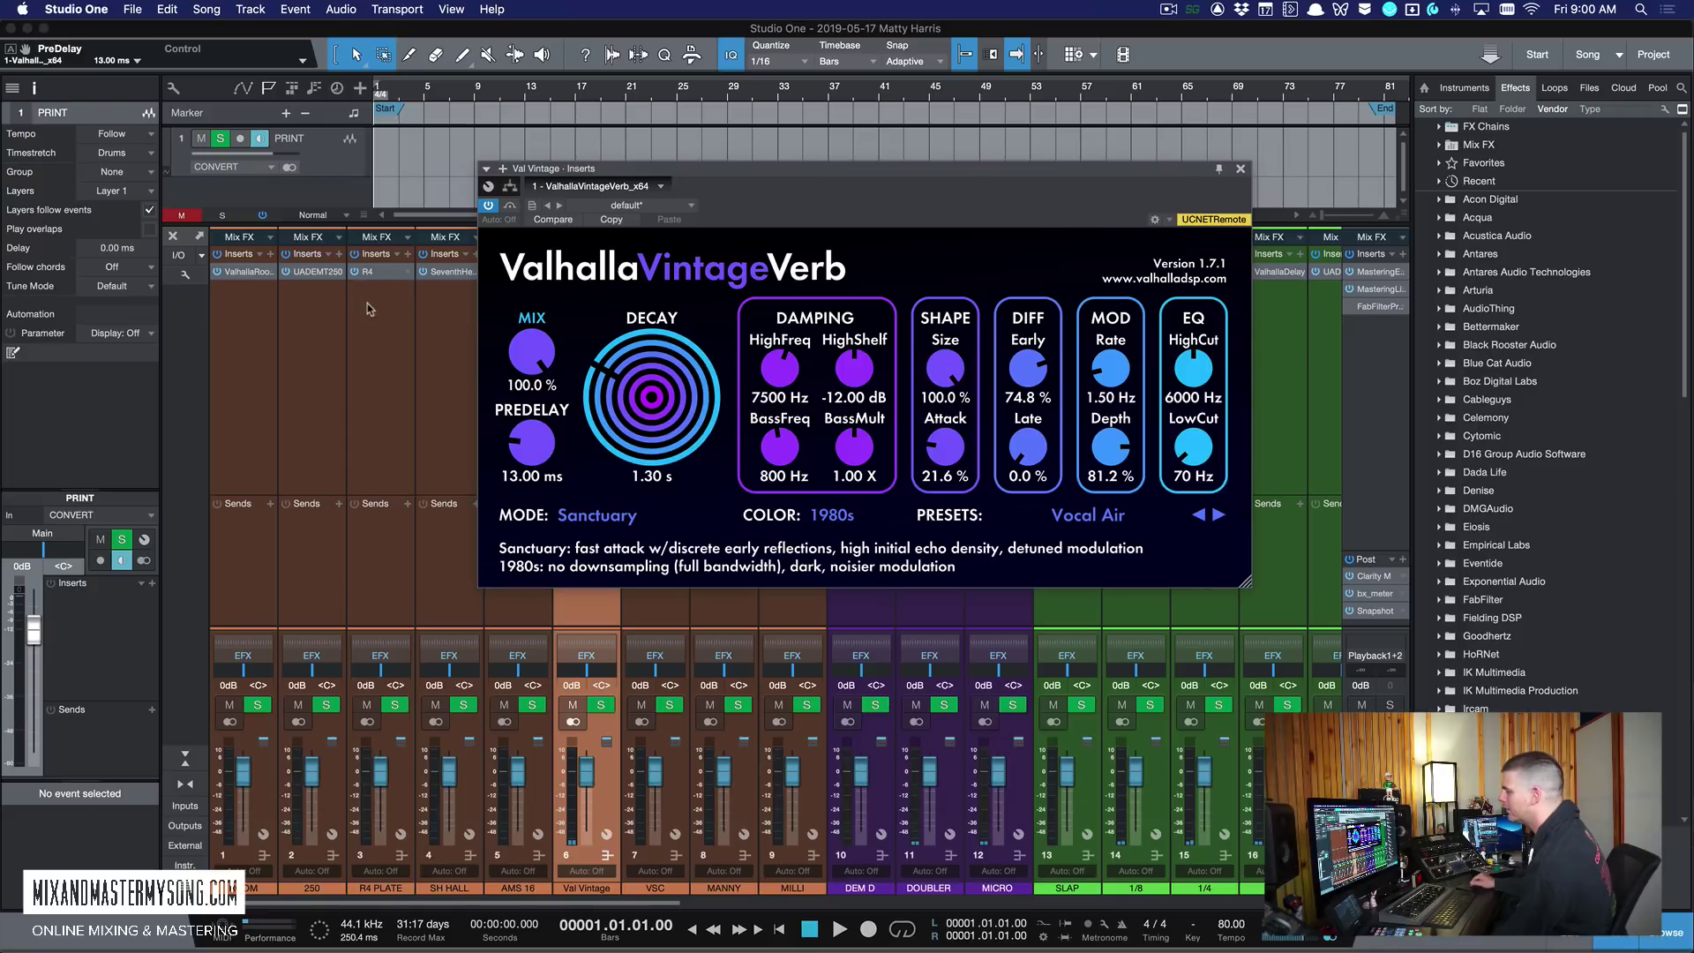
{"action": "left_click_drag", "start_coordinate": [1219, 205], "coordinate": [1223, 130]}
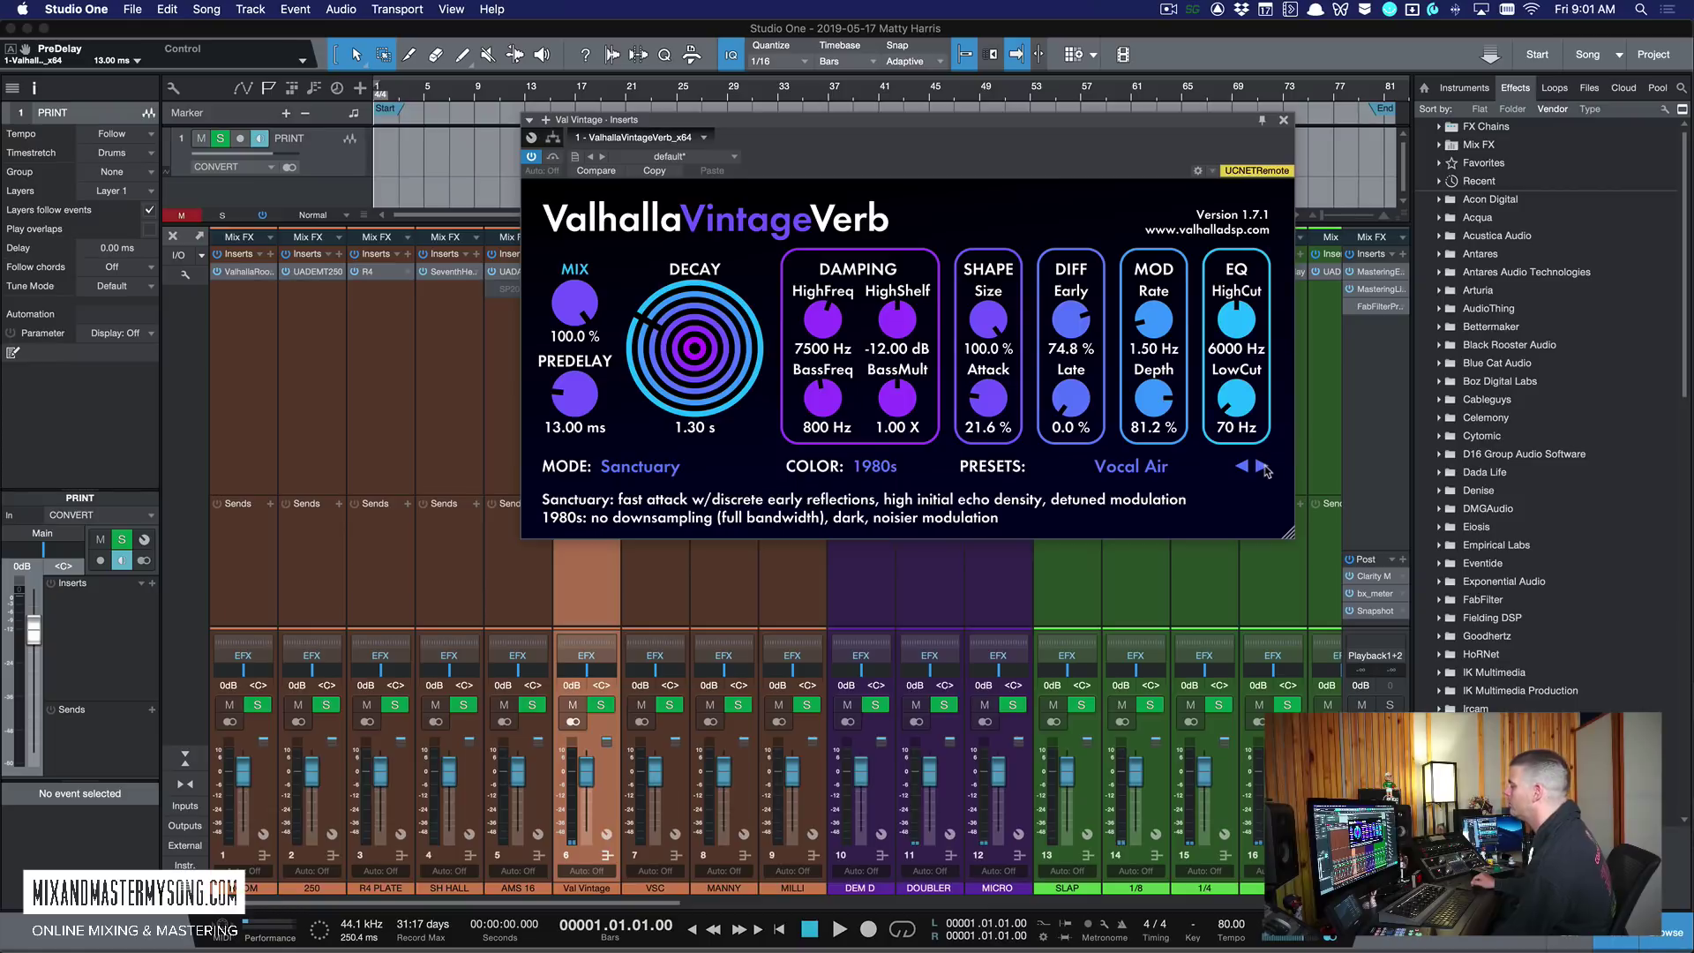
Step: Keep stepping presets past EMT Huge Hall to Lots of Space
{"action": "left_click", "coordinate": [1262, 467]}
{"action": "left_click", "coordinate": [1261, 467]}
{"action": "left_click", "coordinate": [1262, 466]}
{"action": "left_click", "coordinate": [1262, 467]}
{"action": "left_click", "coordinate": [1262, 467]}
{"action": "left_click", "coordinate": [1262, 467]}
Step: Close VintageVerb and open VerbSuite Classics on the VSC return with its device browser showing
{"action": "left_click", "coordinate": [1284, 121]}
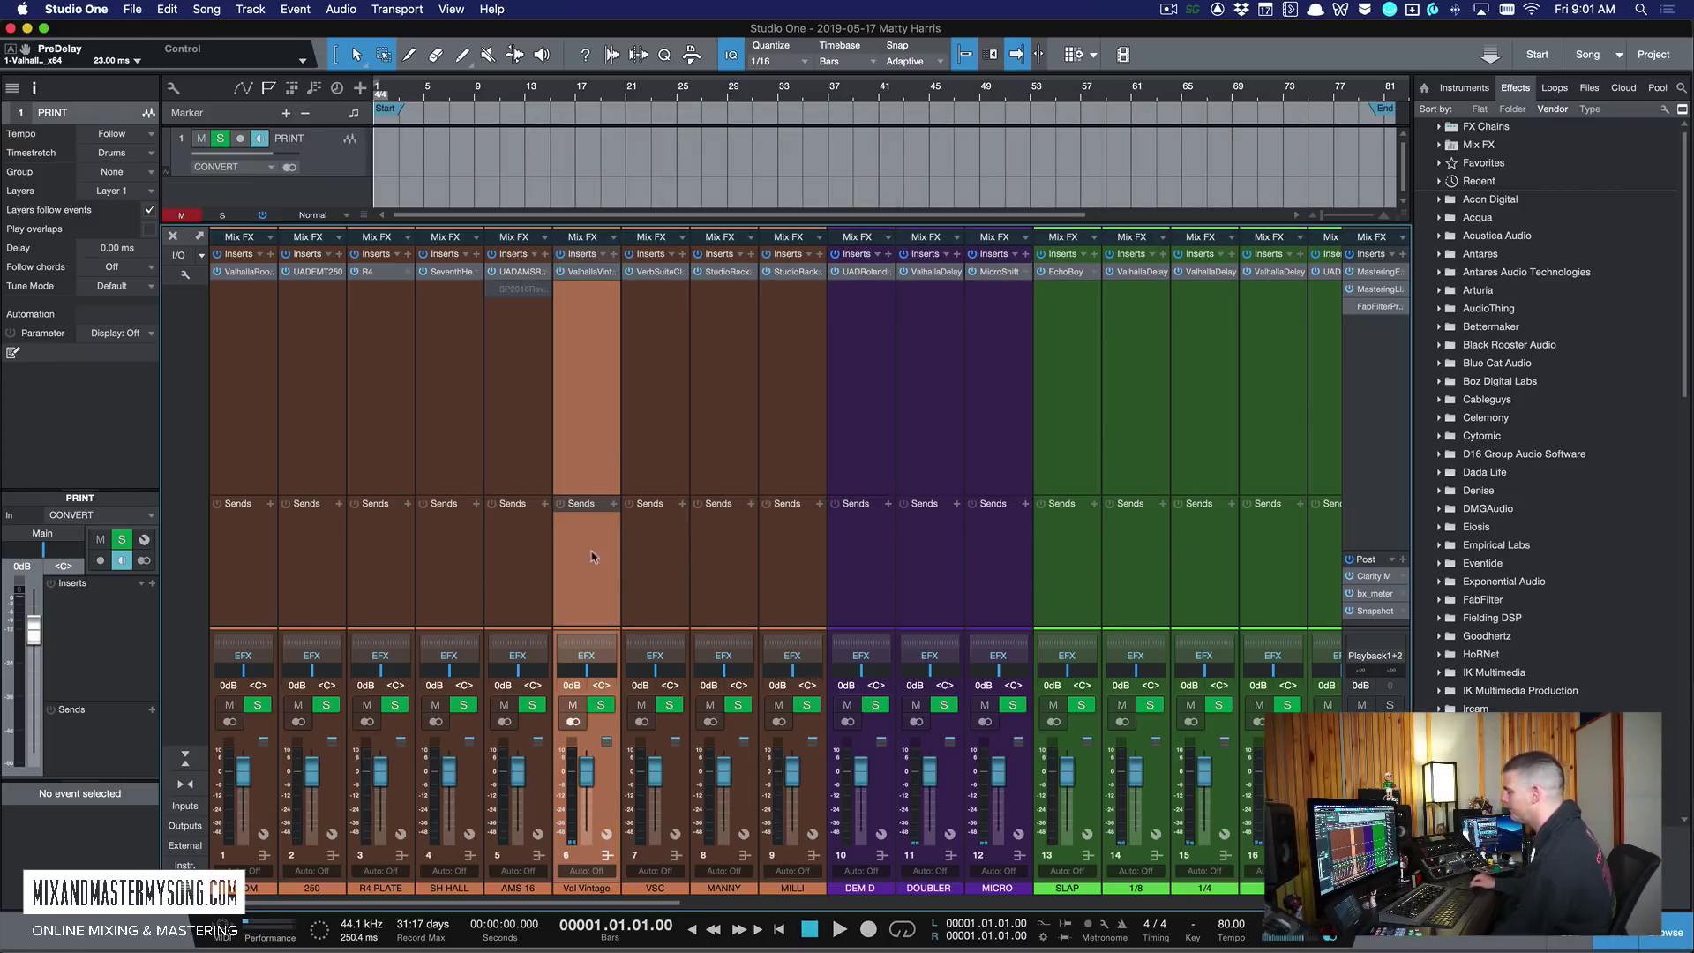
{"action": "left_click", "coordinate": [642, 417]}
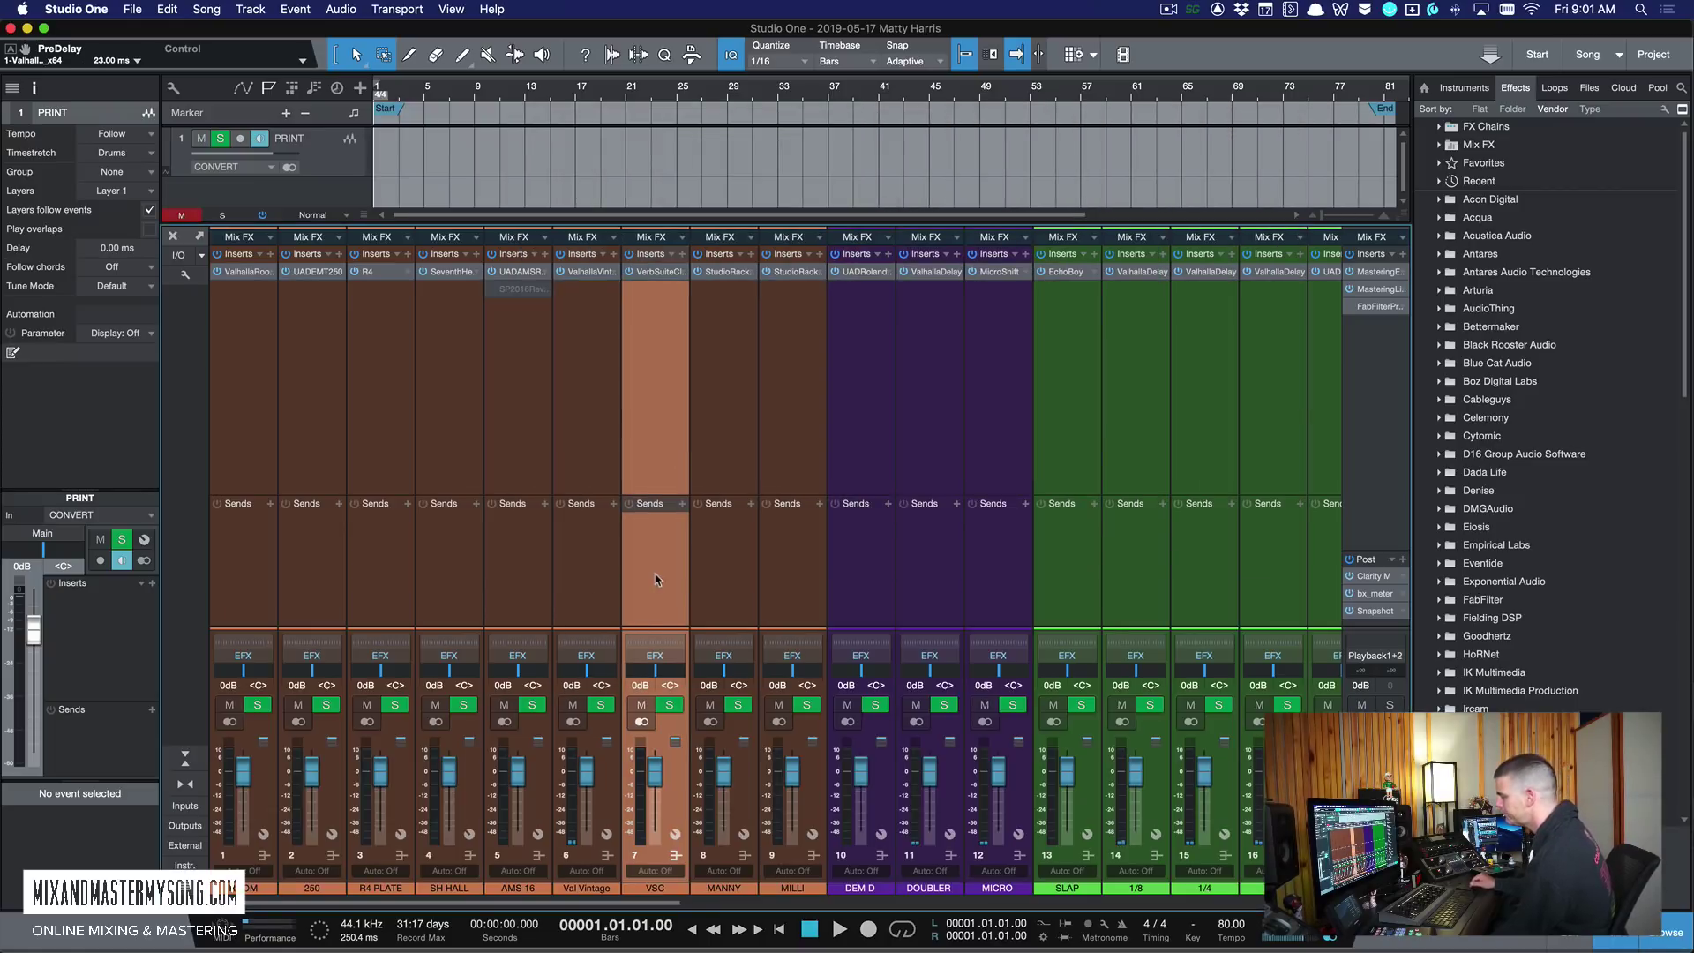
{"action": "left_click", "coordinate": [664, 273]}
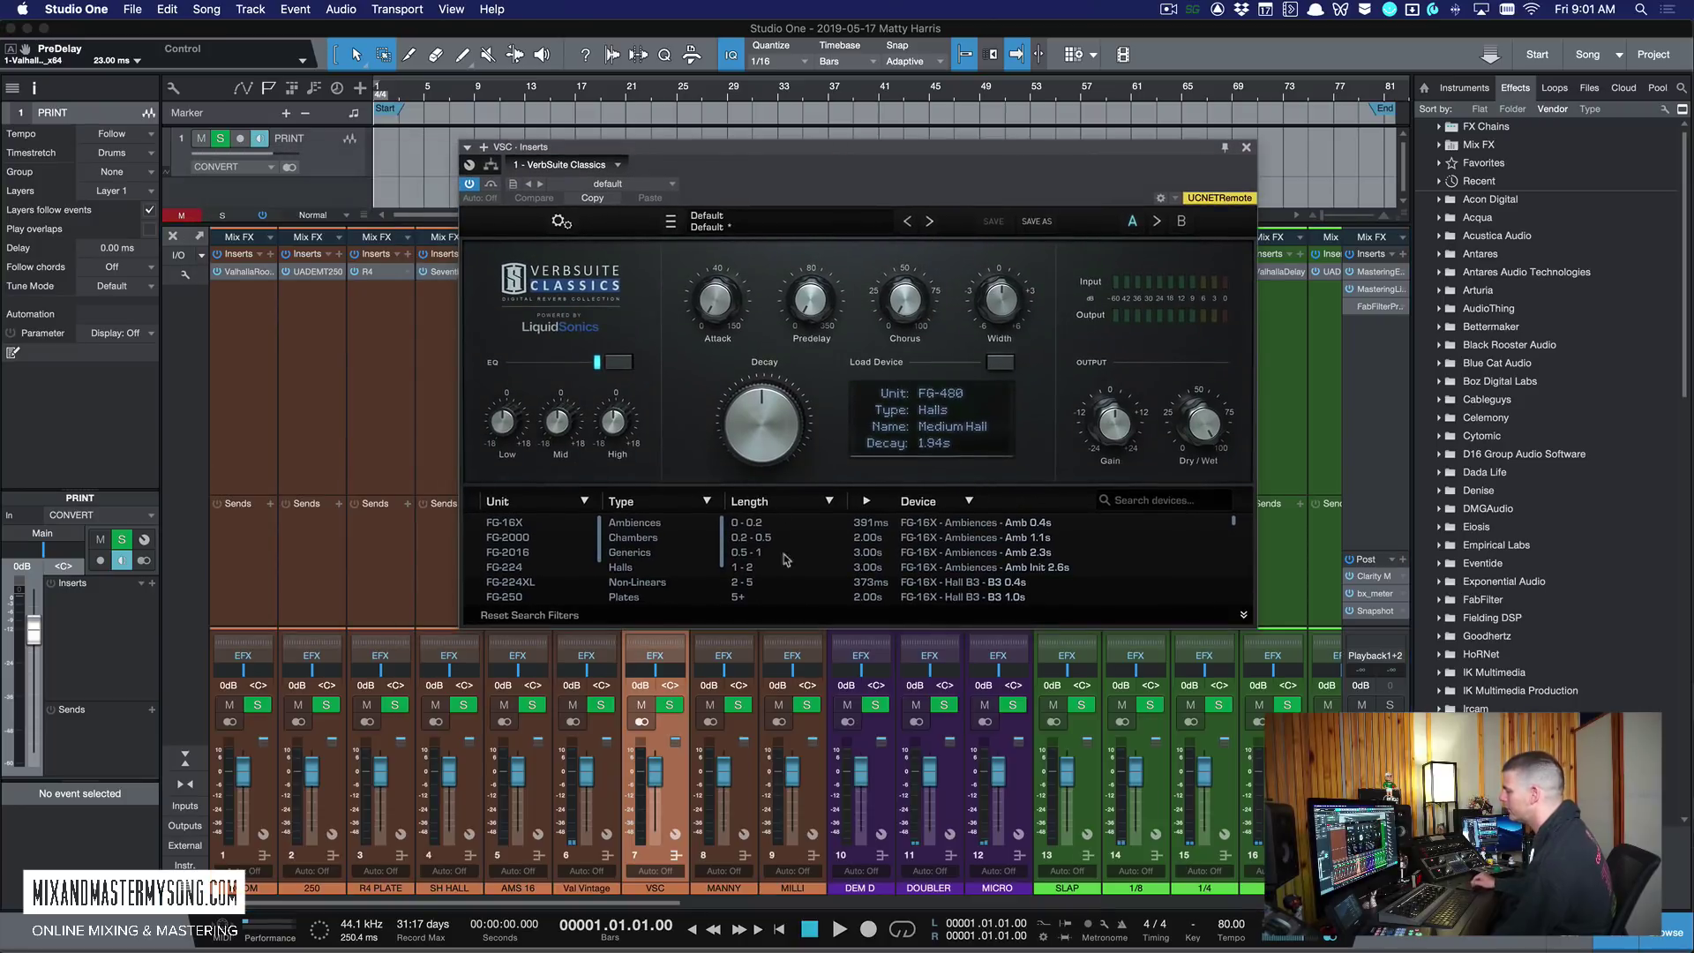
{"action": "left_click", "coordinate": [874, 438]}
{"action": "left_click", "coordinate": [937, 432]}
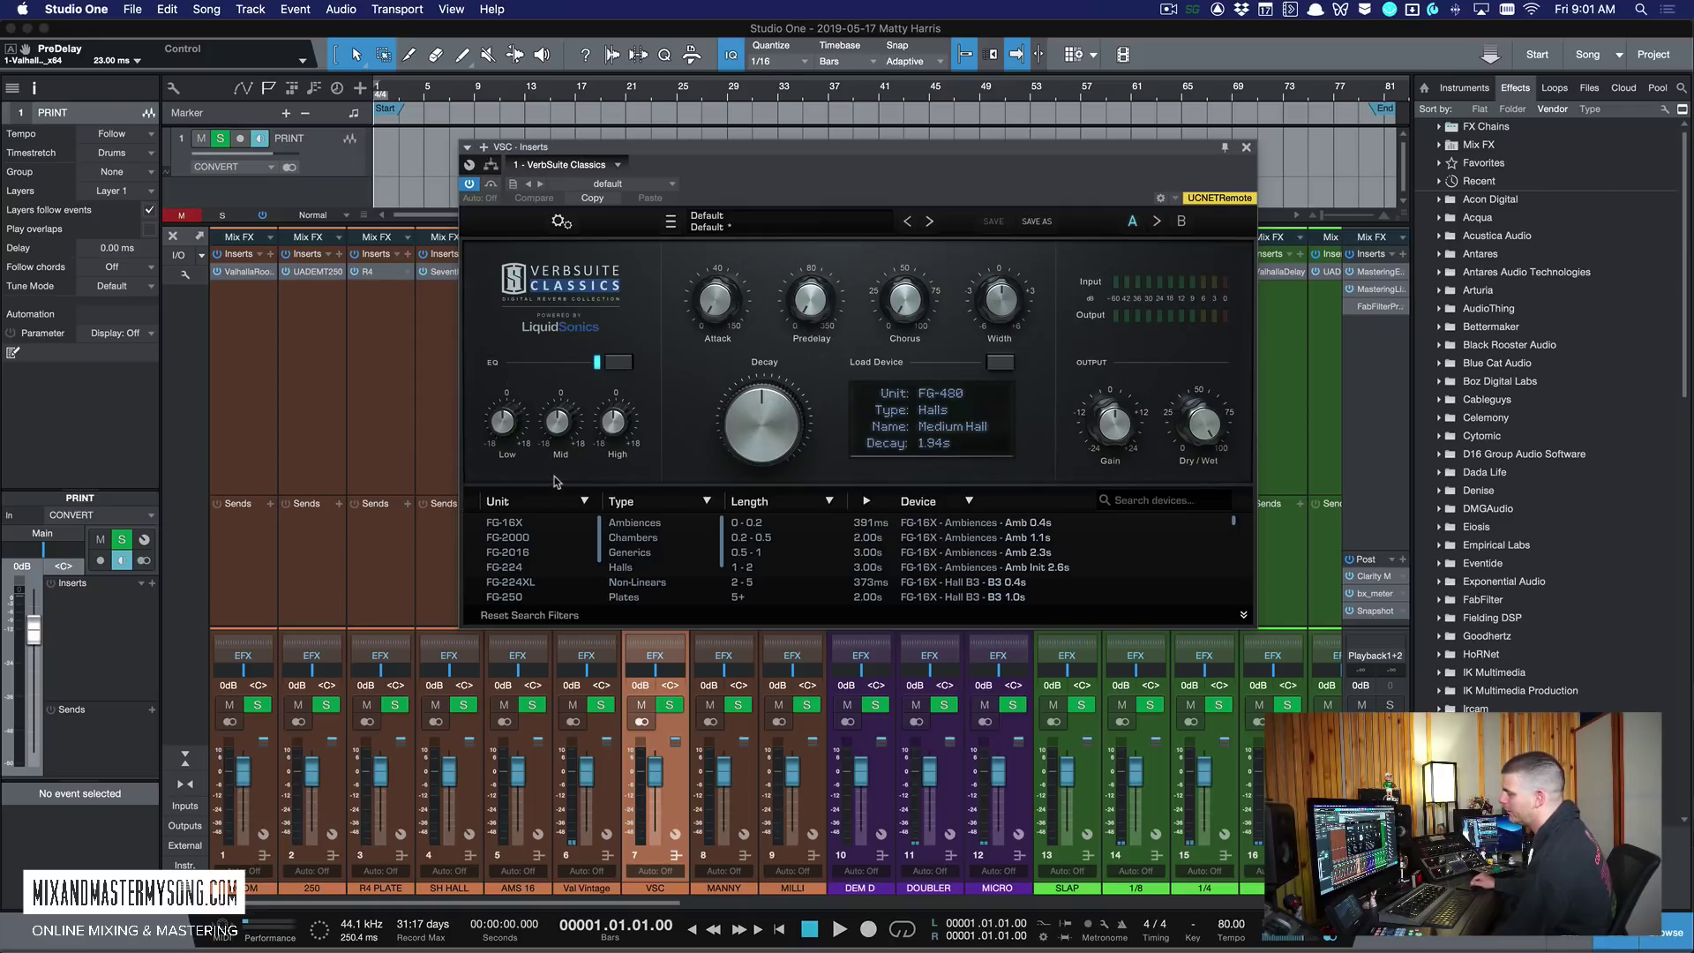
Step: Filter the device list by FG-3500 and FG-3000 units and by Halls and Swept Reverb categories
{"action": "scroll", "coordinate": [533, 564], "scroll_direction": "down", "scroll_amount": 5}
{"action": "left_click", "coordinate": [533, 562]}
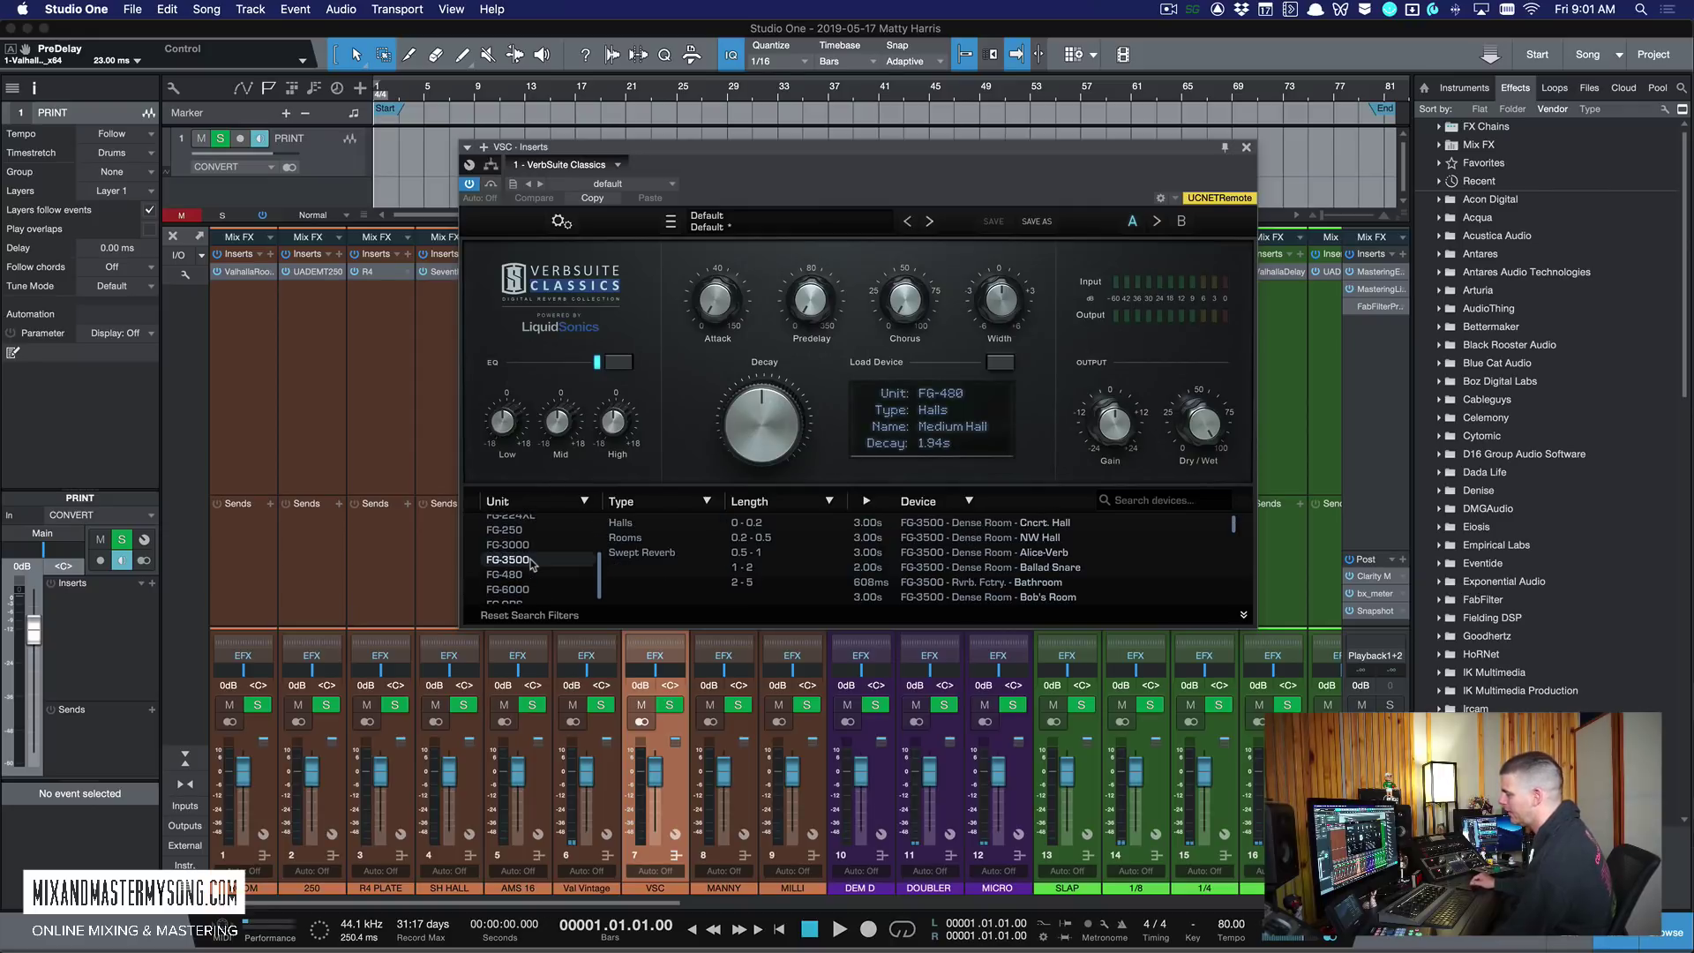
{"action": "left_click", "coordinate": [525, 545]}
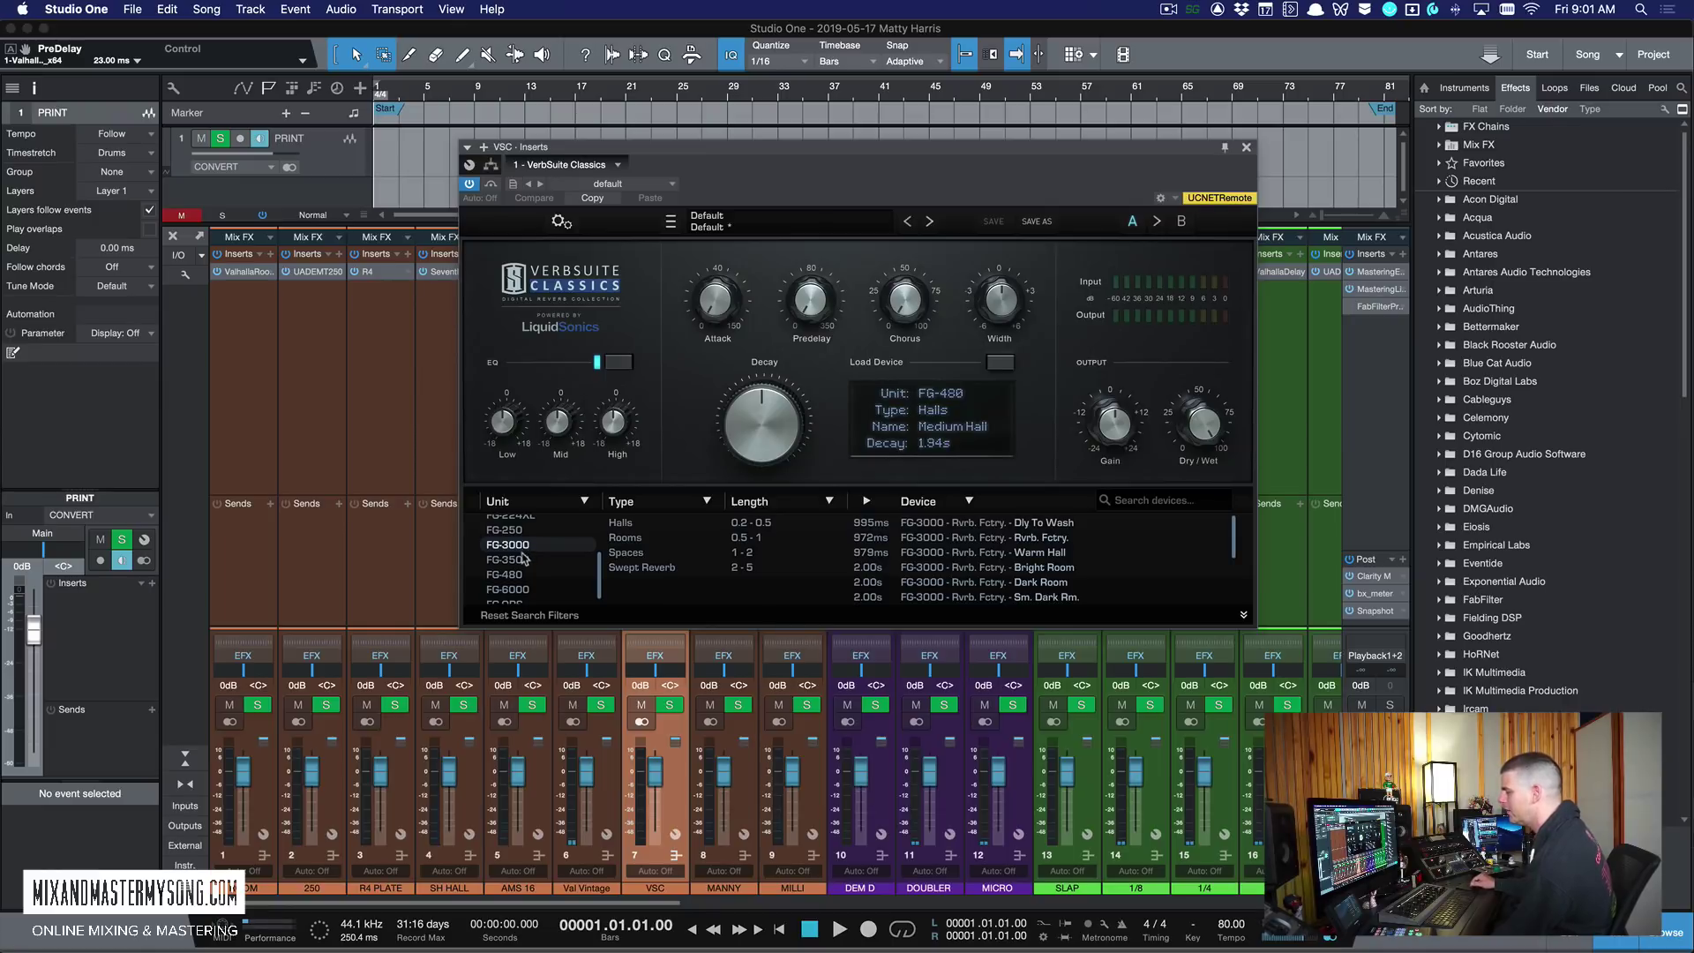
{"action": "left_click", "coordinate": [524, 559]}
{"action": "left_click", "coordinate": [628, 524]}
{"action": "left_click", "coordinate": [525, 545]}
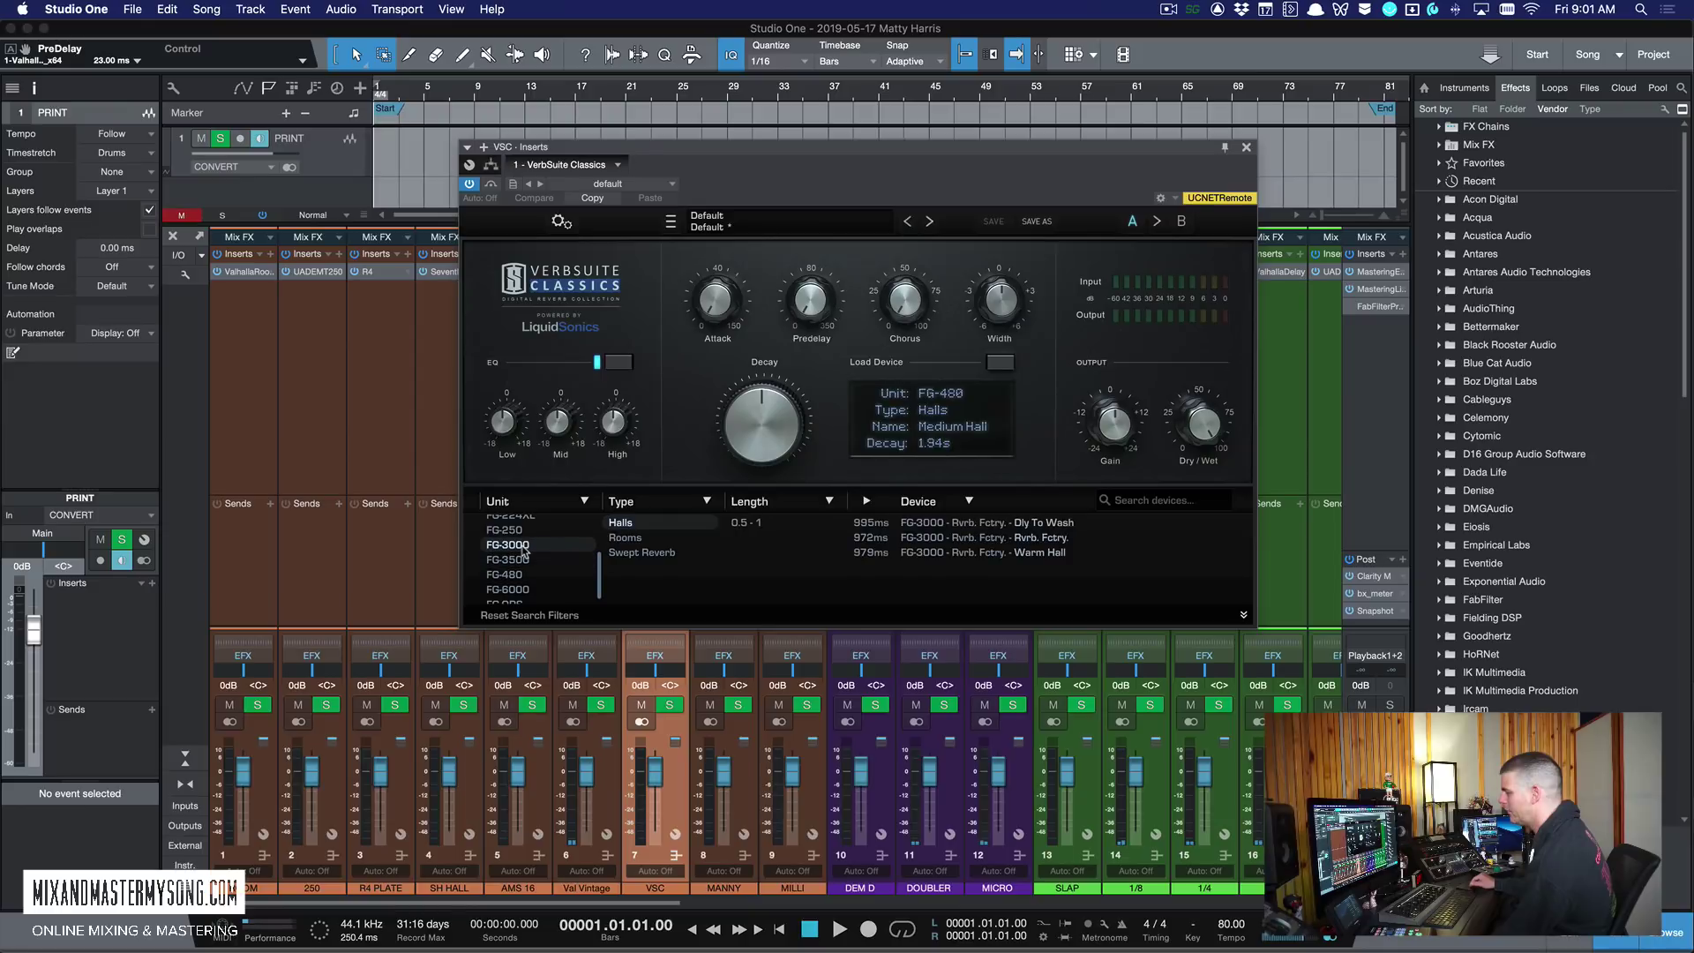
{"action": "left_click", "coordinate": [647, 553]}
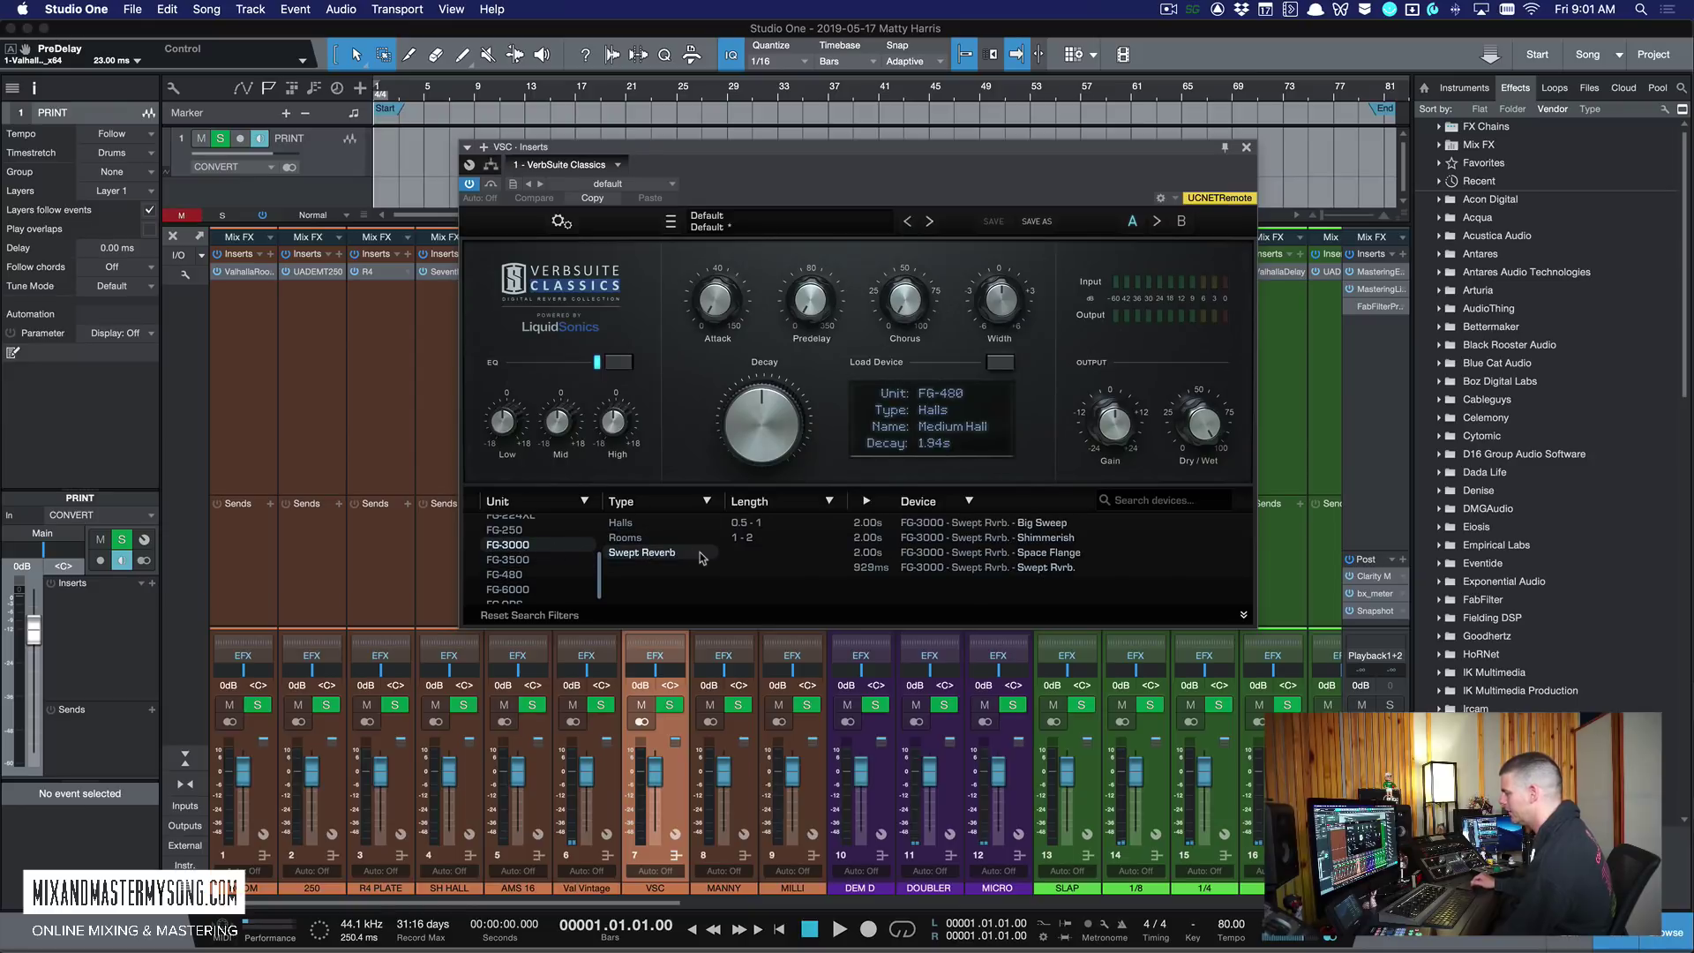
{"action": "left_click", "coordinate": [629, 525]}
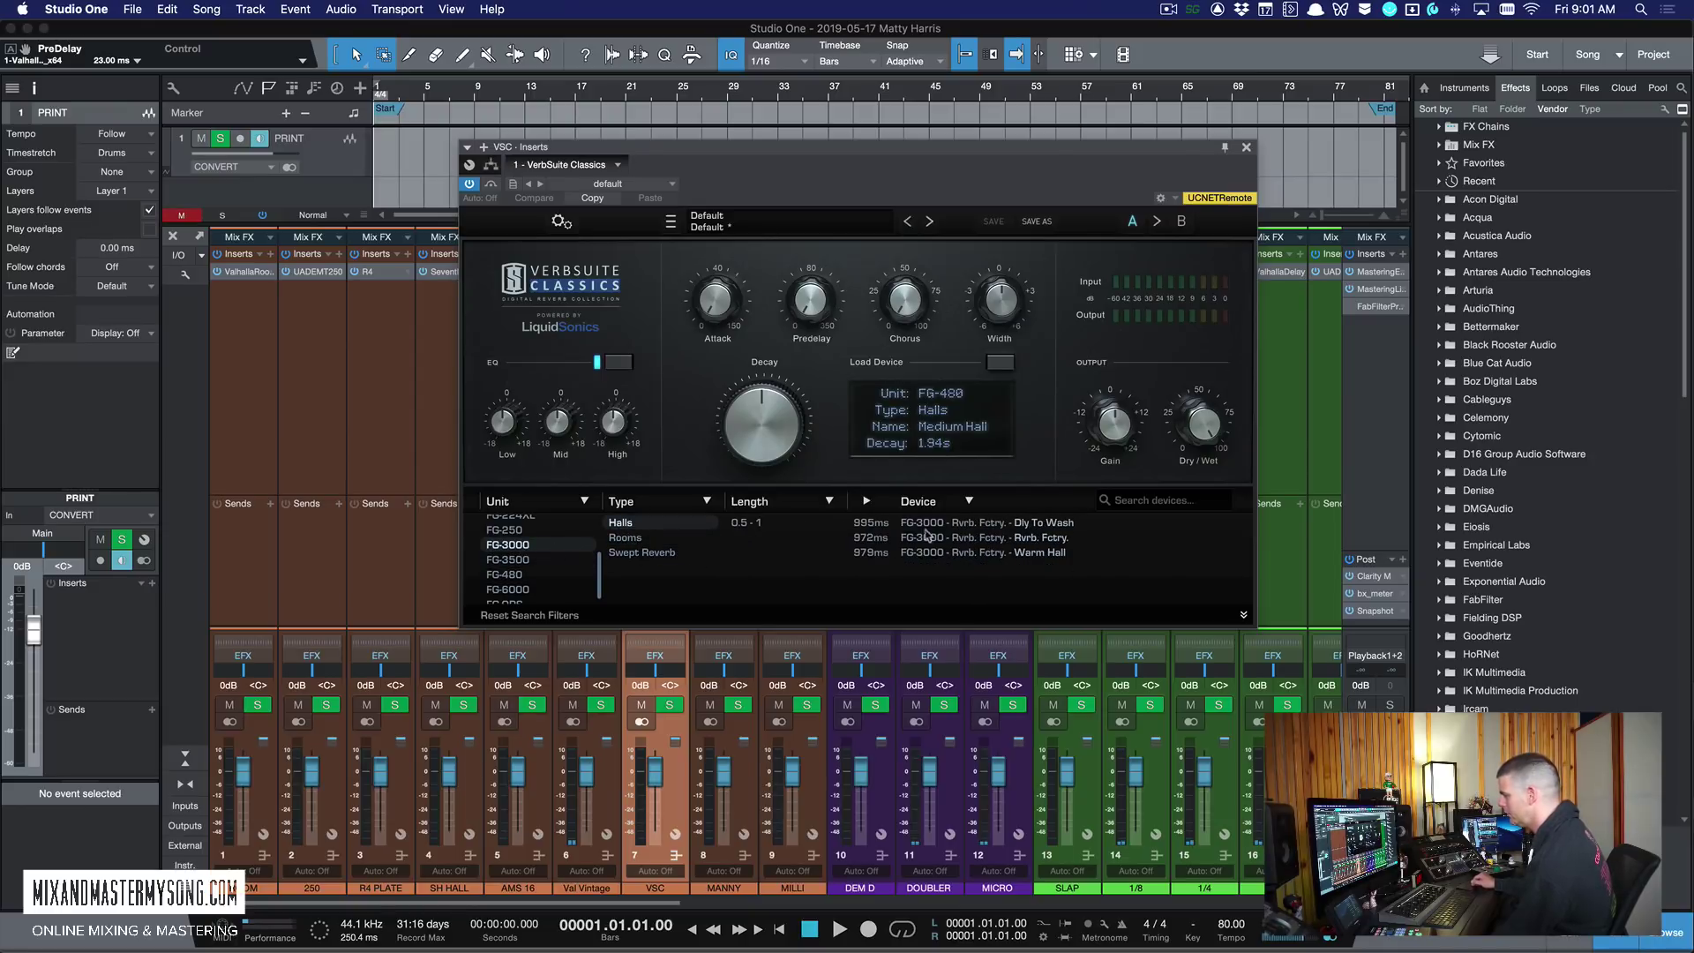
Step: Clear the unit filter and view the FG-3500 Swept Reverb presets
{"action": "scroll", "coordinate": [538, 558], "scroll_direction": "up", "scroll_amount": 3}
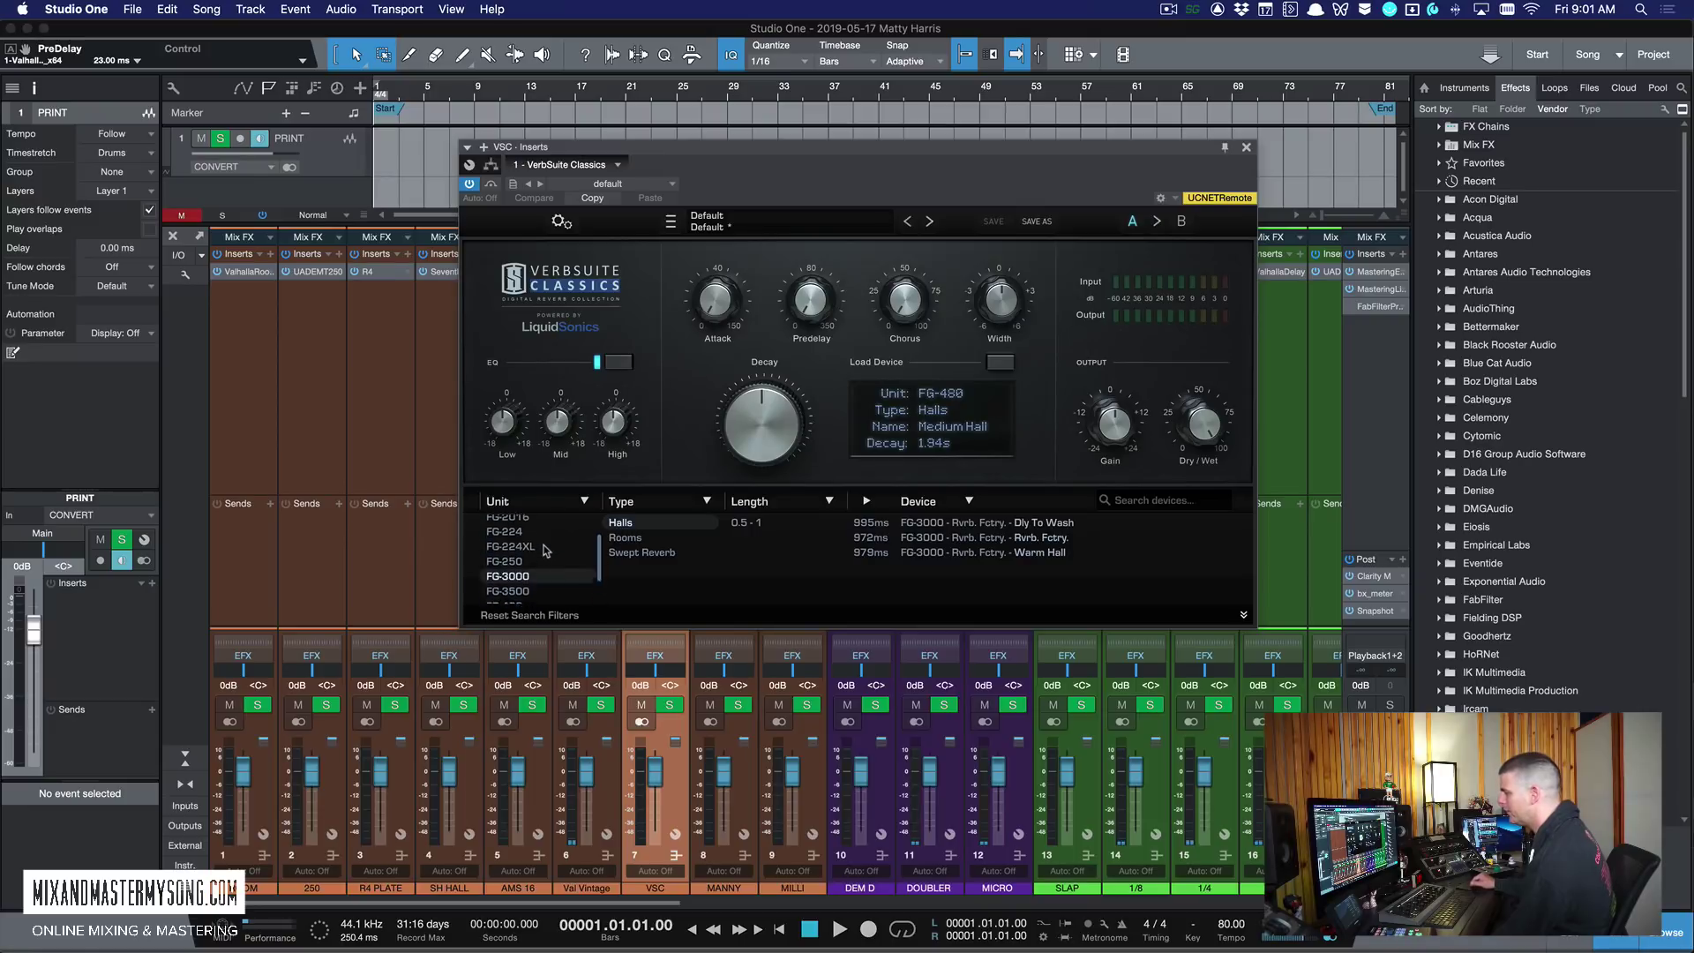
{"action": "scroll", "coordinate": [528, 562], "scroll_direction": "down", "scroll_amount": 2}
{"action": "left_click", "coordinate": [527, 556]}
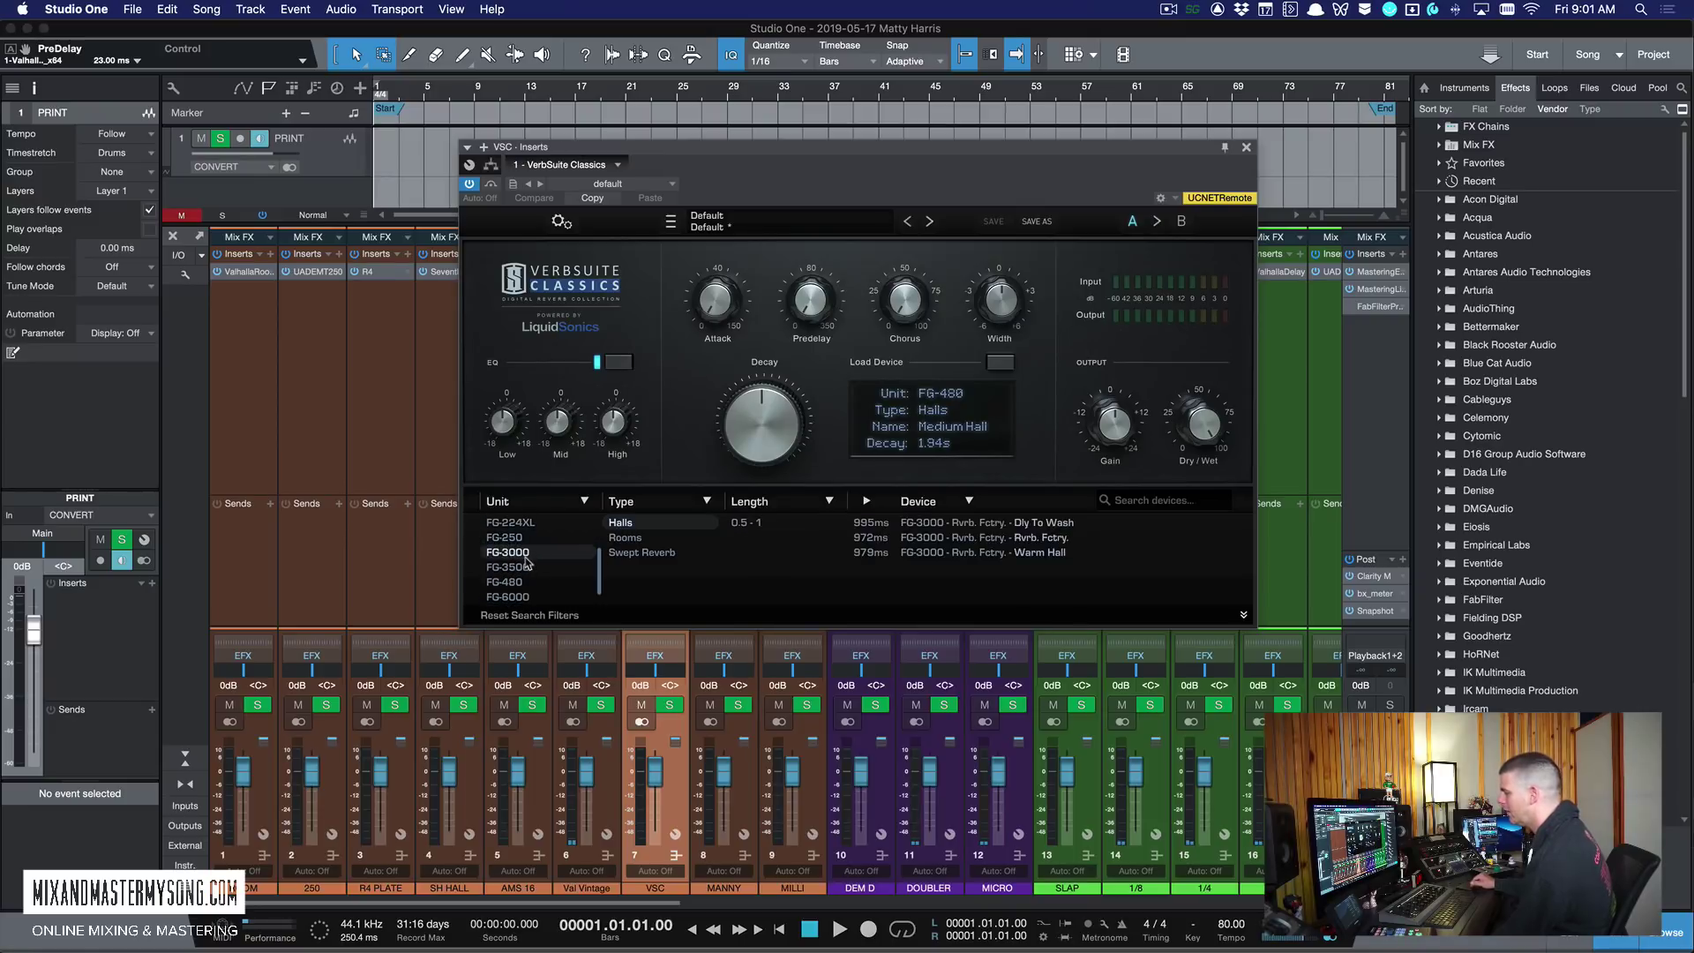
{"action": "left_click", "coordinate": [509, 552]}
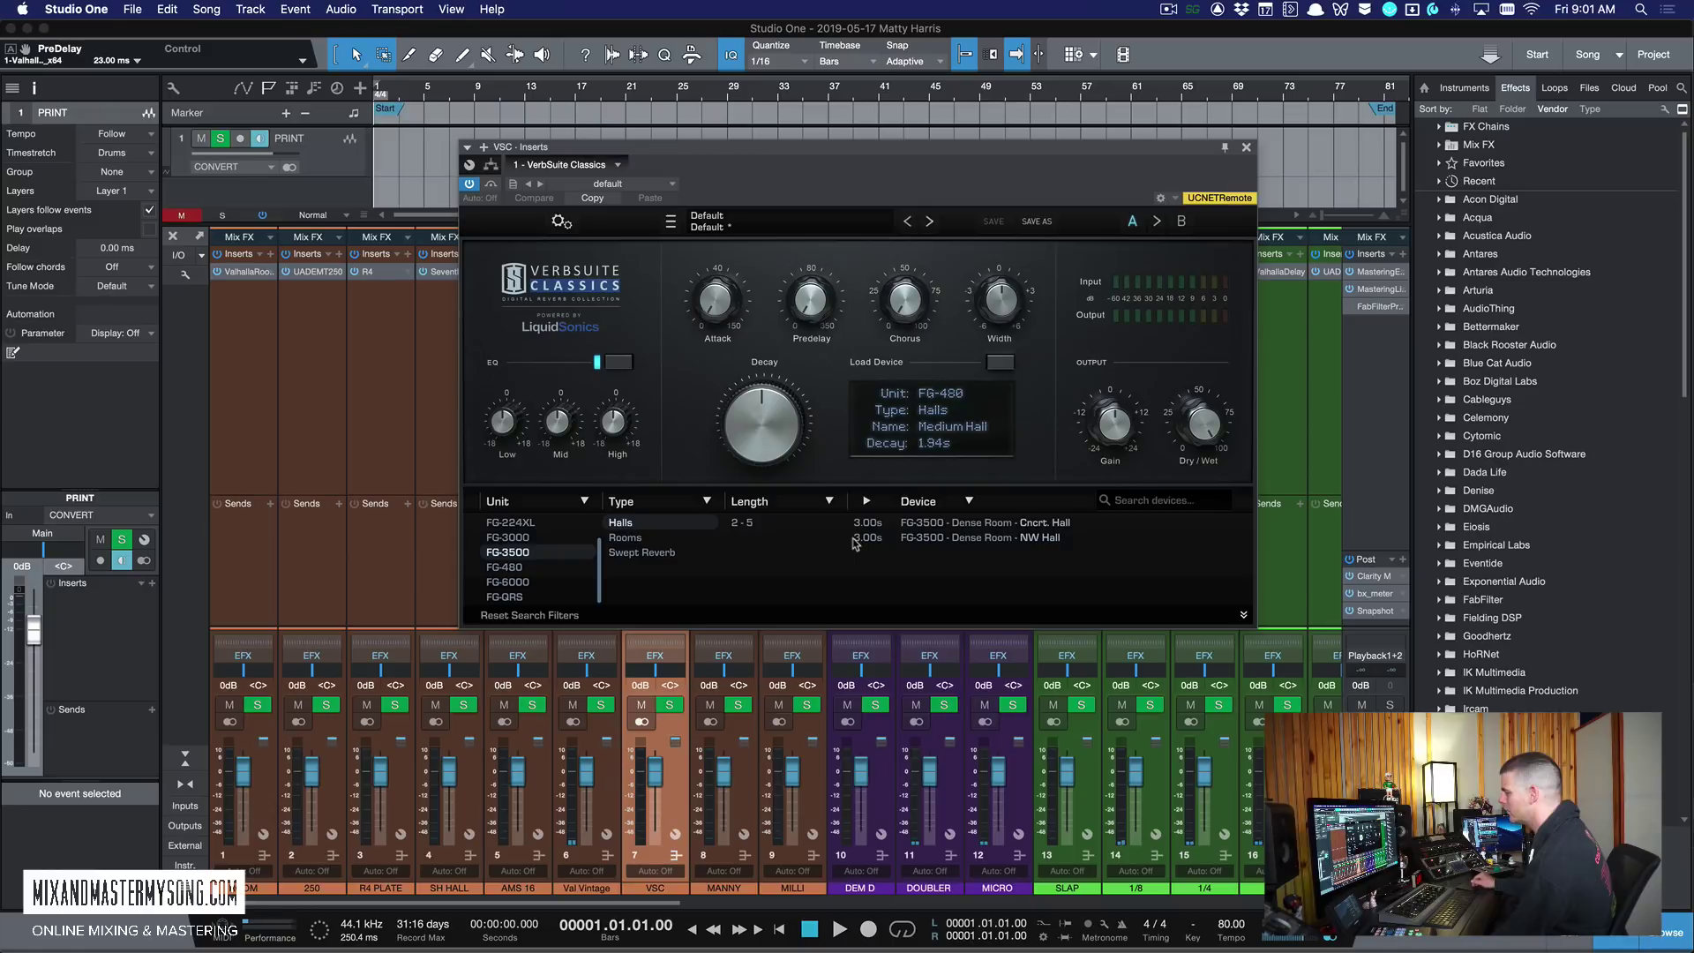
{"action": "left_click", "coordinate": [641, 553]}
{"action": "scroll", "coordinate": [526, 561], "scroll_direction": "up", "scroll_amount": 2}
{"action": "scroll", "coordinate": [533, 547], "scroll_direction": "down", "scroll_amount": 1}
{"action": "scroll", "coordinate": [534, 550], "scroll_direction": "up", "scroll_amount": 1}
{"action": "scroll", "coordinate": [534, 554], "scroll_direction": "down", "scroll_amount": 2}
Step: Check the FG-480 unit and load the FG-480 Medium Hall at 1.94 s decay
{"action": "left_click", "coordinate": [529, 568]}
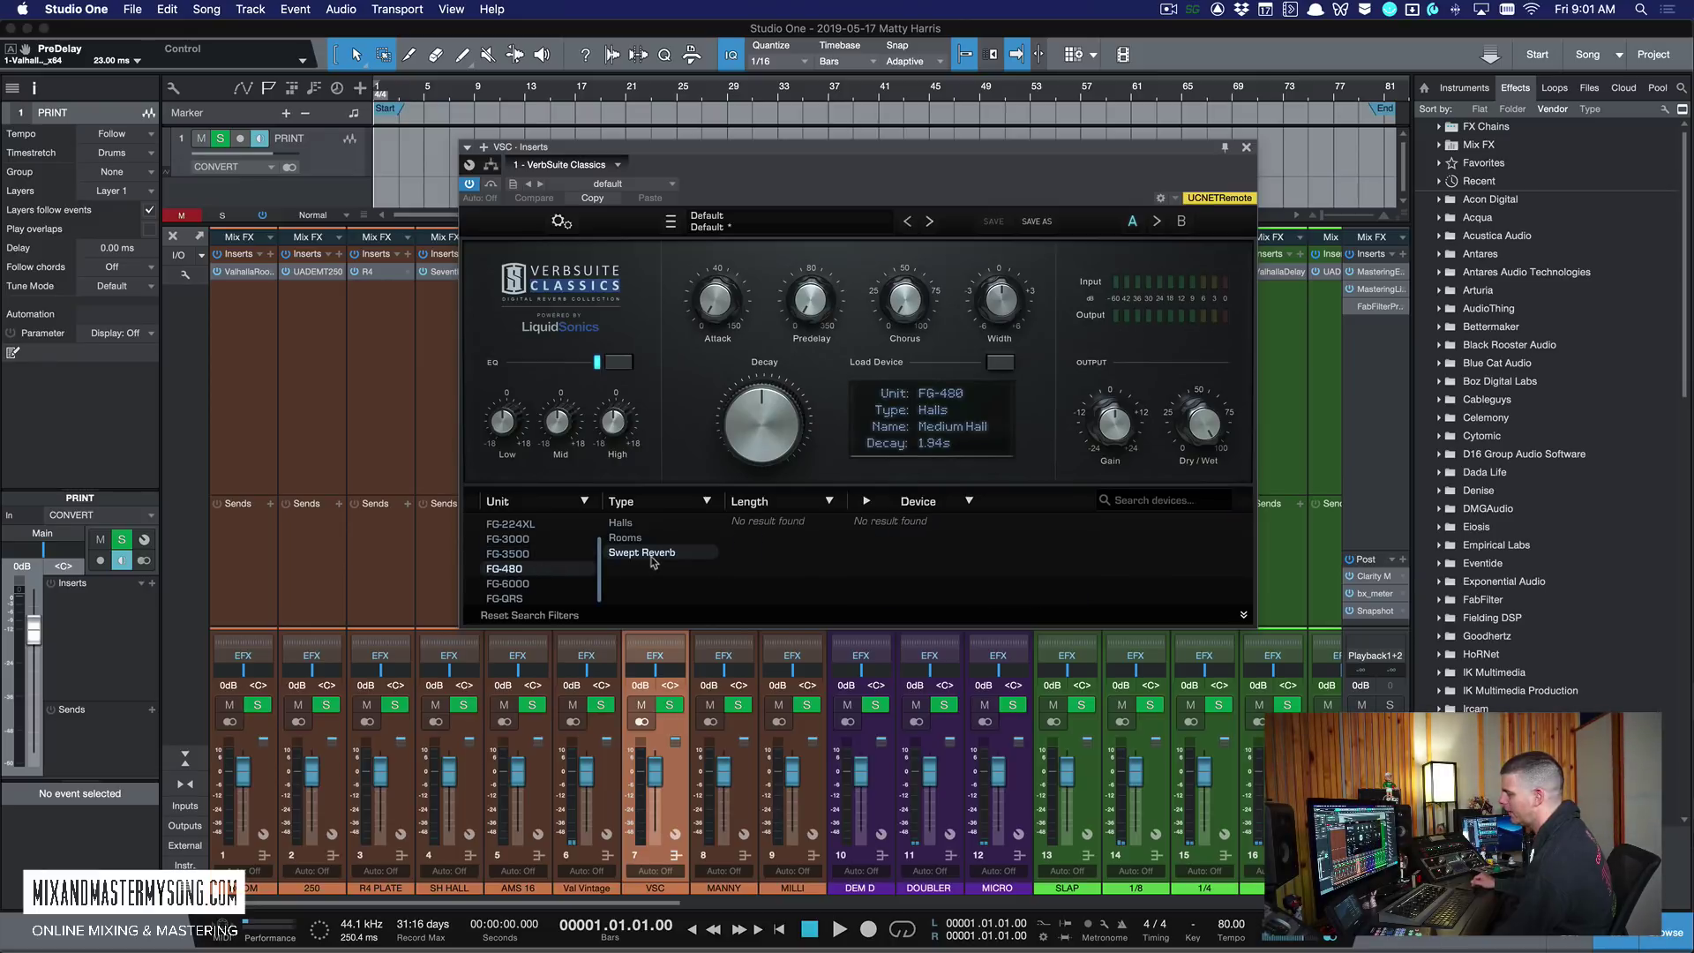
{"action": "left_click", "coordinate": [510, 569]}
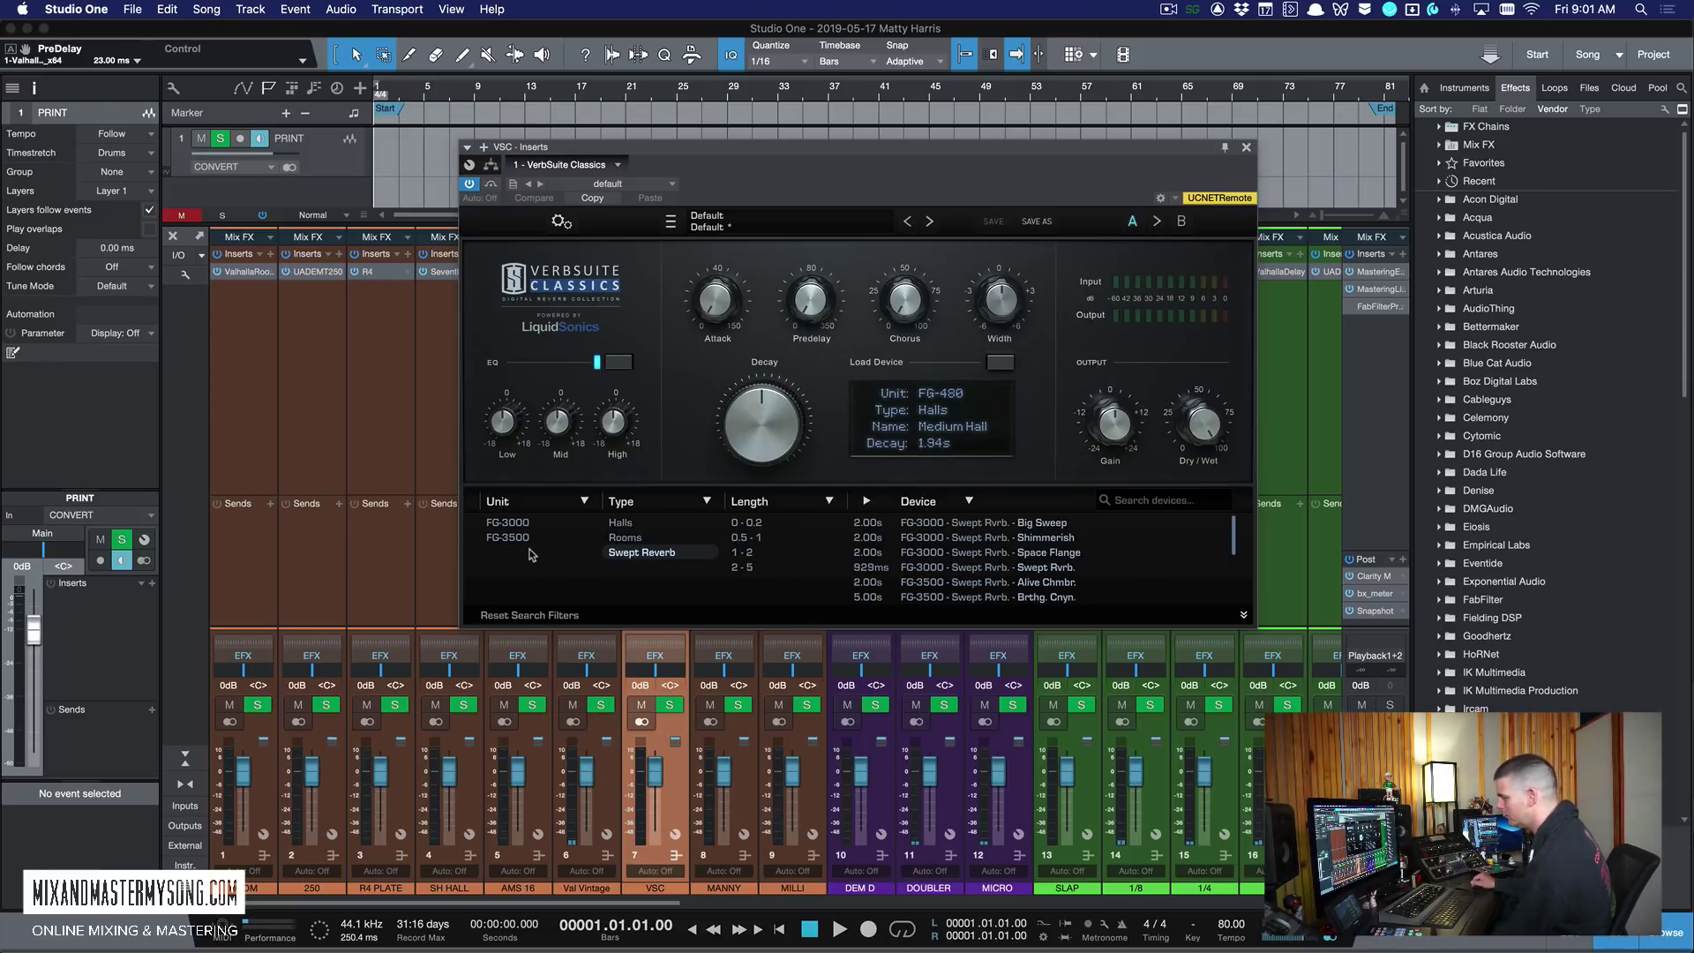
{"action": "left_click", "coordinate": [966, 430]}
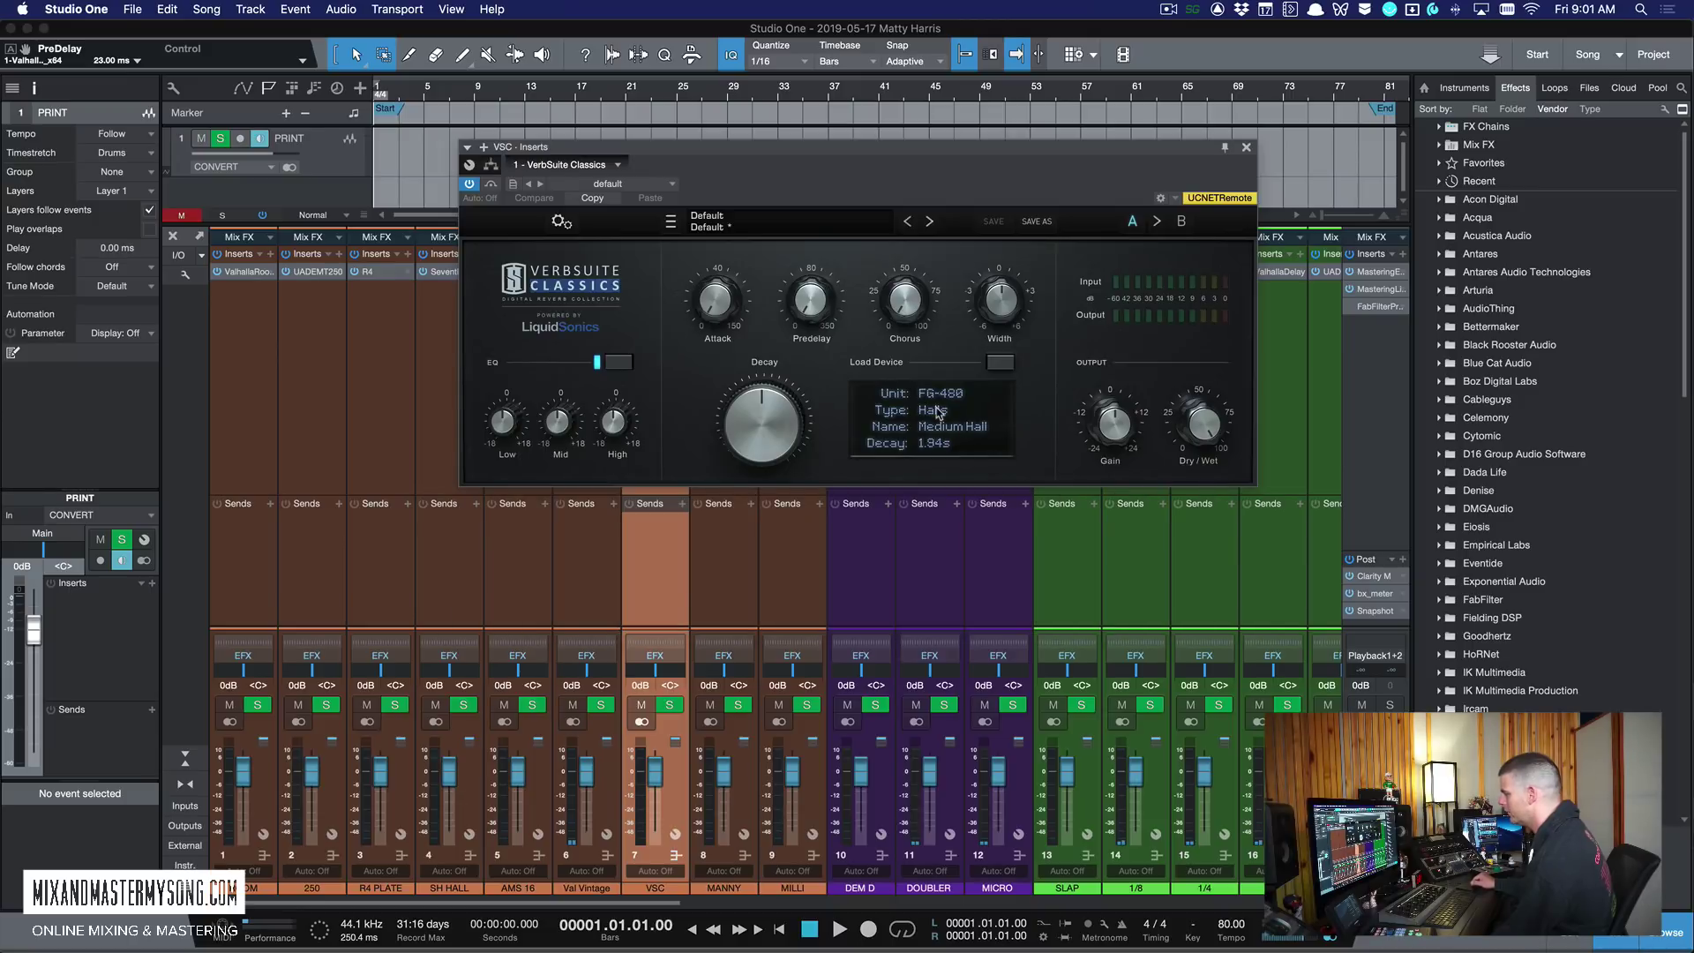
{"action": "left_click", "coordinate": [938, 413]}
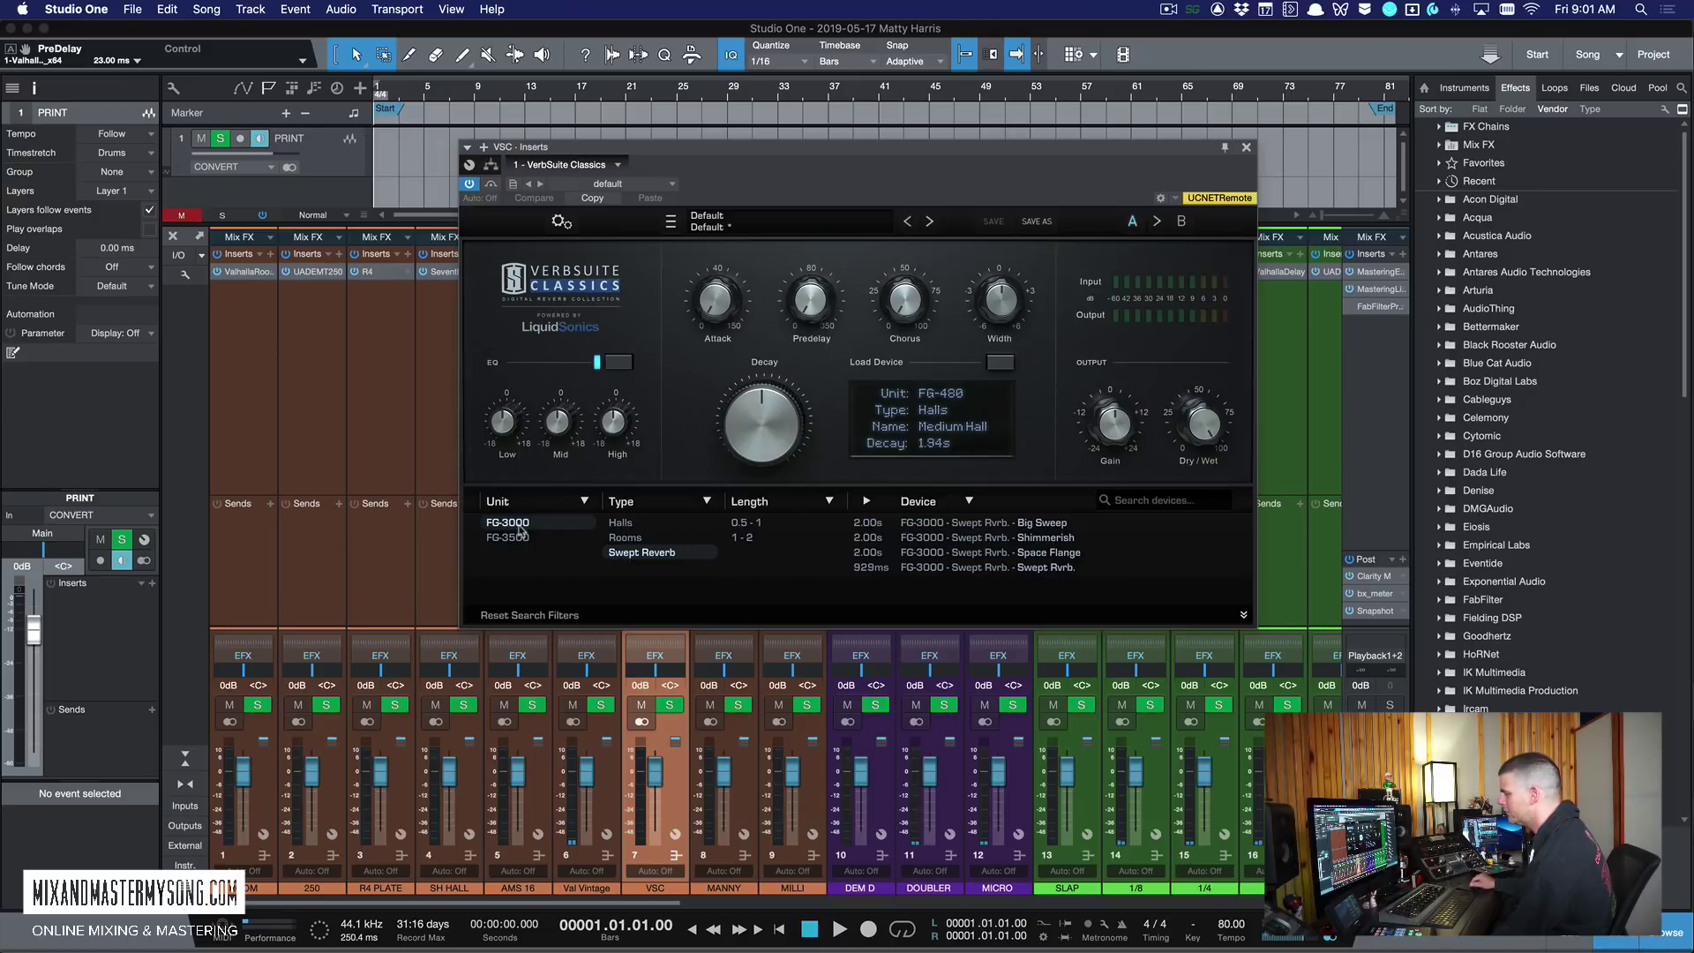
{"action": "double_click", "coordinate": [900, 397]}
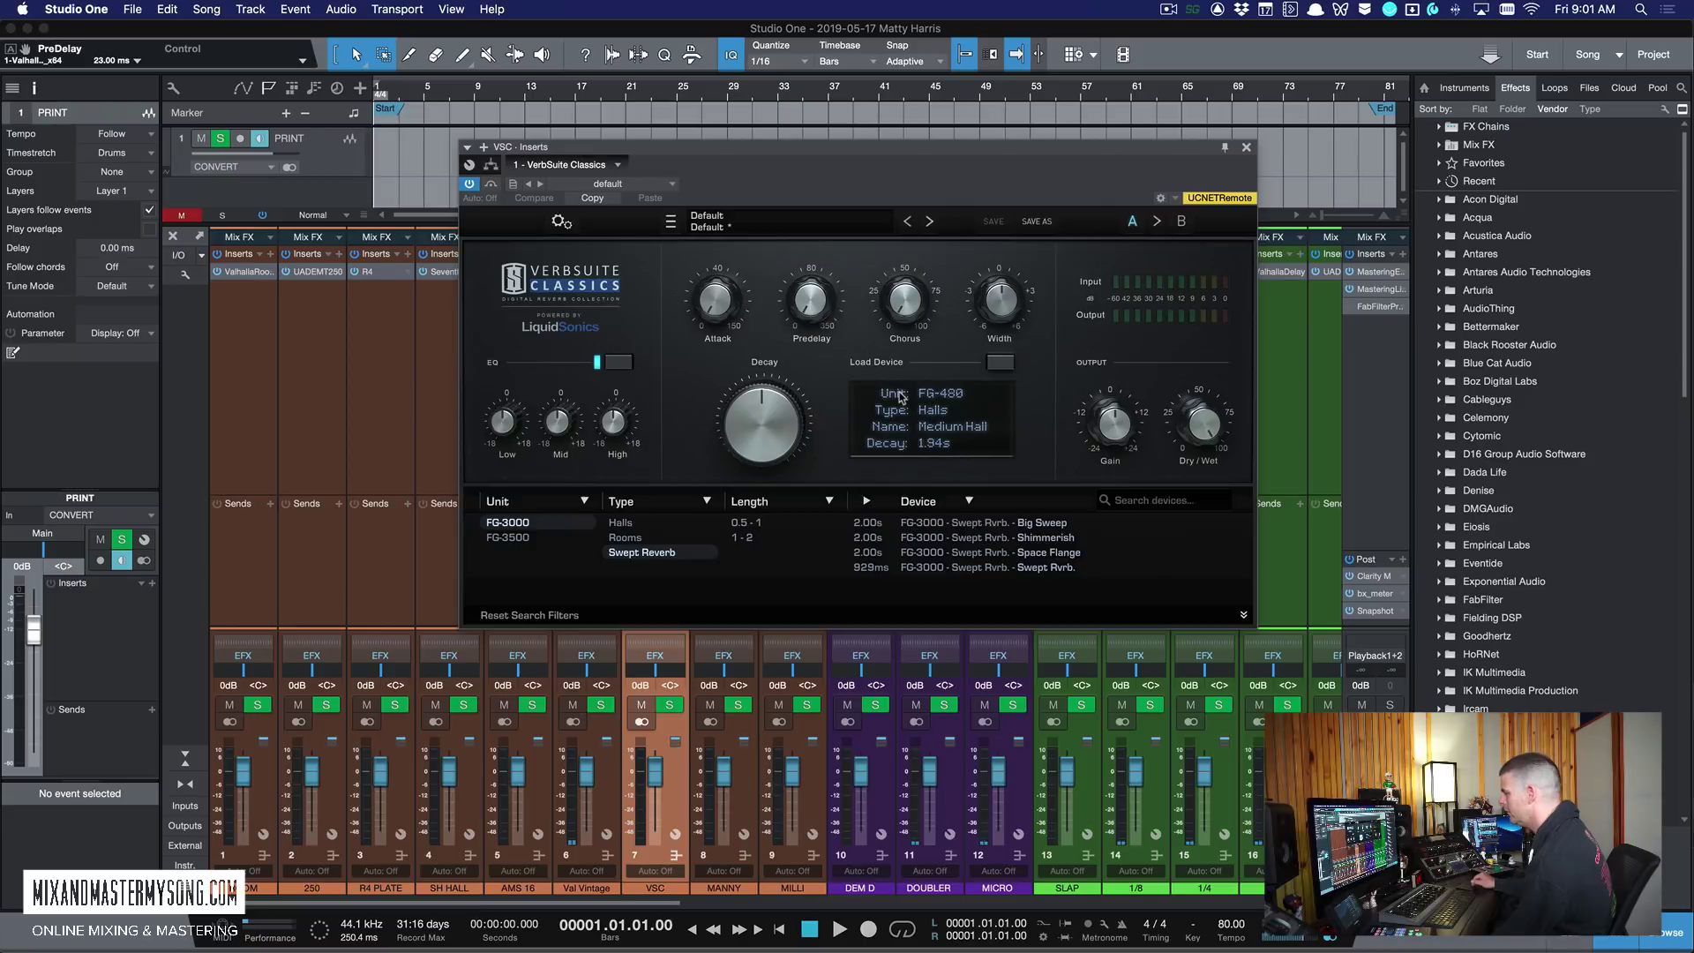
Step: Close the VSC reverb and open the StudioRack reverb on the MANNY channel
{"action": "left_click", "coordinate": [1246, 148]}
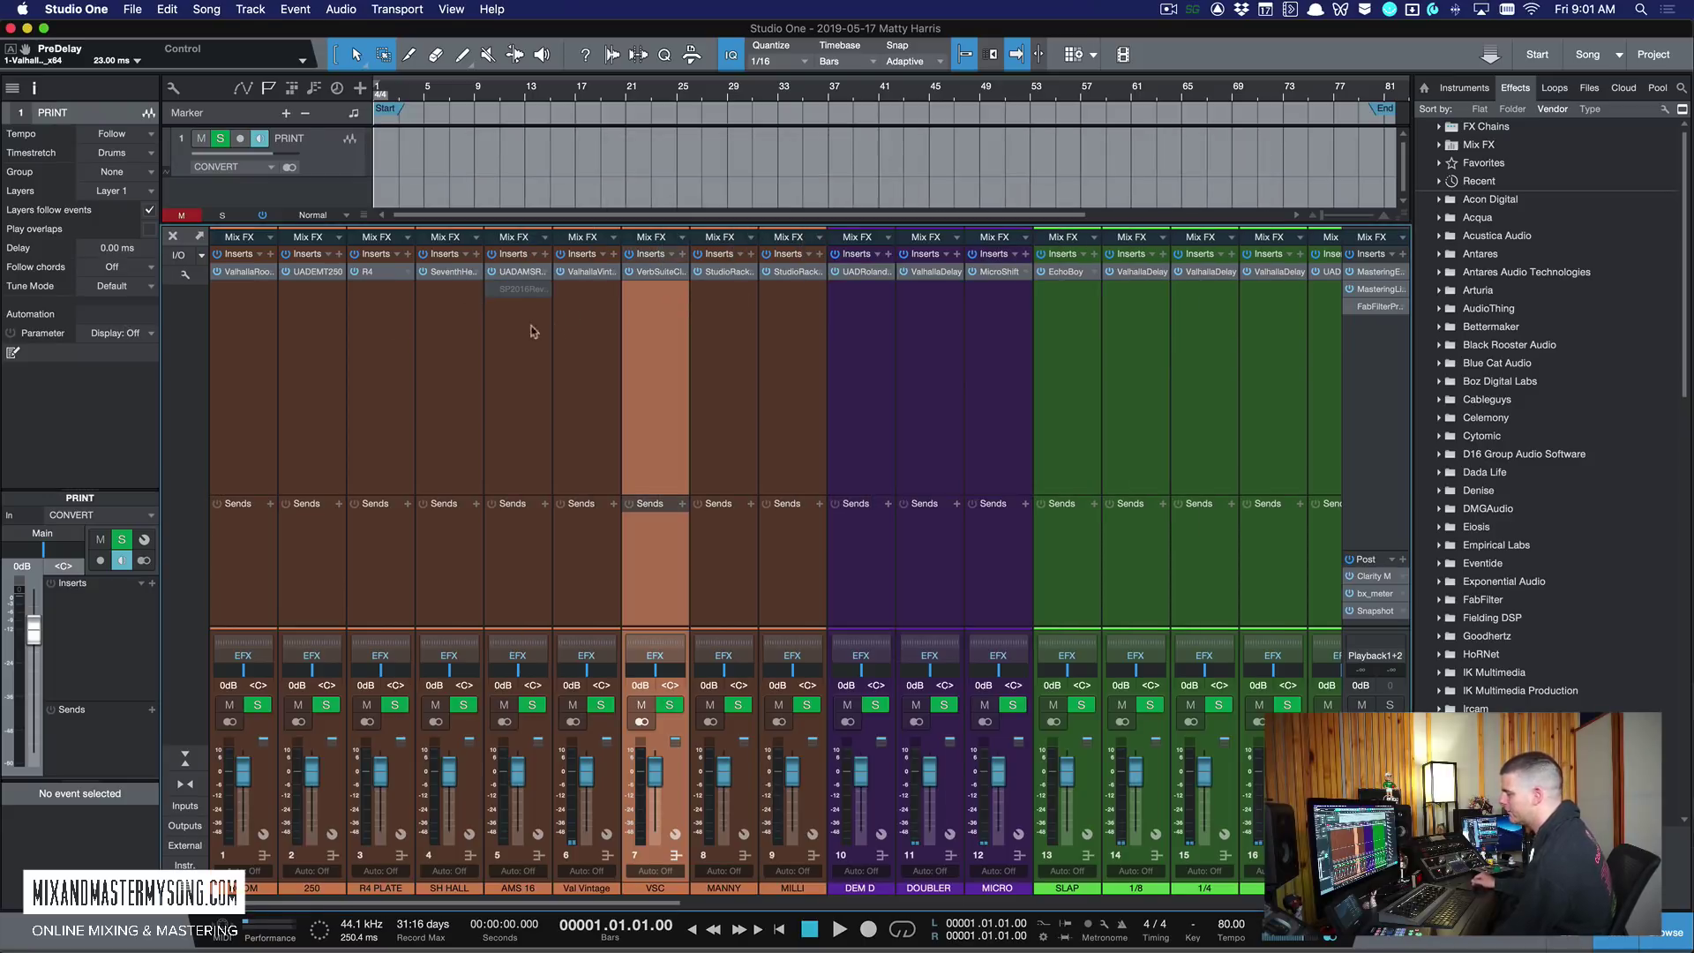
{"action": "scroll", "coordinate": [662, 321], "scroll_direction": "right", "scroll_amount": 2}
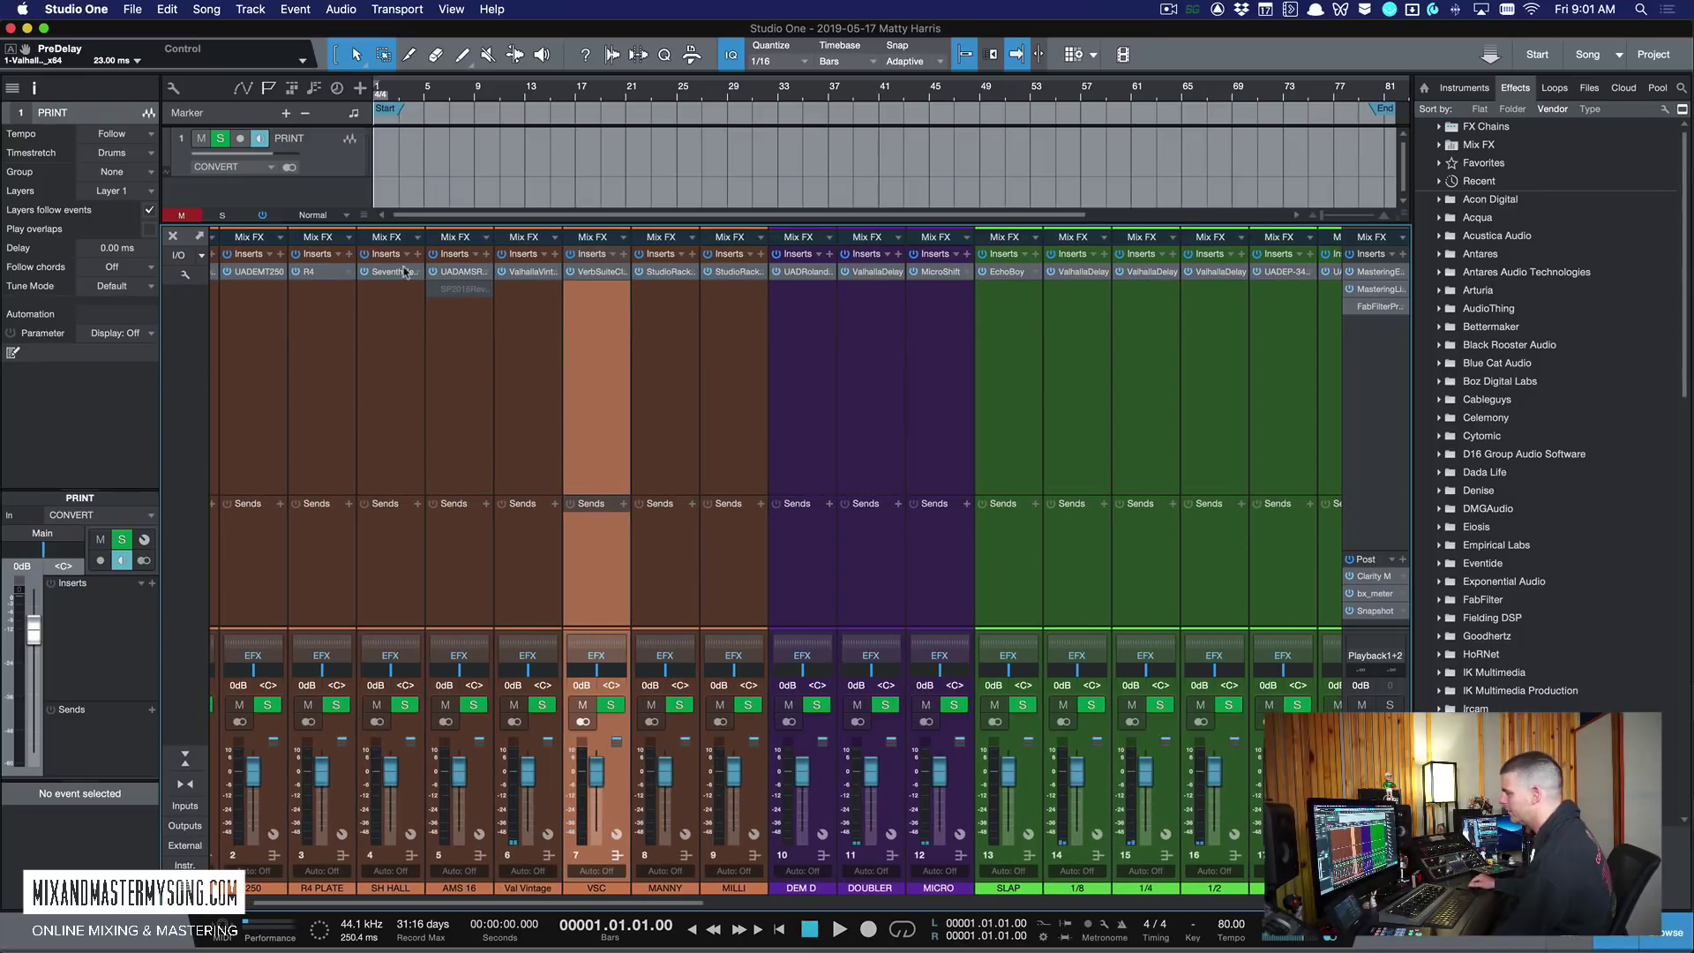
{"action": "left_click", "coordinate": [658, 310]}
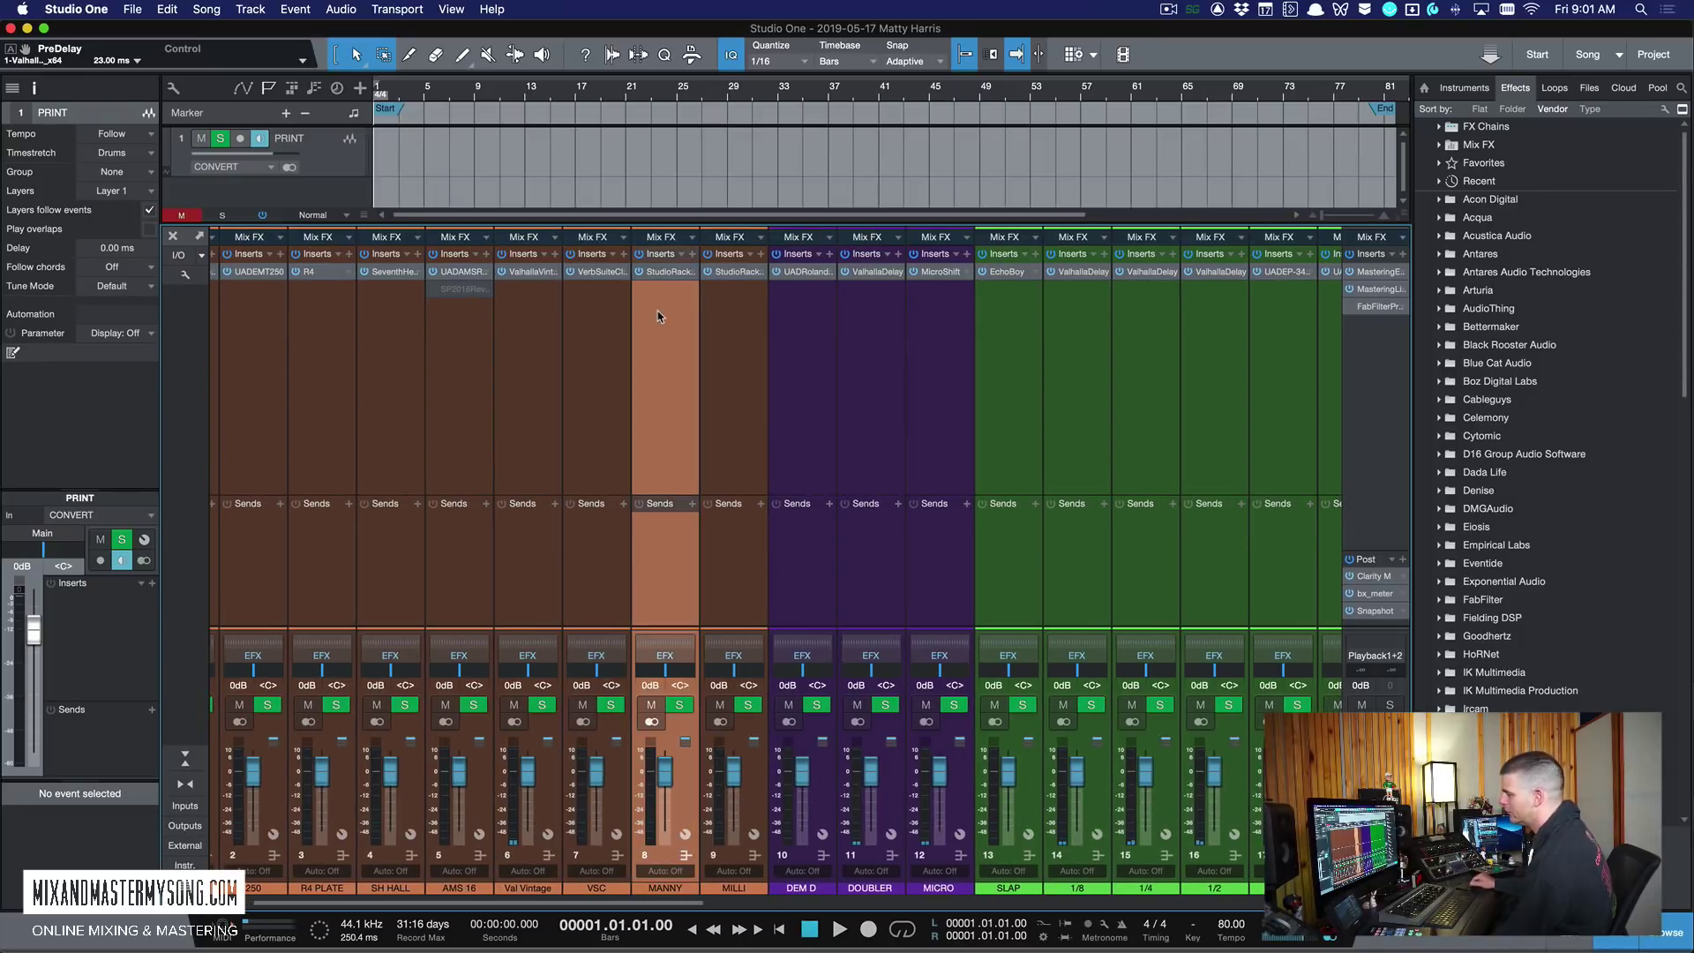
{"action": "left_click", "coordinate": [668, 273]}
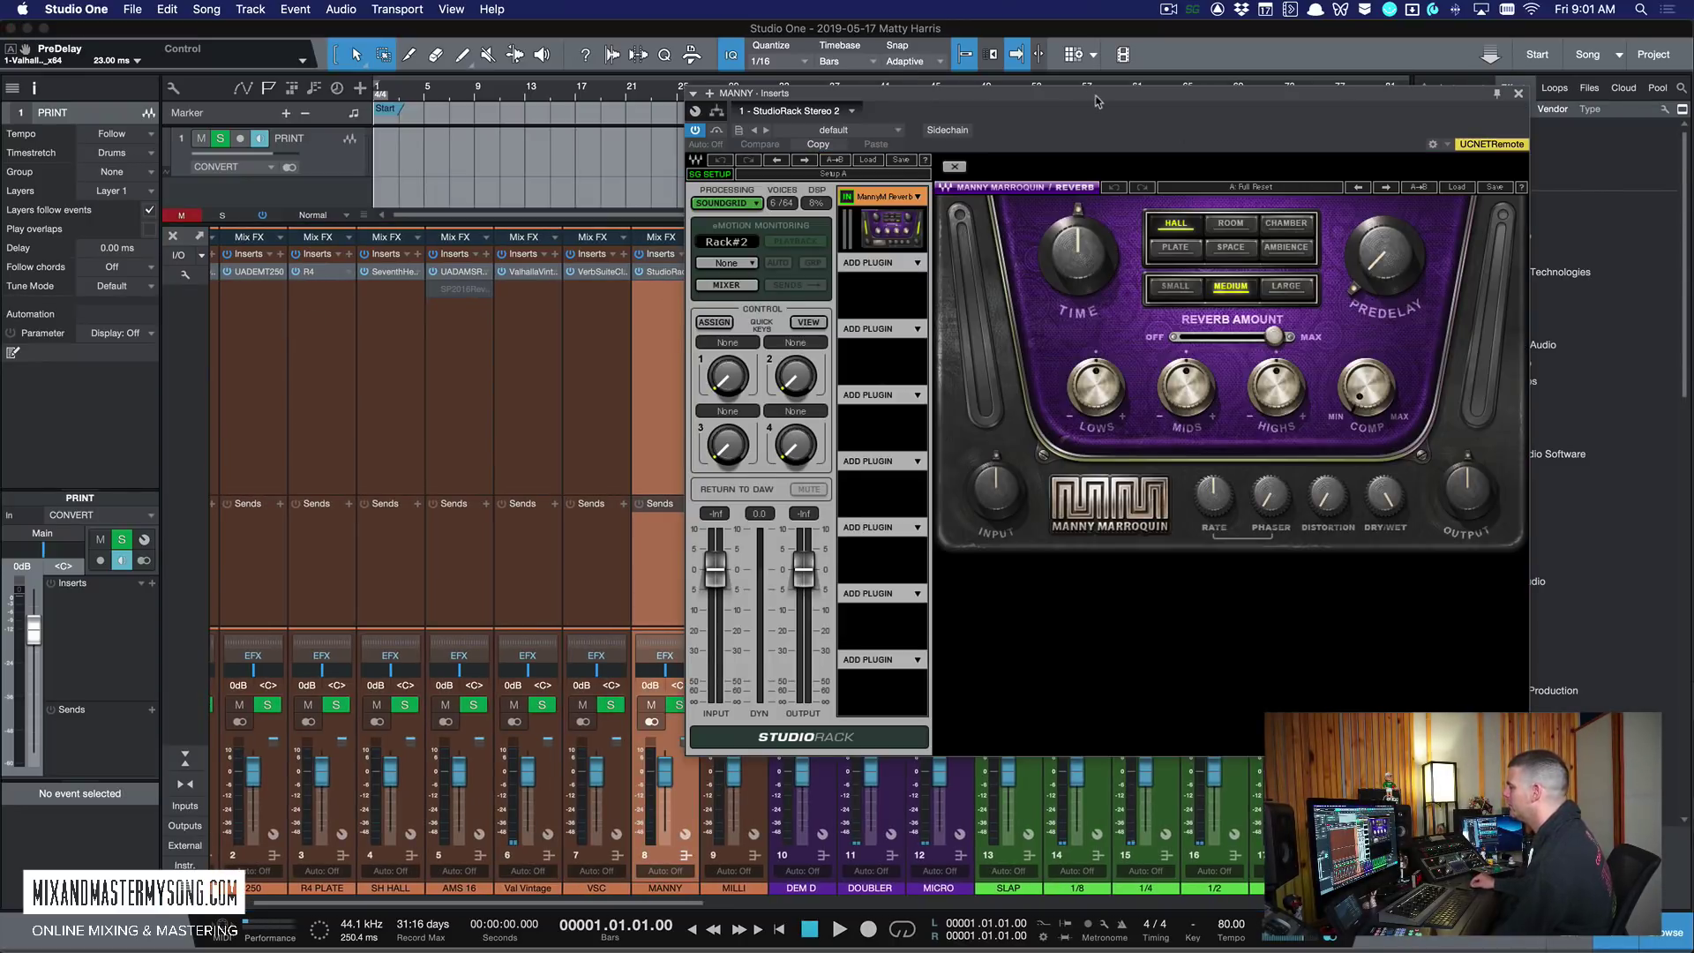
{"action": "left_click_drag", "start_coordinate": [1096, 93], "coordinate": [860, 128]}
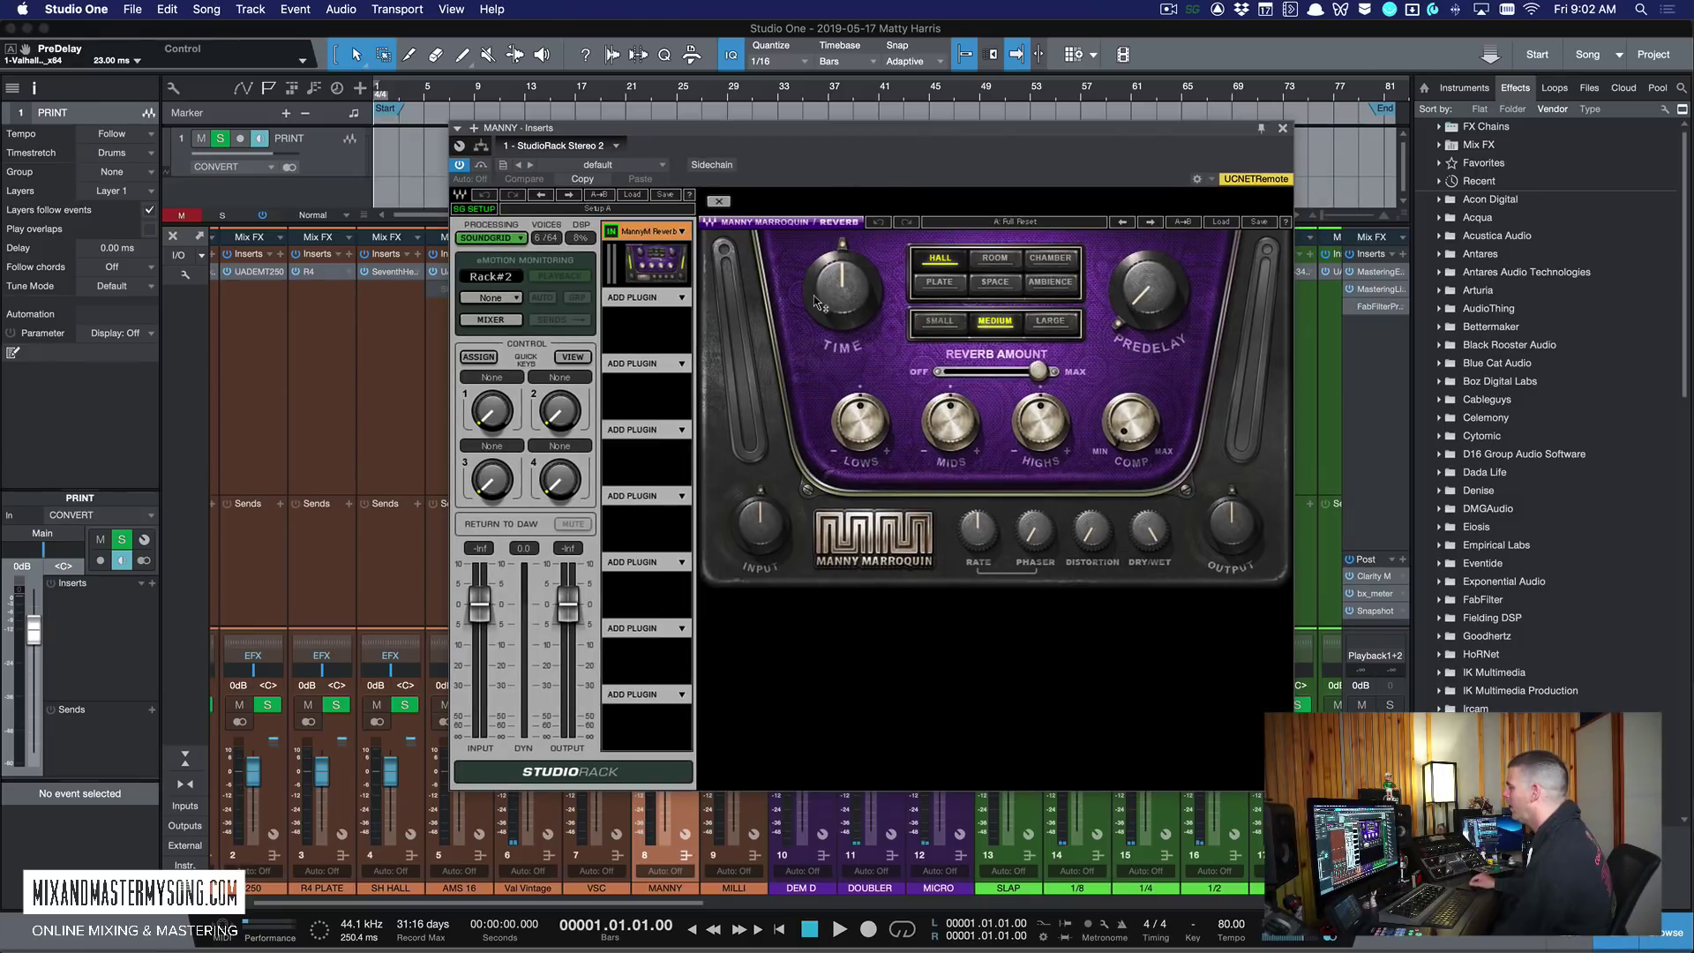
{"action": "left_click_drag", "start_coordinate": [964, 132], "coordinate": [1106, 100]}
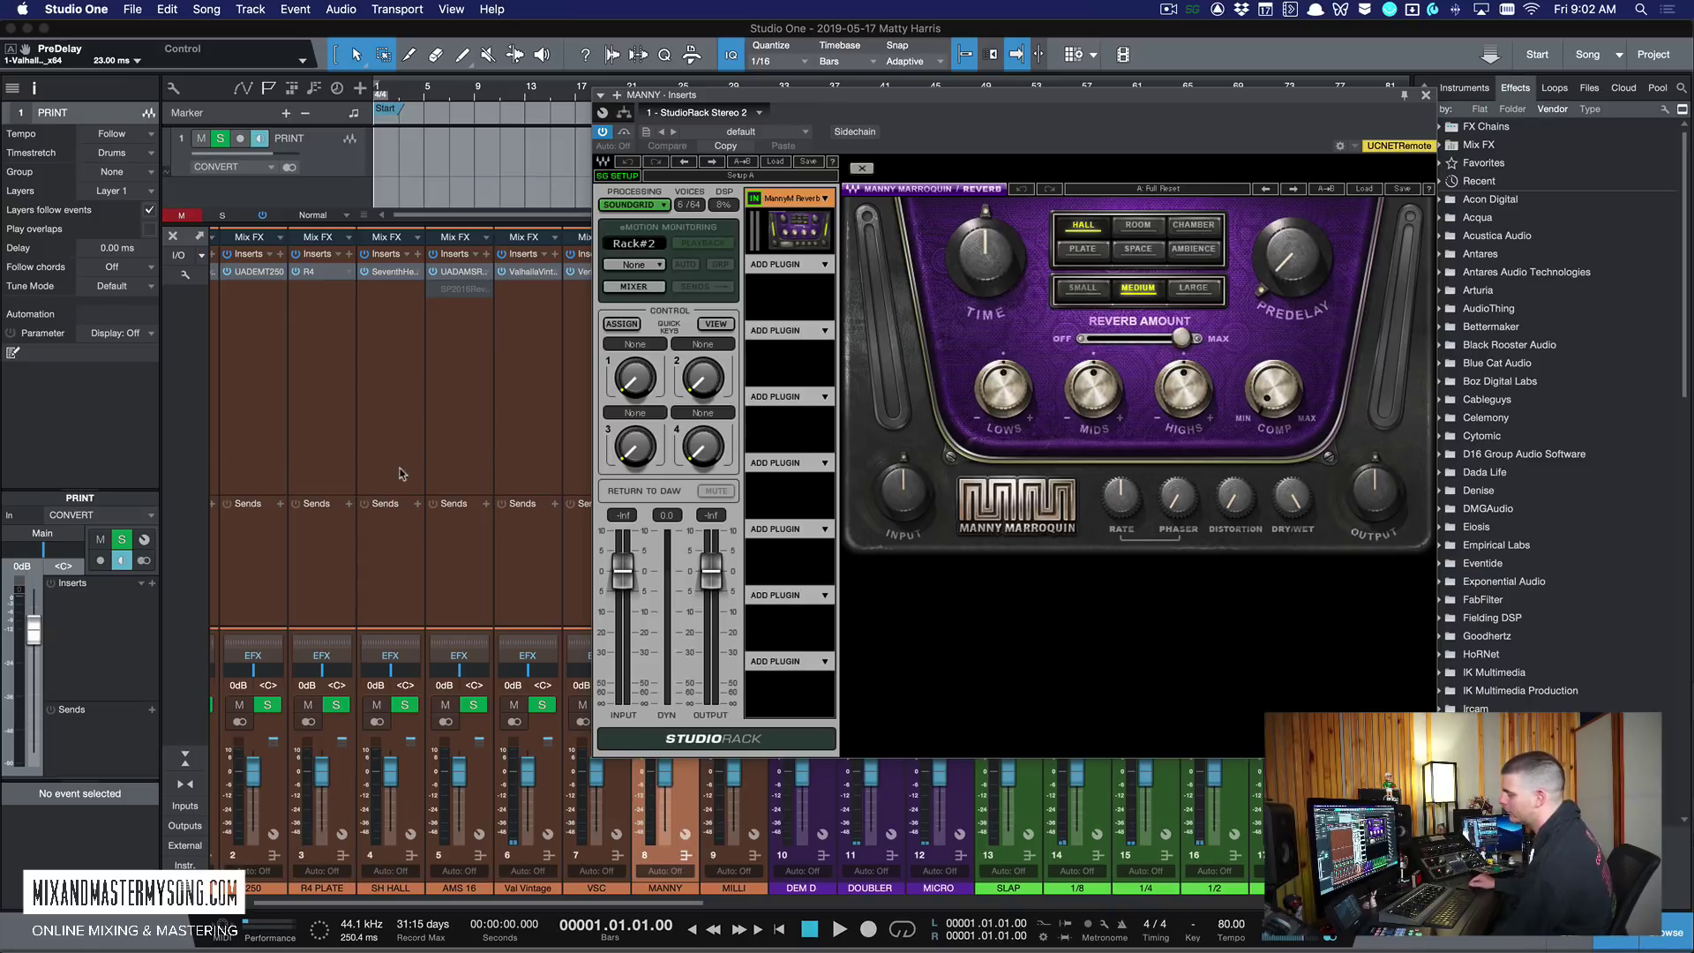
{"action": "left_click_drag", "start_coordinate": [1033, 97], "coordinate": [885, 100]}
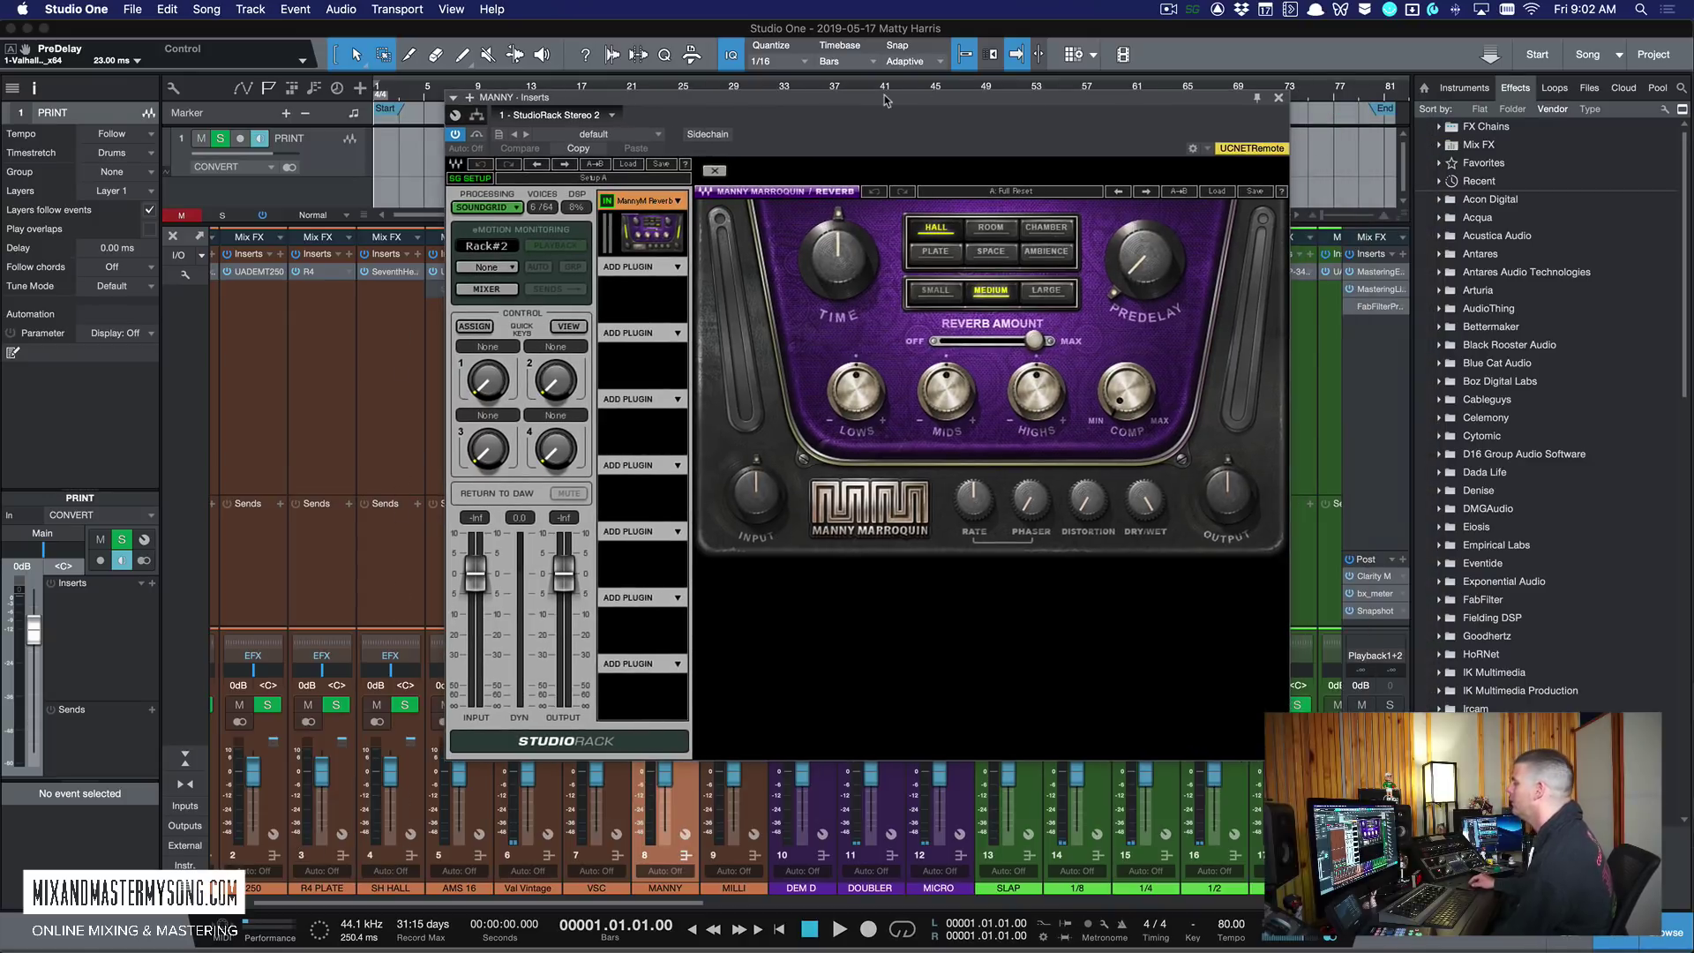
Step: Try the reverb types and sizes, settling on AMBIENCE at MEDIUM size
{"action": "left_click", "coordinate": [1050, 232]}
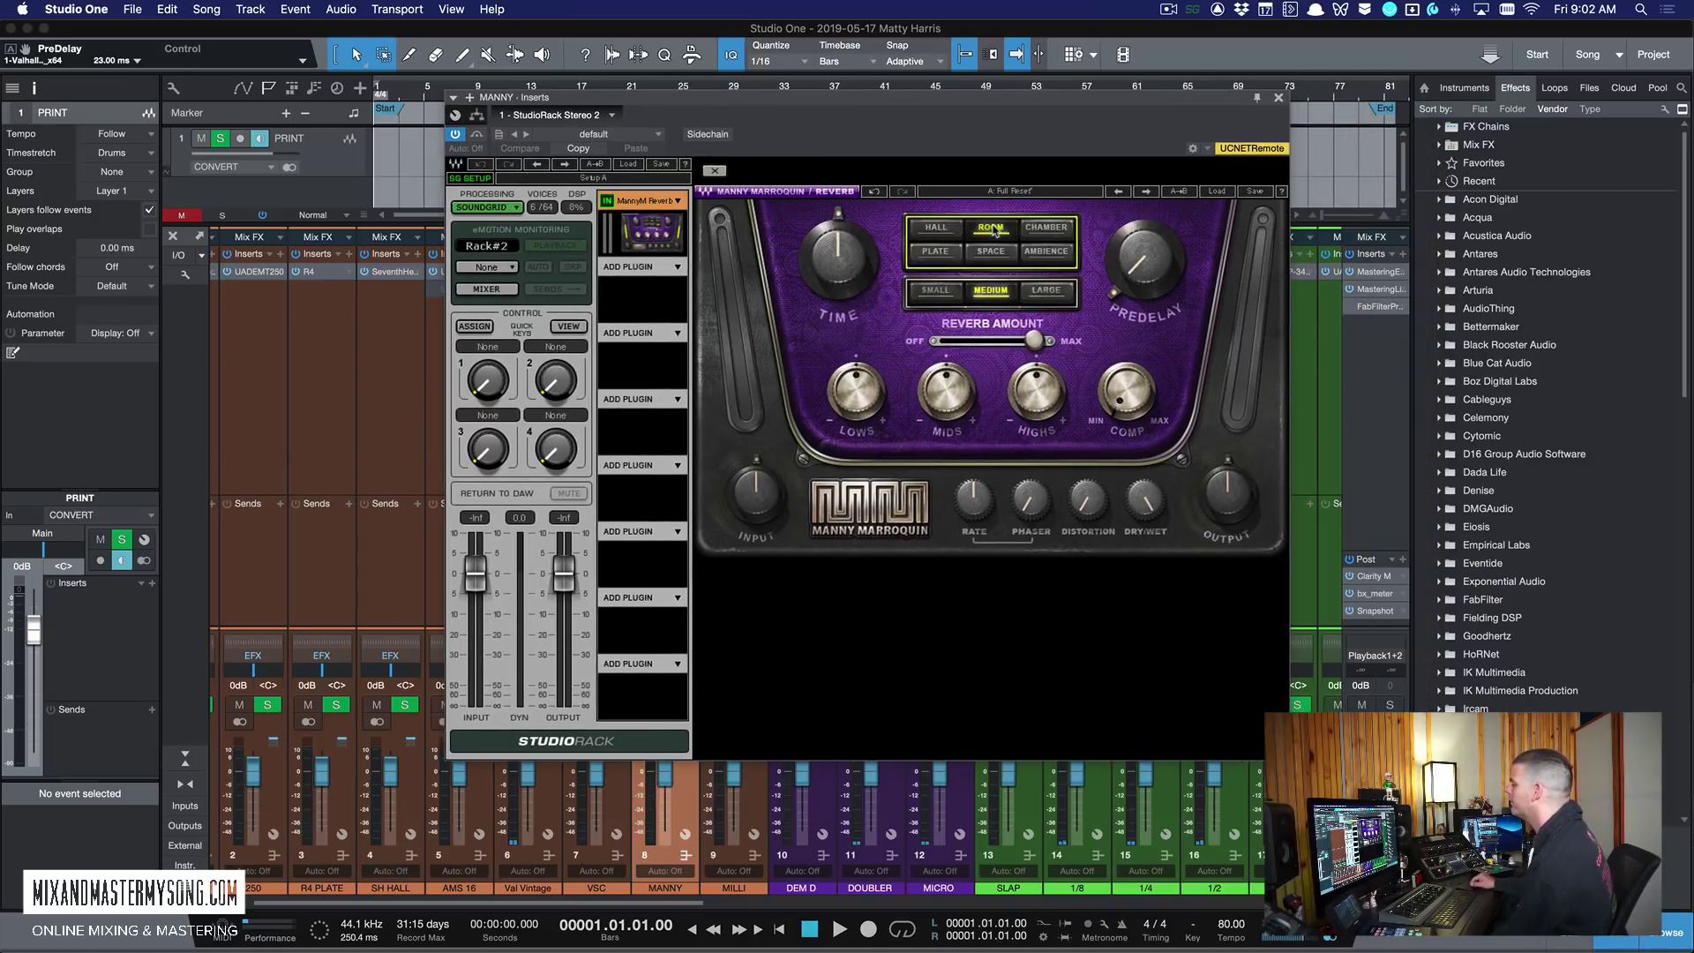
{"action": "left_click", "coordinate": [946, 249]}
{"action": "left_click", "coordinate": [1004, 260]}
{"action": "left_click", "coordinate": [1057, 255]}
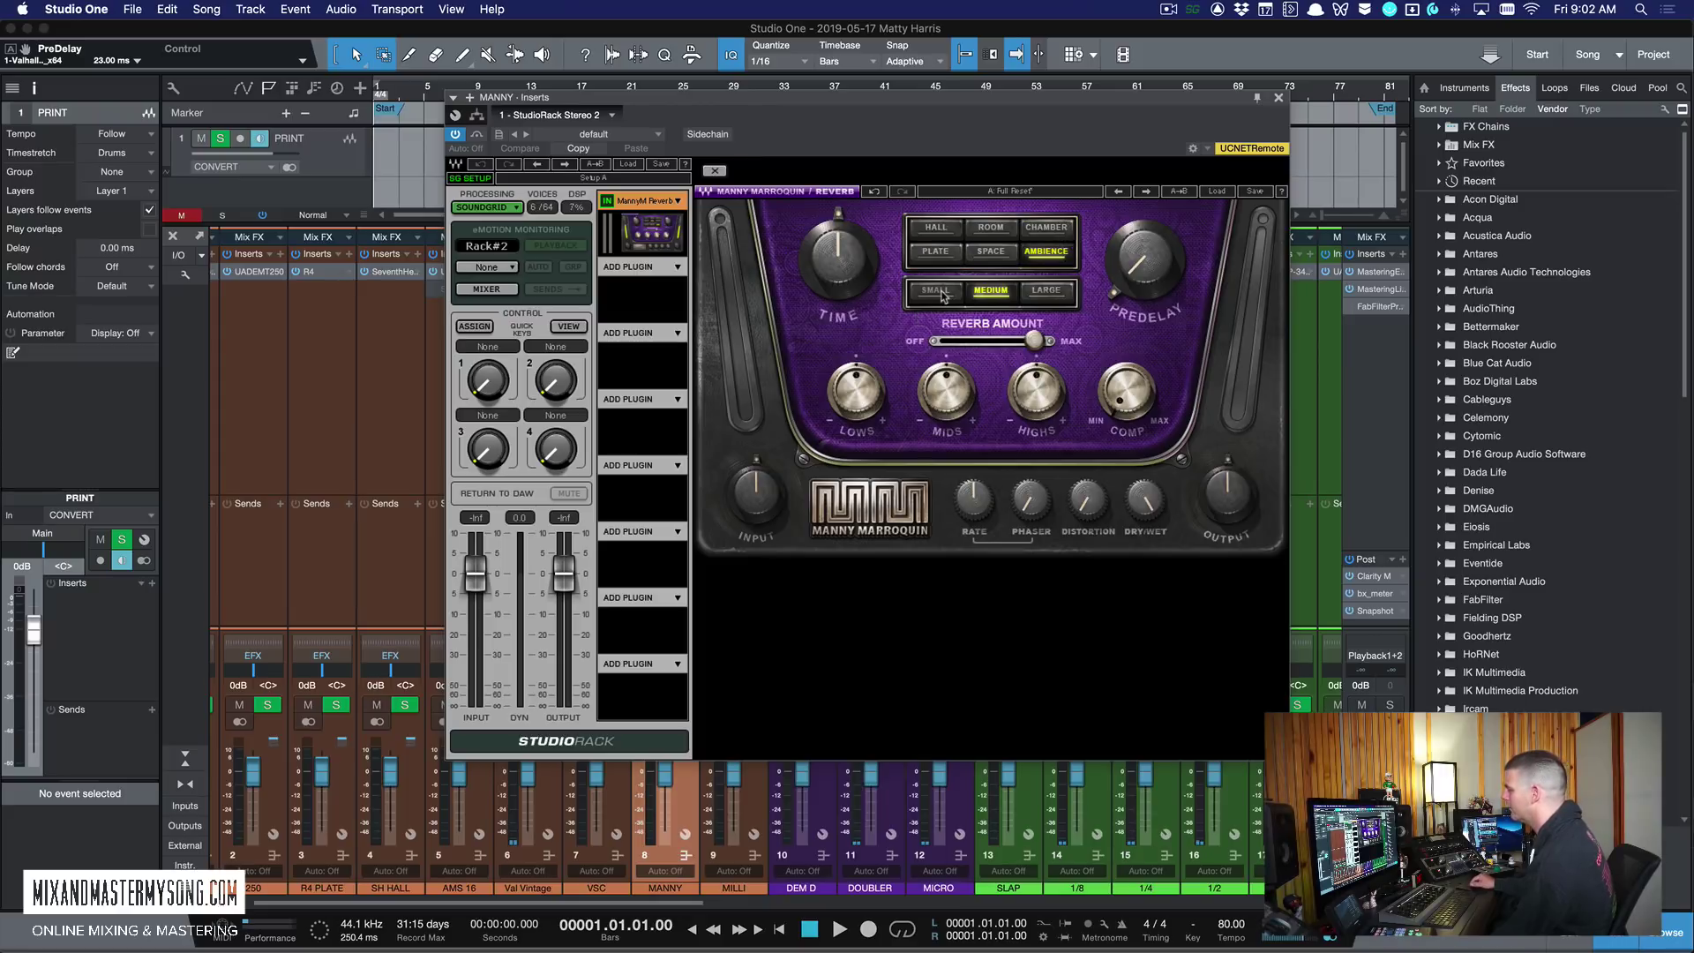
{"action": "left_click", "coordinate": [943, 292]}
{"action": "left_click", "coordinate": [1065, 302]}
{"action": "left_click", "coordinate": [990, 291]}
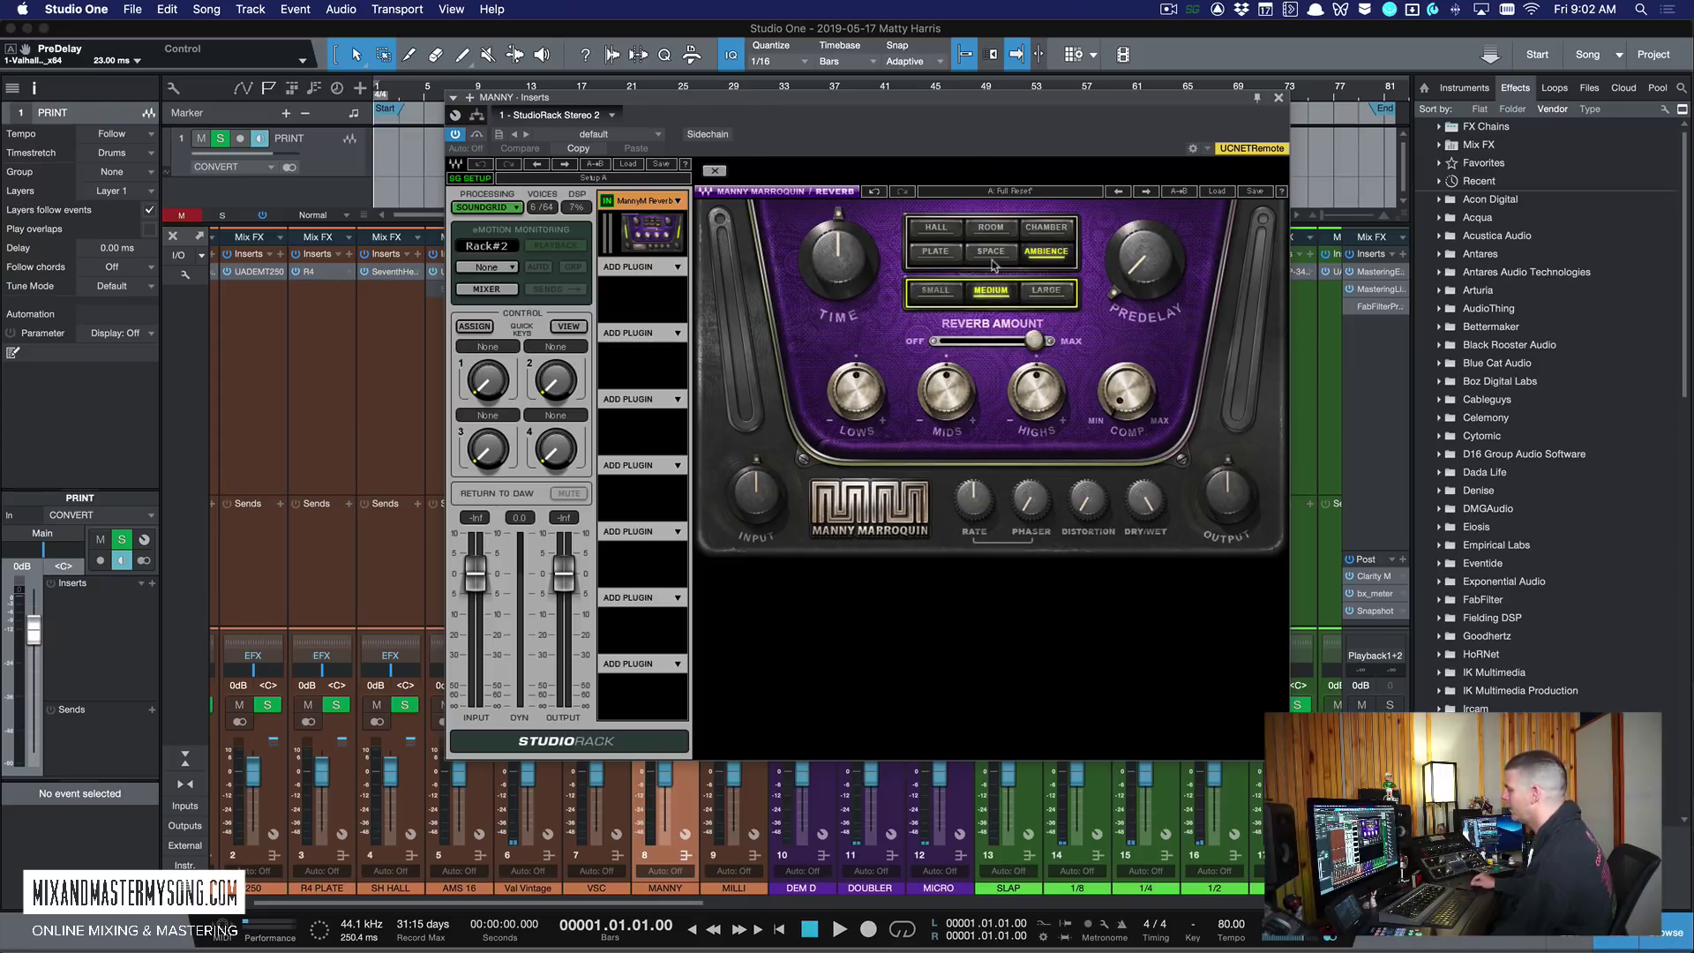
Step: Audition CHAMBER, ROOM, HALL, PLATE and SPACE types before returning to AMBIENCE
{"action": "left_click_drag", "start_coordinate": [953, 98], "coordinate": [943, 137]}
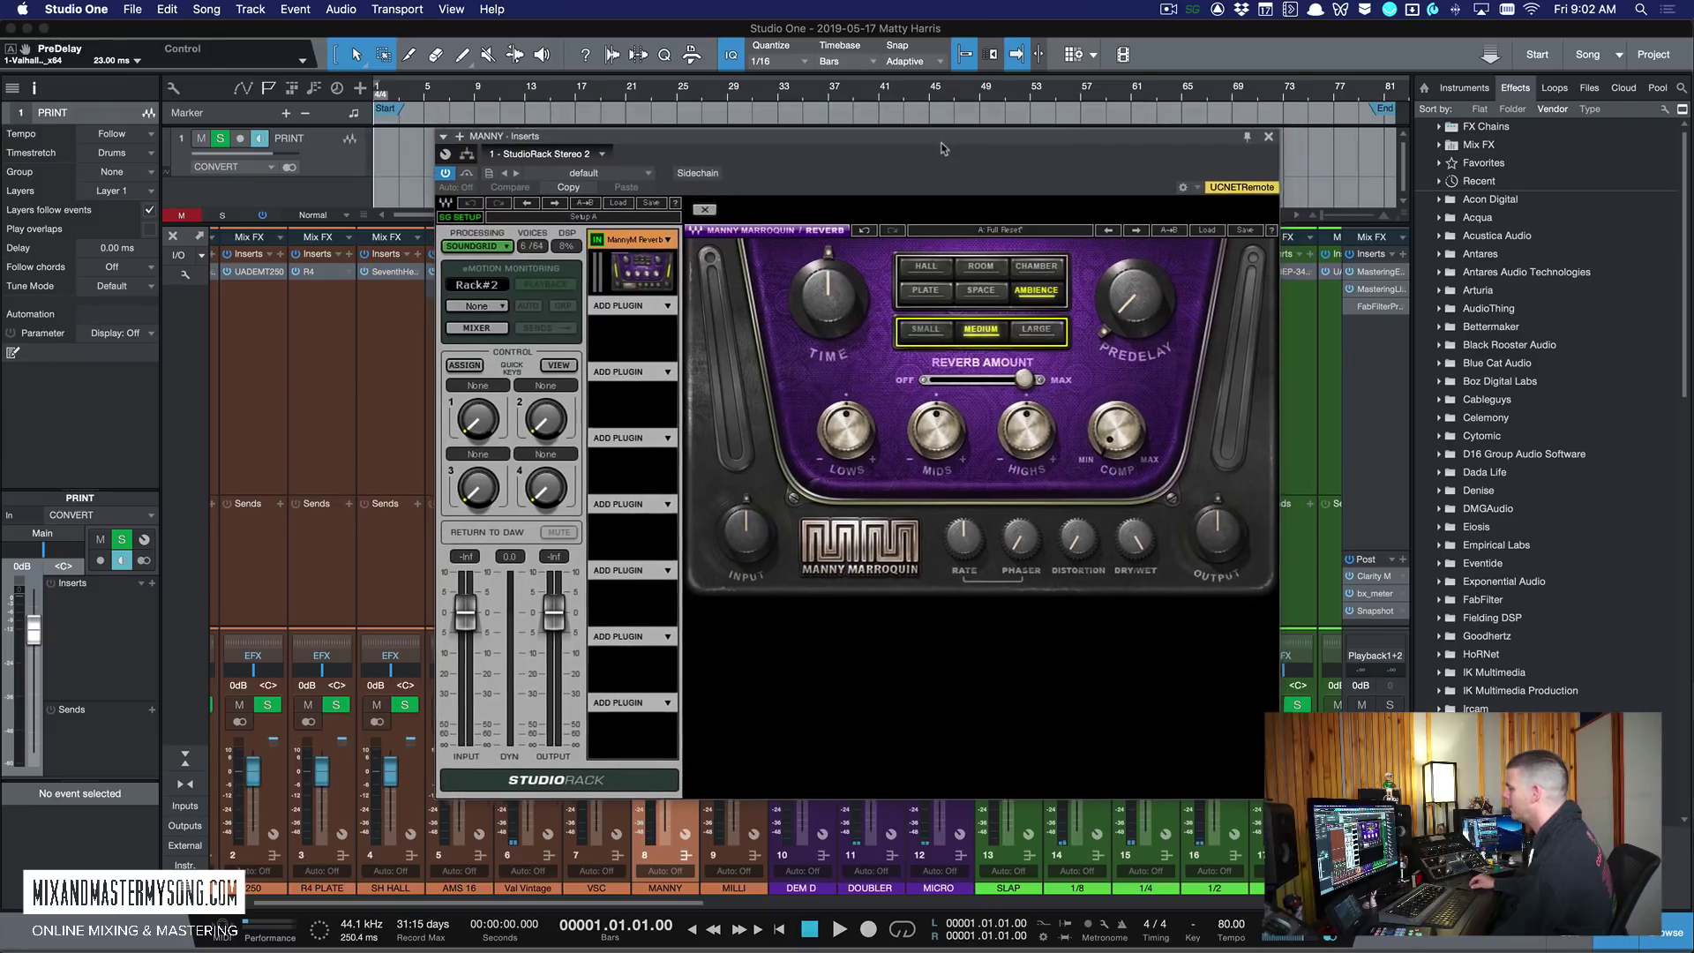
{"action": "left_click", "coordinate": [1042, 267]}
{"action": "left_click", "coordinate": [984, 270]}
{"action": "left_click", "coordinate": [925, 265]}
{"action": "left_click", "coordinate": [925, 289]}
{"action": "left_click", "coordinate": [980, 289]}
{"action": "left_click", "coordinate": [1039, 294]}
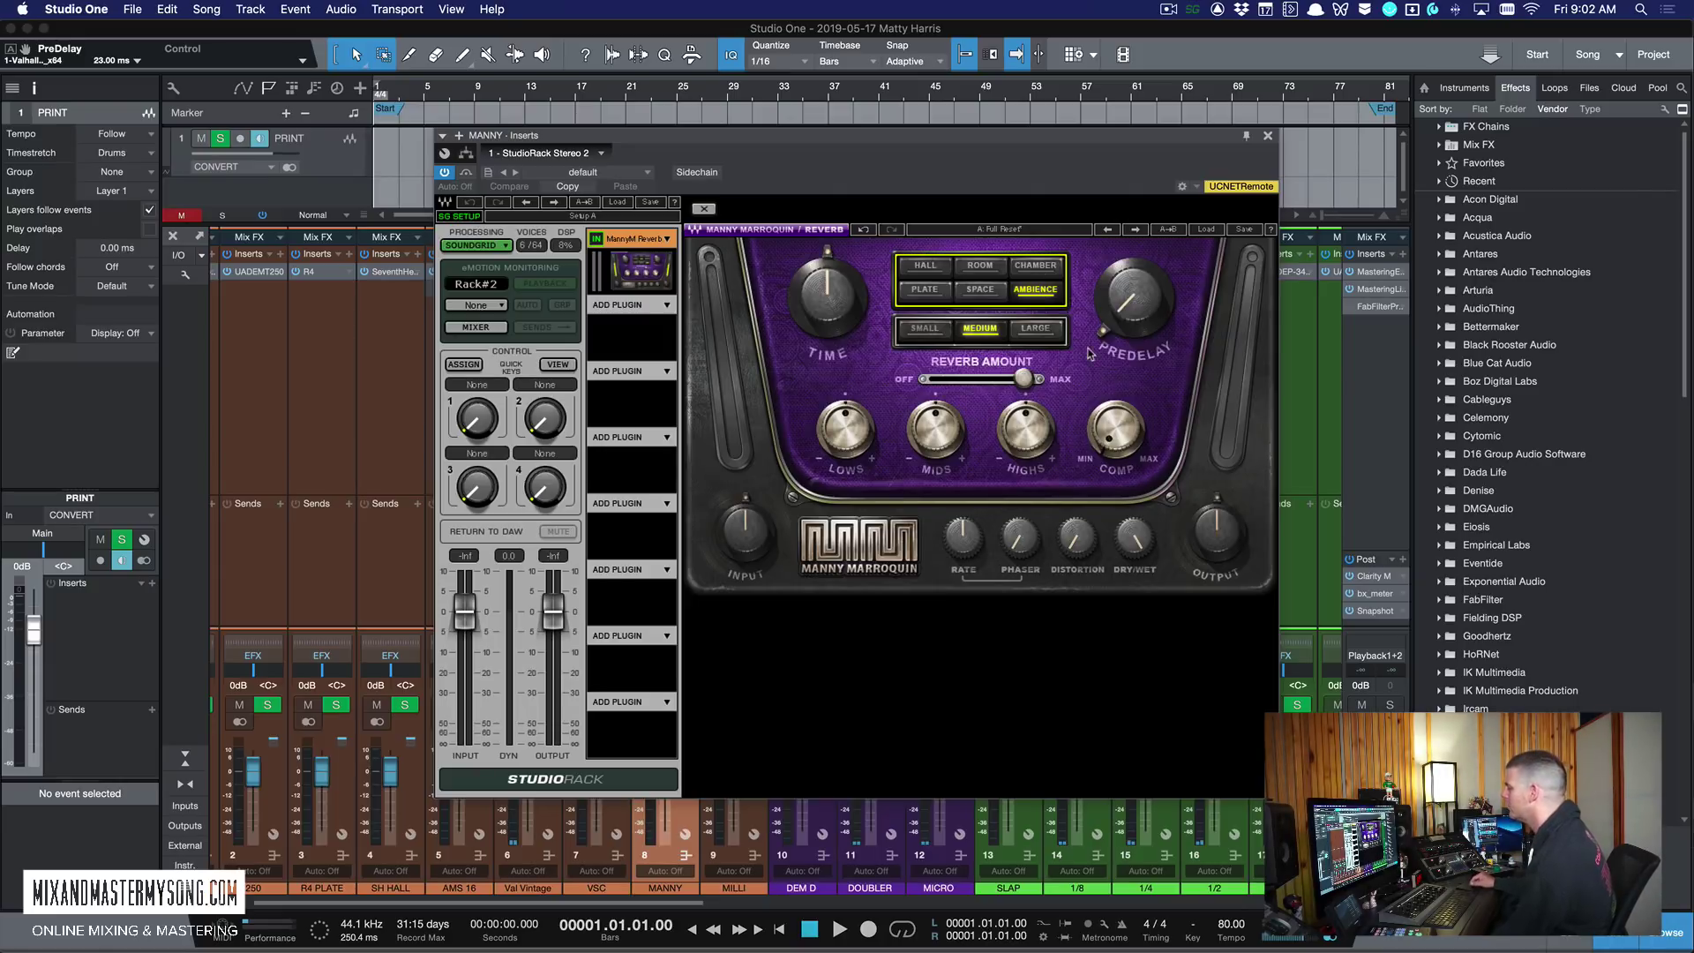
Step: Raise the Manny Marroquin Reverb compression to 31.3
{"action": "left_click_drag", "start_coordinate": [1141, 144], "coordinate": [1084, 144]}
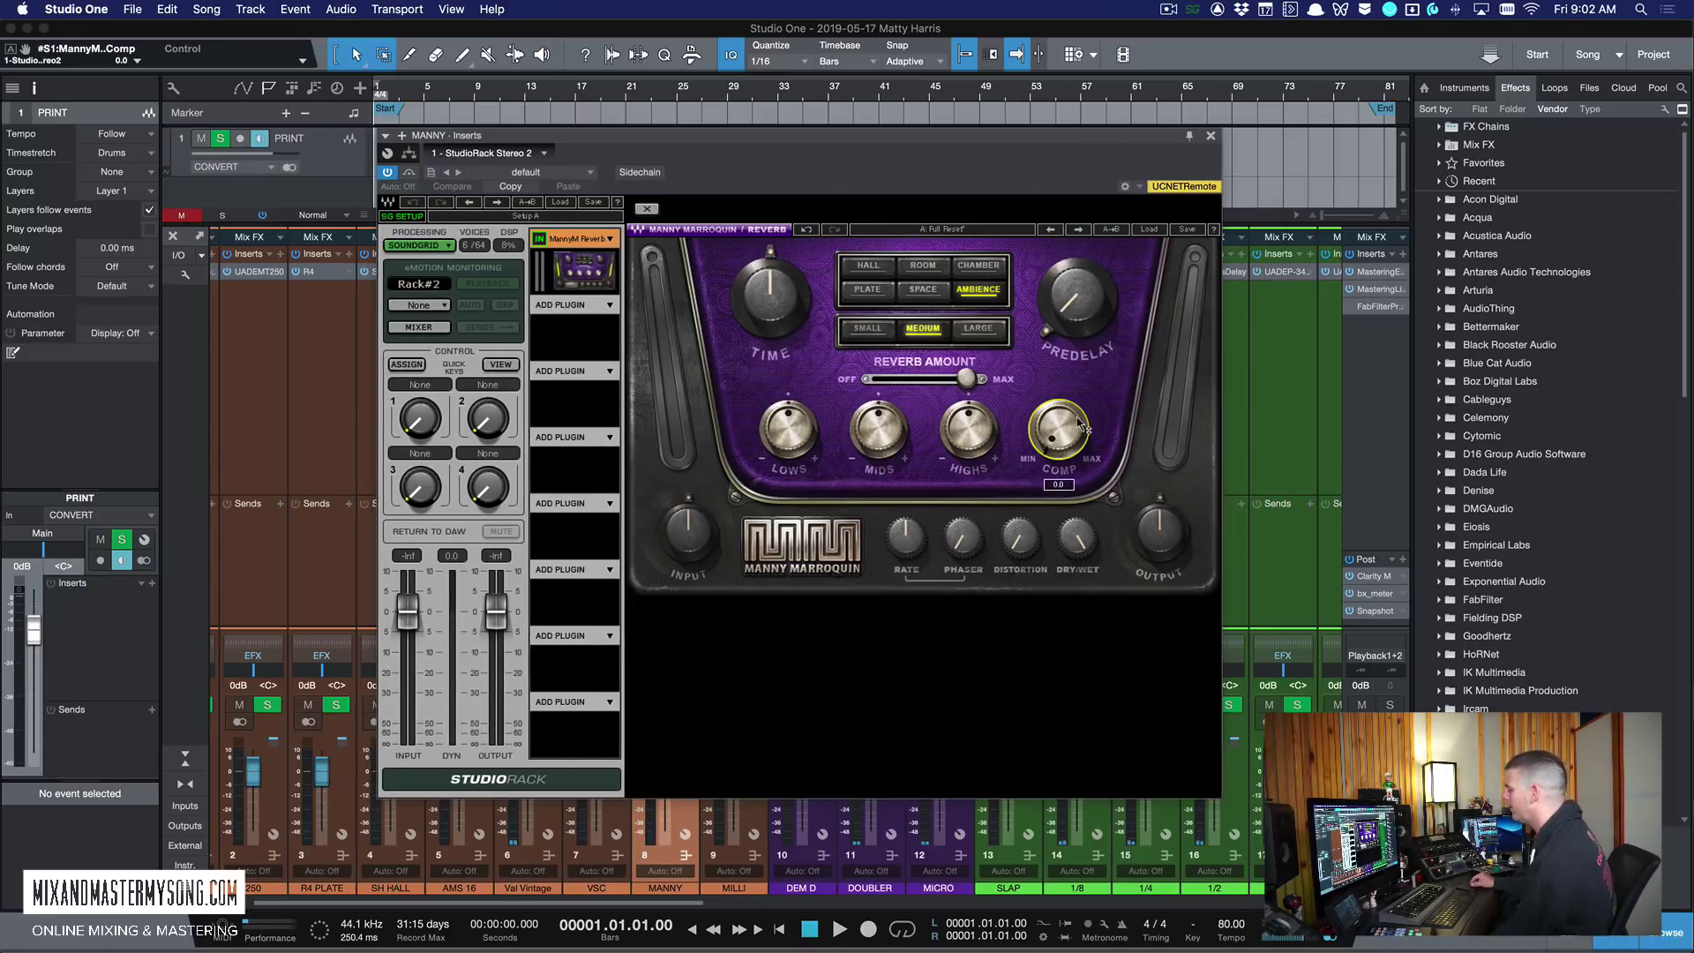
{"action": "mouse_move", "coordinate": [1084, 426]}
{"action": "left_mouse_down"}
{"action": "mouse_move", "coordinate": [1083, 393]}
{"action": "mouse_move", "coordinate": [1066, 437]}
{"action": "left_mouse_up"}
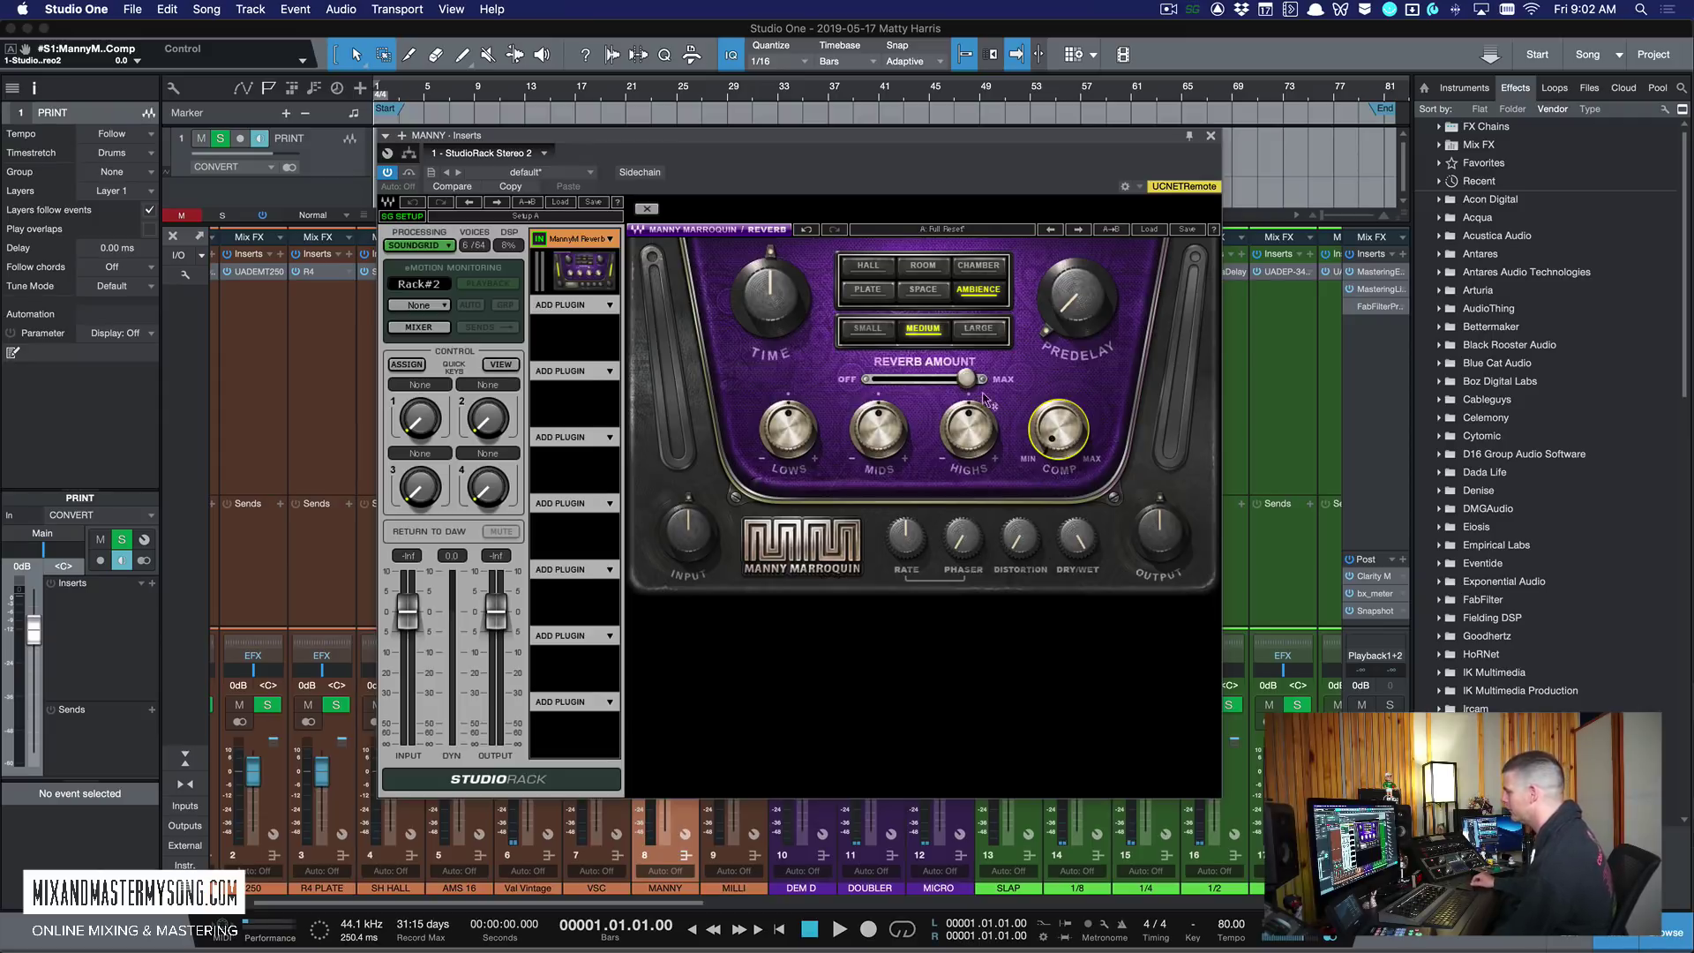
{"action": "left_click", "coordinate": [1069, 298]}
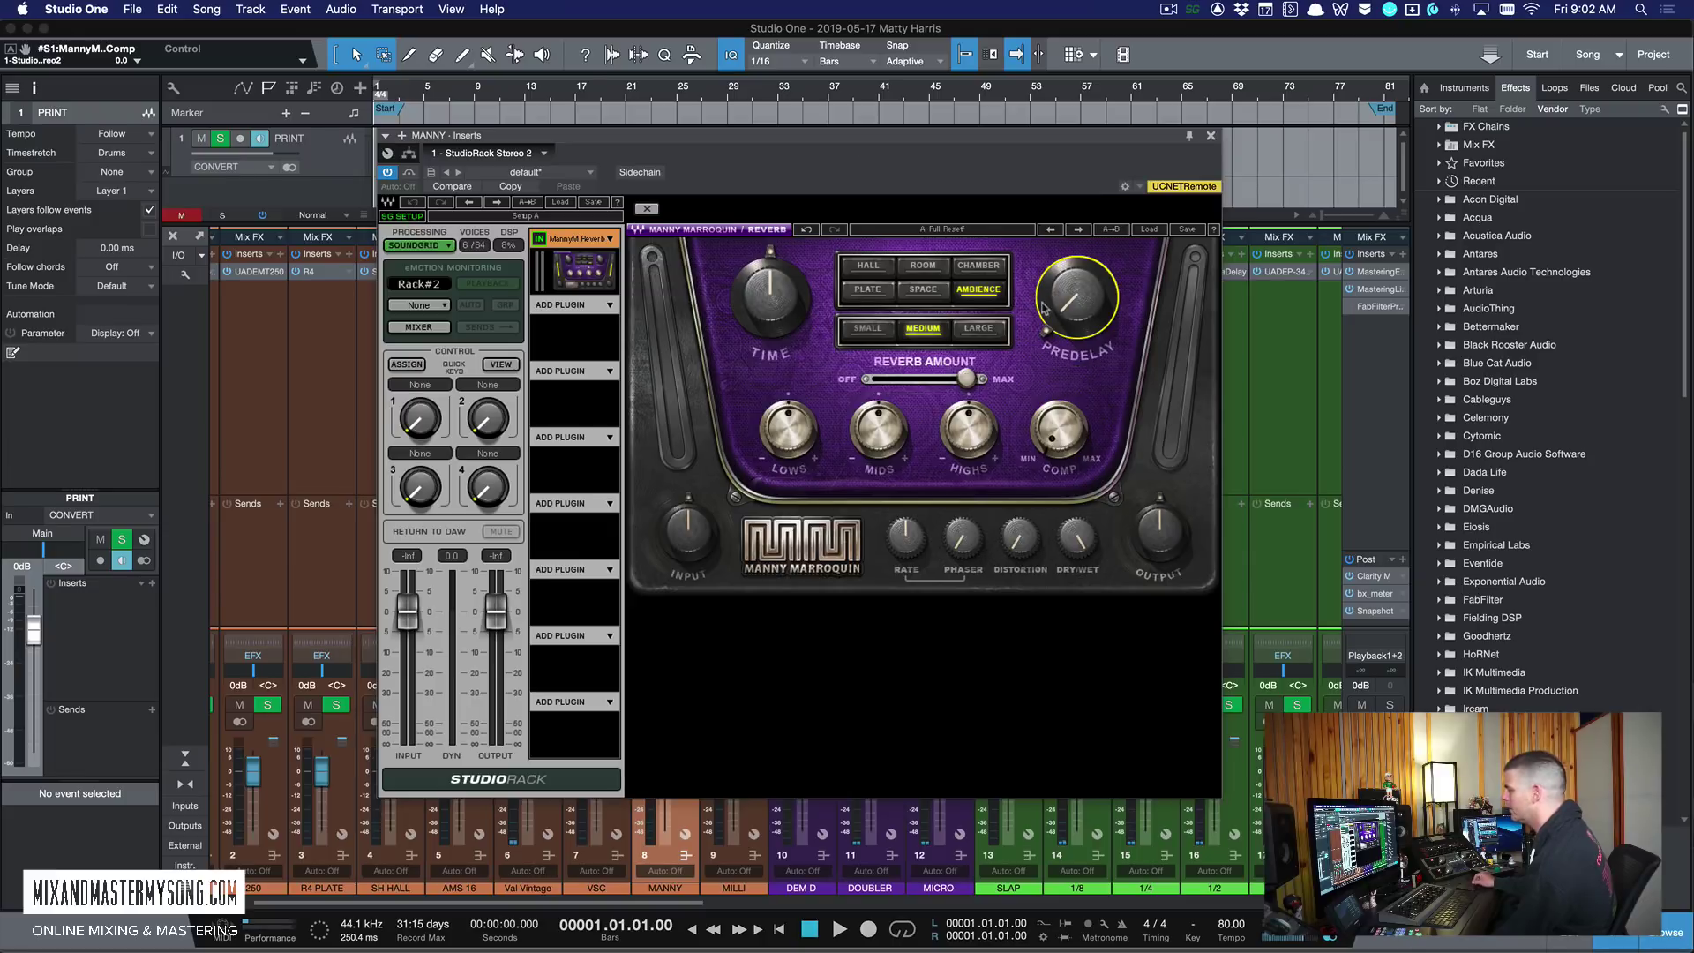
{"action": "left_click_drag", "start_coordinate": [519, 138], "coordinate": [430, 139]}
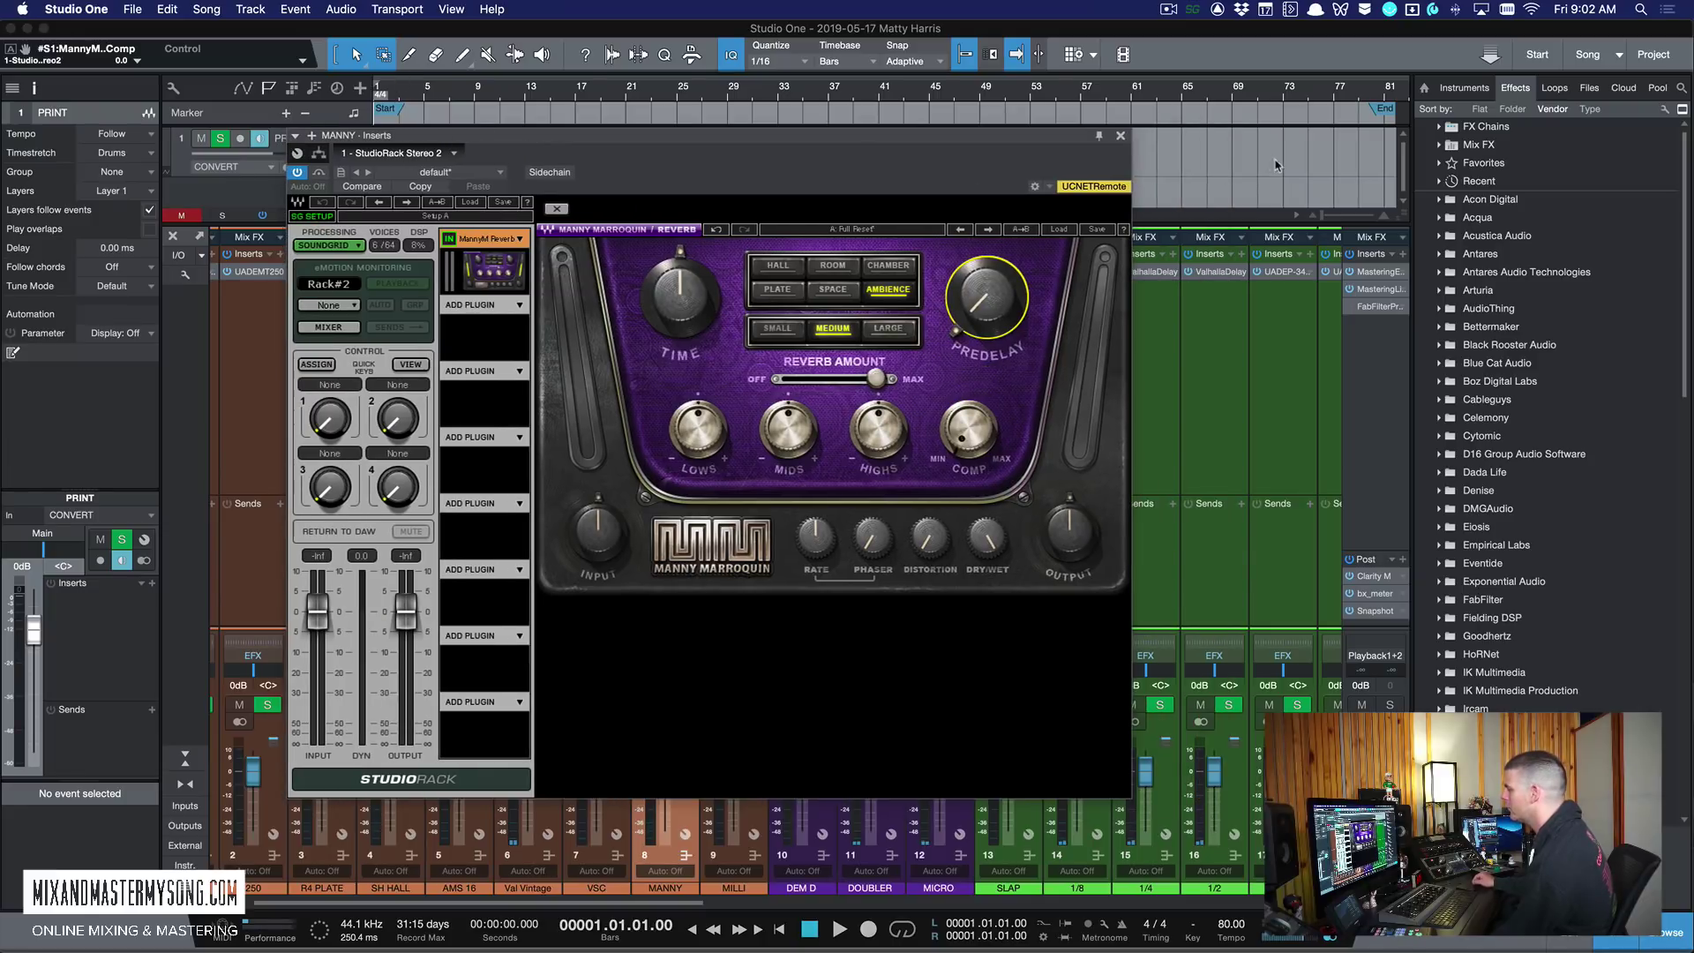
Step: Close the MANNY reverb and open the Waves TrueVerb rack on MILLI
{"action": "left_click", "coordinate": [1123, 136]}
{"action": "left_click", "coordinate": [751, 361]}
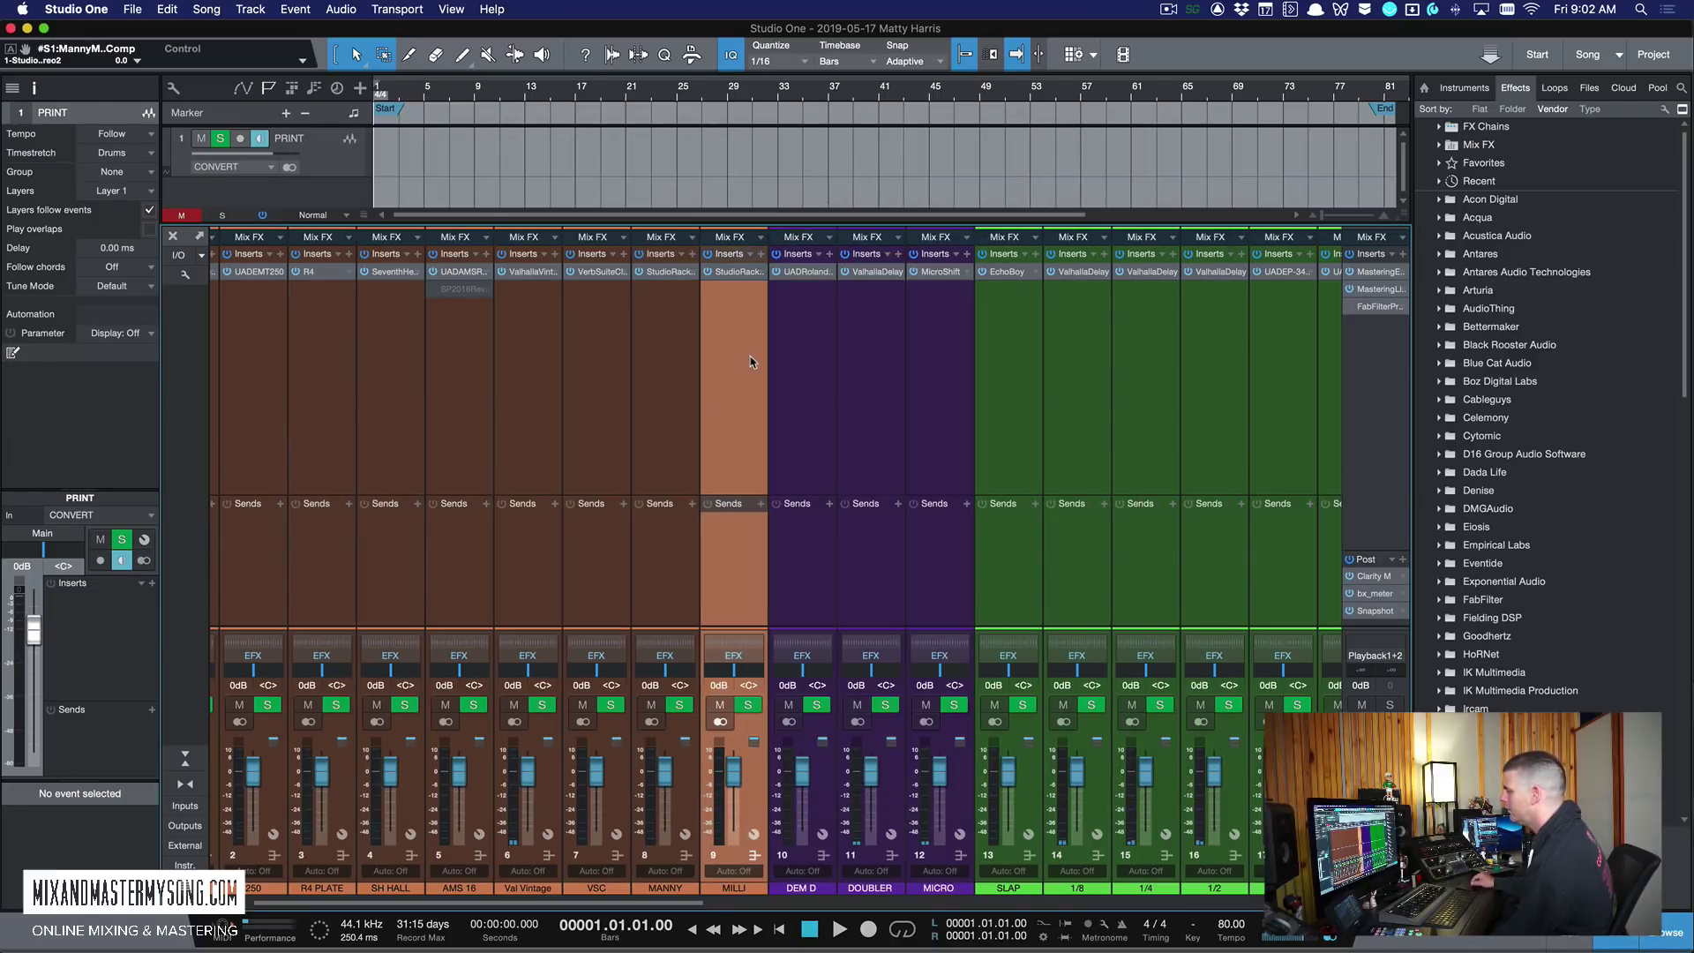
{"action": "left_click", "coordinate": [750, 272]}
{"action": "left_click_drag", "start_coordinate": [1075, 107], "coordinate": [851, 104]}
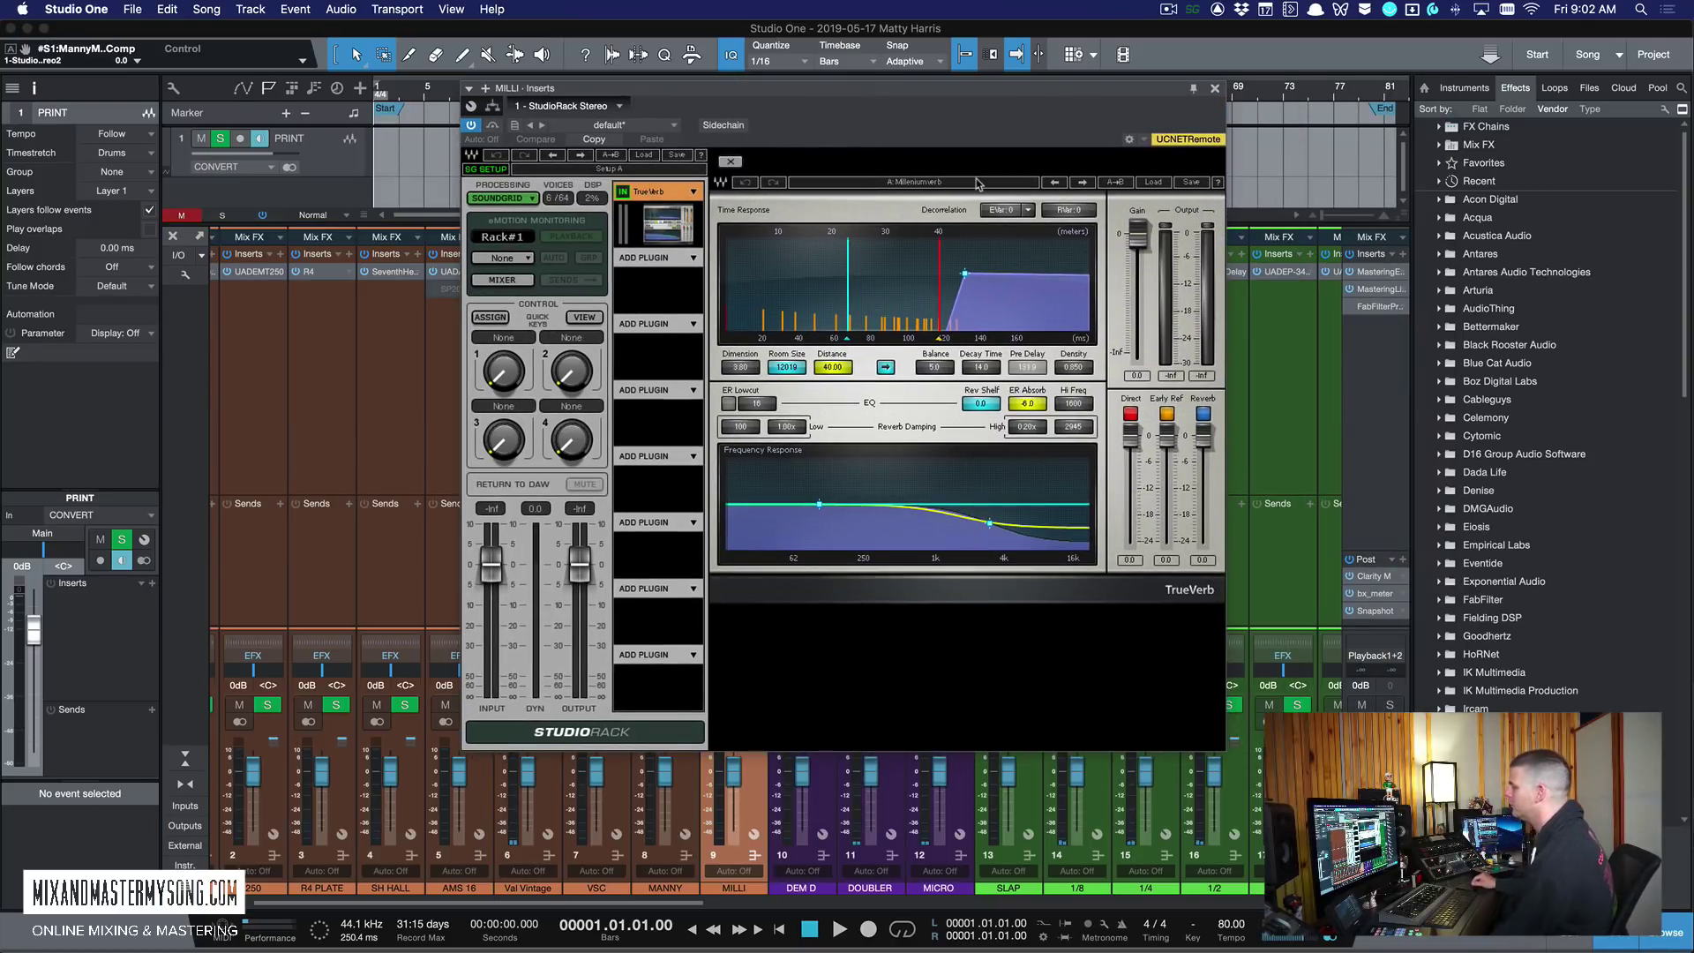
{"action": "left_click_drag", "start_coordinate": [998, 104], "coordinate": [1002, 176]}
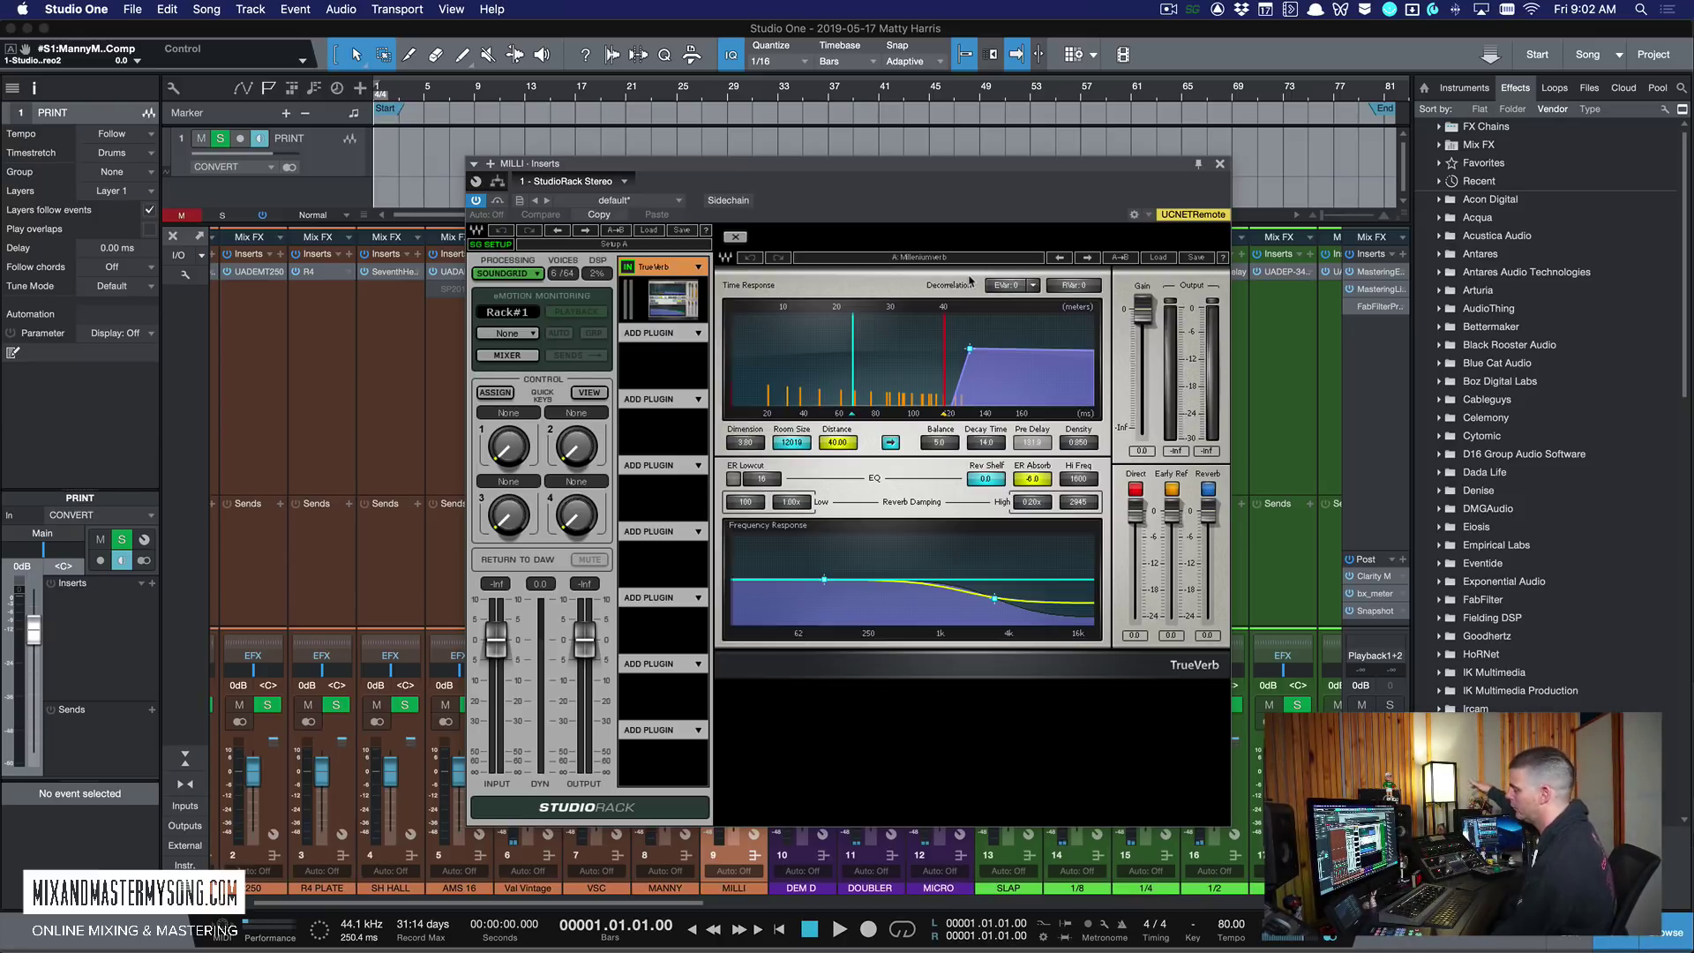
Step: Close the TrueVerb window, reselect MILLI and scroll the mixer right
{"action": "left_click", "coordinate": [1220, 164]}
{"action": "left_click", "coordinate": [657, 360]}
{"action": "left_click", "coordinate": [709, 351]}
{"action": "scroll", "coordinate": [697, 371], "scroll_direction": "right", "scroll_amount": 3}
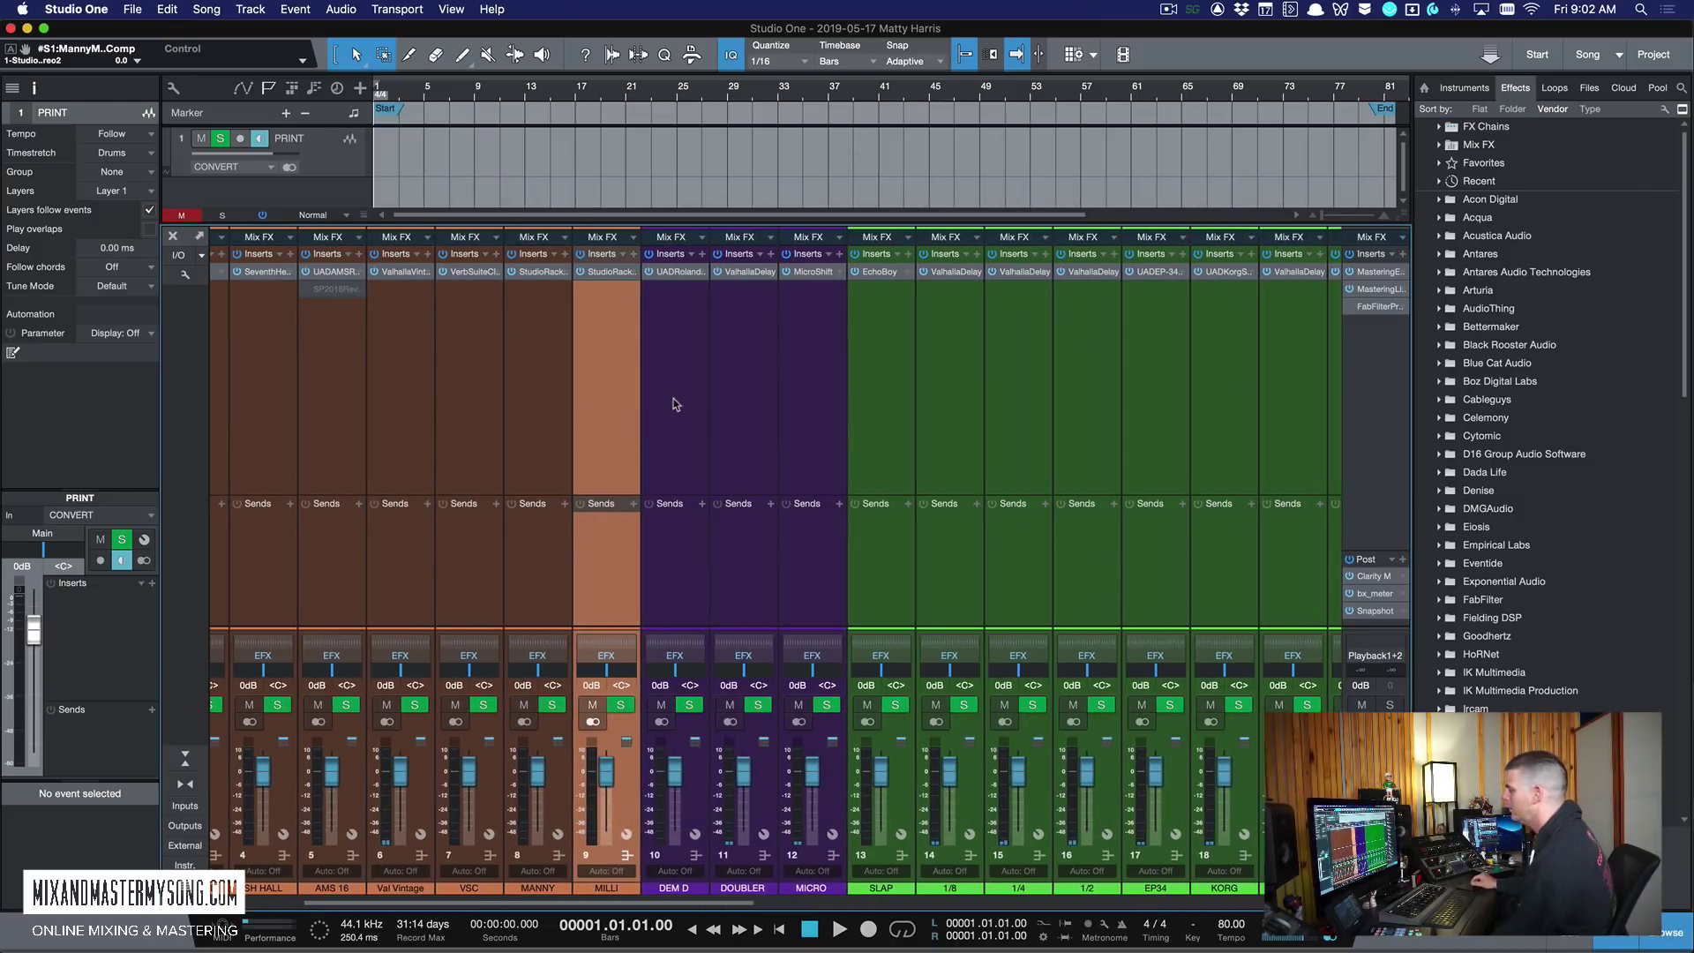
{"action": "left_click", "coordinate": [674, 404]}
{"action": "left_click", "coordinate": [752, 429]}
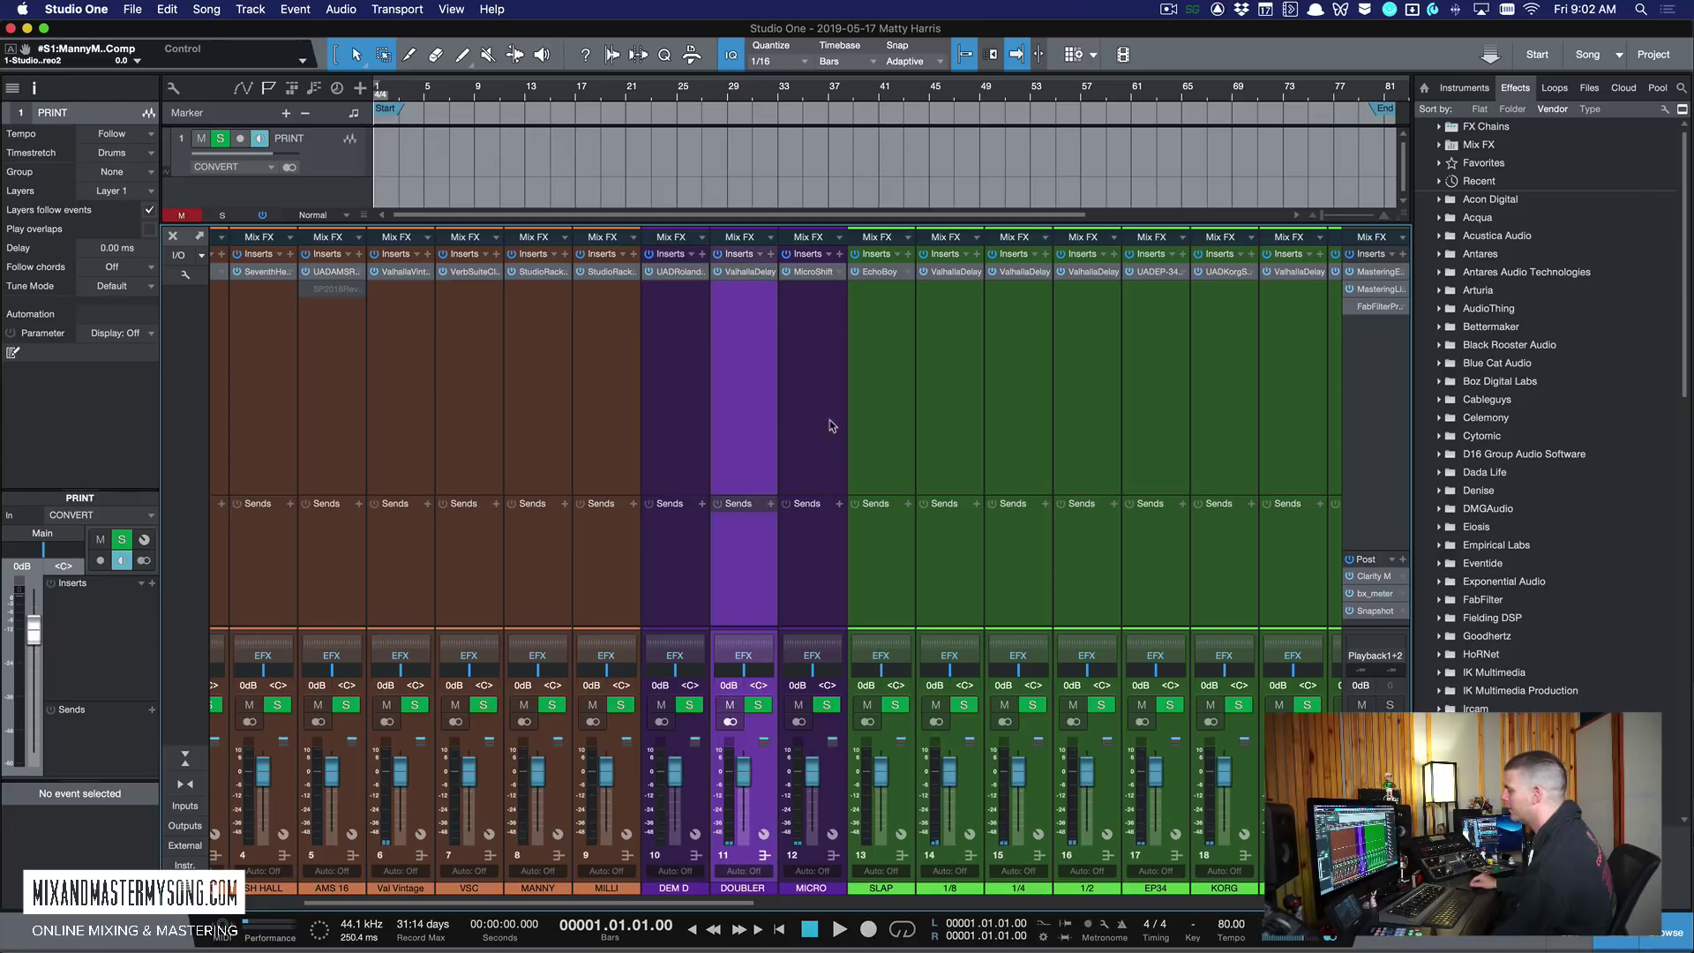
{"action": "left_click", "coordinate": [674, 322]}
{"action": "left_click", "coordinate": [678, 272]}
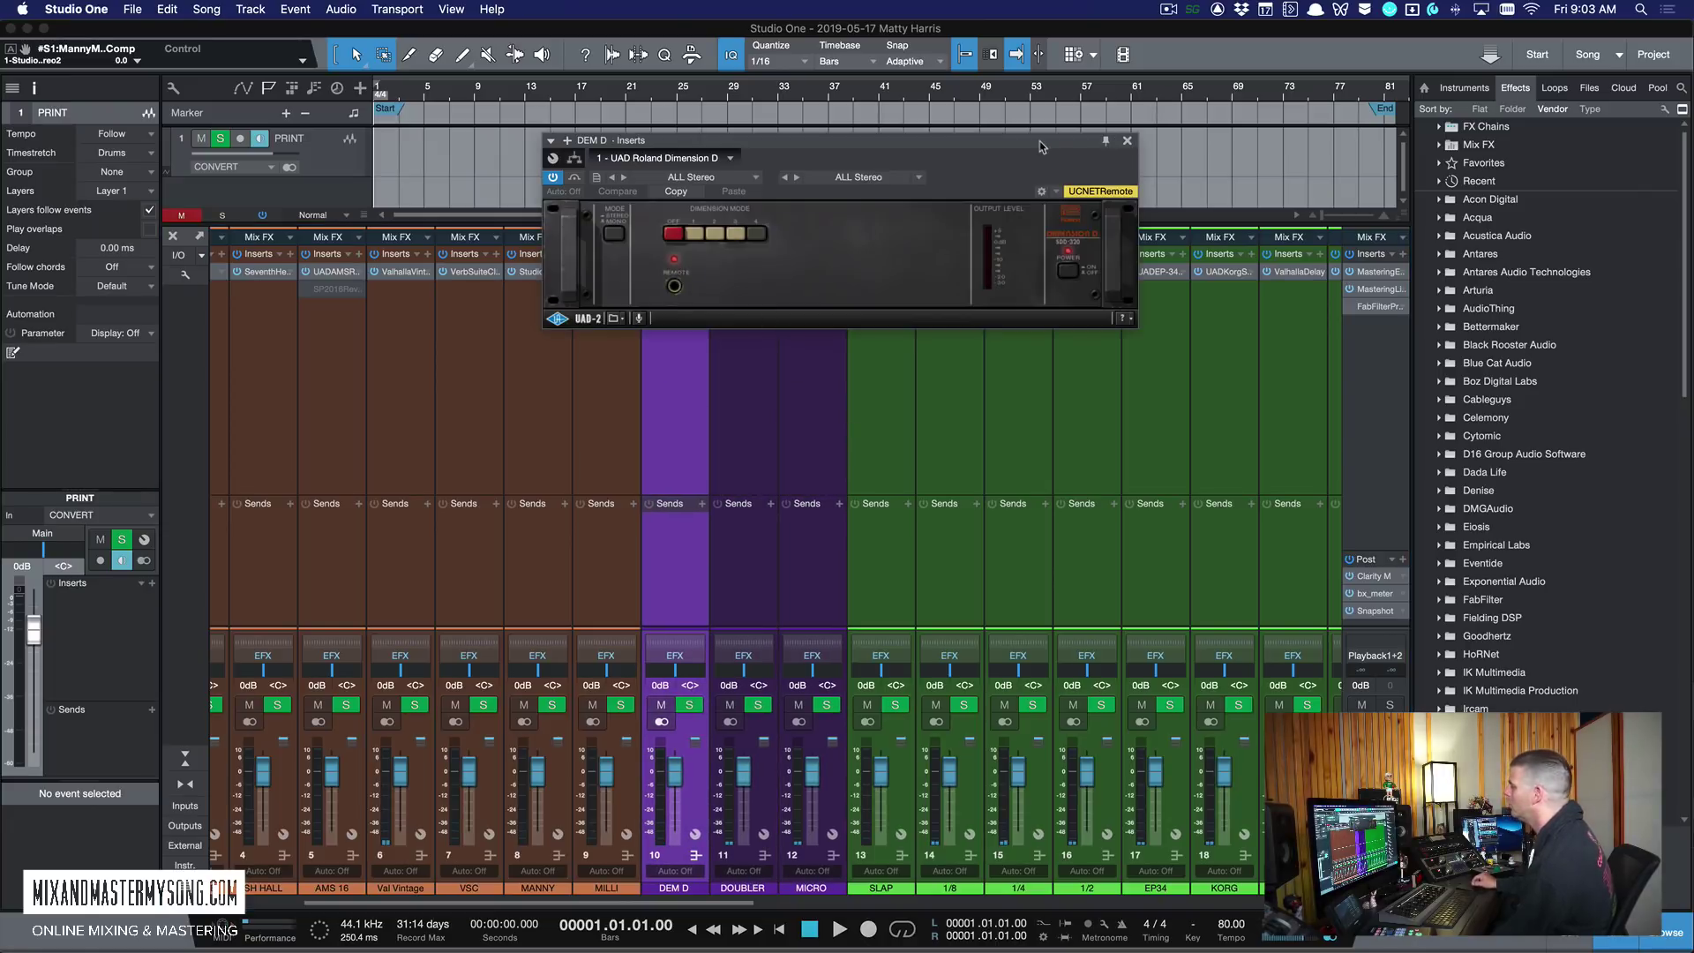
{"action": "left_click_drag", "start_coordinate": [1126, 144], "coordinate": [1259, 31]}
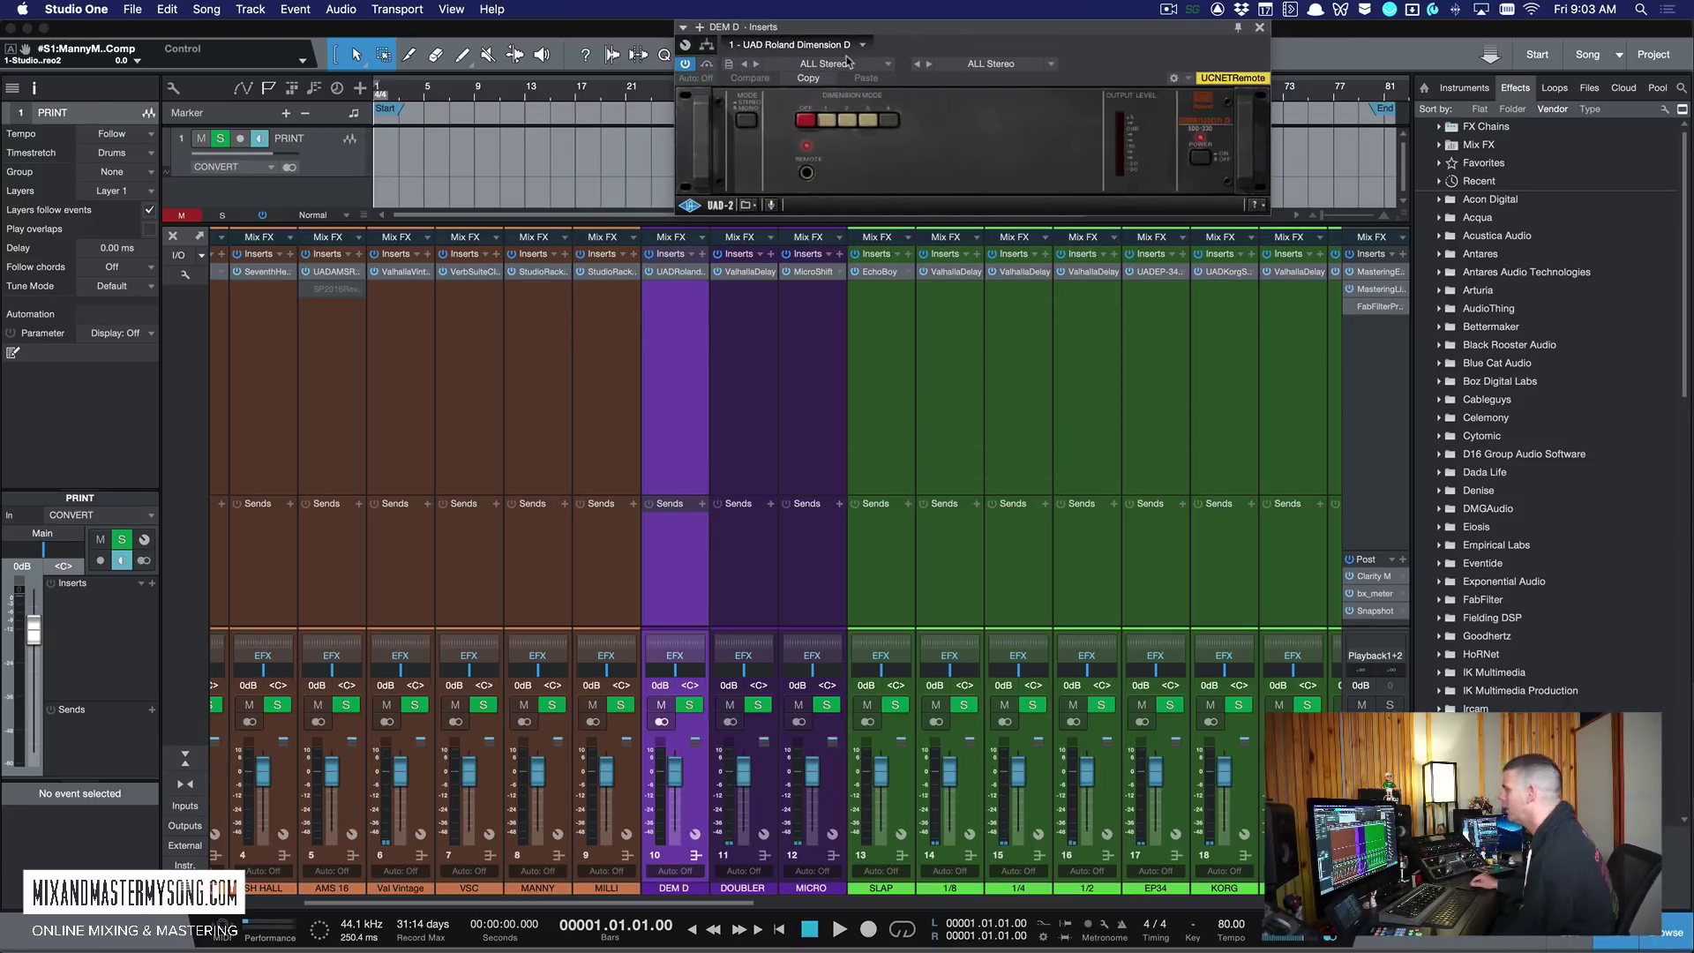
{"action": "left_click", "coordinate": [1259, 28]}
{"action": "left_click", "coordinate": [744, 300]}
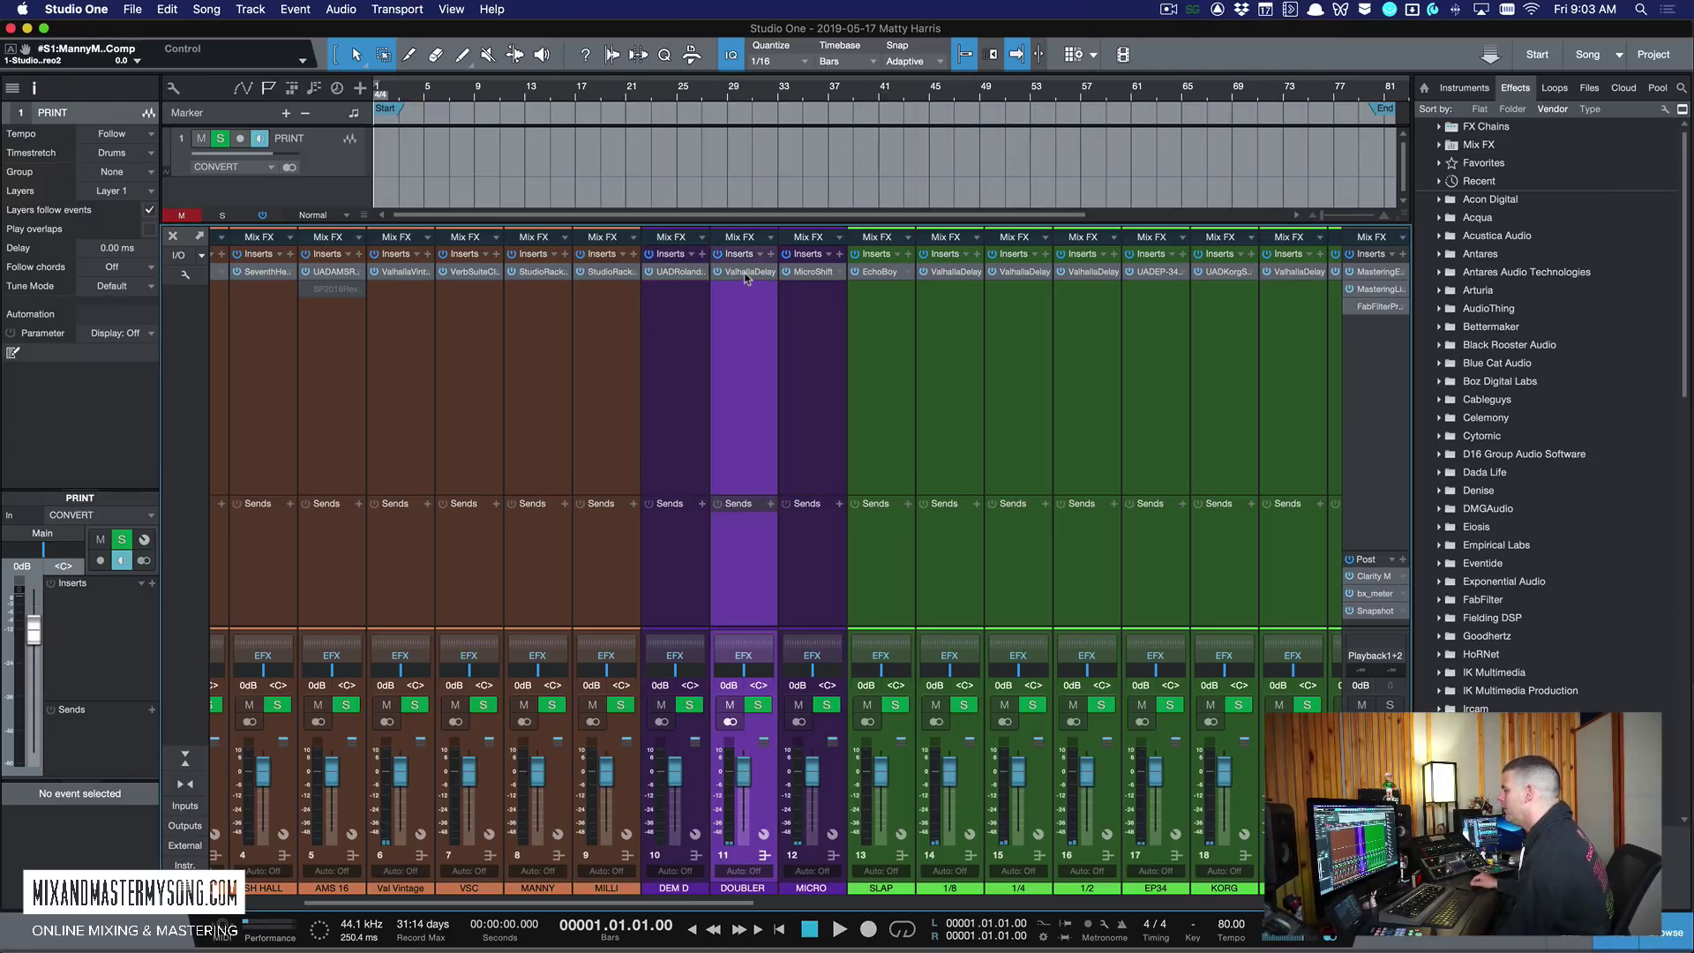
Step: Open DOUBLER's ValhallaDelay and browse PITCH > Doublers, keeping PITCH-Ultimate Vocal Widener
{"action": "left_click", "coordinate": [745, 272]}
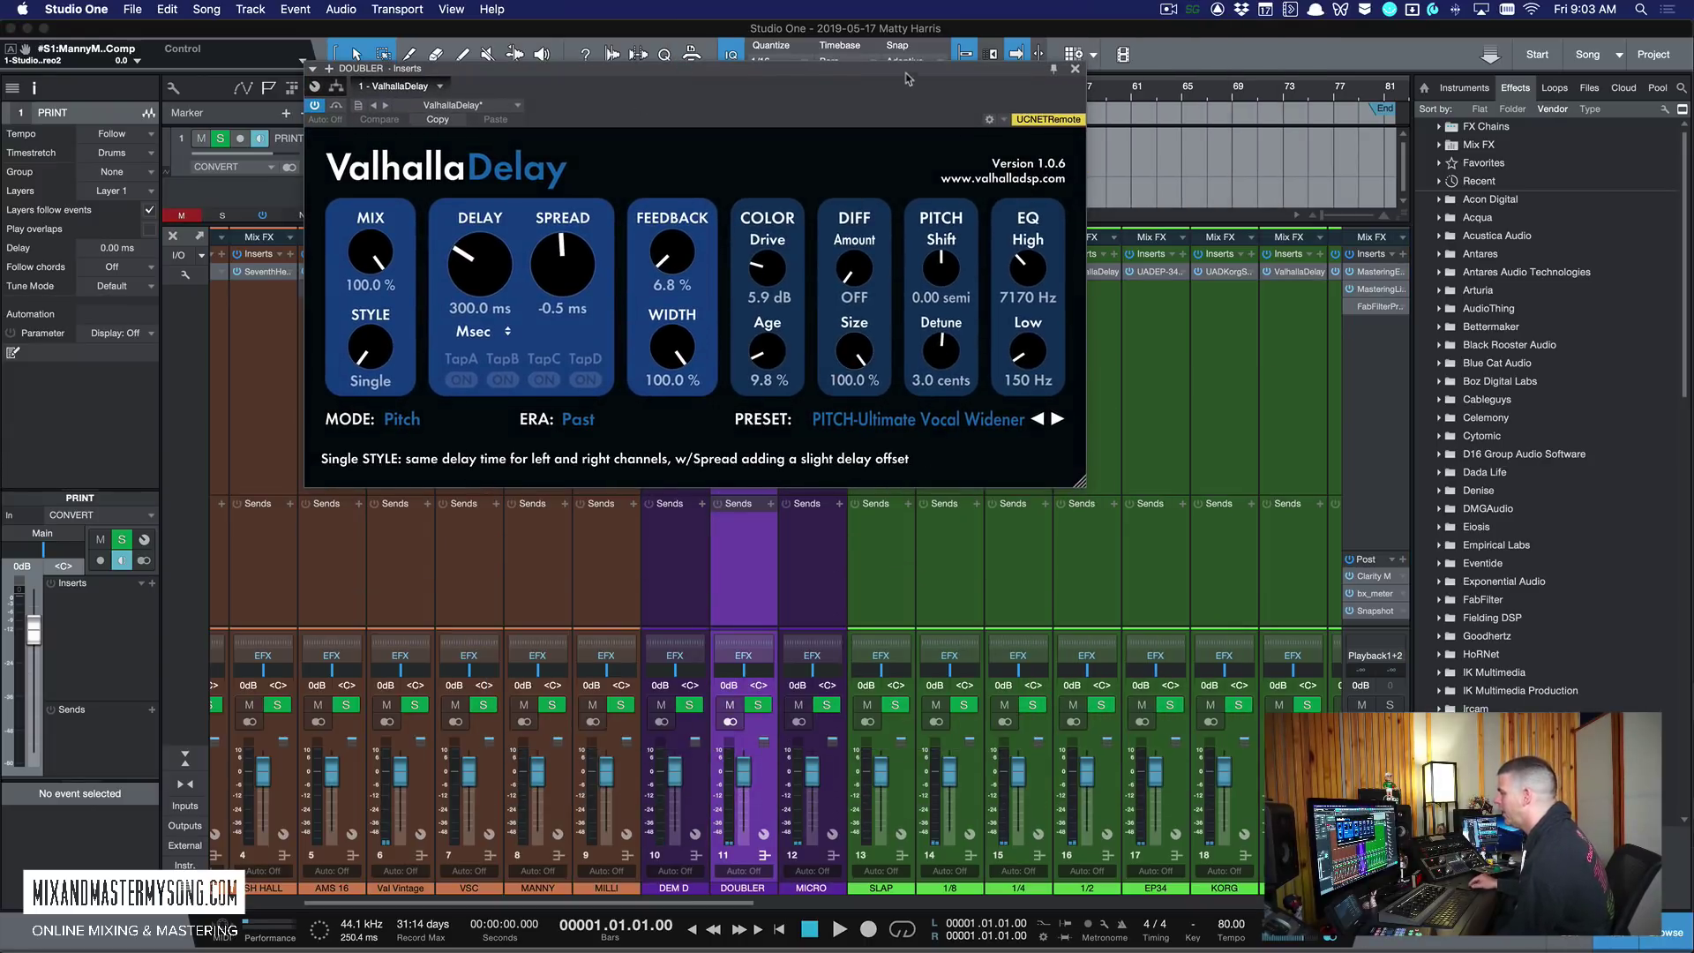
{"action": "left_click_drag", "start_coordinate": [906, 78], "coordinate": [1489, 193]}
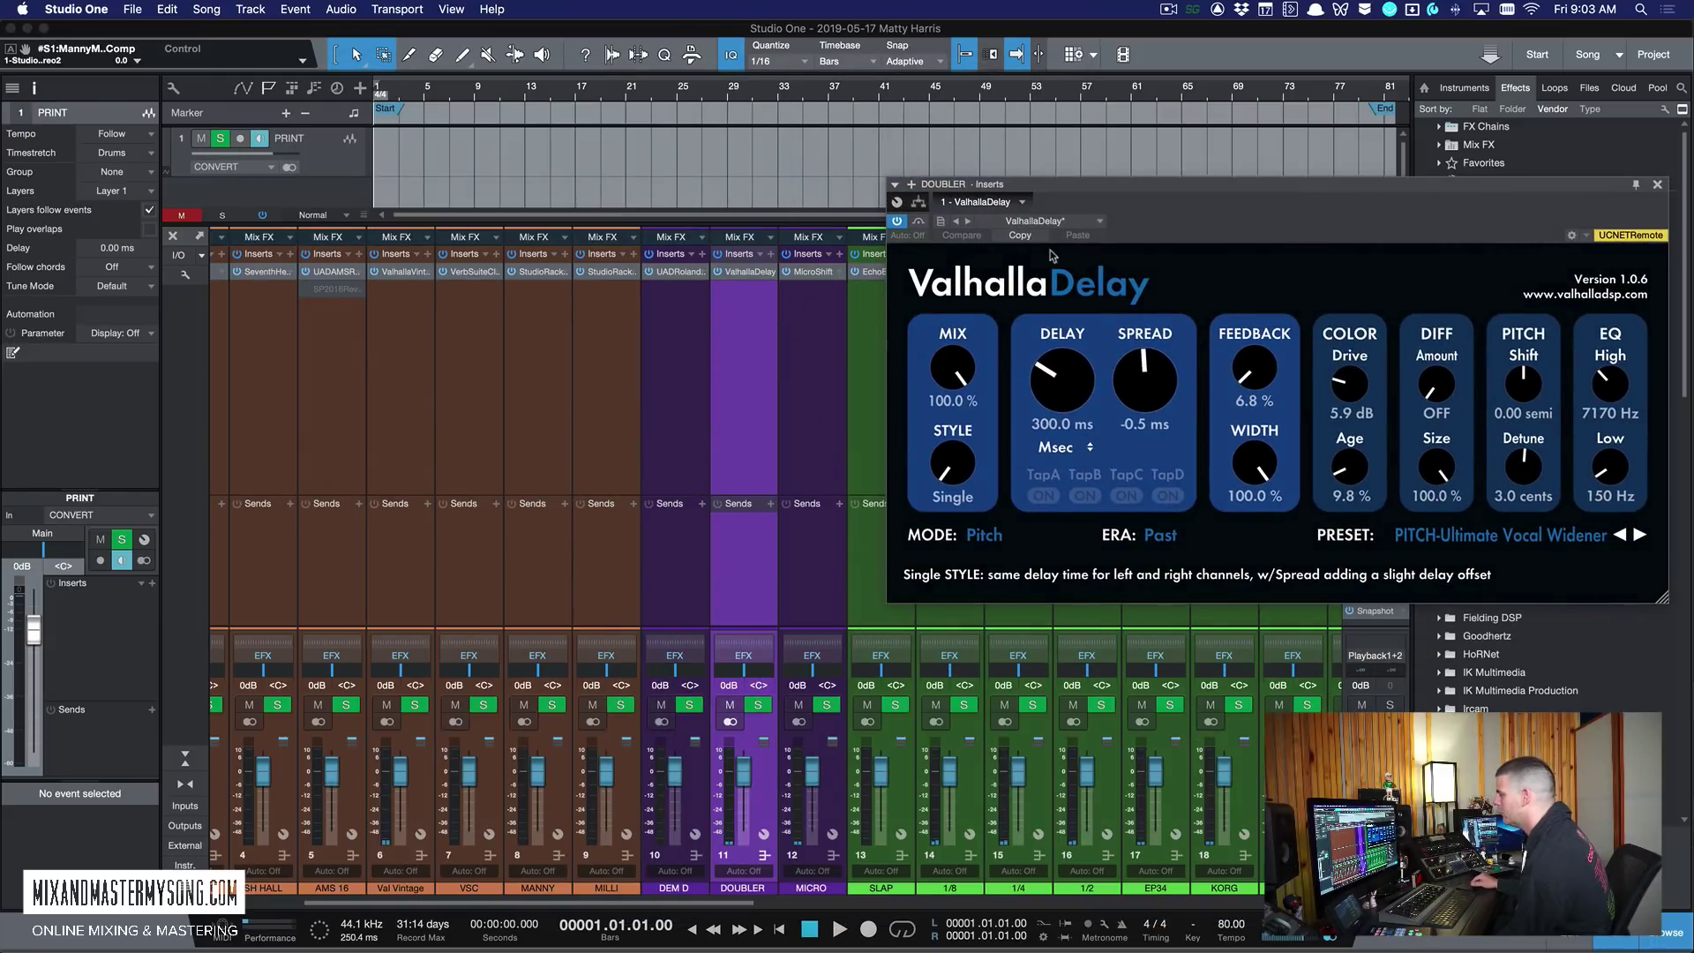
{"action": "left_click_drag", "start_coordinate": [1156, 182], "coordinate": [399, 193]}
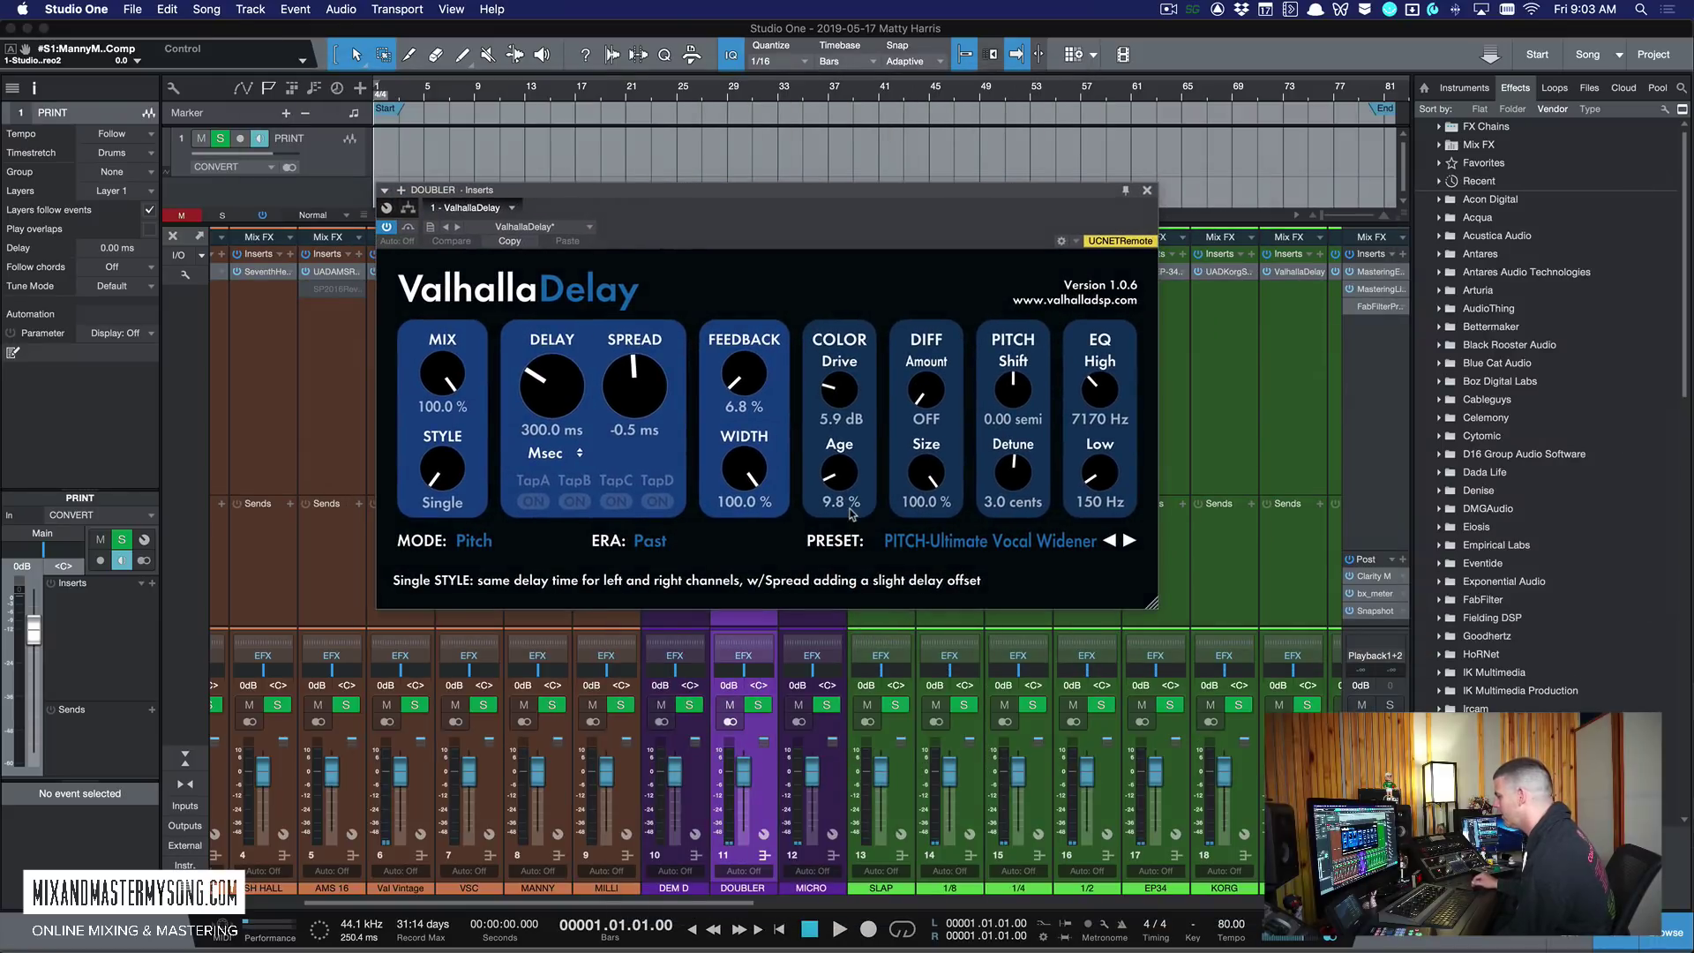
{"action": "left_click", "coordinate": [1053, 542]}
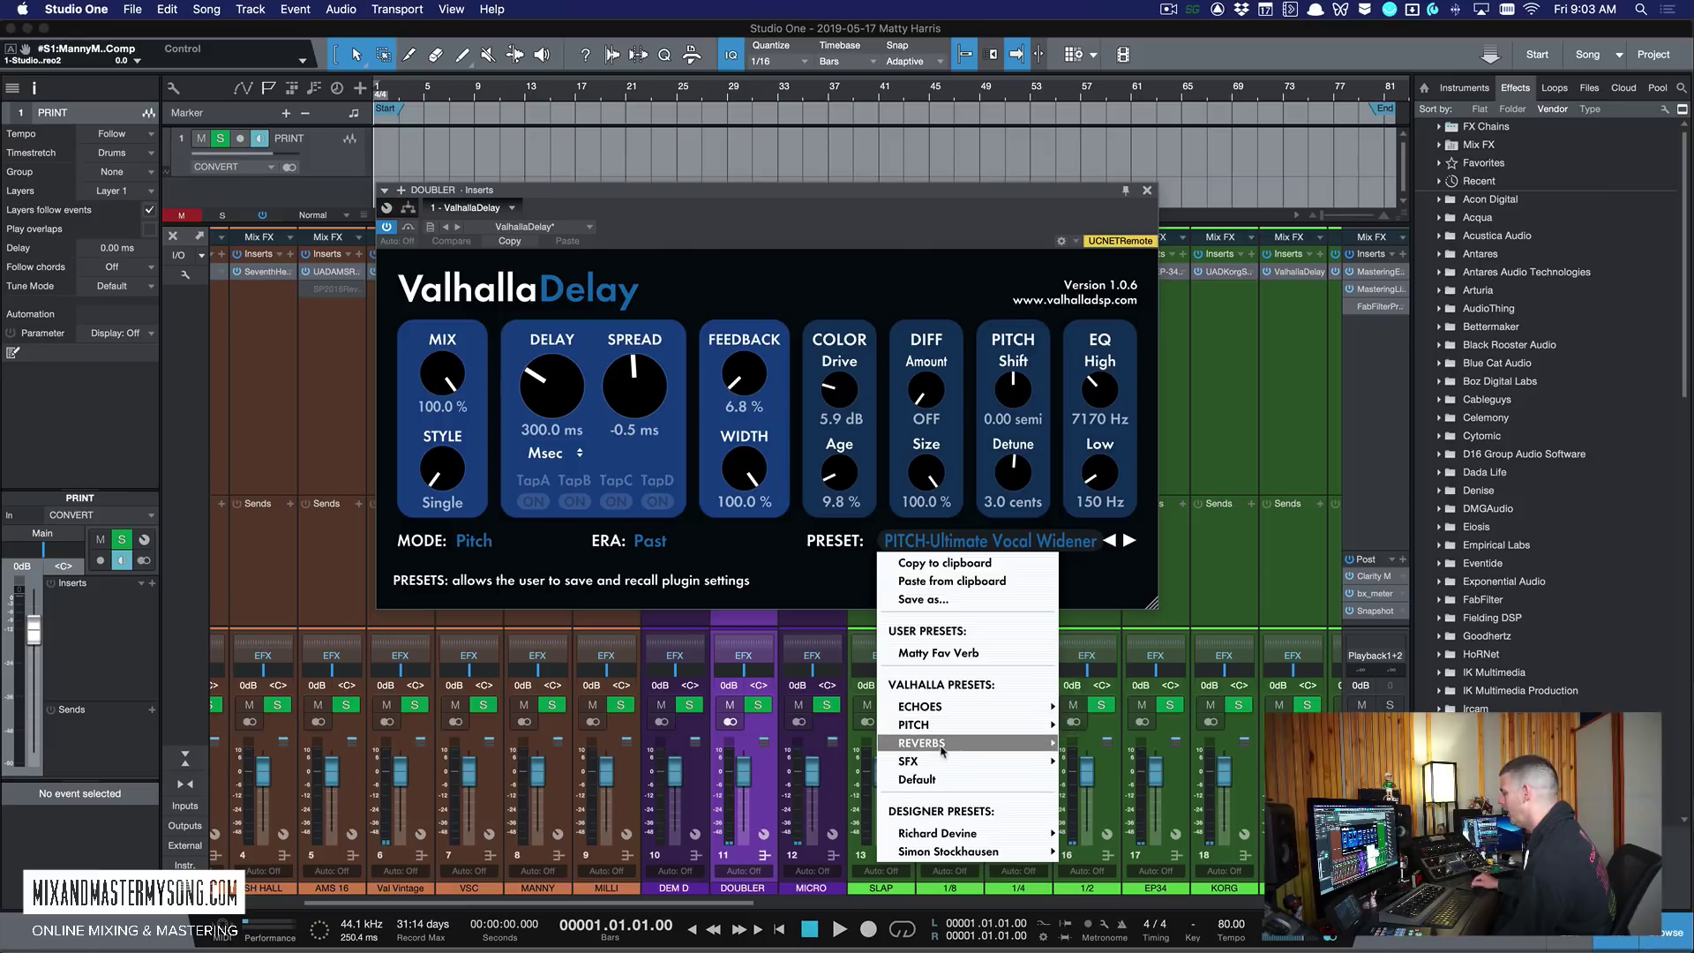
{"action": "mouse_move", "coordinate": [943, 724]}
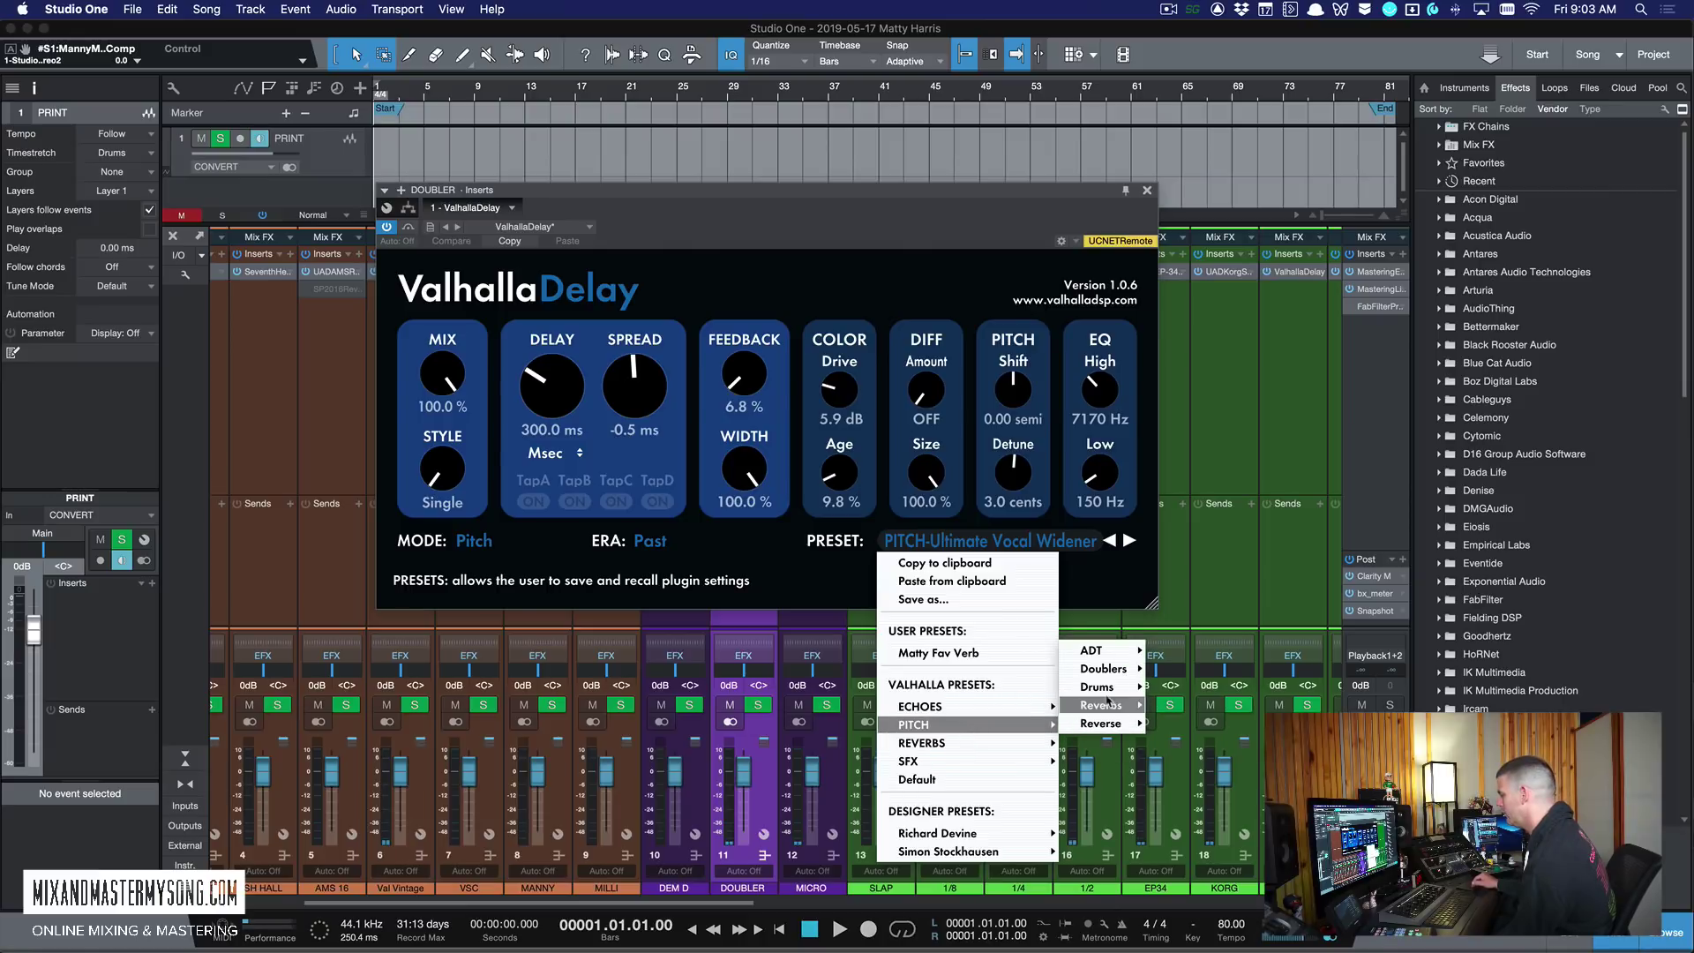
{"action": "mouse_move", "coordinate": [1103, 669]}
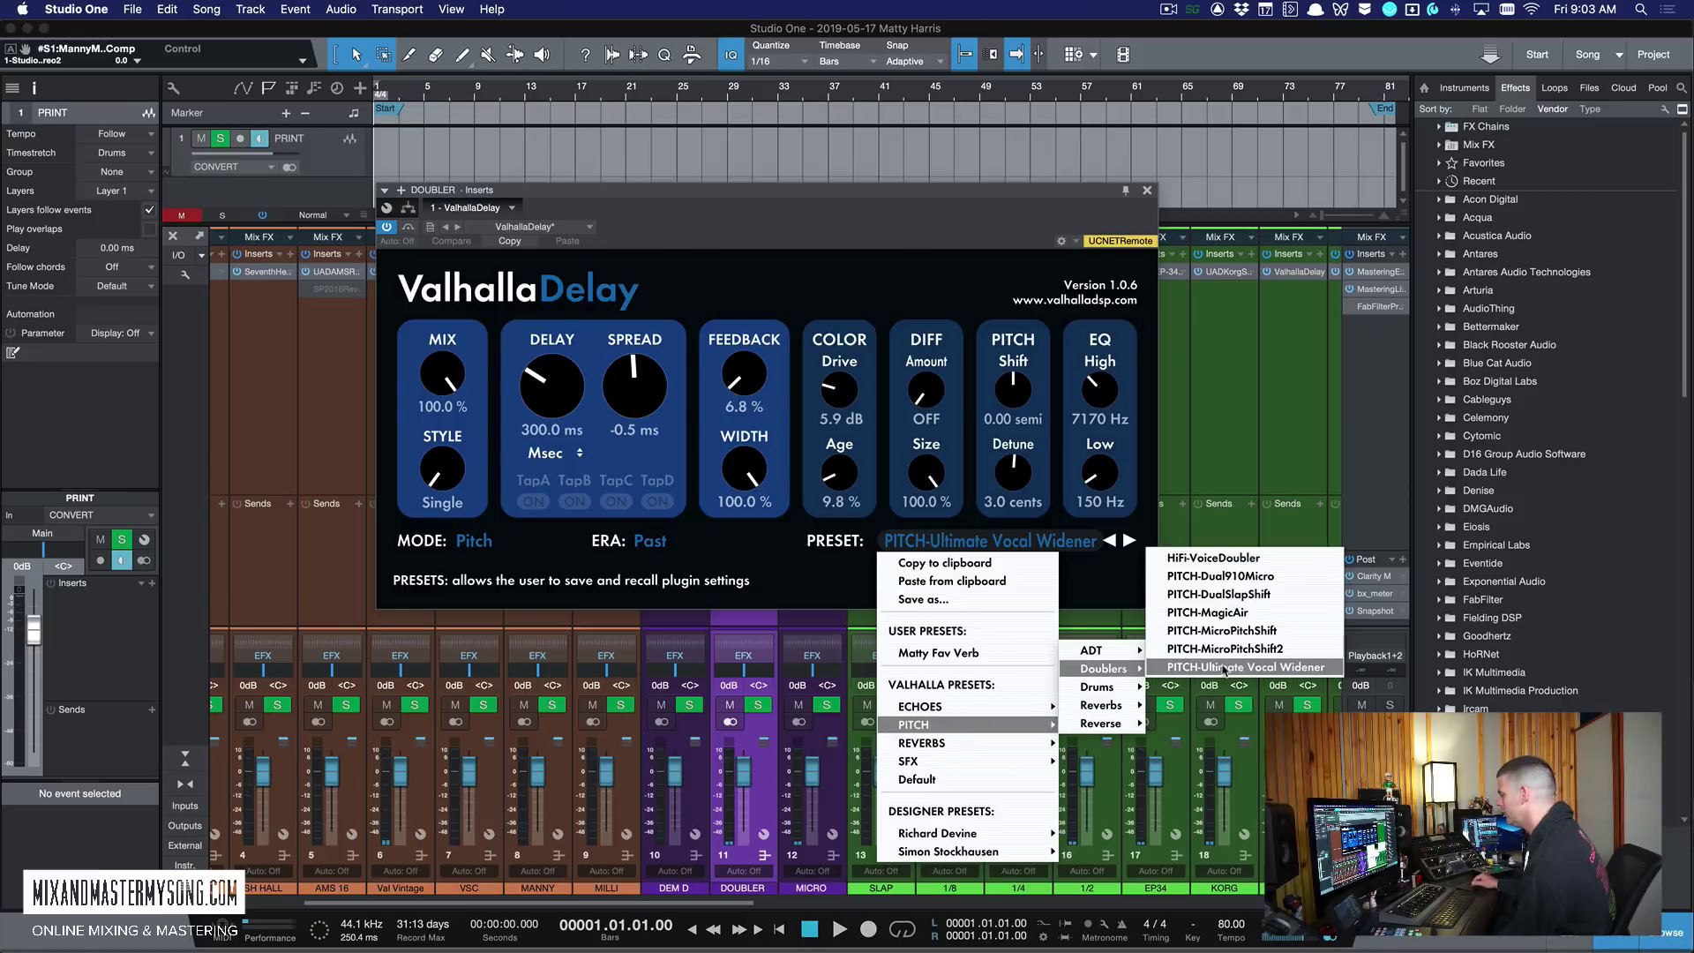
{"action": "left_click", "coordinate": [1141, 611]}
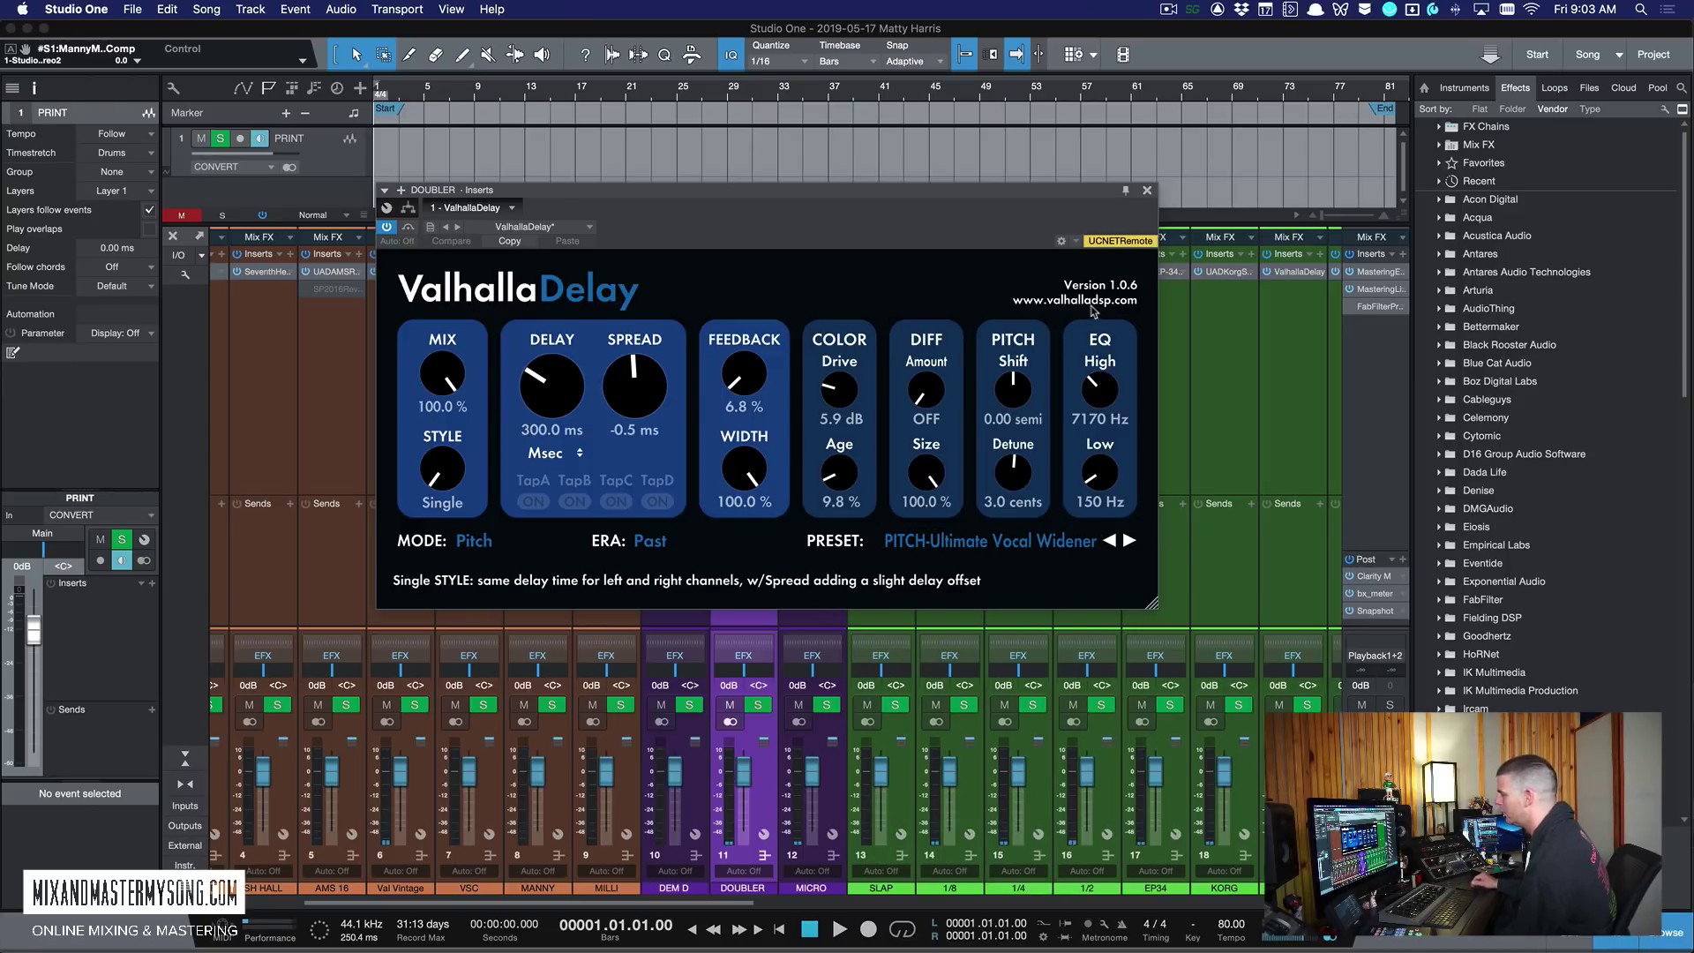
Step: Close the delay and select the MICRO and then SLAP channels
{"action": "left_click", "coordinate": [1147, 192]}
{"action": "scroll", "coordinate": [757, 432], "scroll_direction": "right", "scroll_amount": 2}
{"action": "left_click", "coordinate": [721, 434]}
{"action": "scroll", "coordinate": [670, 428], "scroll_direction": "right", "scroll_amount": 2}
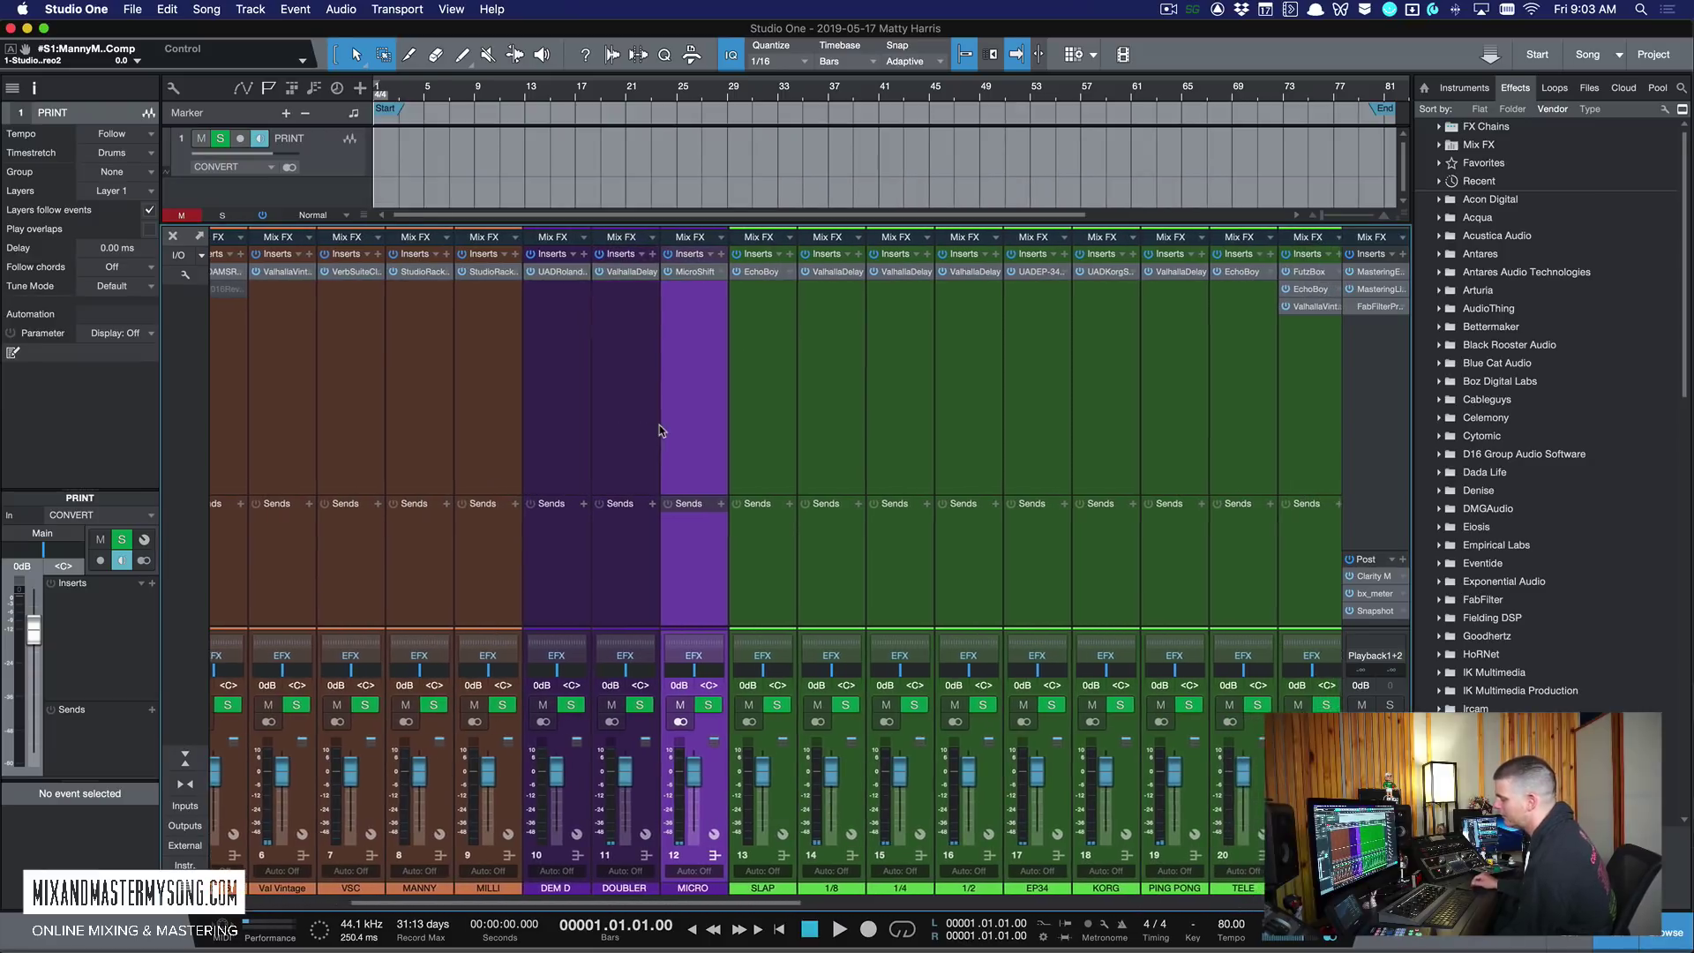
{"action": "left_click", "coordinate": [746, 427]}
{"action": "scroll", "coordinate": [748, 428], "scroll_direction": "right", "scroll_amount": 1}
{"action": "scroll", "coordinate": [697, 443], "scroll_direction": "left", "scroll_amount": 2}
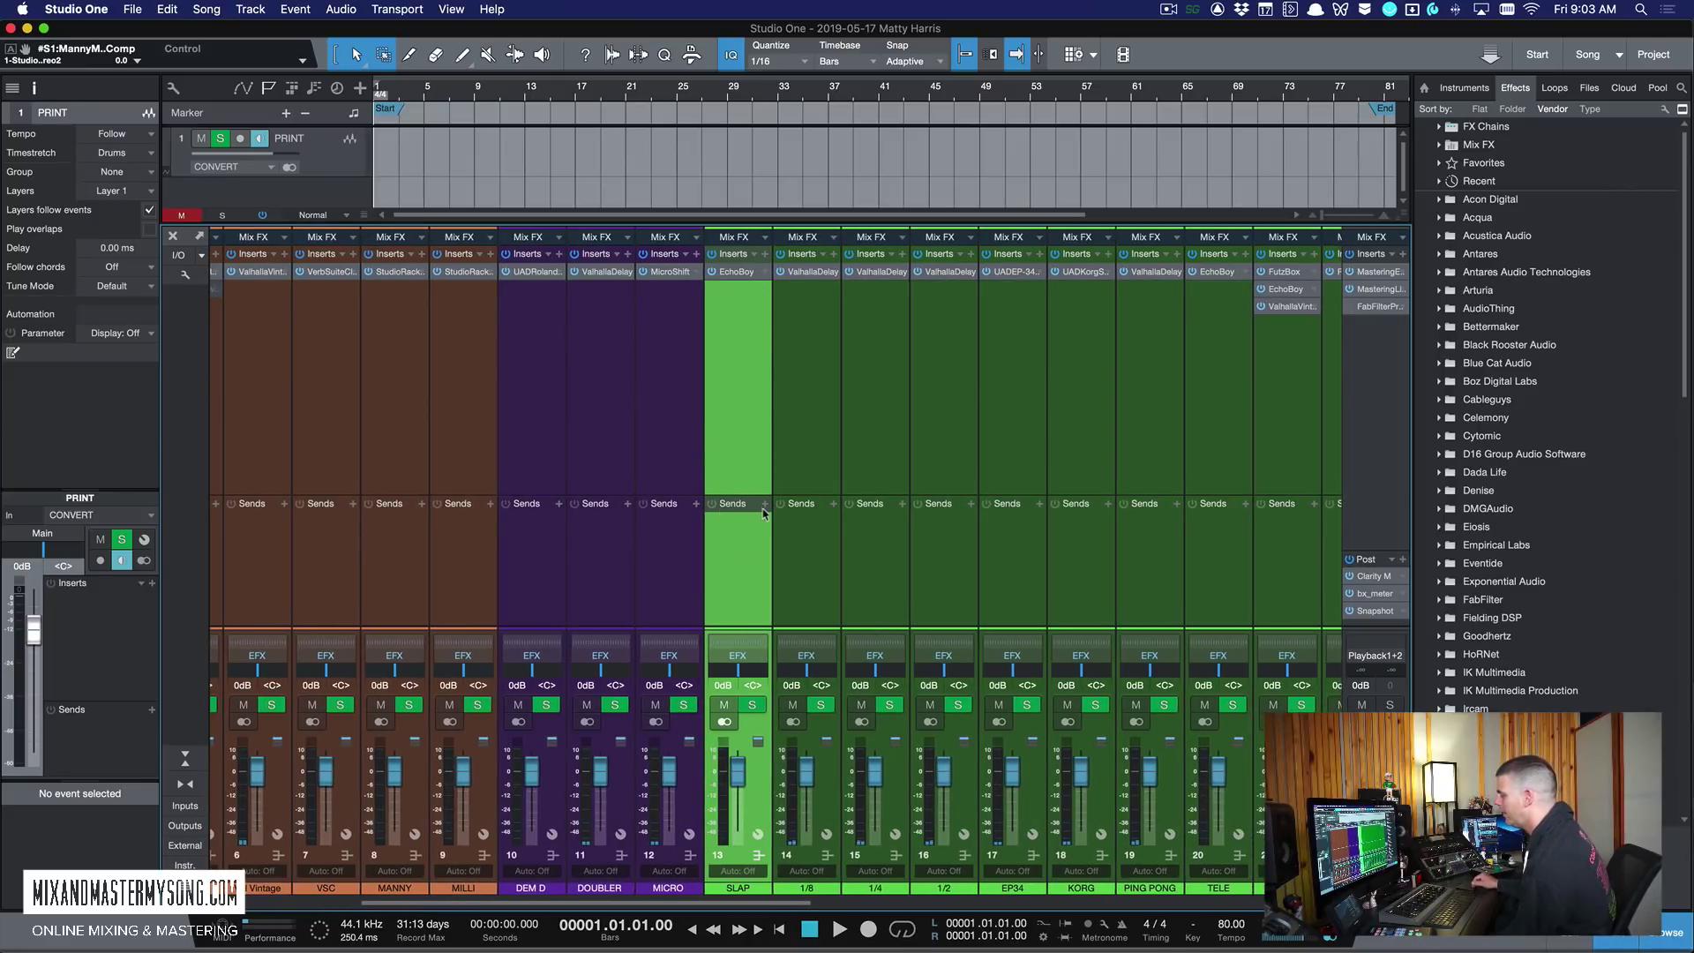
{"action": "scroll", "coordinate": [923, 516], "scroll_direction": "right", "scroll_amount": 10}
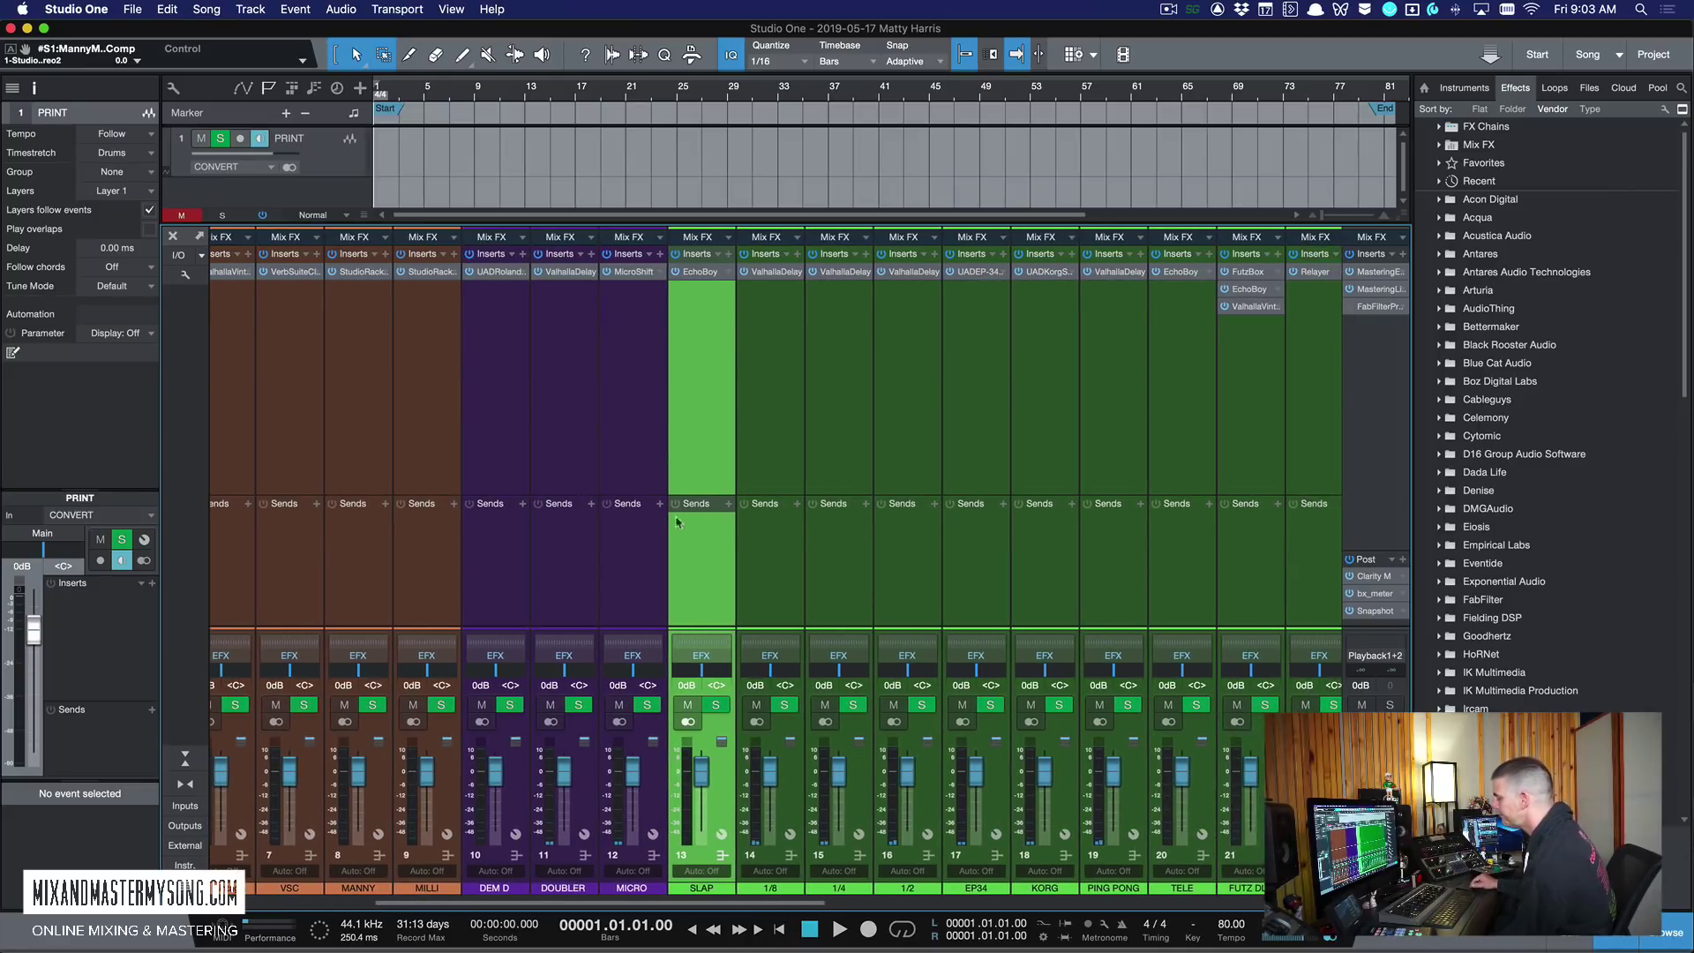
{"action": "scroll", "coordinate": [1001, 497], "scroll_direction": "left", "scroll_amount": 8}
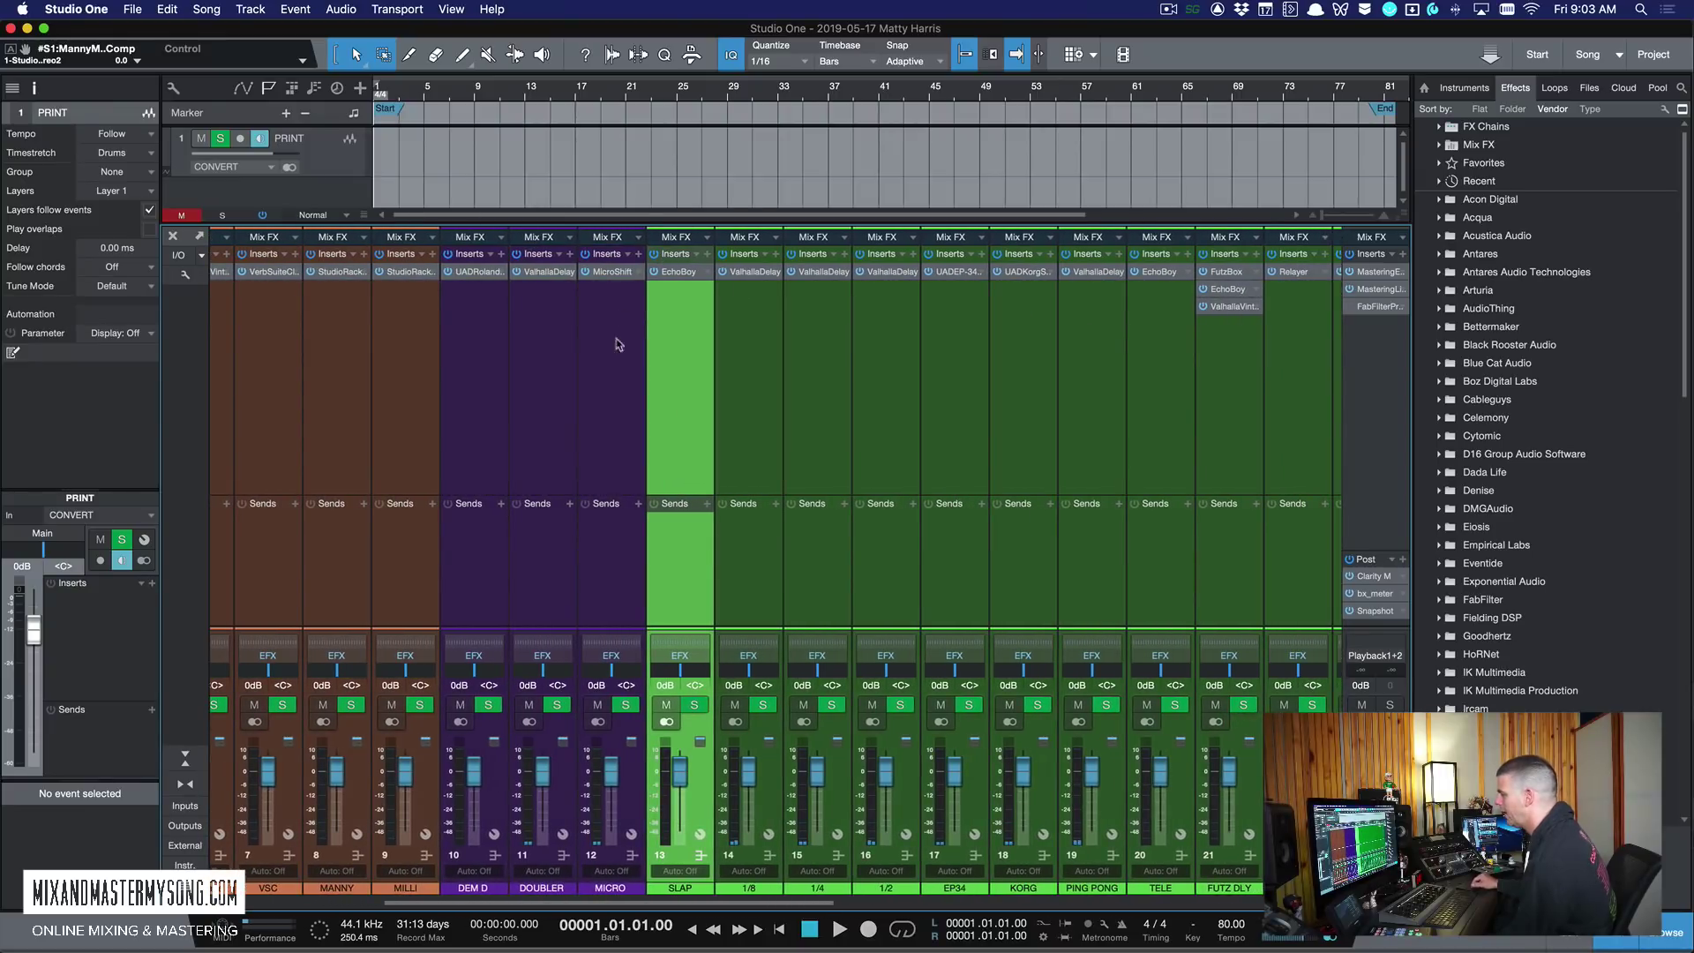
{"action": "left_click", "coordinate": [678, 271]}
{"action": "left_click_drag", "start_coordinate": [612, 164], "coordinate": [1176, 97]}
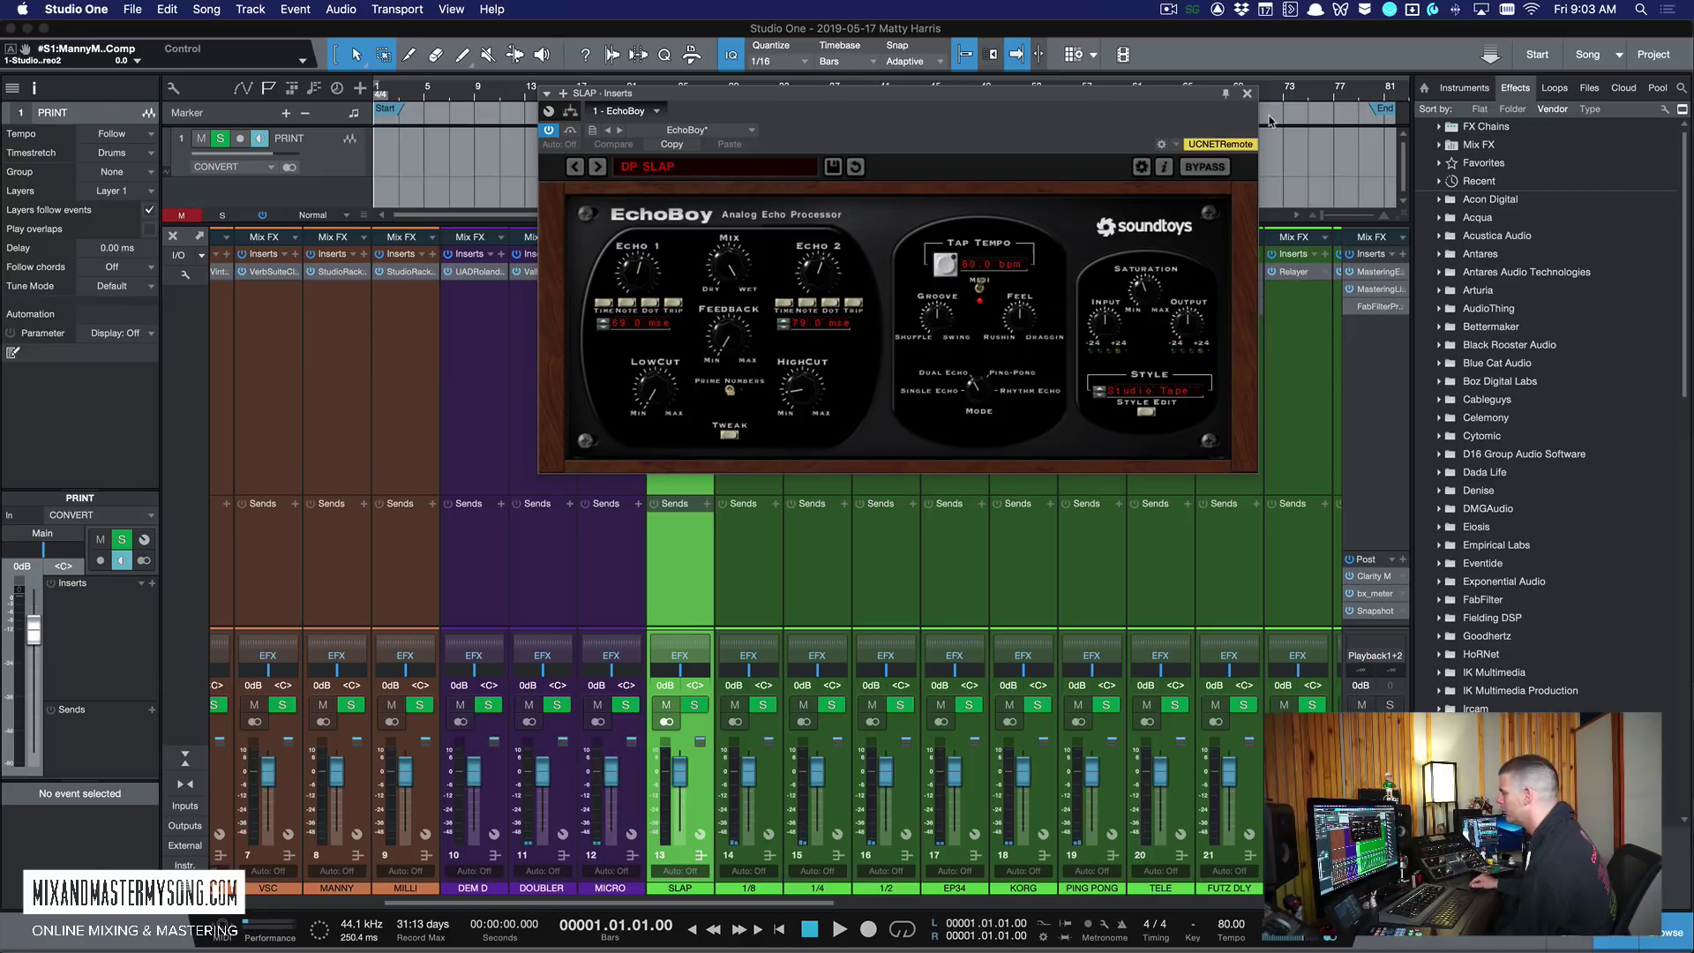
{"action": "left_click_drag", "start_coordinate": [1179, 103], "coordinate": [1114, 185]}
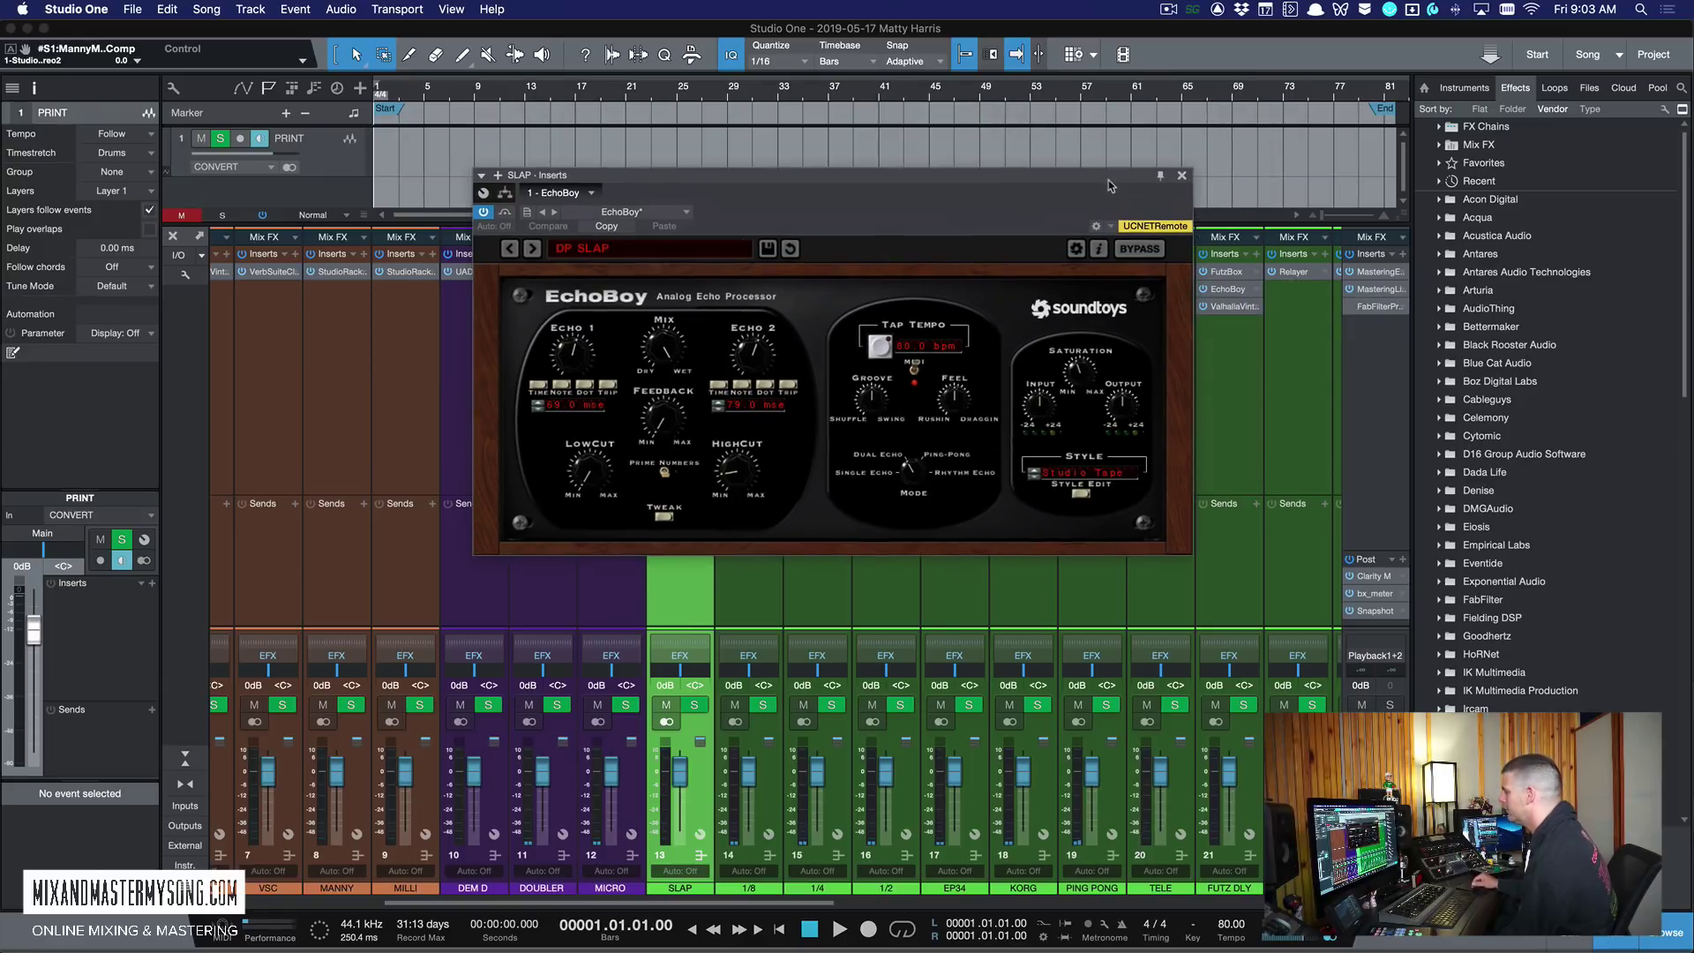
{"action": "left_click", "coordinate": [1182, 177]}
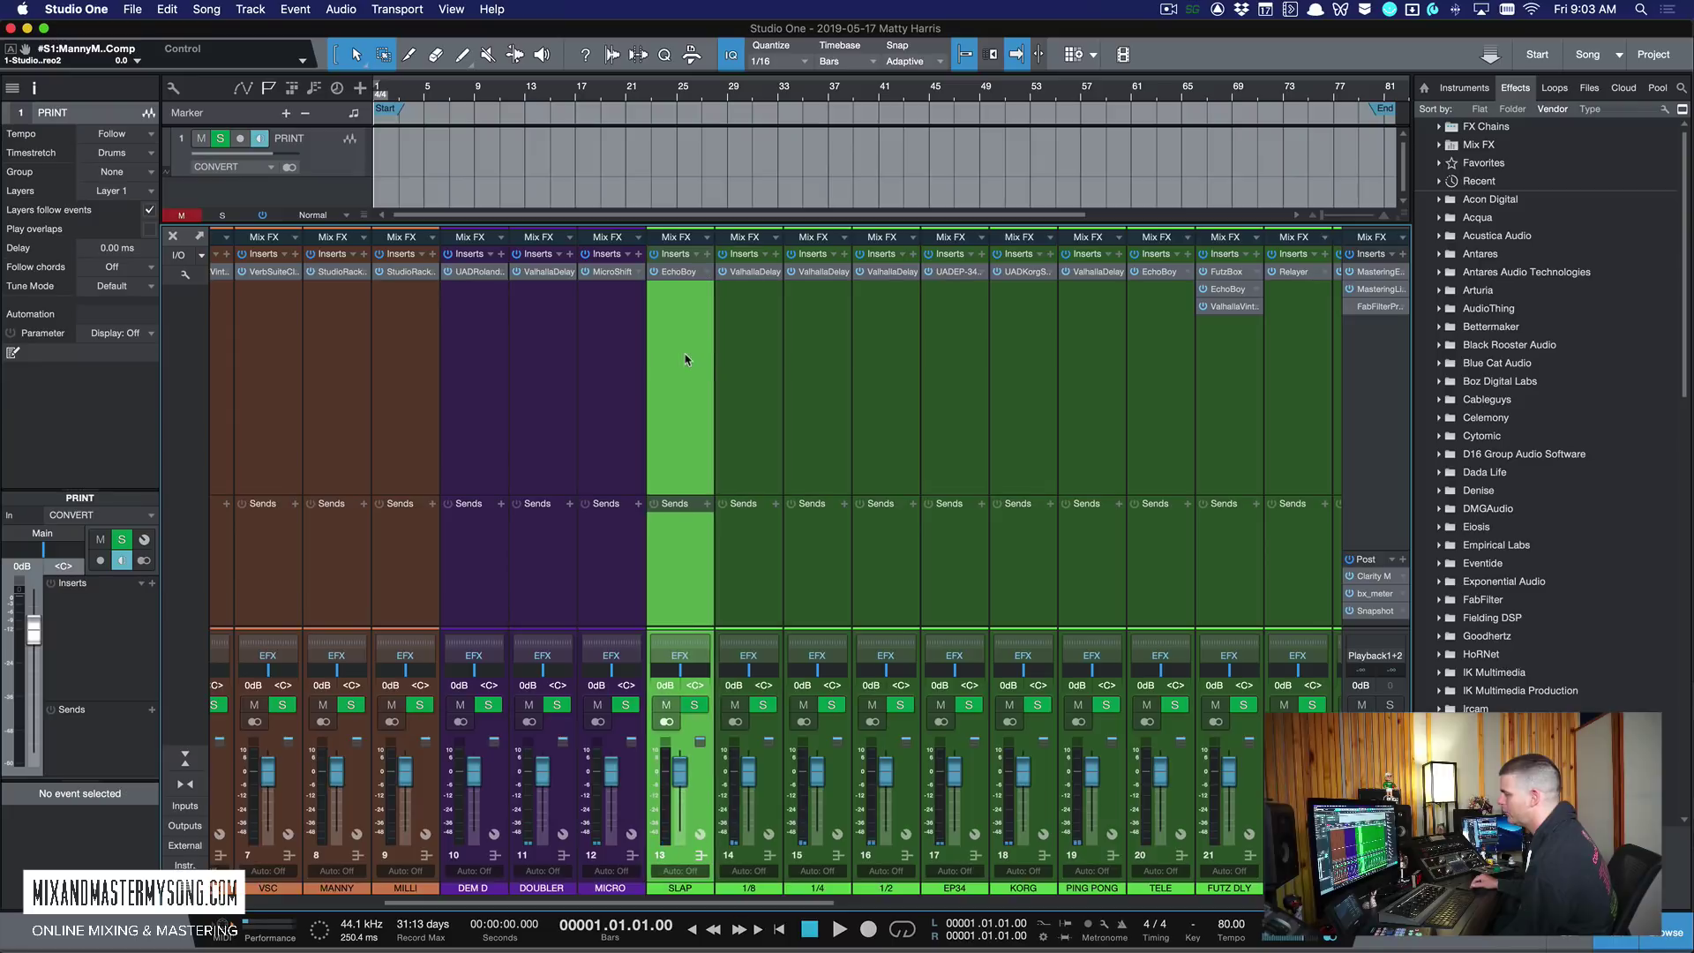
{"action": "scroll", "coordinate": [712, 357], "scroll_direction": "right", "scroll_amount": 3}
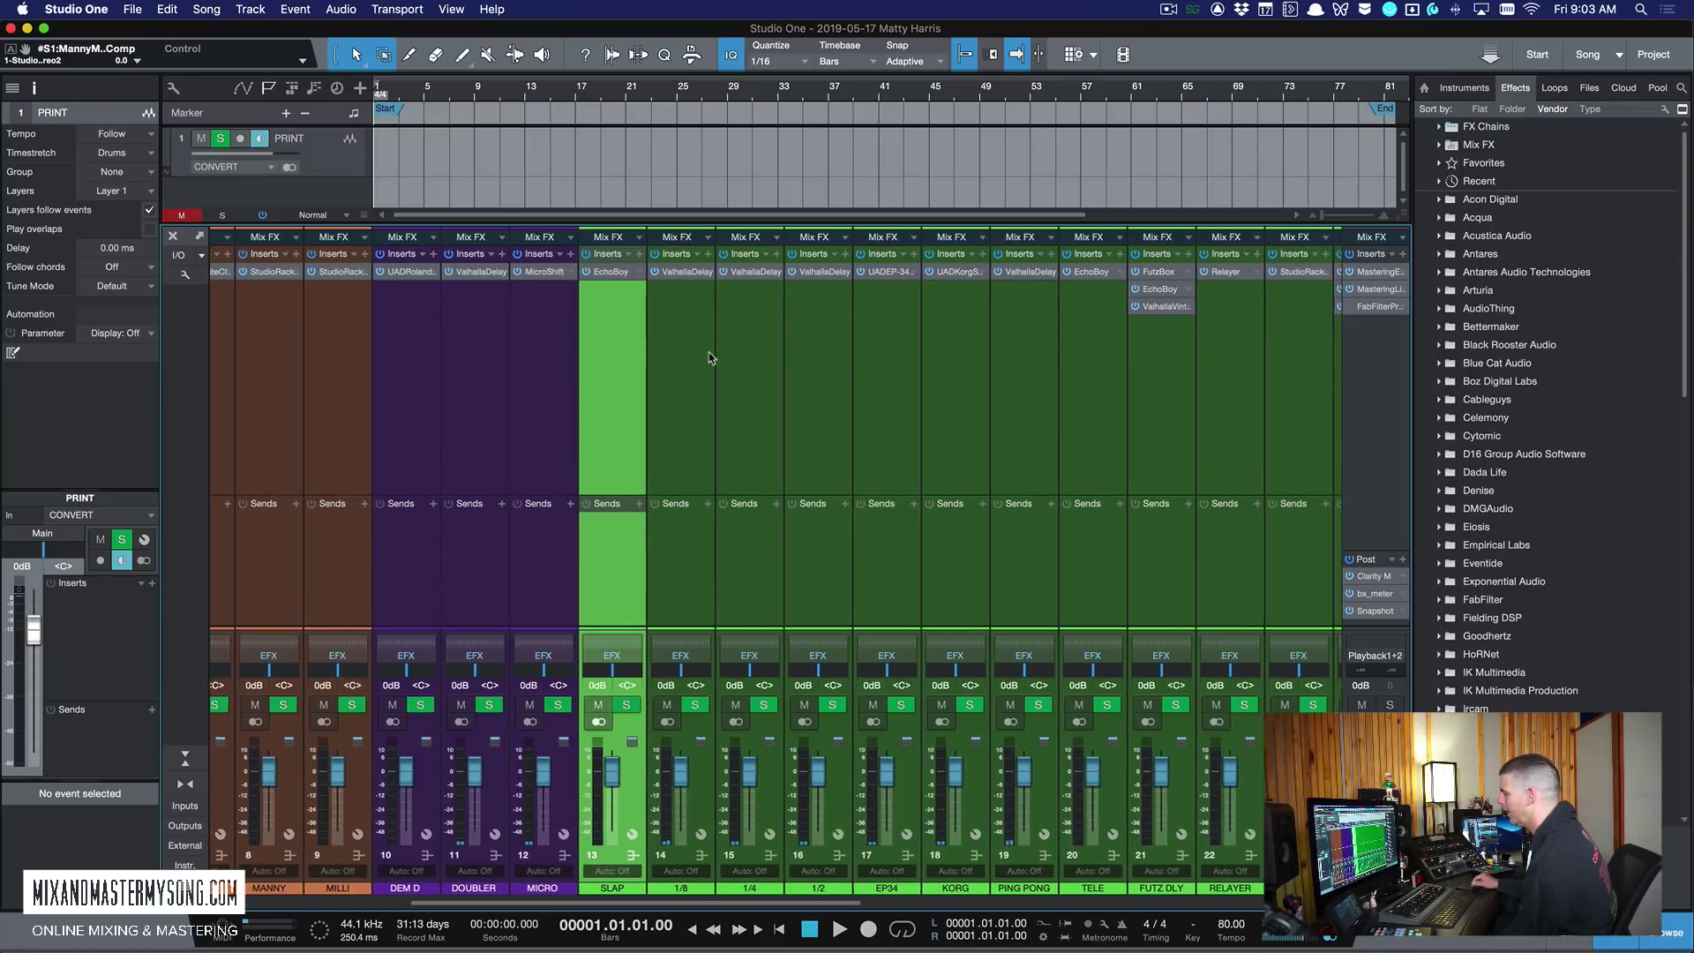
{"action": "left_click", "coordinate": [665, 353]}
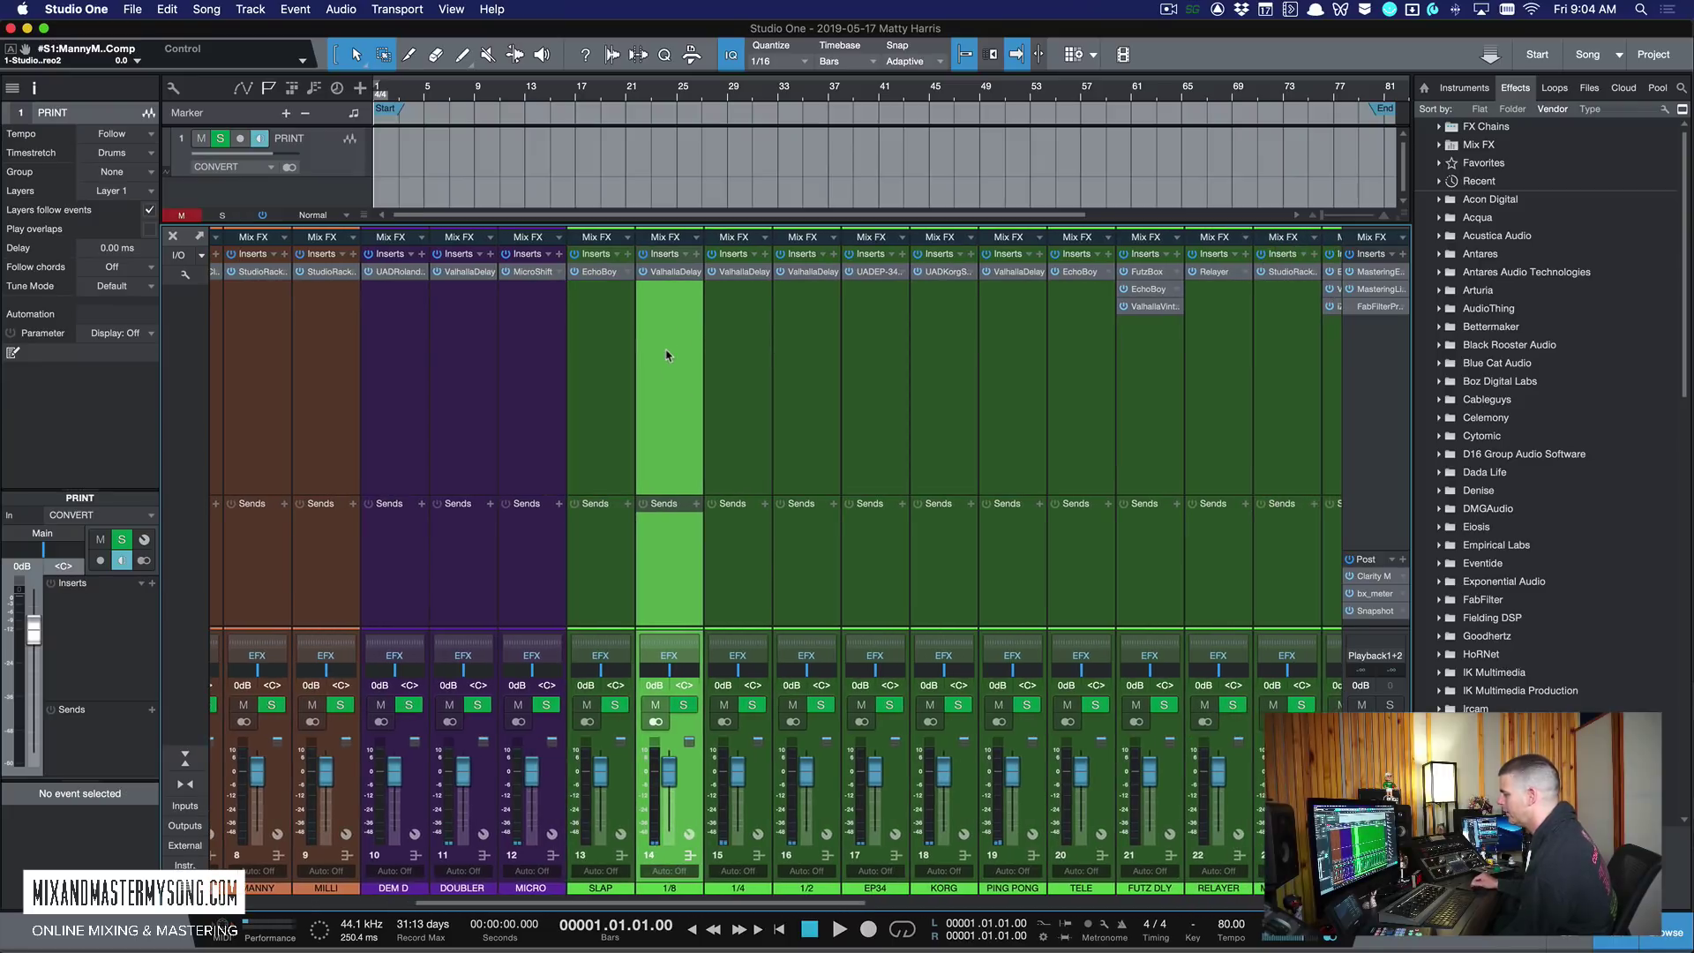
{"action": "scroll", "coordinate": [673, 352], "scroll_direction": "right", "scroll_amount": 2}
{"action": "left_click", "coordinate": [711, 360]}
{"action": "left_click", "coordinate": [772, 353]}
{"action": "left_click", "coordinate": [653, 339]}
{"action": "left_click", "coordinate": [698, 335]}
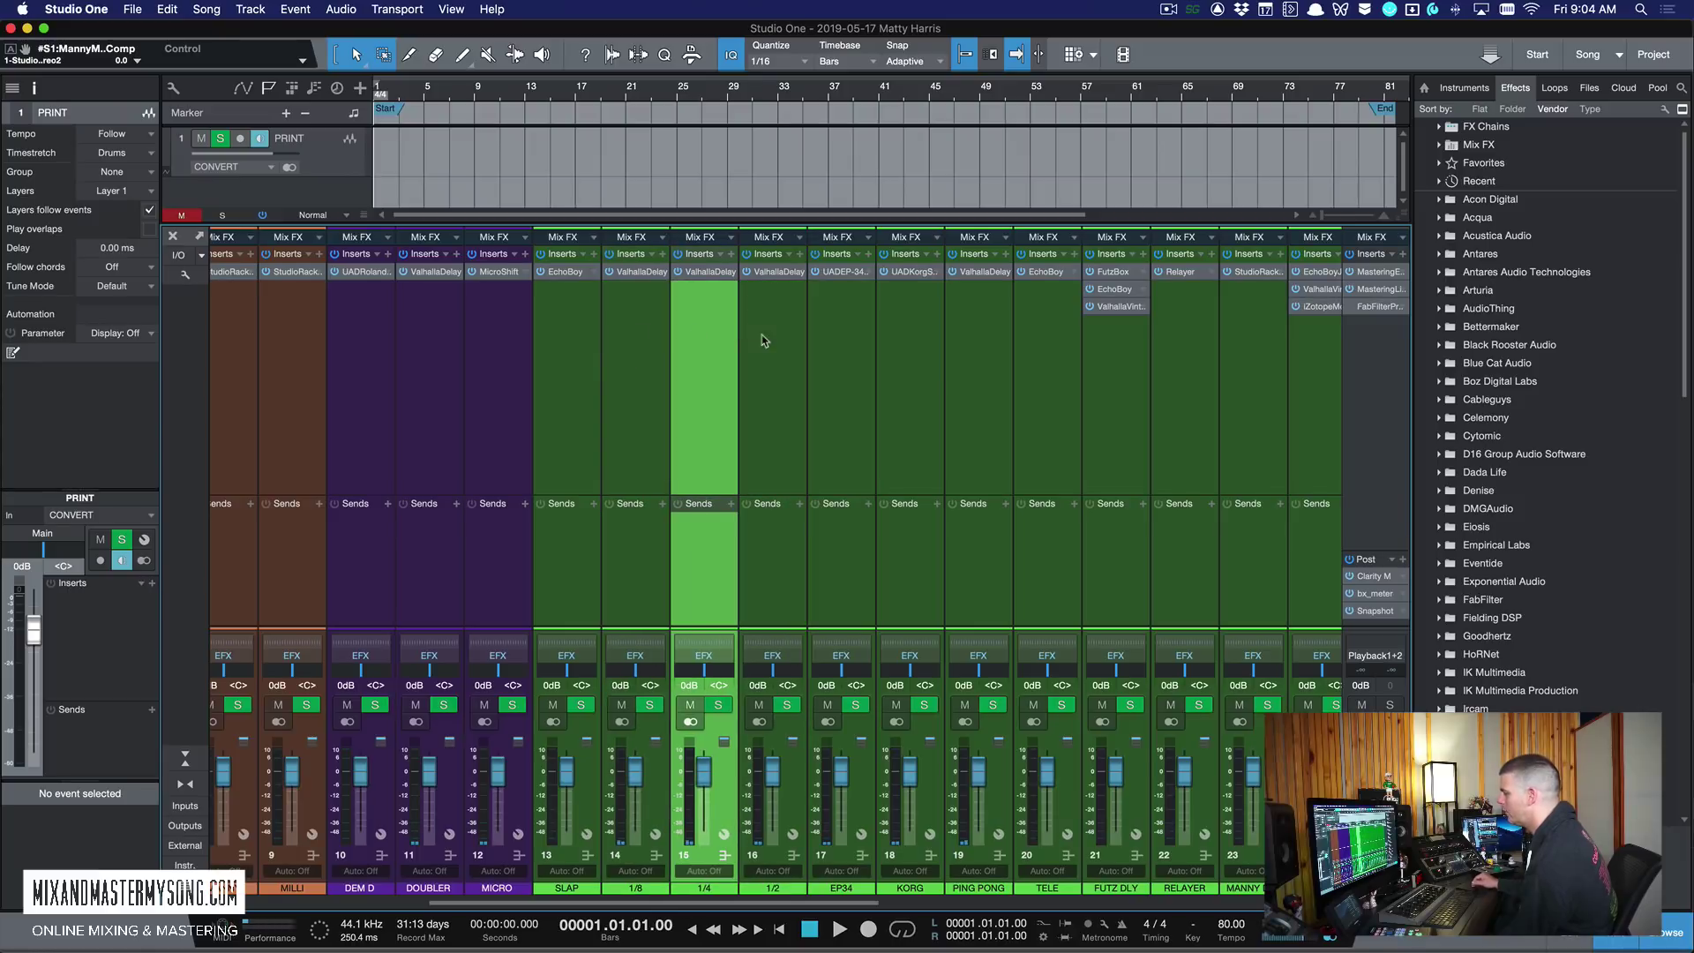
{"action": "left_click", "coordinate": [766, 340]}
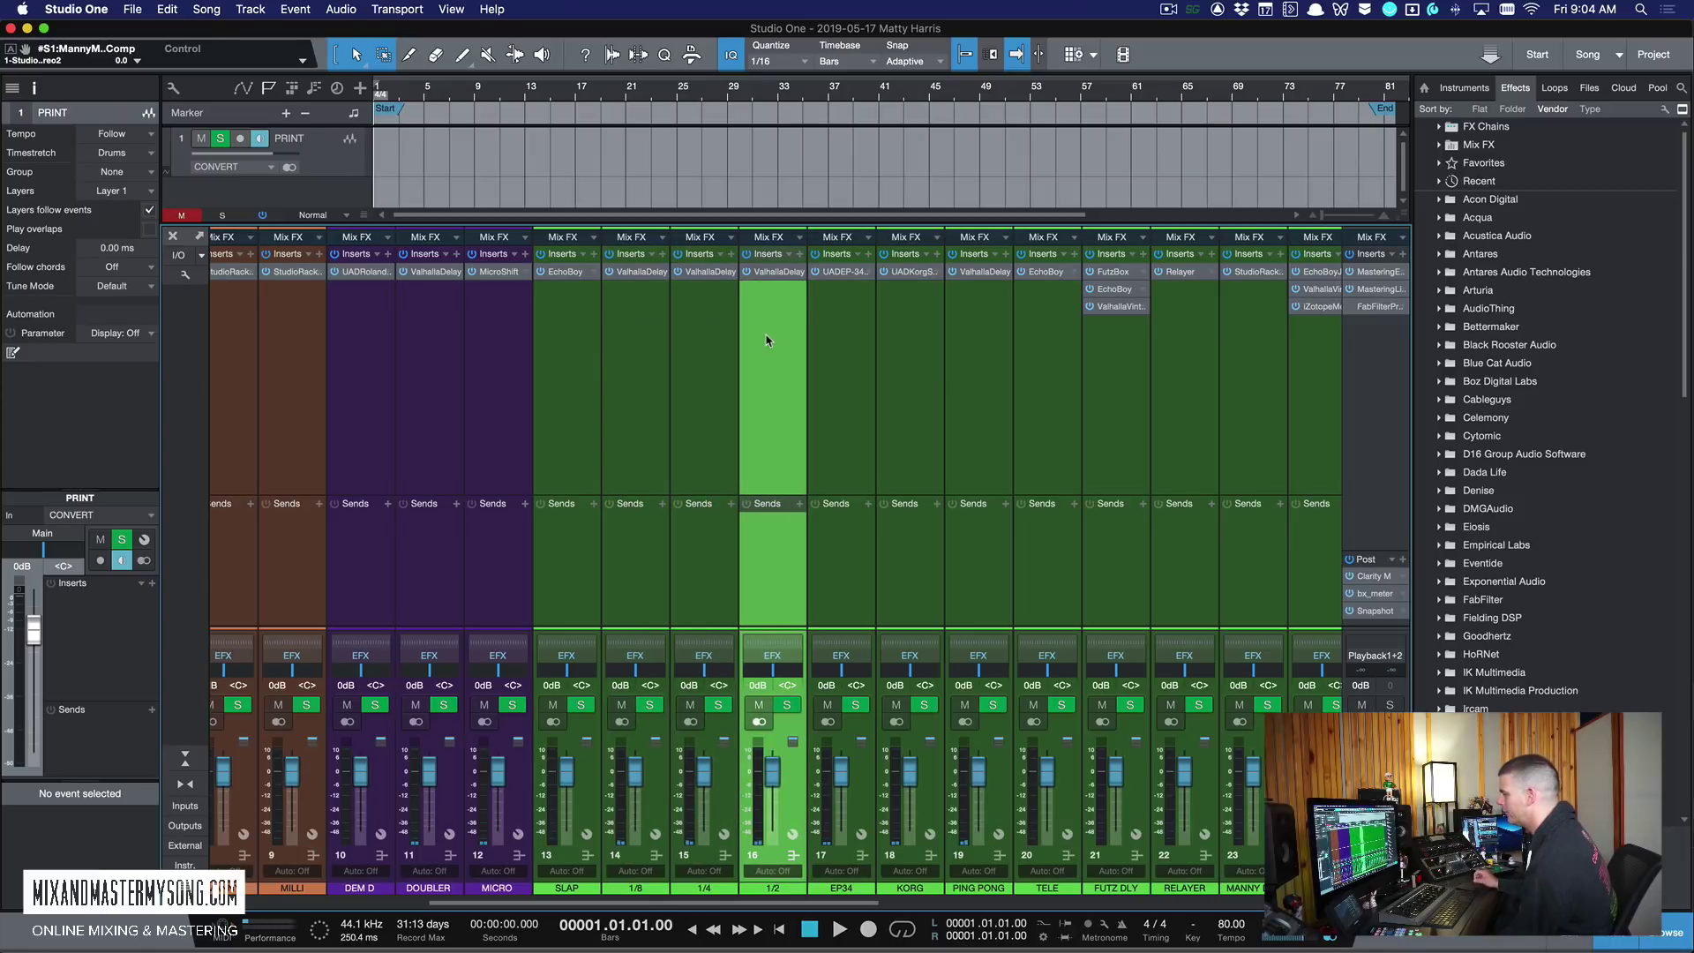
{"action": "left_click", "coordinate": [702, 271]}
{"action": "left_click_drag", "start_coordinate": [777, 392], "coordinate": [741, 303]}
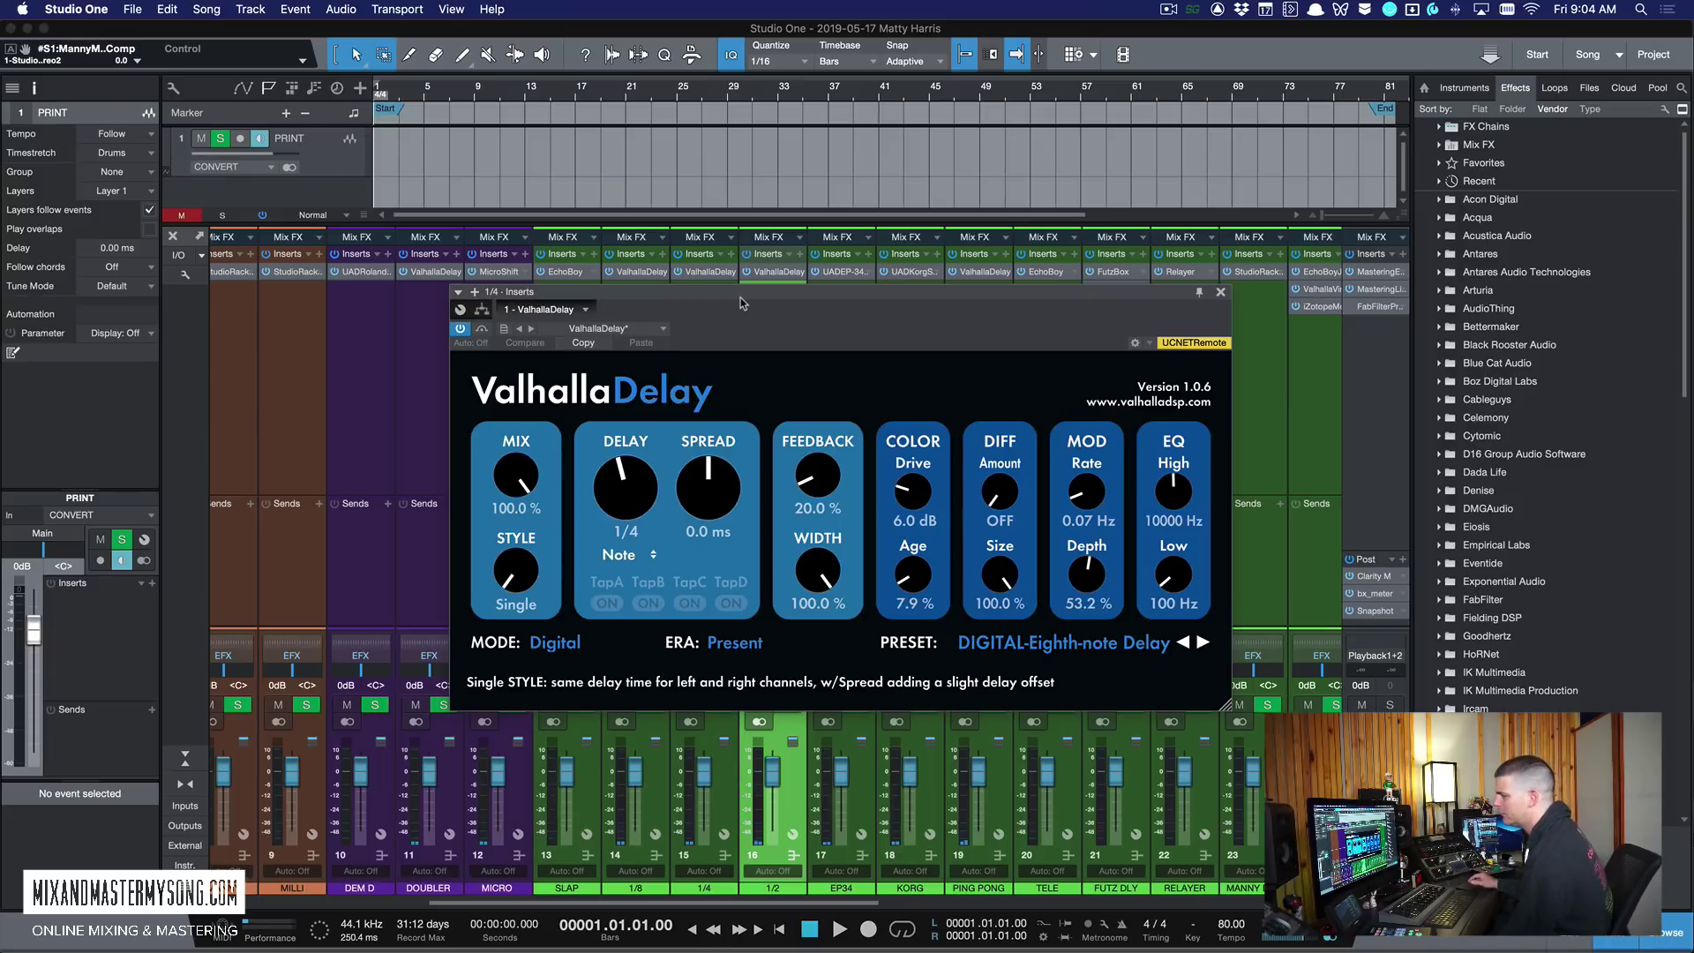
{"action": "left_click_drag", "start_coordinate": [740, 303], "coordinate": [722, 337]}
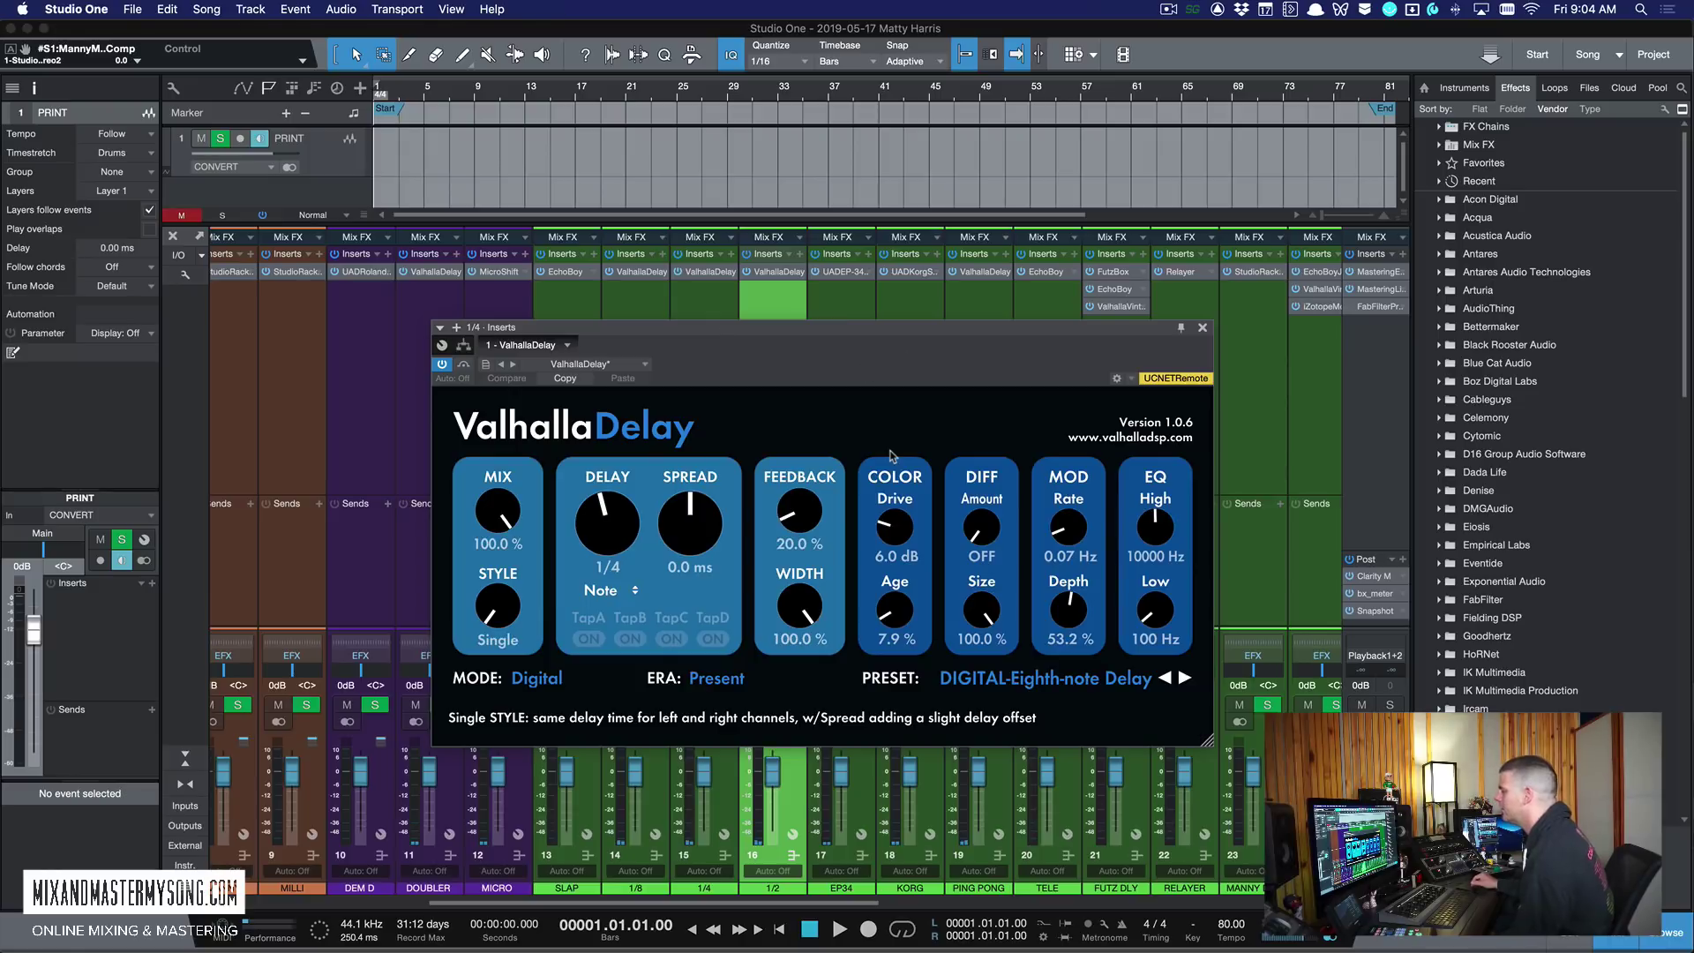
{"action": "left_click_drag", "start_coordinate": [893, 330], "coordinate": [854, 331]}
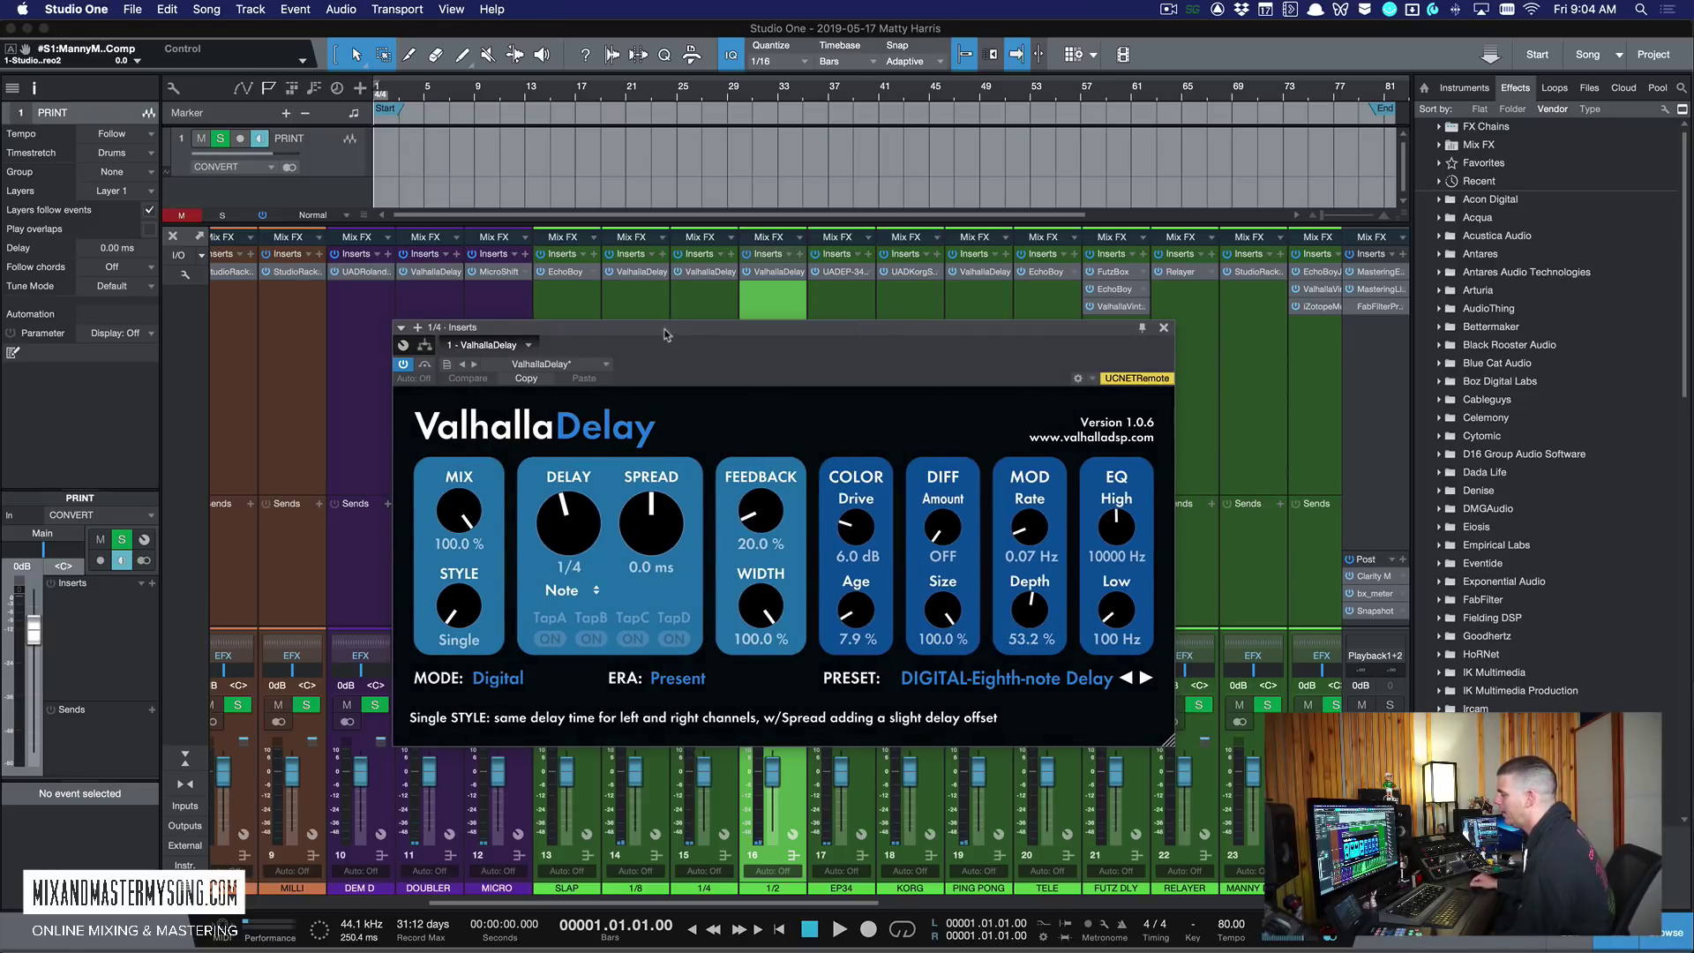
{"action": "left_click_drag", "start_coordinate": [665, 334], "coordinate": [729, 333]}
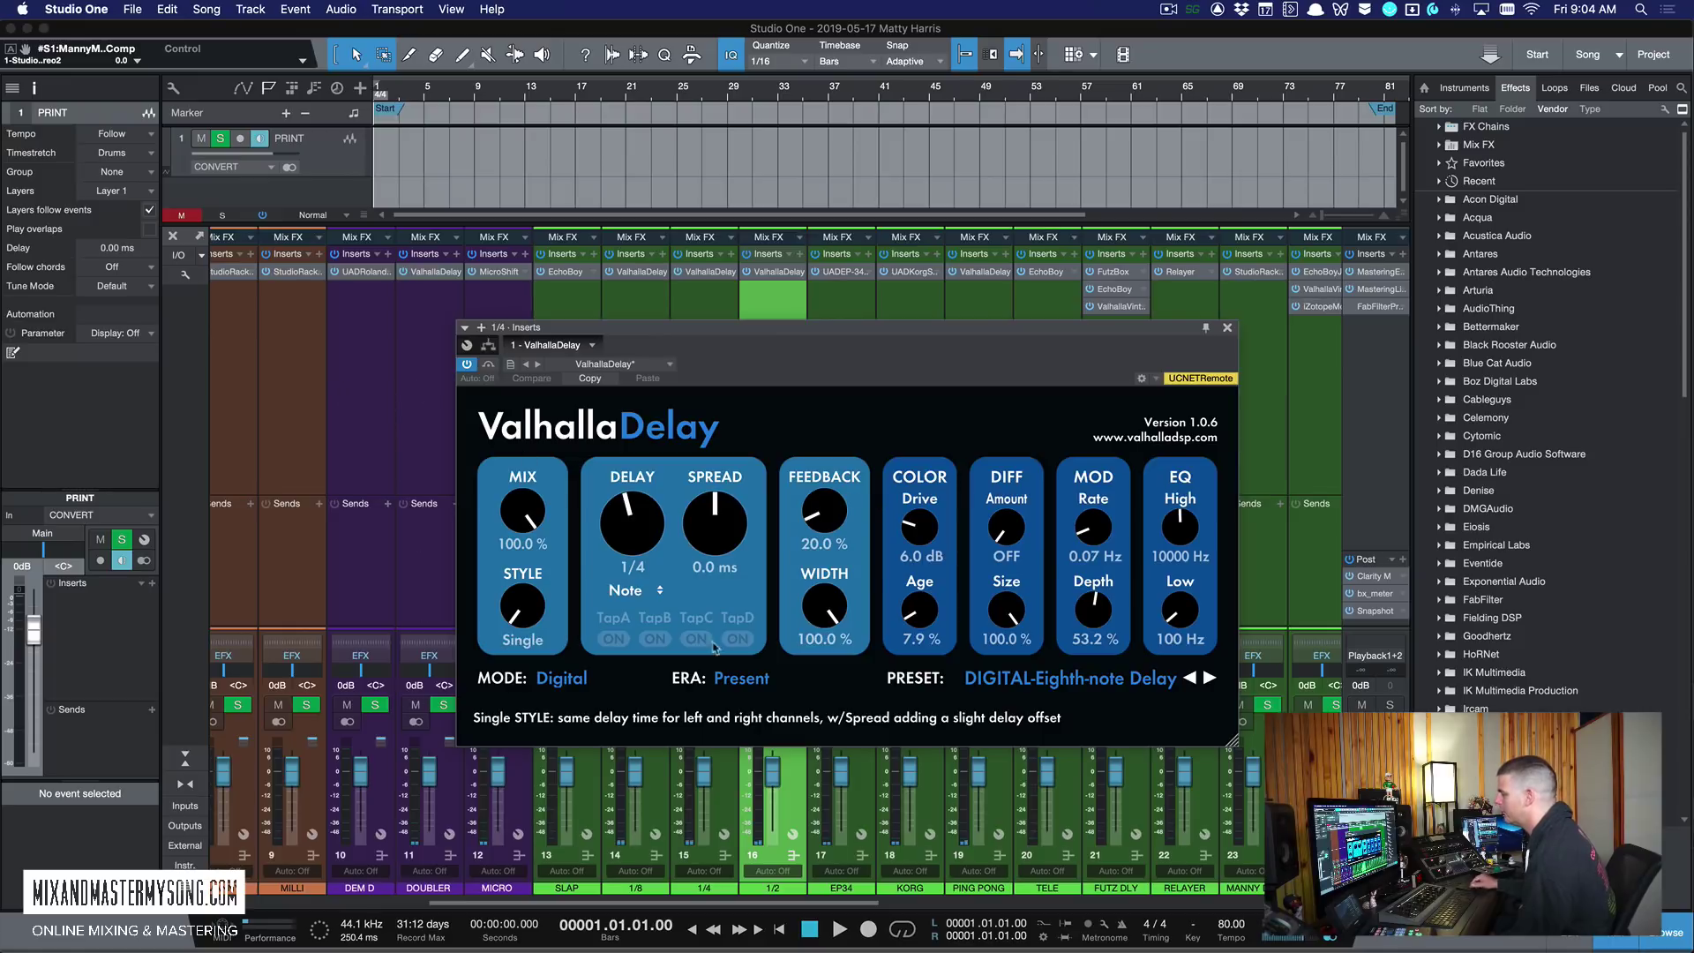
{"action": "left_click_drag", "start_coordinate": [1062, 334], "coordinate": [982, 319]}
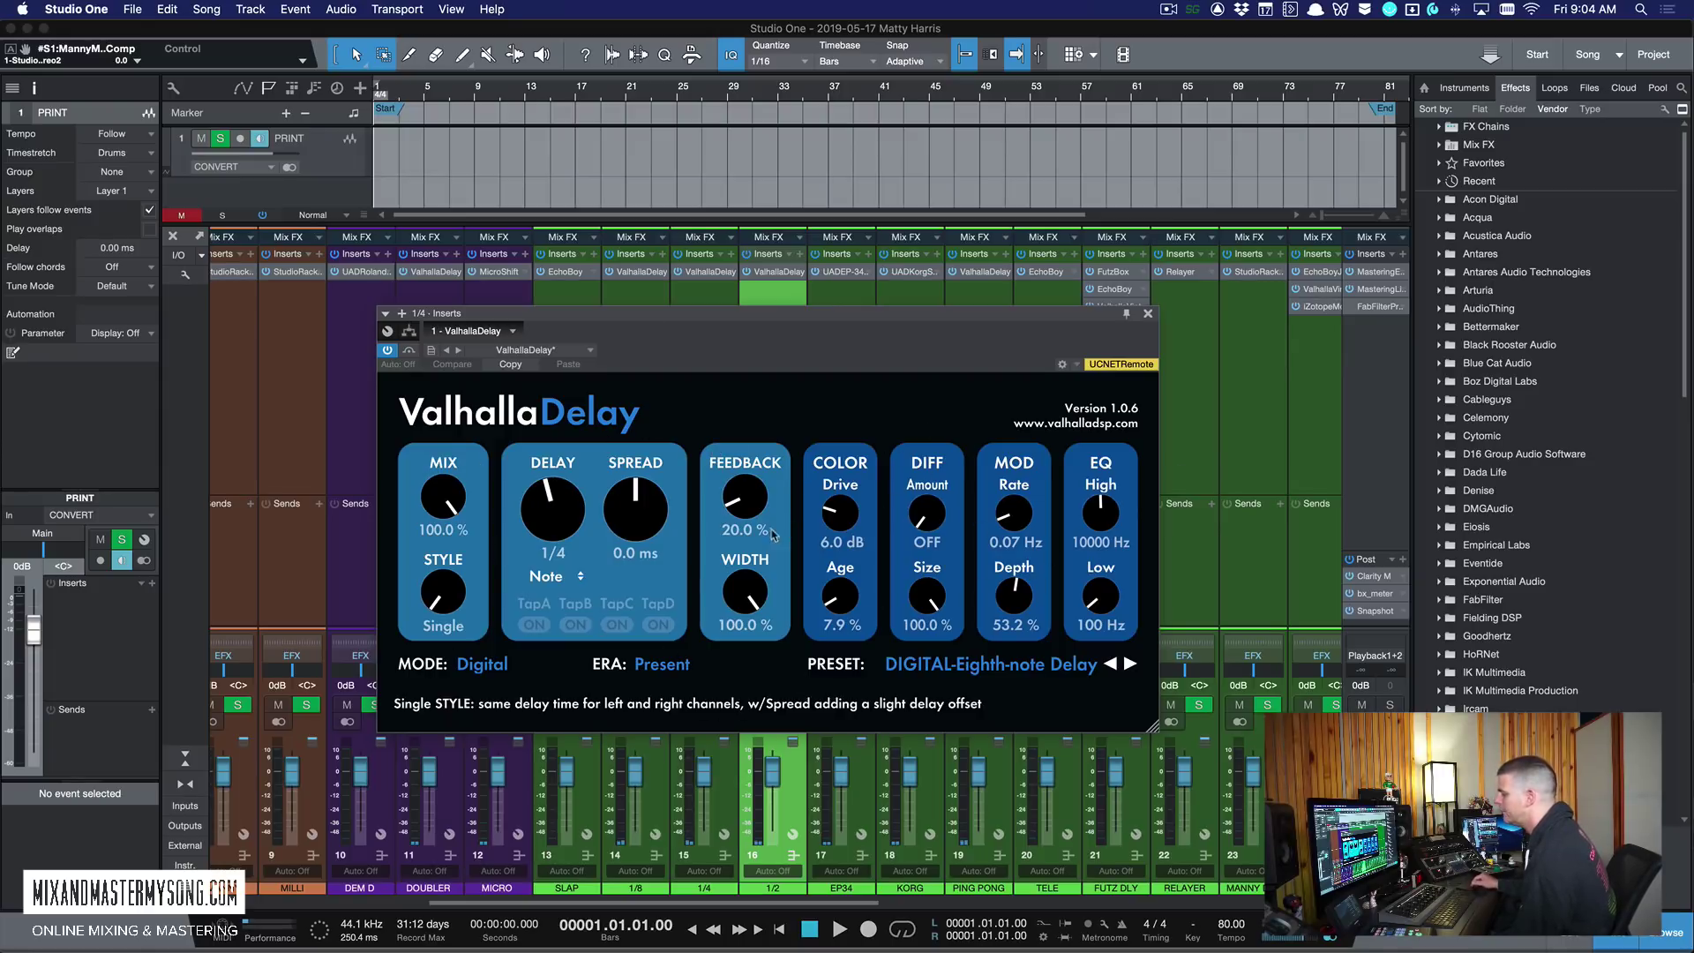
{"action": "left_click", "coordinate": [482, 664]}
{"action": "left_click", "coordinate": [774, 427]}
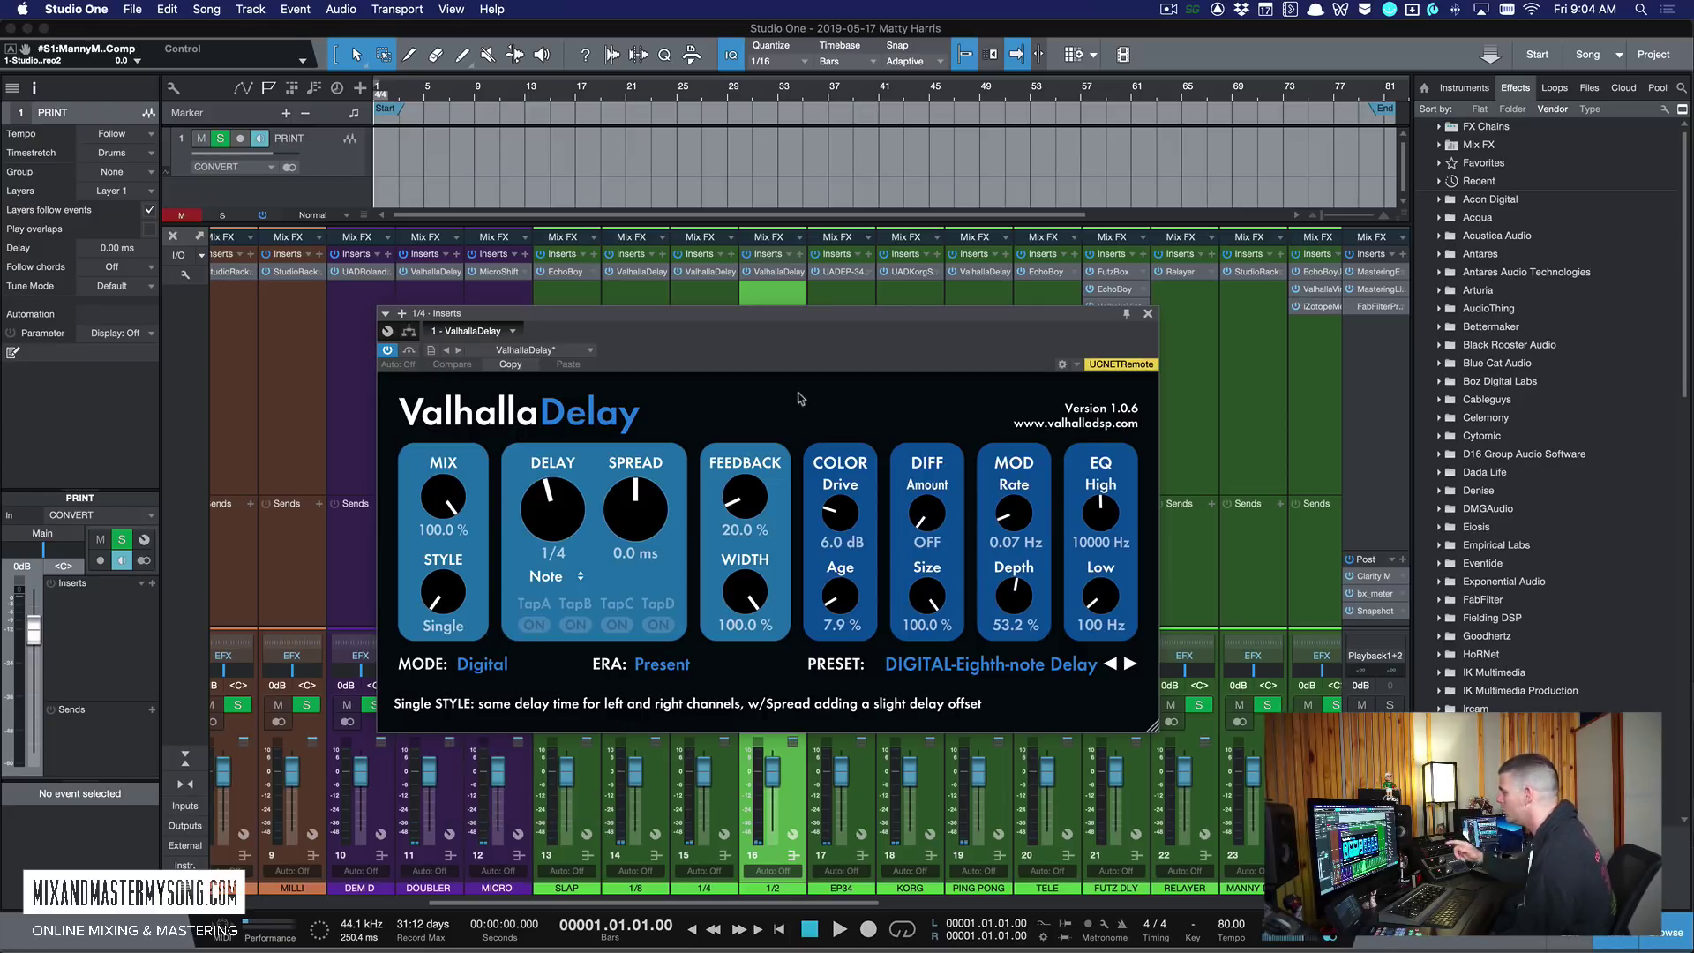
{"action": "left_click_drag", "start_coordinate": [1059, 307], "coordinate": [1091, 297]}
{"action": "left_click", "coordinate": [1178, 304]}
{"action": "left_click", "coordinate": [852, 357]}
{"action": "scroll", "coordinate": [806, 382], "scroll_direction": "right", "scroll_amount": 3}
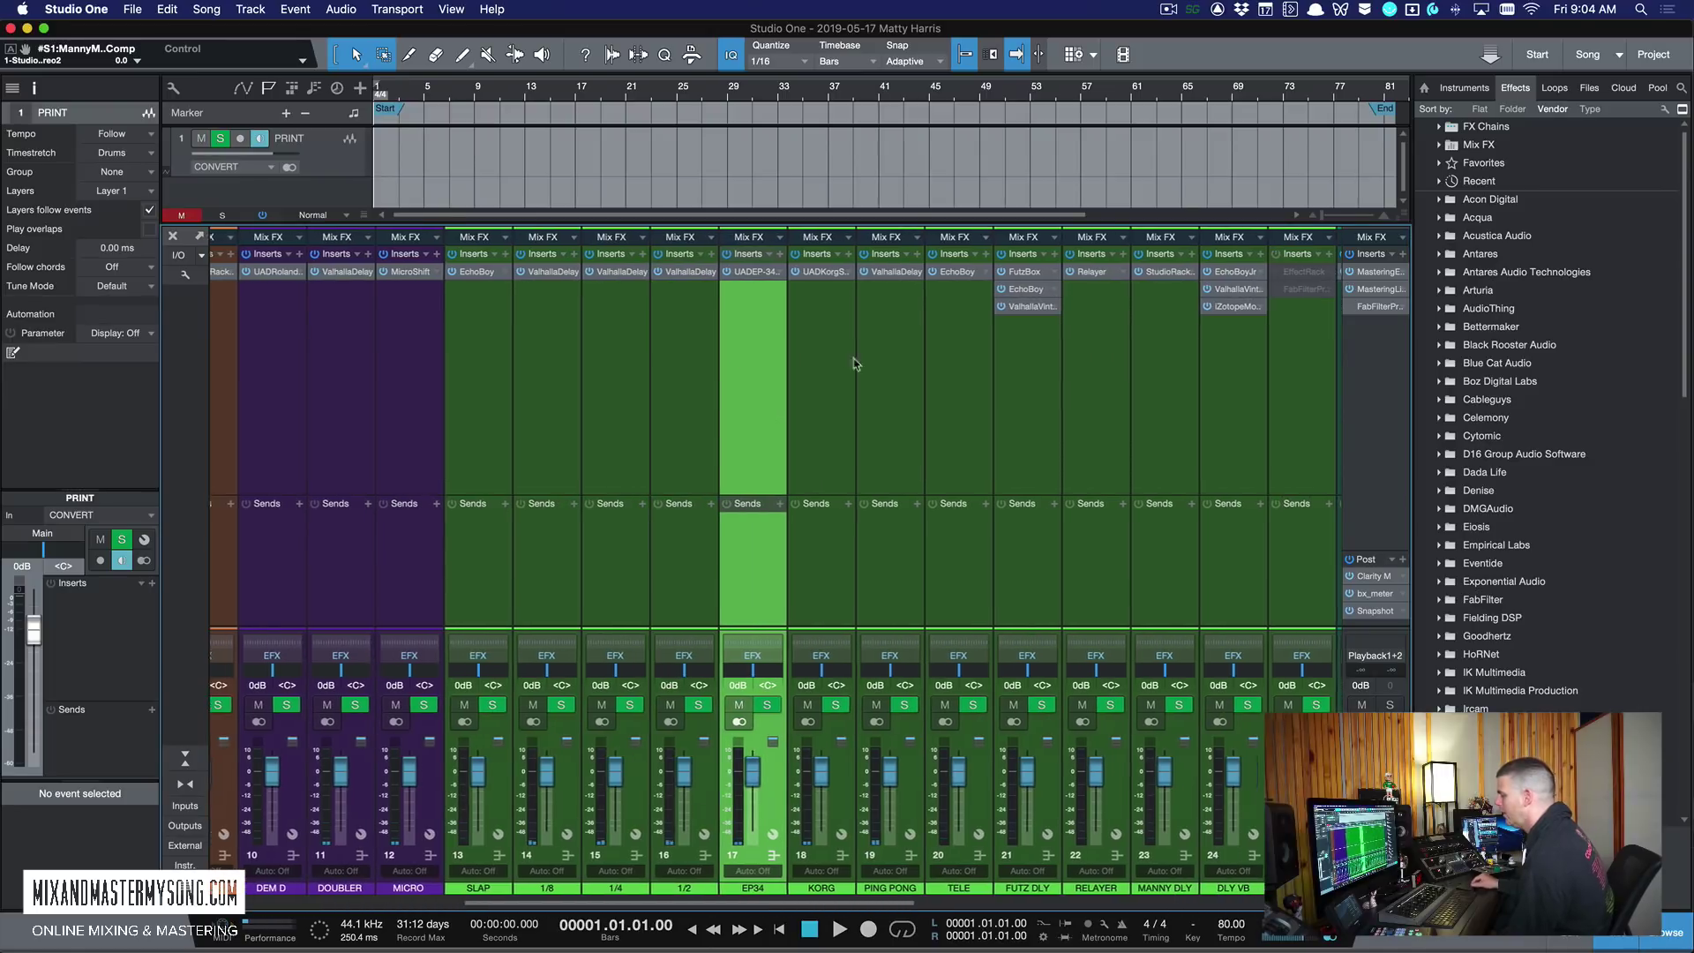
{"action": "left_click", "coordinate": [745, 271]}
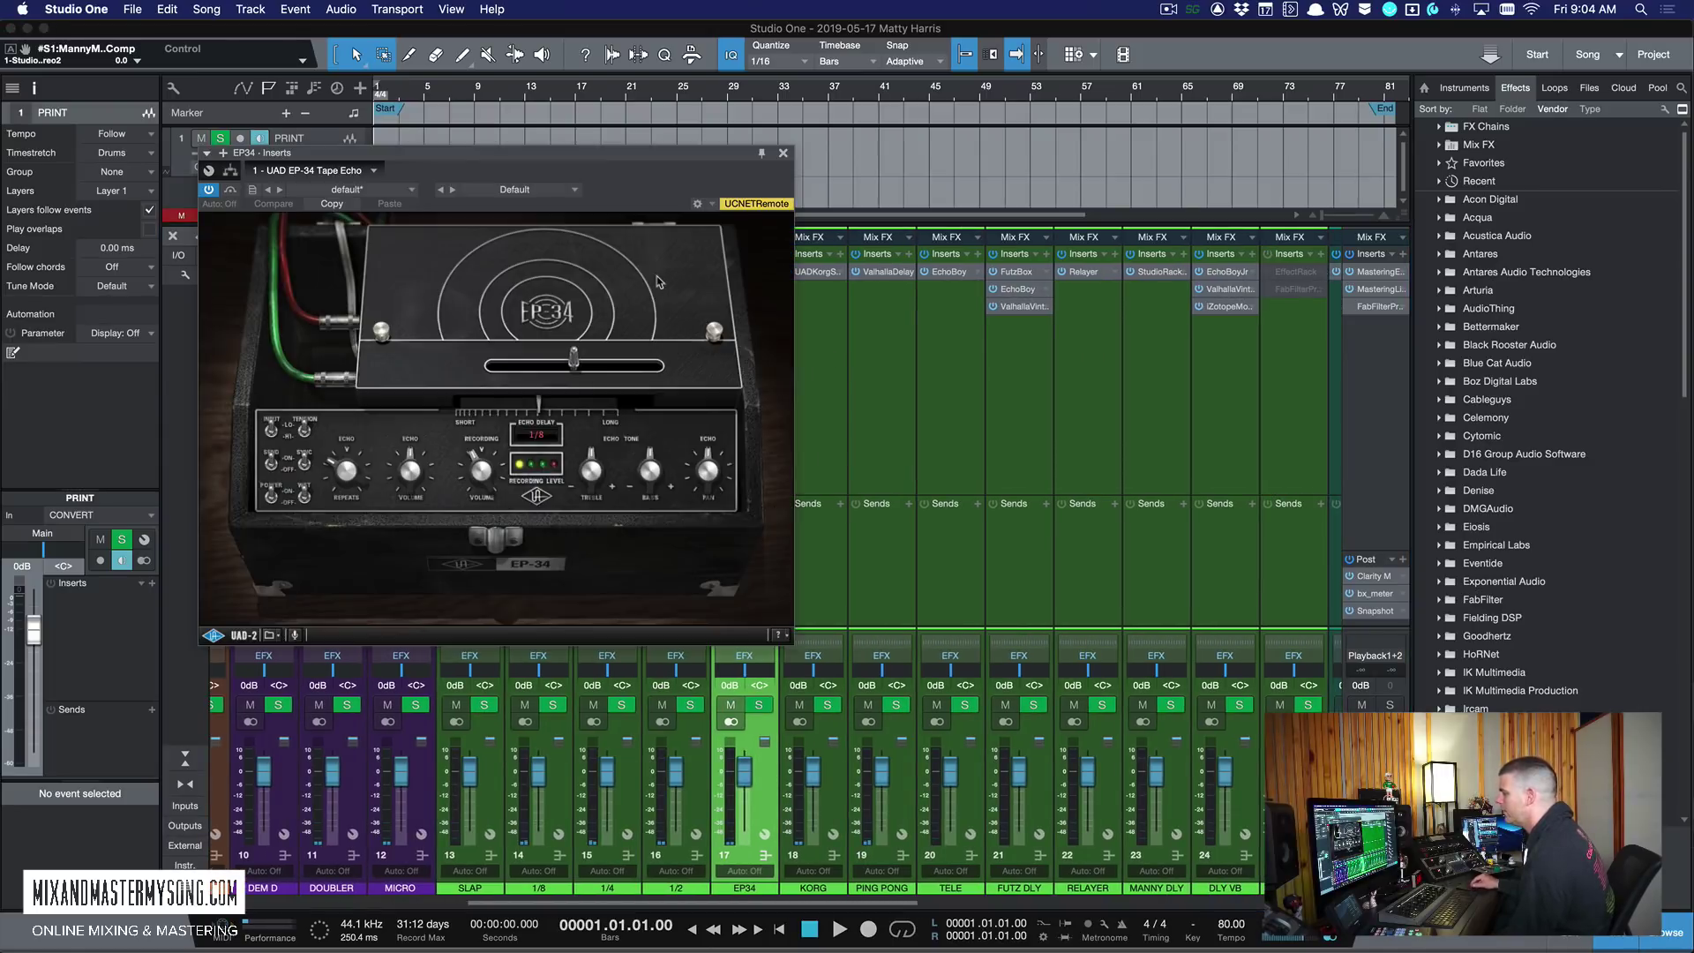
{"action": "left_click_drag", "start_coordinate": [641, 148], "coordinate": [760, 236]}
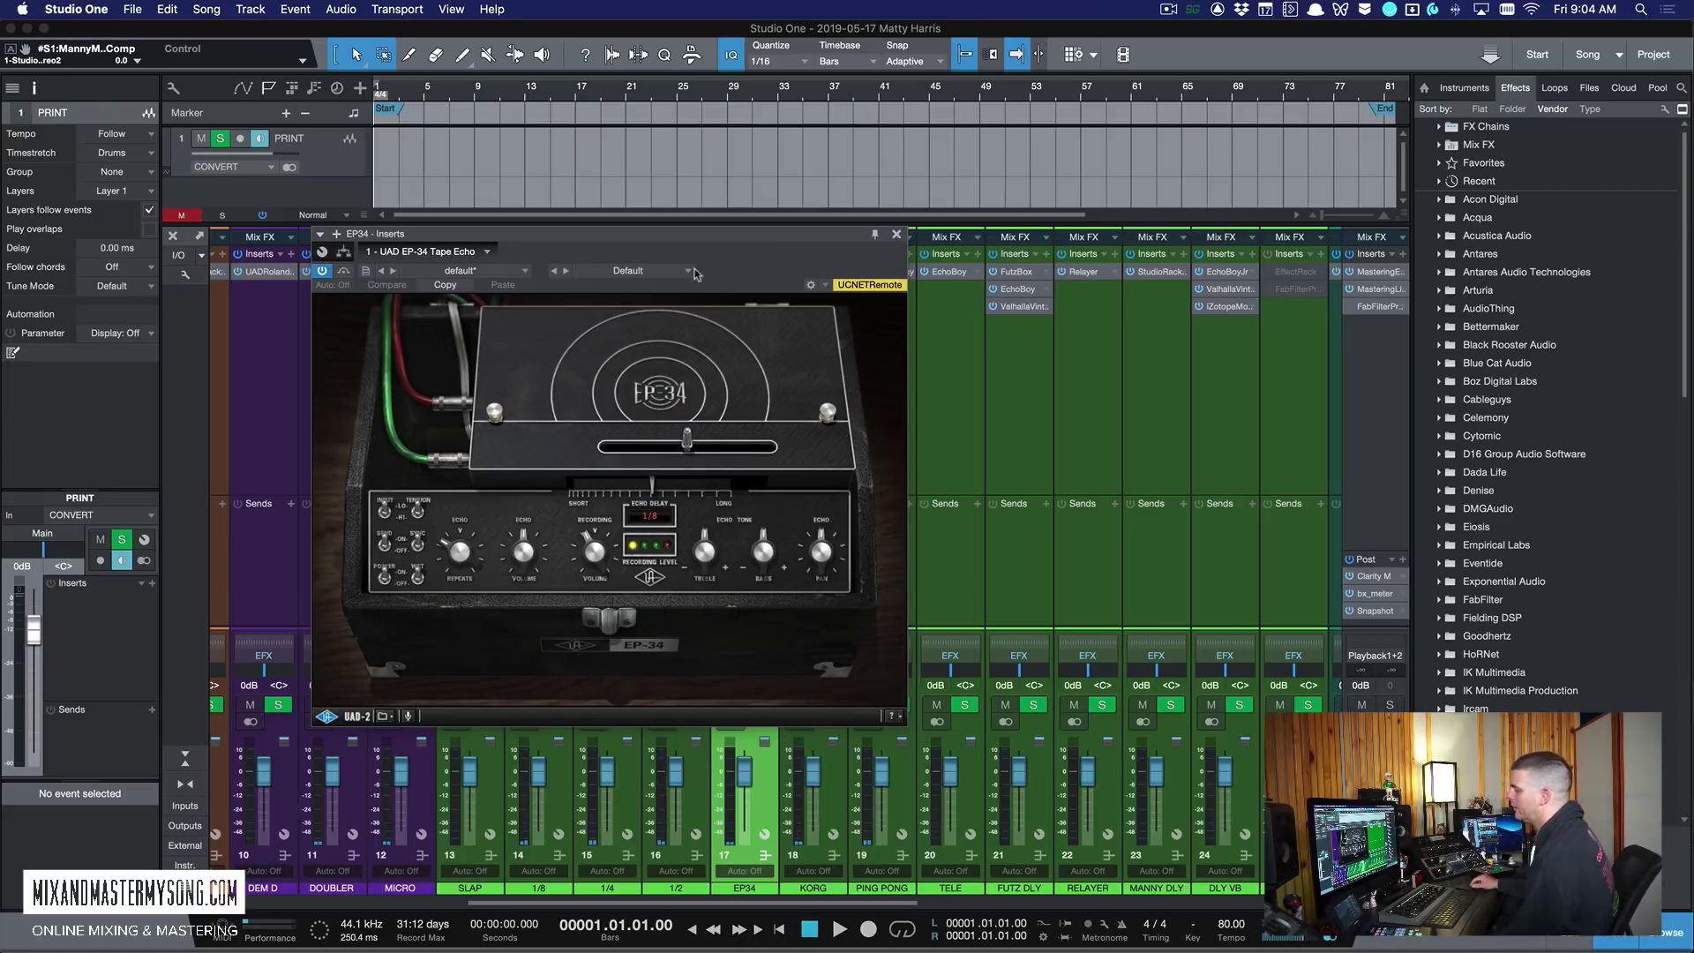
{"action": "left_click", "coordinate": [897, 234]}
{"action": "left_click", "coordinate": [801, 353]}
{"action": "scroll", "coordinate": [971, 357], "scroll_direction": "right", "scroll_amount": 1}
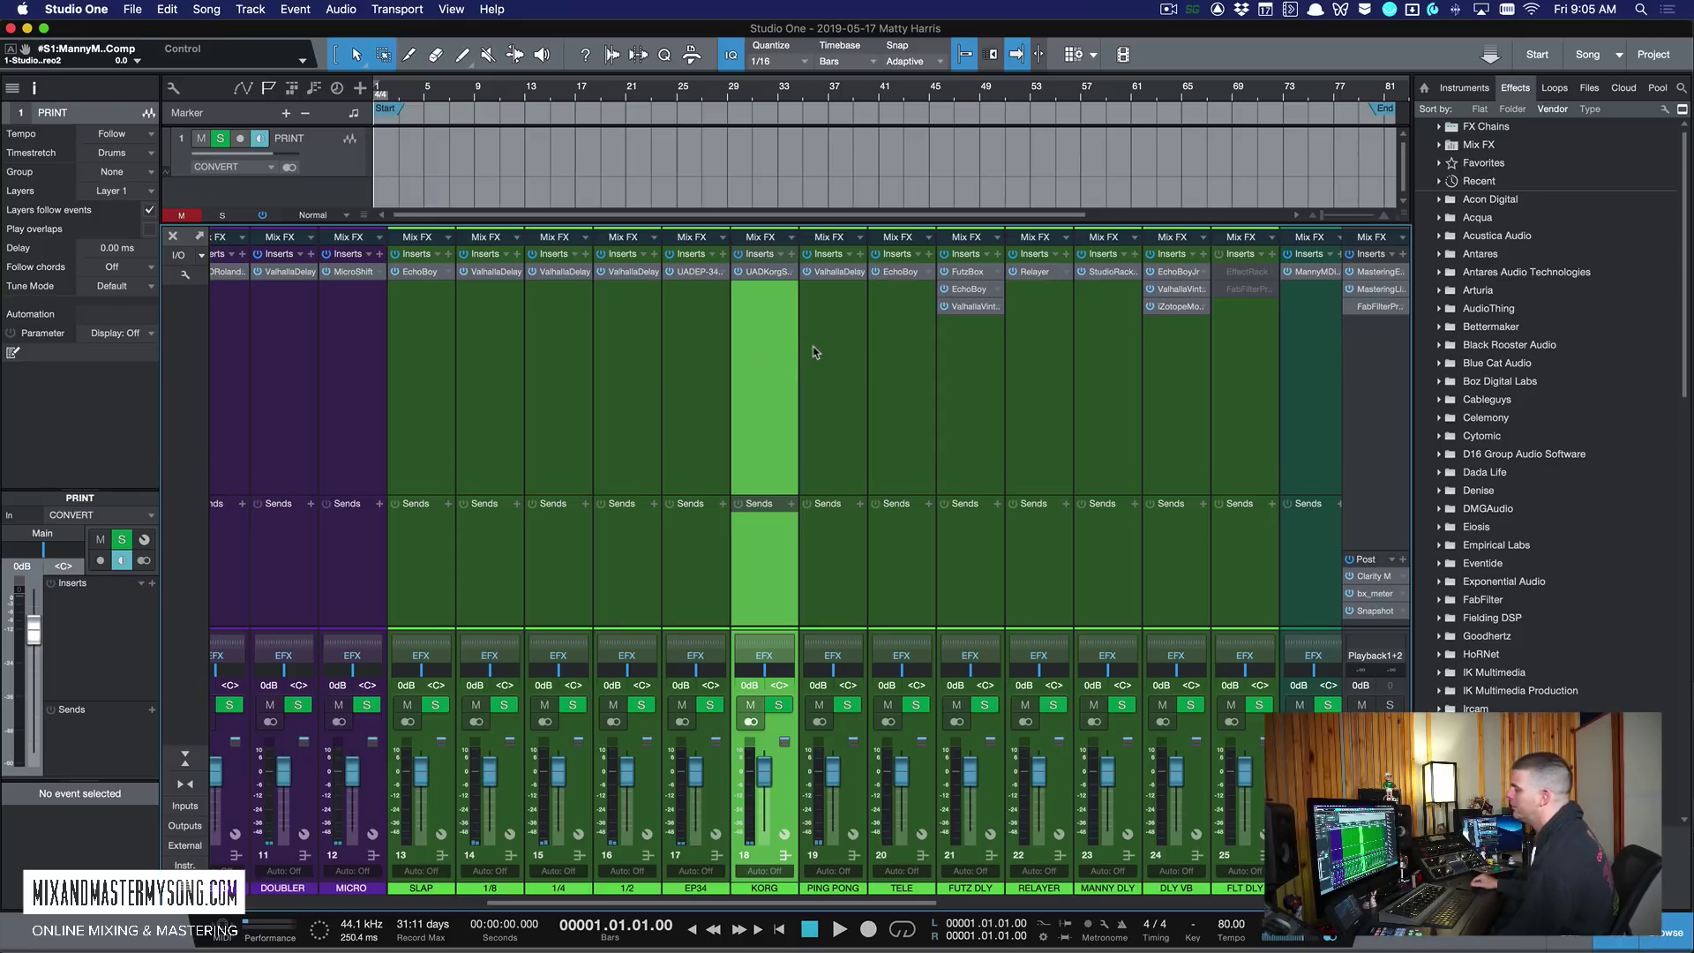
Step: Open and close the Korg SDD-3000 delay on the KORG return
{"action": "scroll", "coordinate": [814, 351], "scroll_direction": "right", "scroll_amount": 2}
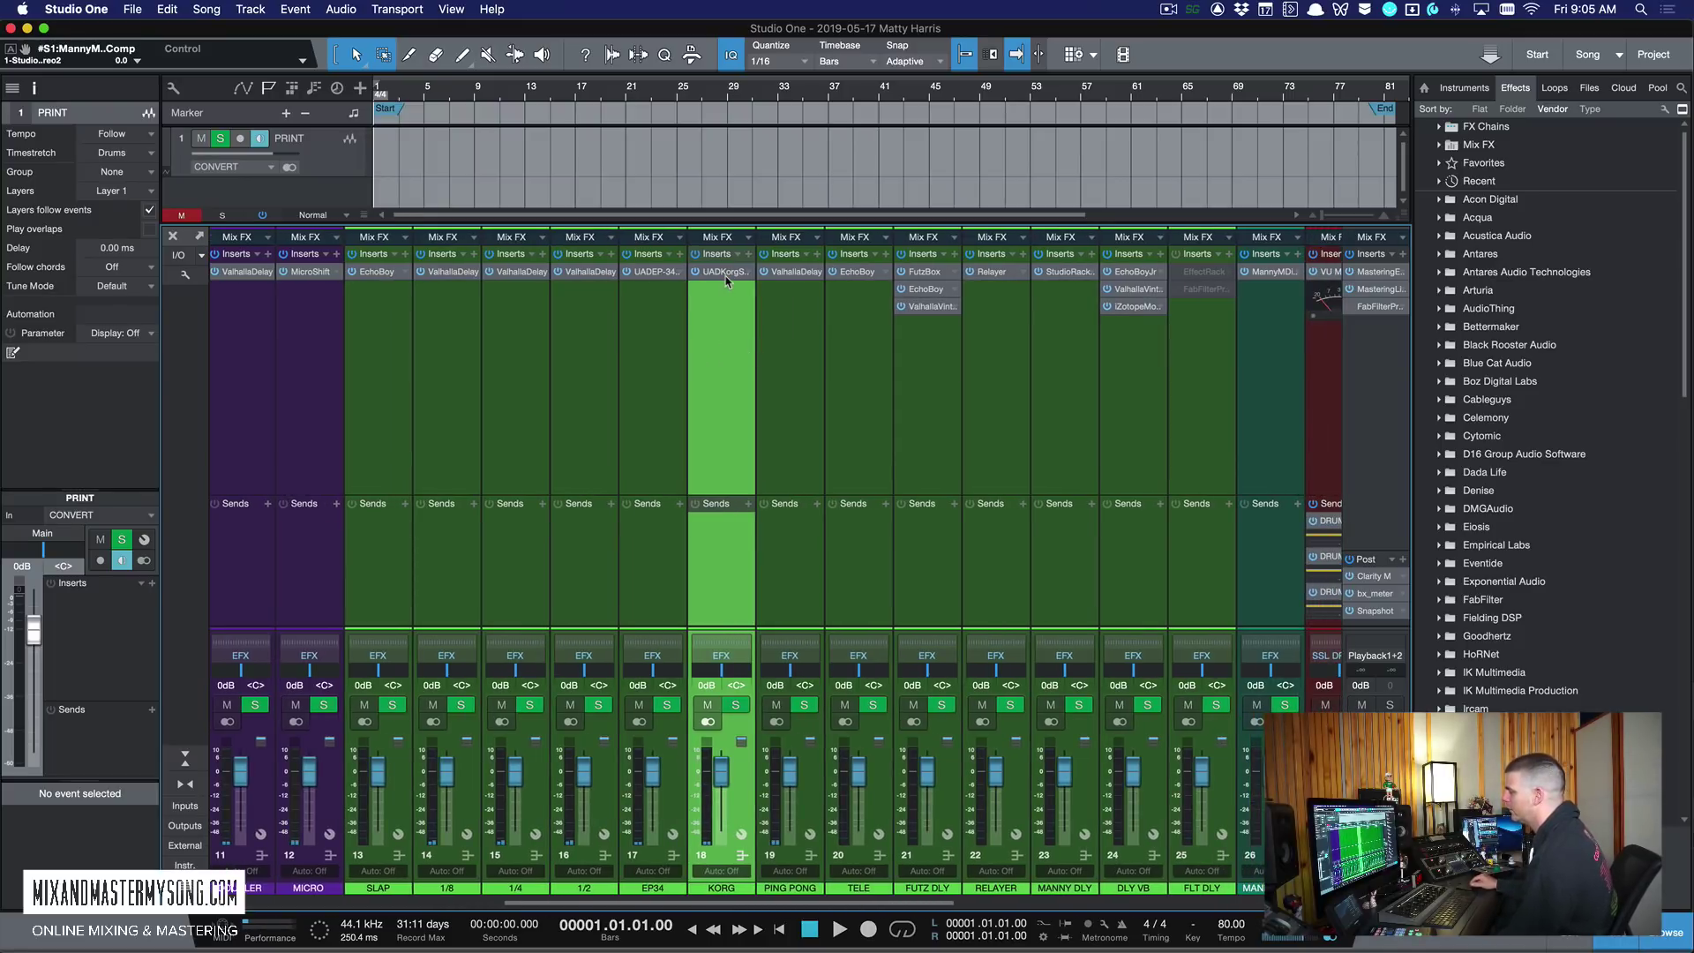
{"action": "left_click", "coordinate": [726, 274]}
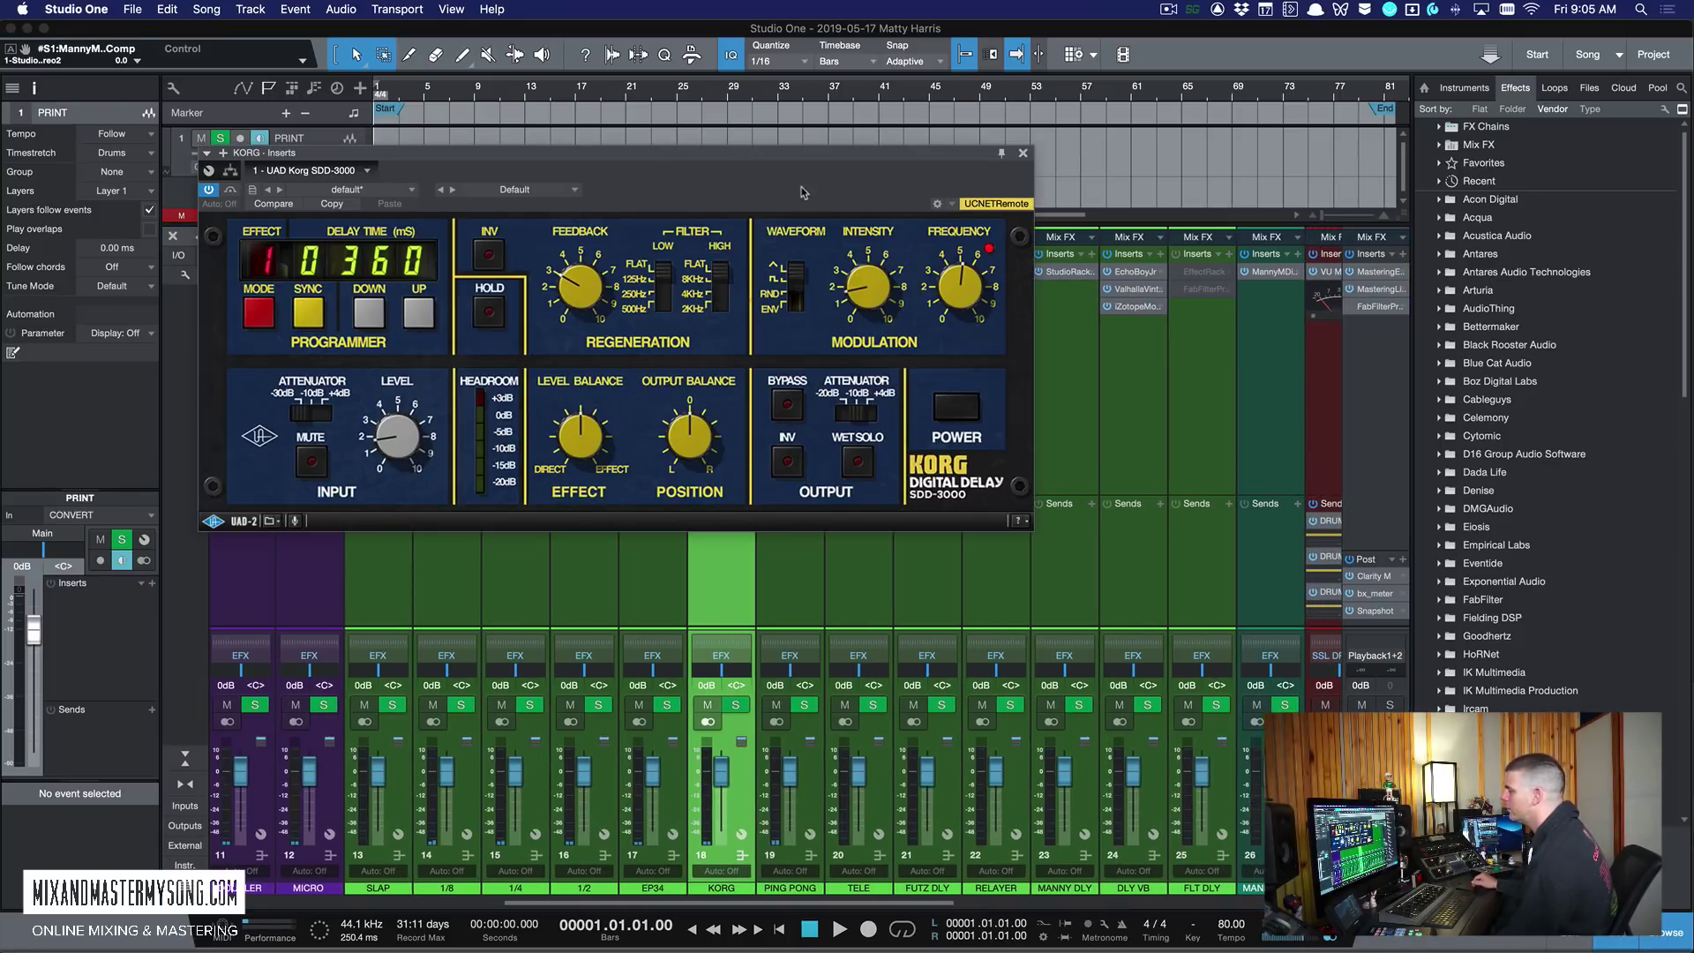
{"action": "left_click_drag", "start_coordinate": [818, 163], "coordinate": [929, 166]}
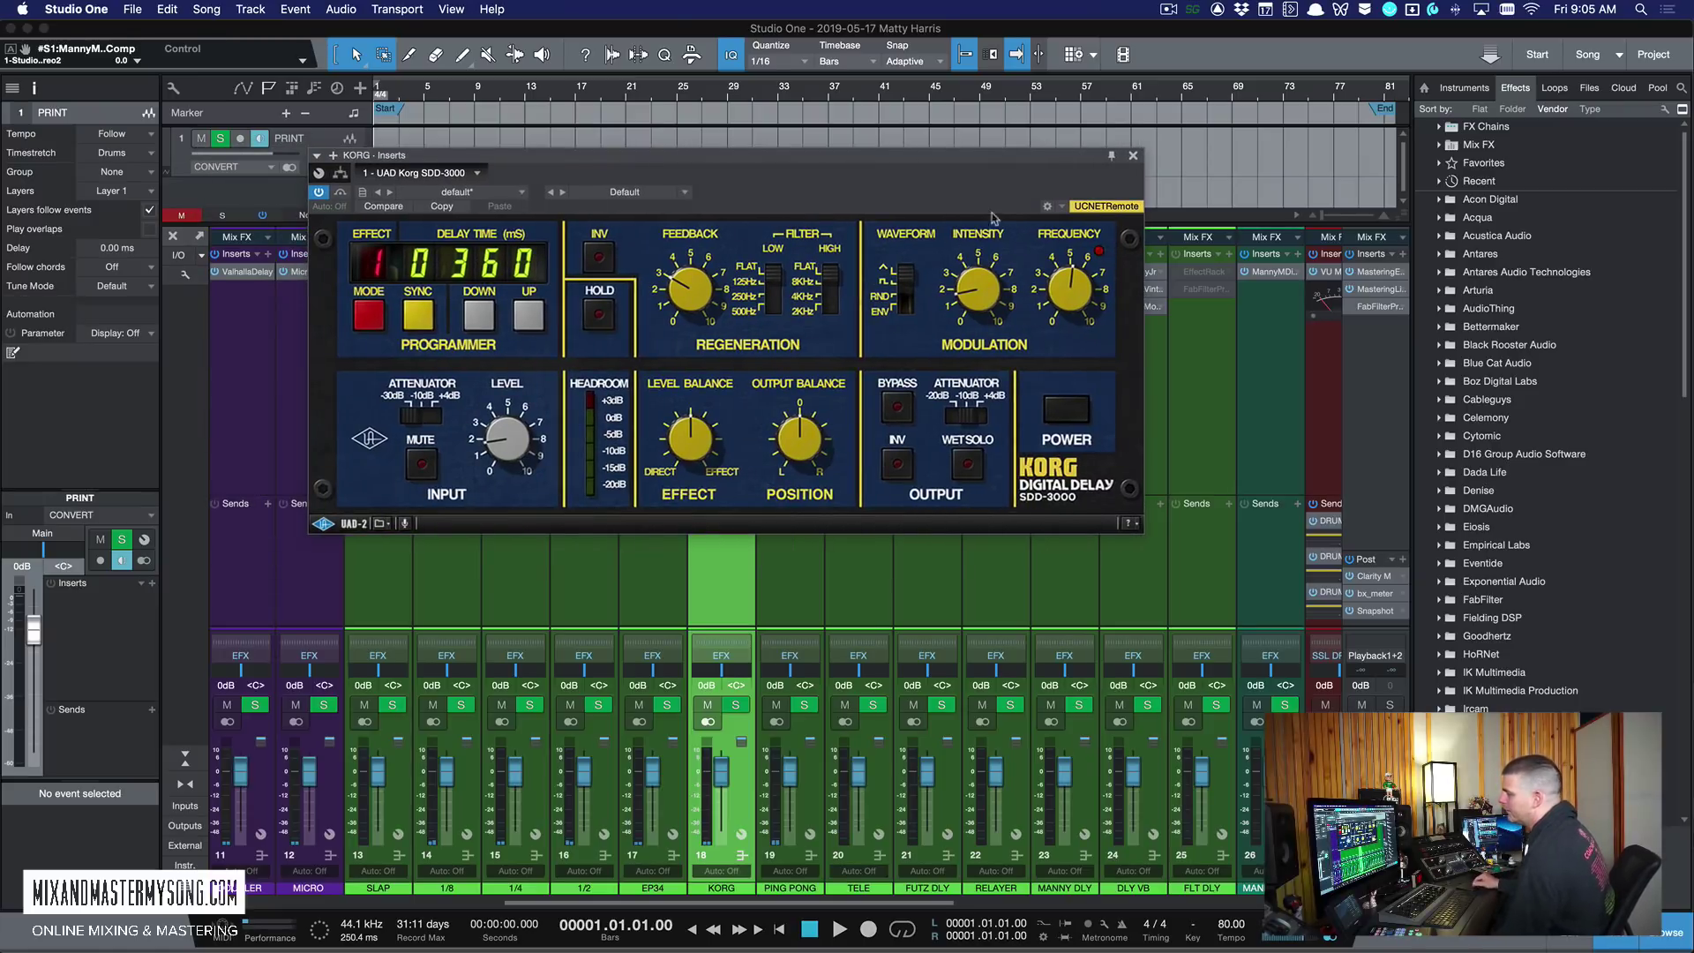
{"action": "left_click", "coordinate": [1134, 155]}
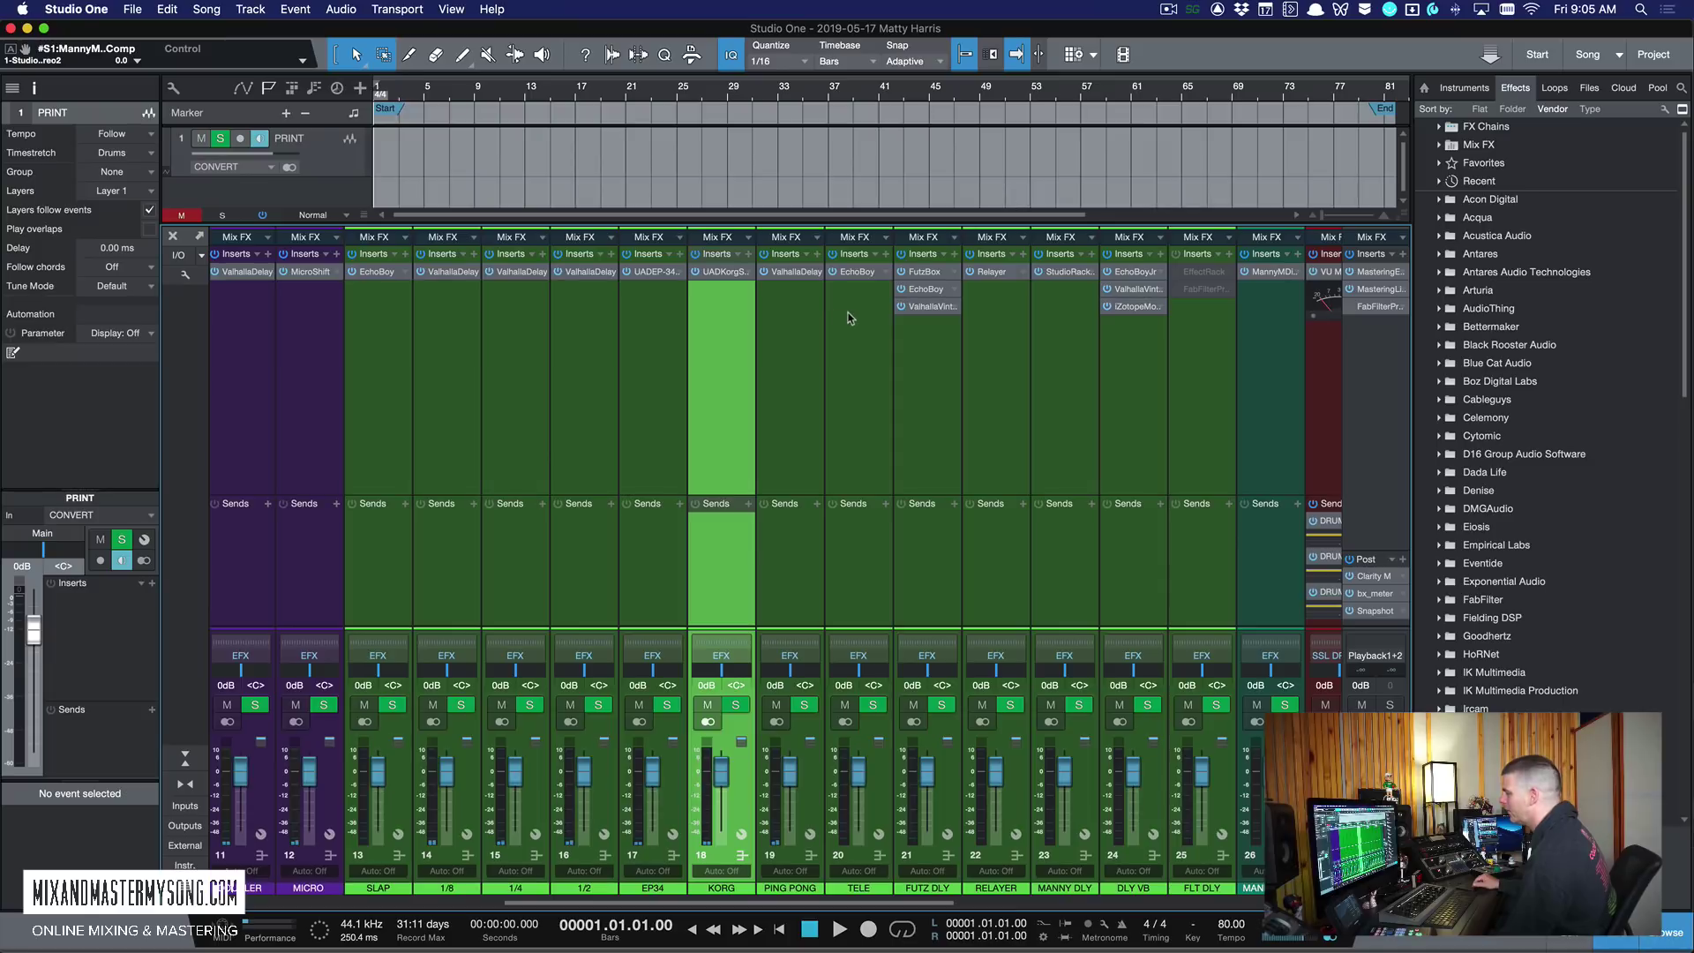
Step: Inspect and close the ValhallaDelay on the PING PONG return
{"action": "left_click", "coordinate": [814, 319]}
{"action": "scroll", "coordinate": [811, 318], "scroll_direction": "right", "scroll_amount": 1}
{"action": "scroll", "coordinate": [812, 320], "scroll_direction": "right", "scroll_amount": 2}
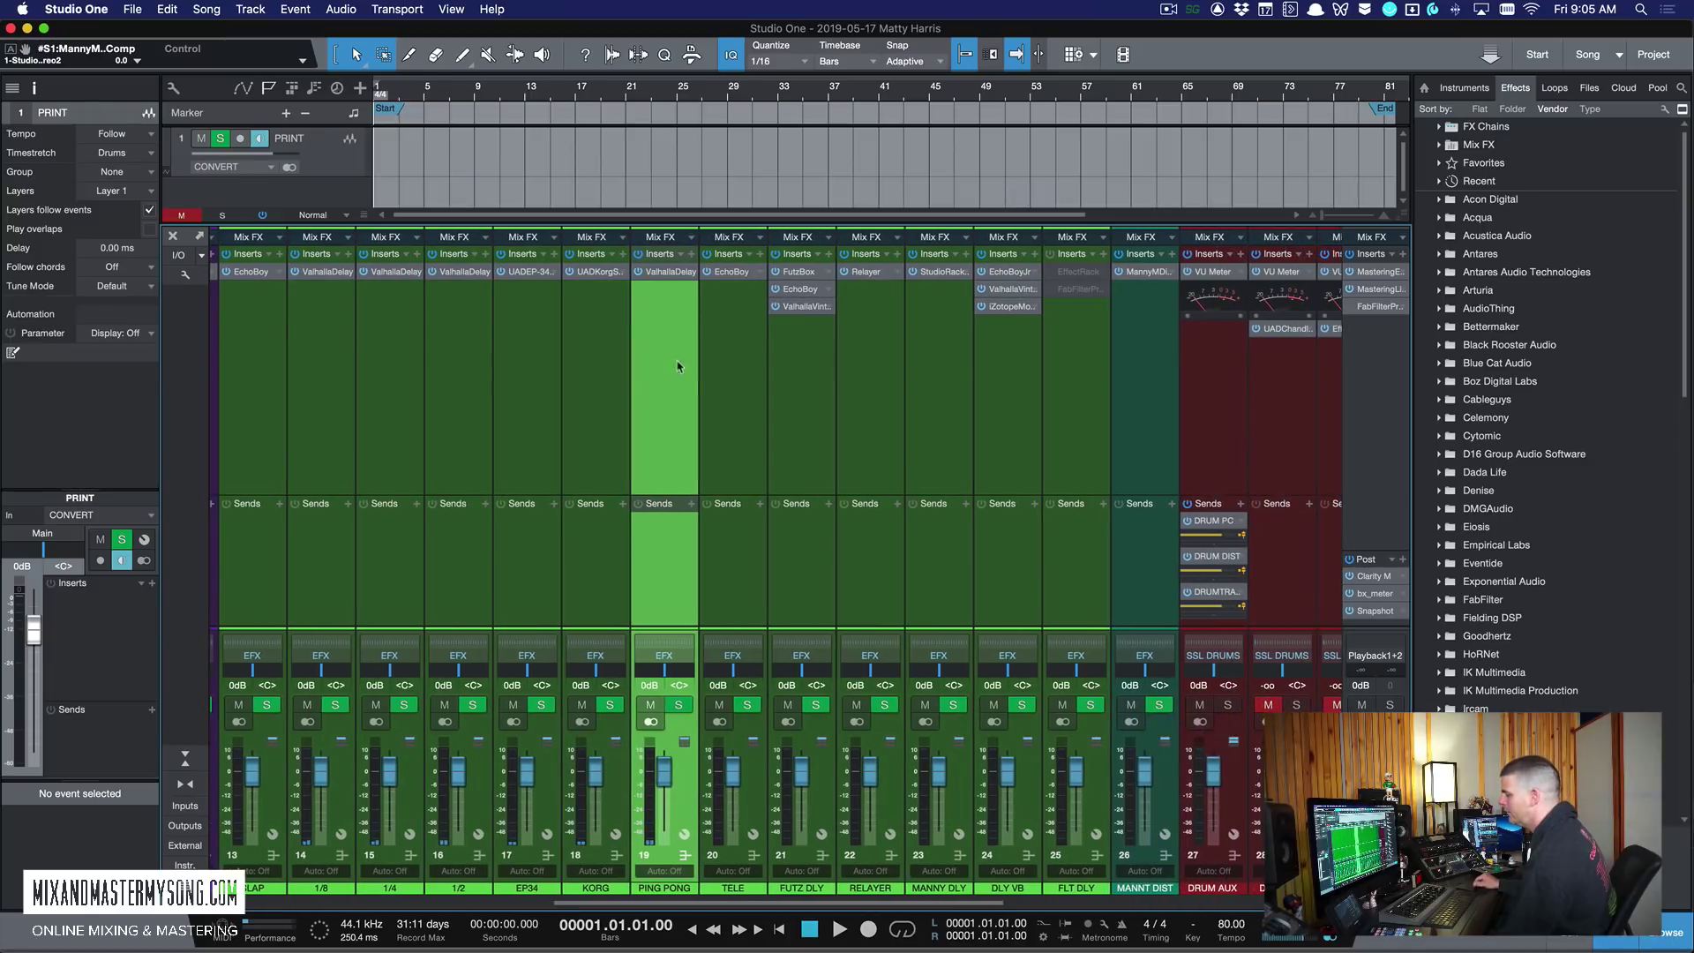
{"action": "left_click", "coordinate": [671, 273]}
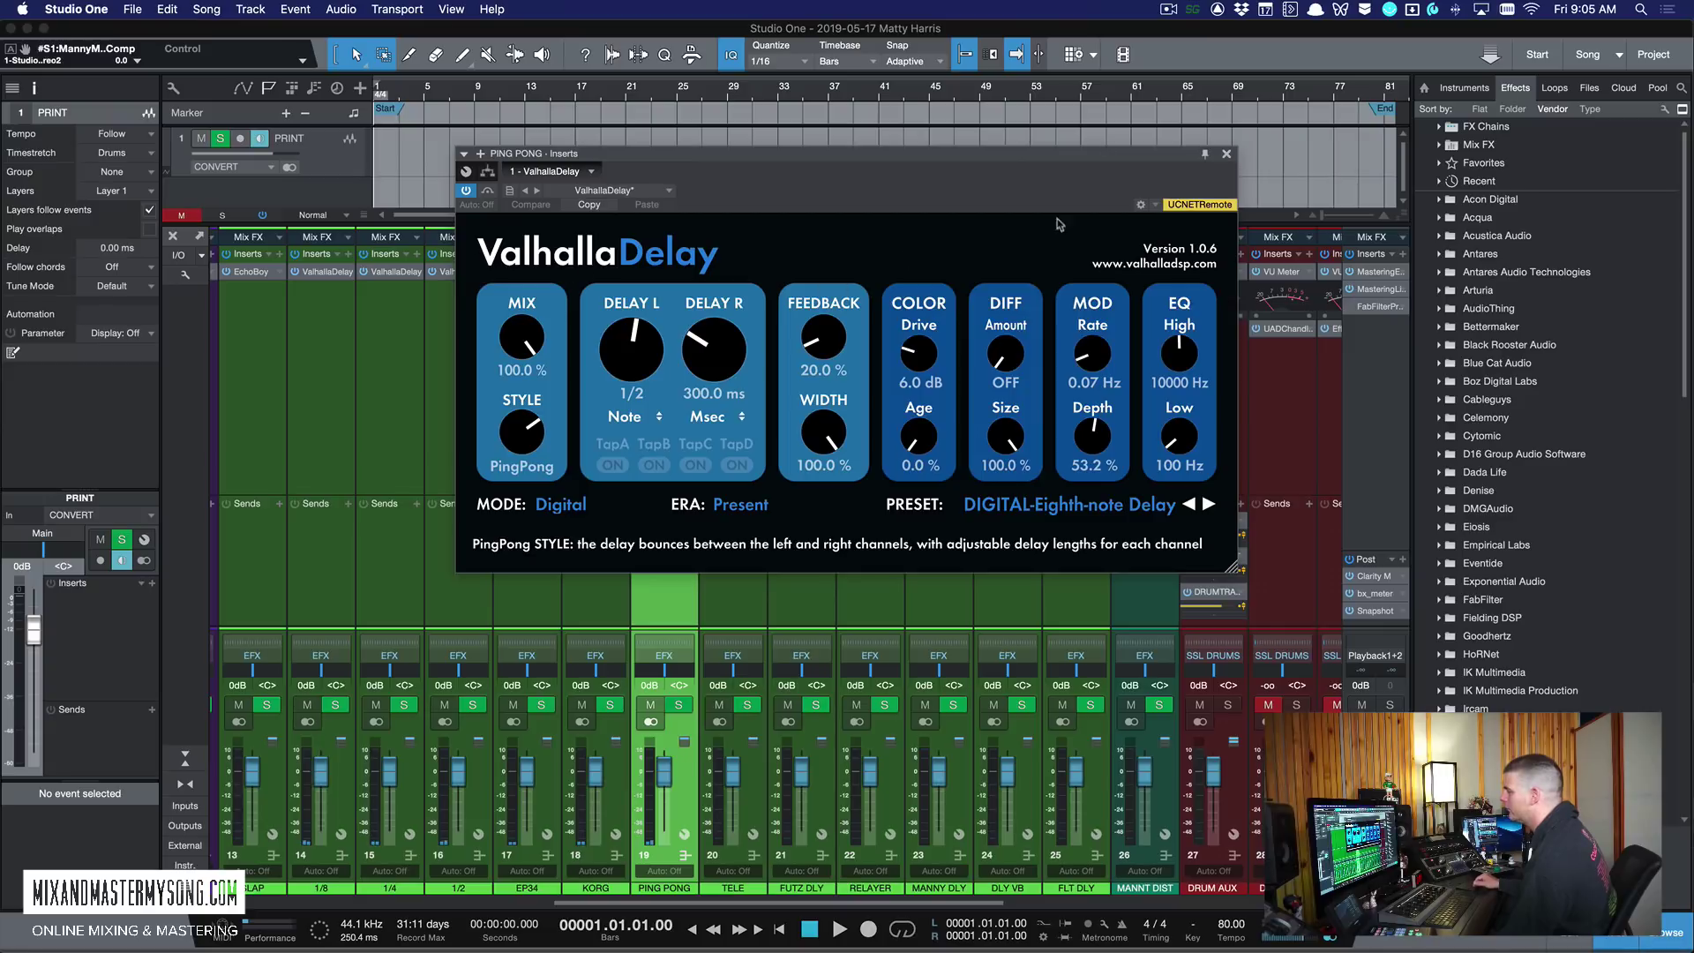
{"action": "left_click", "coordinate": [1227, 155]}
Step: Inspect and close the Telephone-style EchoBoy on the TELE return
{"action": "left_click", "coordinate": [756, 404]}
{"action": "scroll", "coordinate": [750, 404], "scroll_direction": "right", "scroll_amount": 2}
{"action": "left_click", "coordinate": [689, 275]}
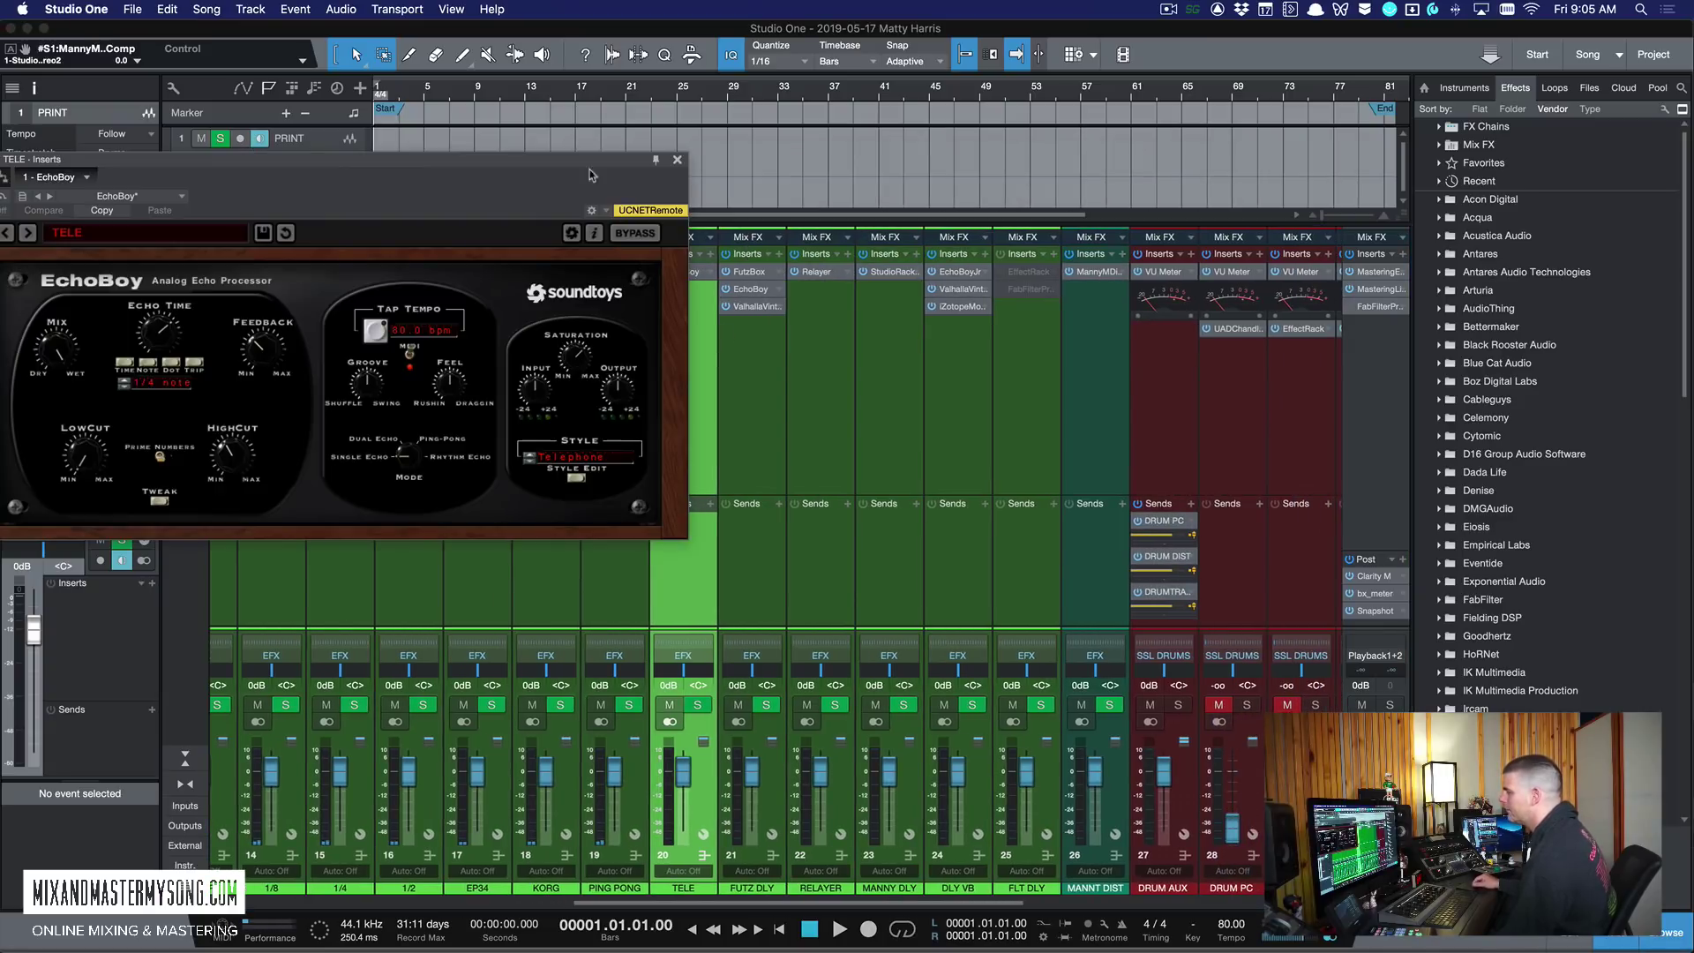
{"action": "left_click_drag", "start_coordinate": [586, 169], "coordinate": [1000, 180]}
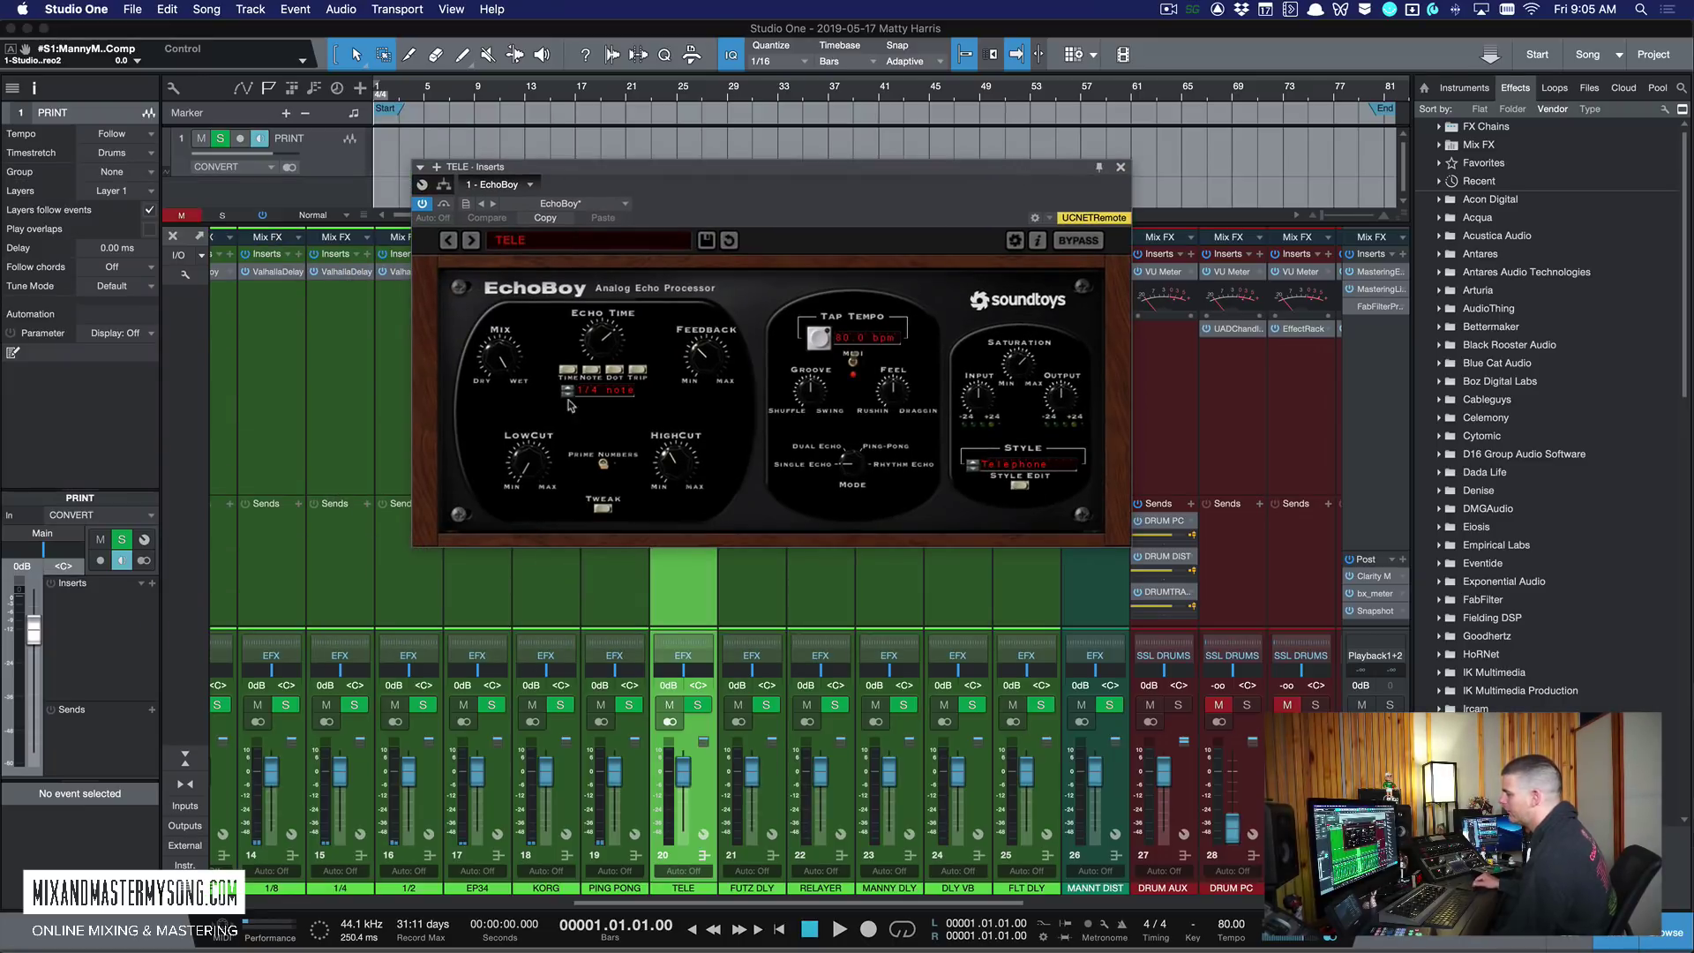
{"action": "left_click", "coordinate": [1120, 168]}
{"action": "left_click", "coordinate": [767, 402]}
{"action": "scroll", "coordinate": [888, 390], "scroll_direction": "right", "scroll_amount": 2}
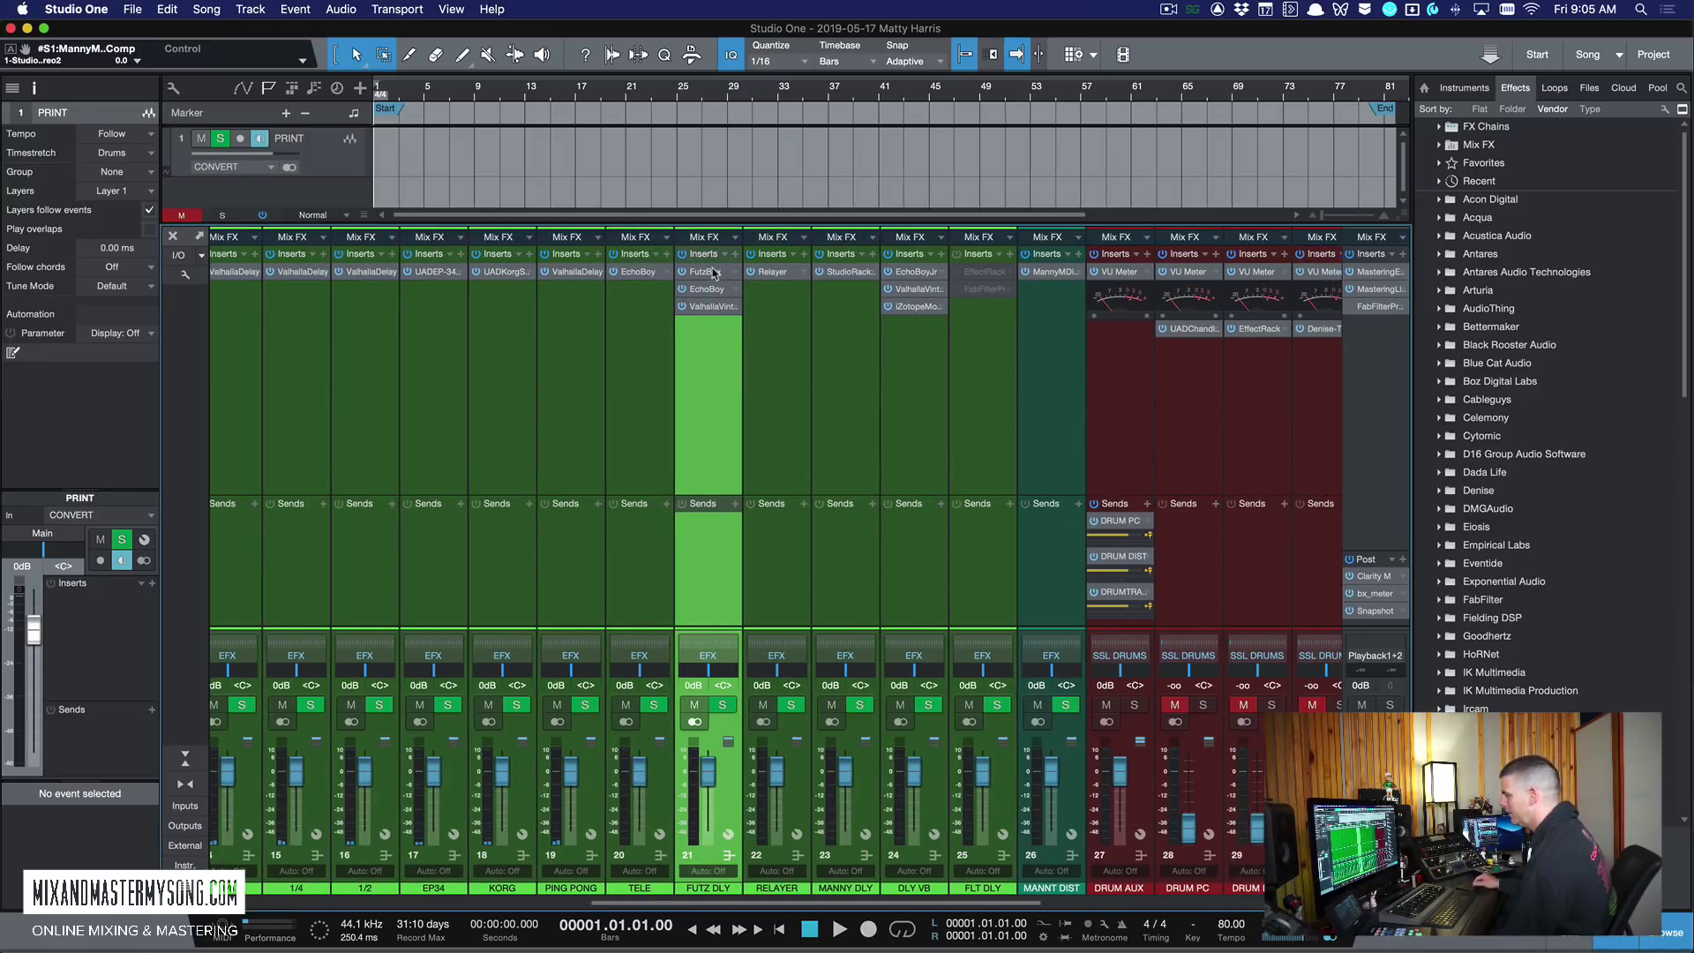
{"action": "double_click", "coordinate": [716, 274]}
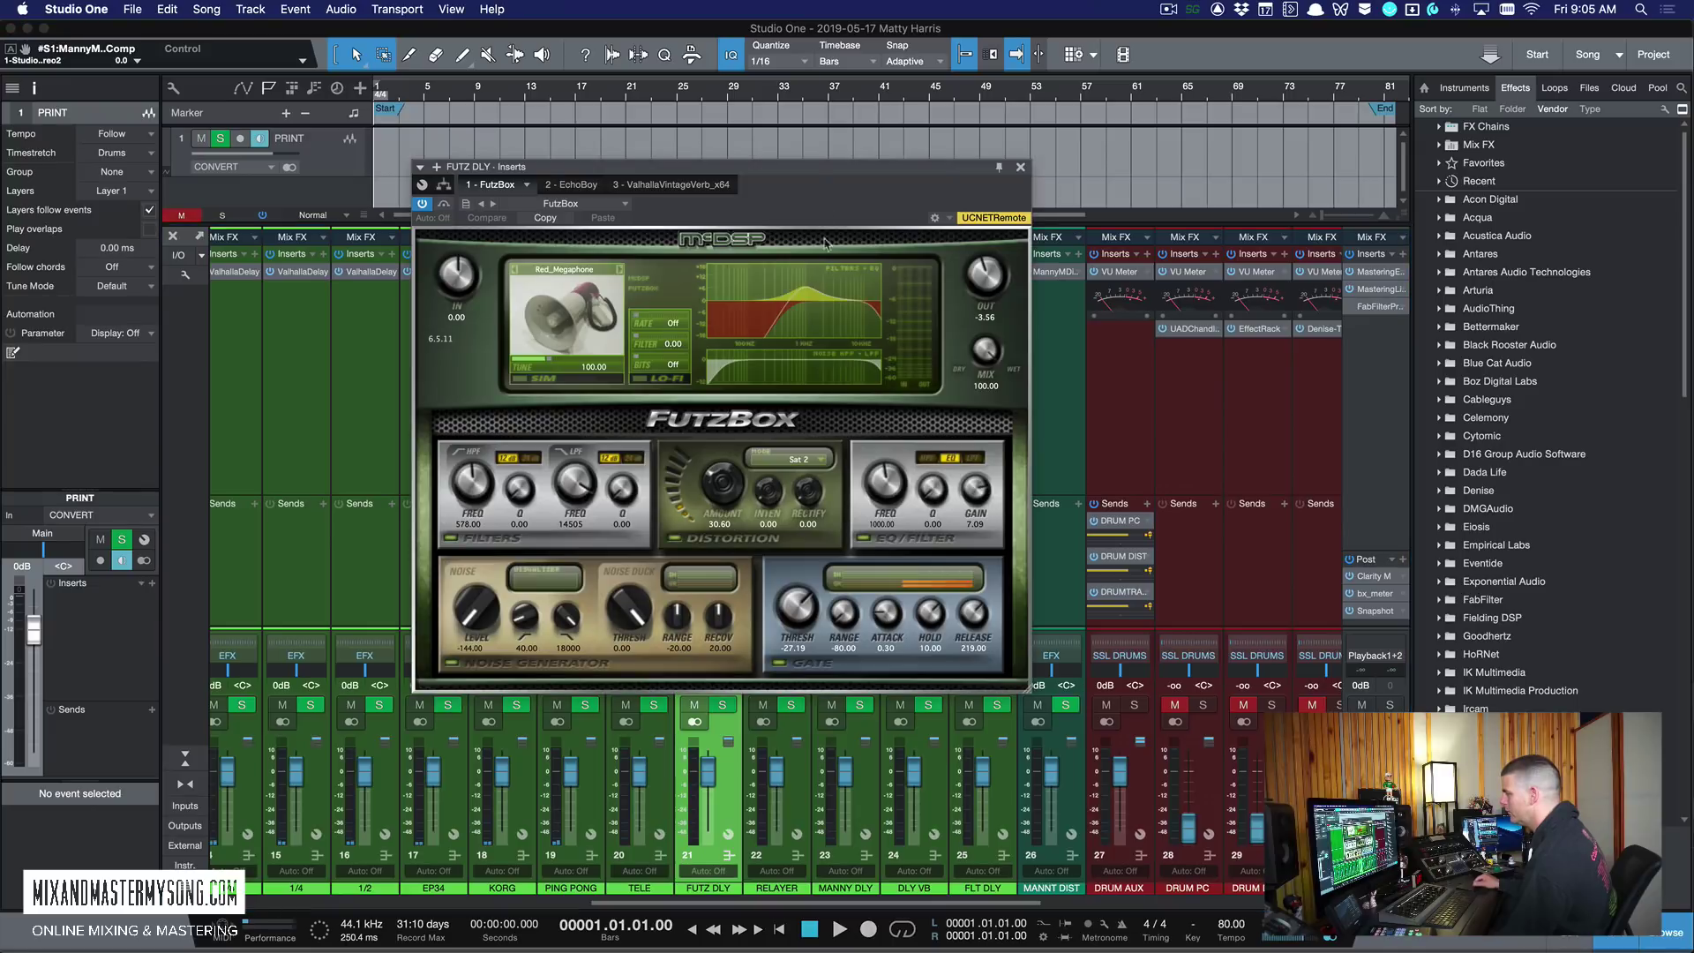
{"action": "left_click_drag", "start_coordinate": [794, 177], "coordinate": [1006, 257]}
{"action": "left_click_drag", "start_coordinate": [724, 257], "coordinate": [897, 73]}
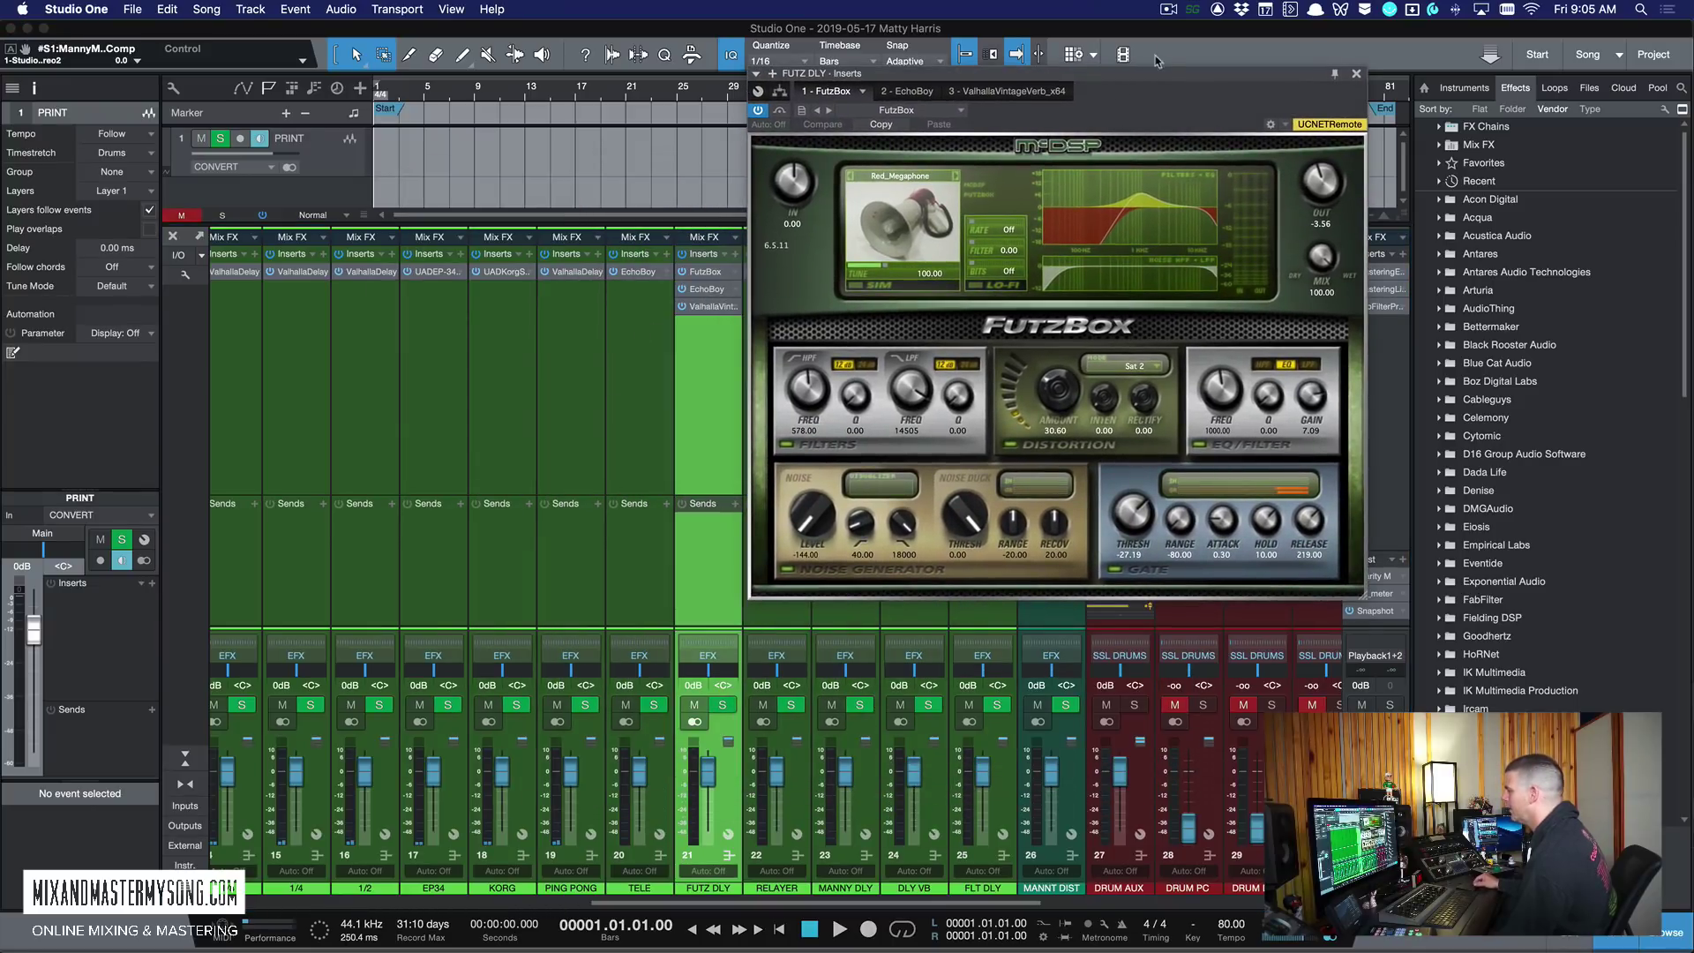
{"action": "left_click_drag", "start_coordinate": [1147, 74], "coordinate": [1215, 73]}
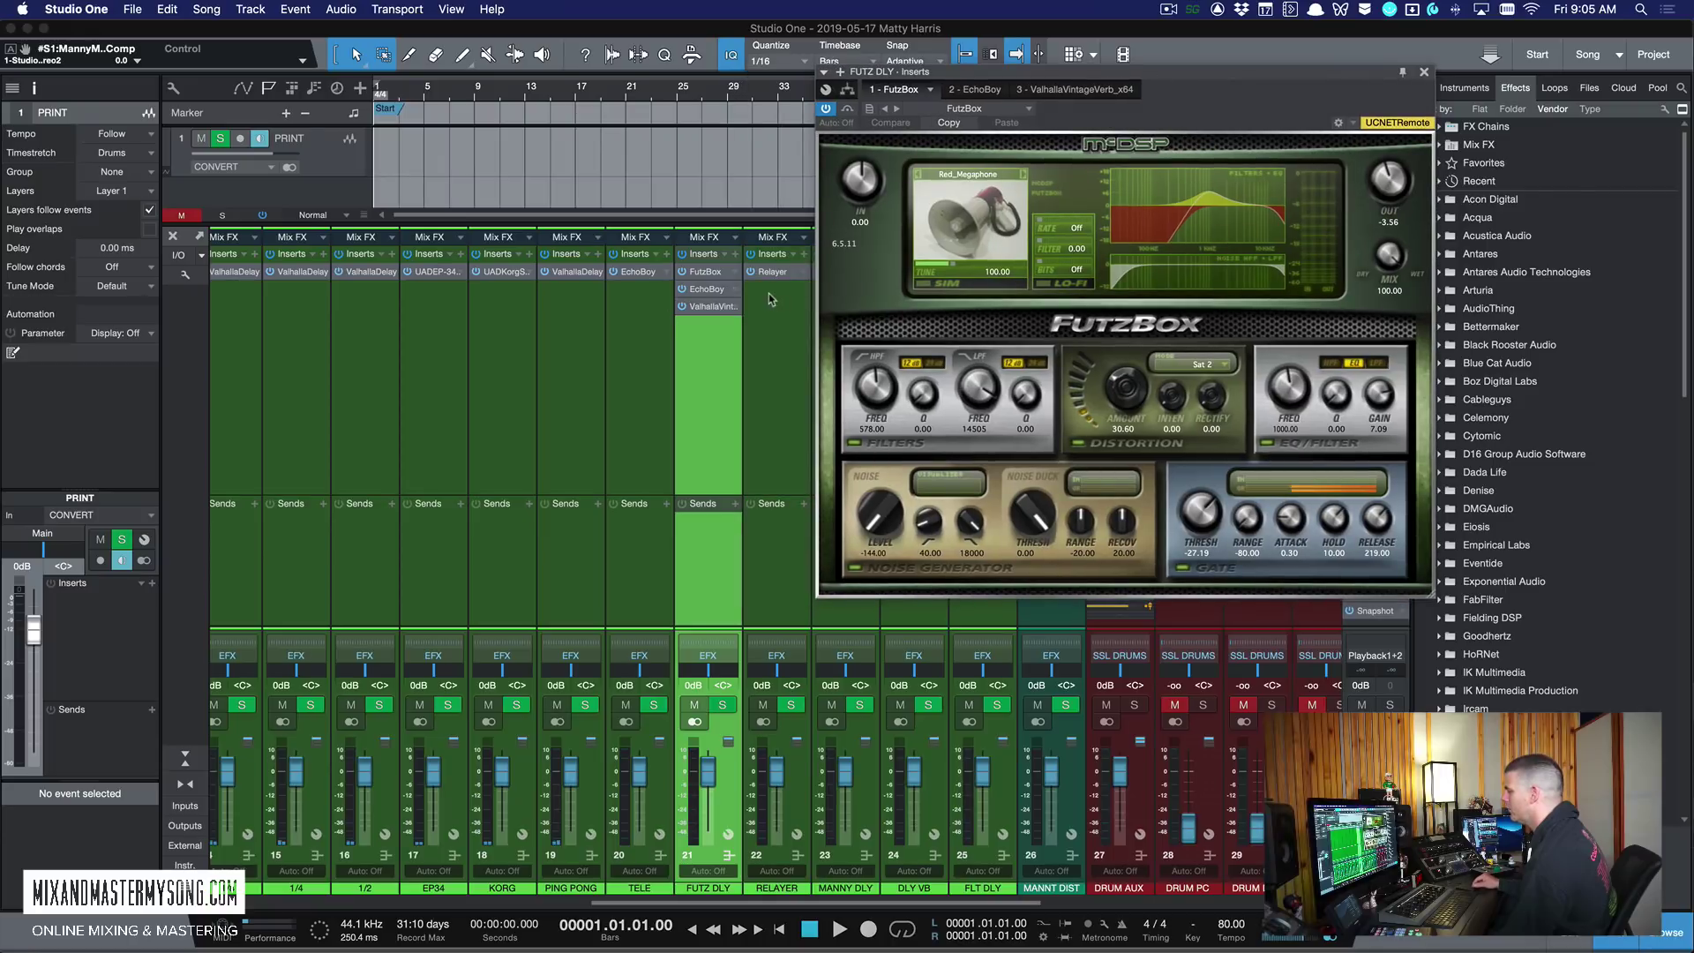
{"action": "double_click", "coordinate": [711, 291]}
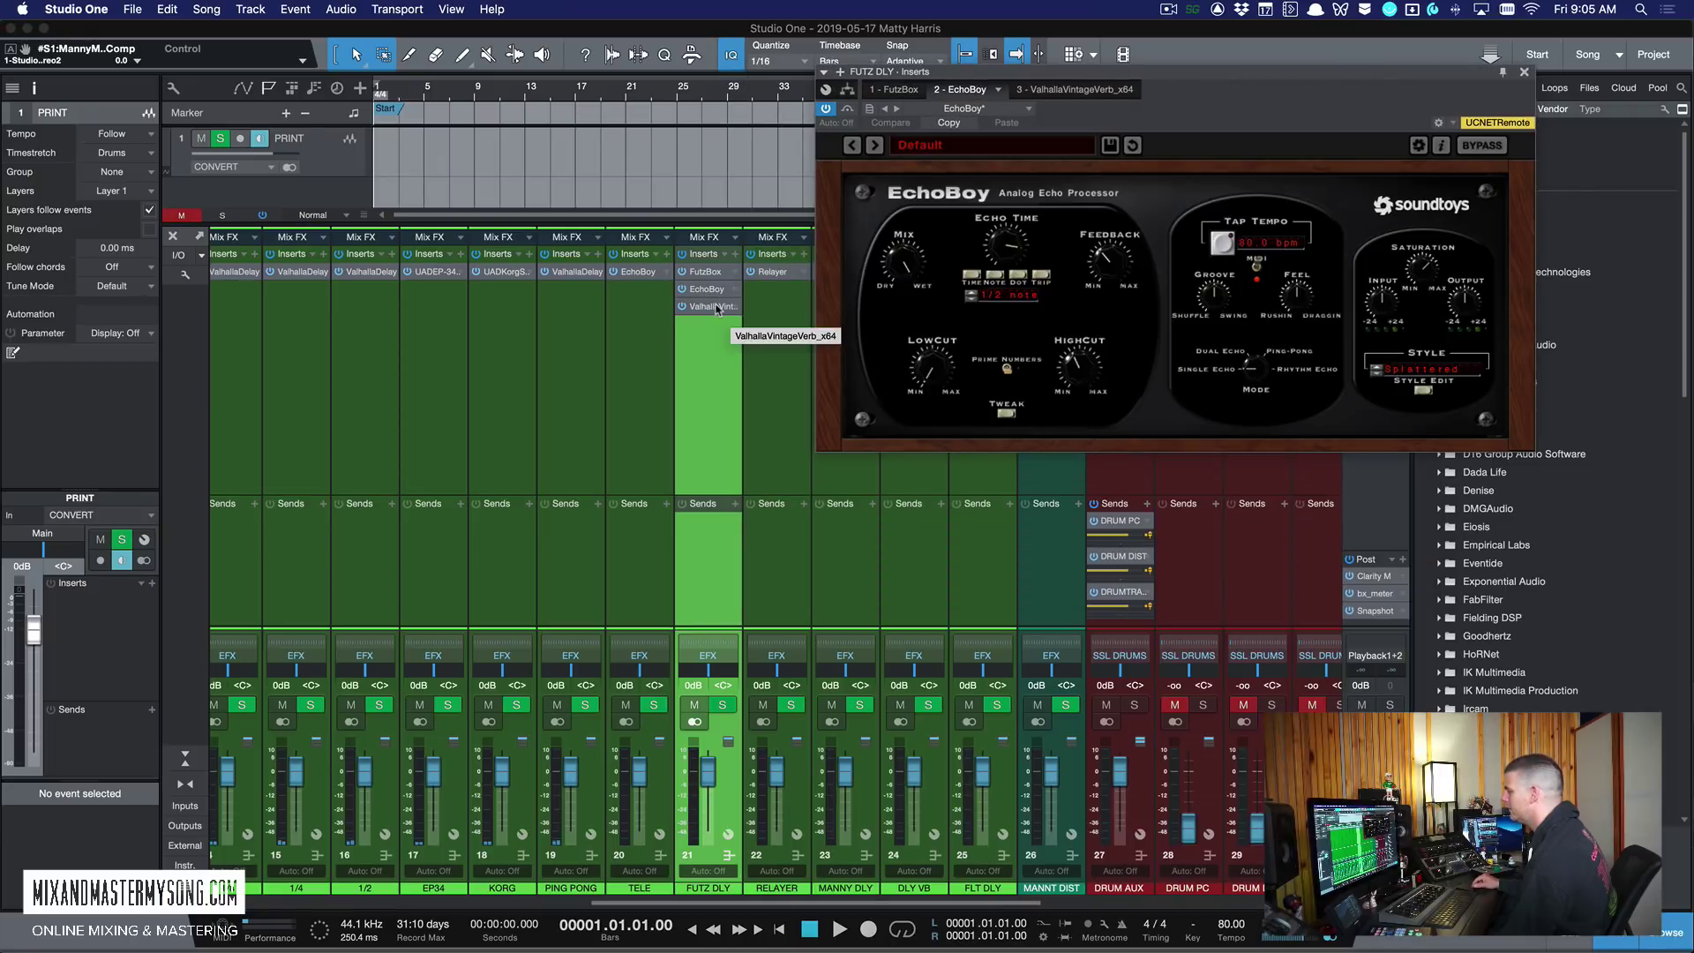
{"action": "double_click", "coordinate": [717, 306]}
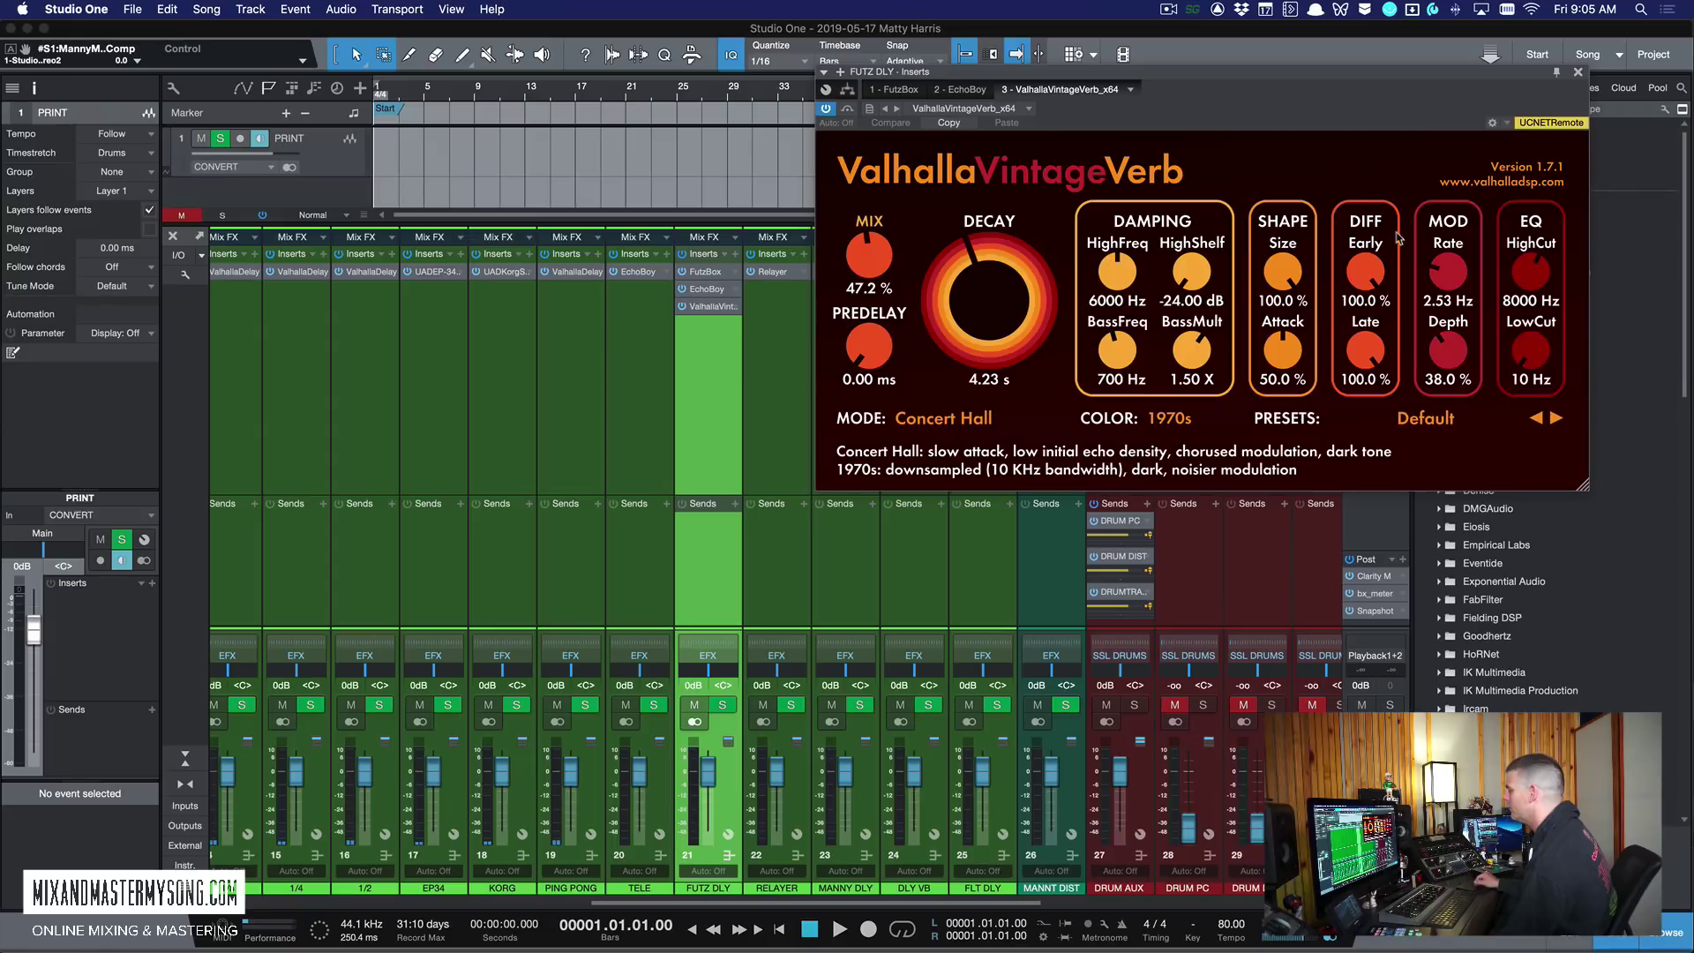
{"action": "left_click_drag", "start_coordinate": [1505, 87], "coordinate": [1493, 128]}
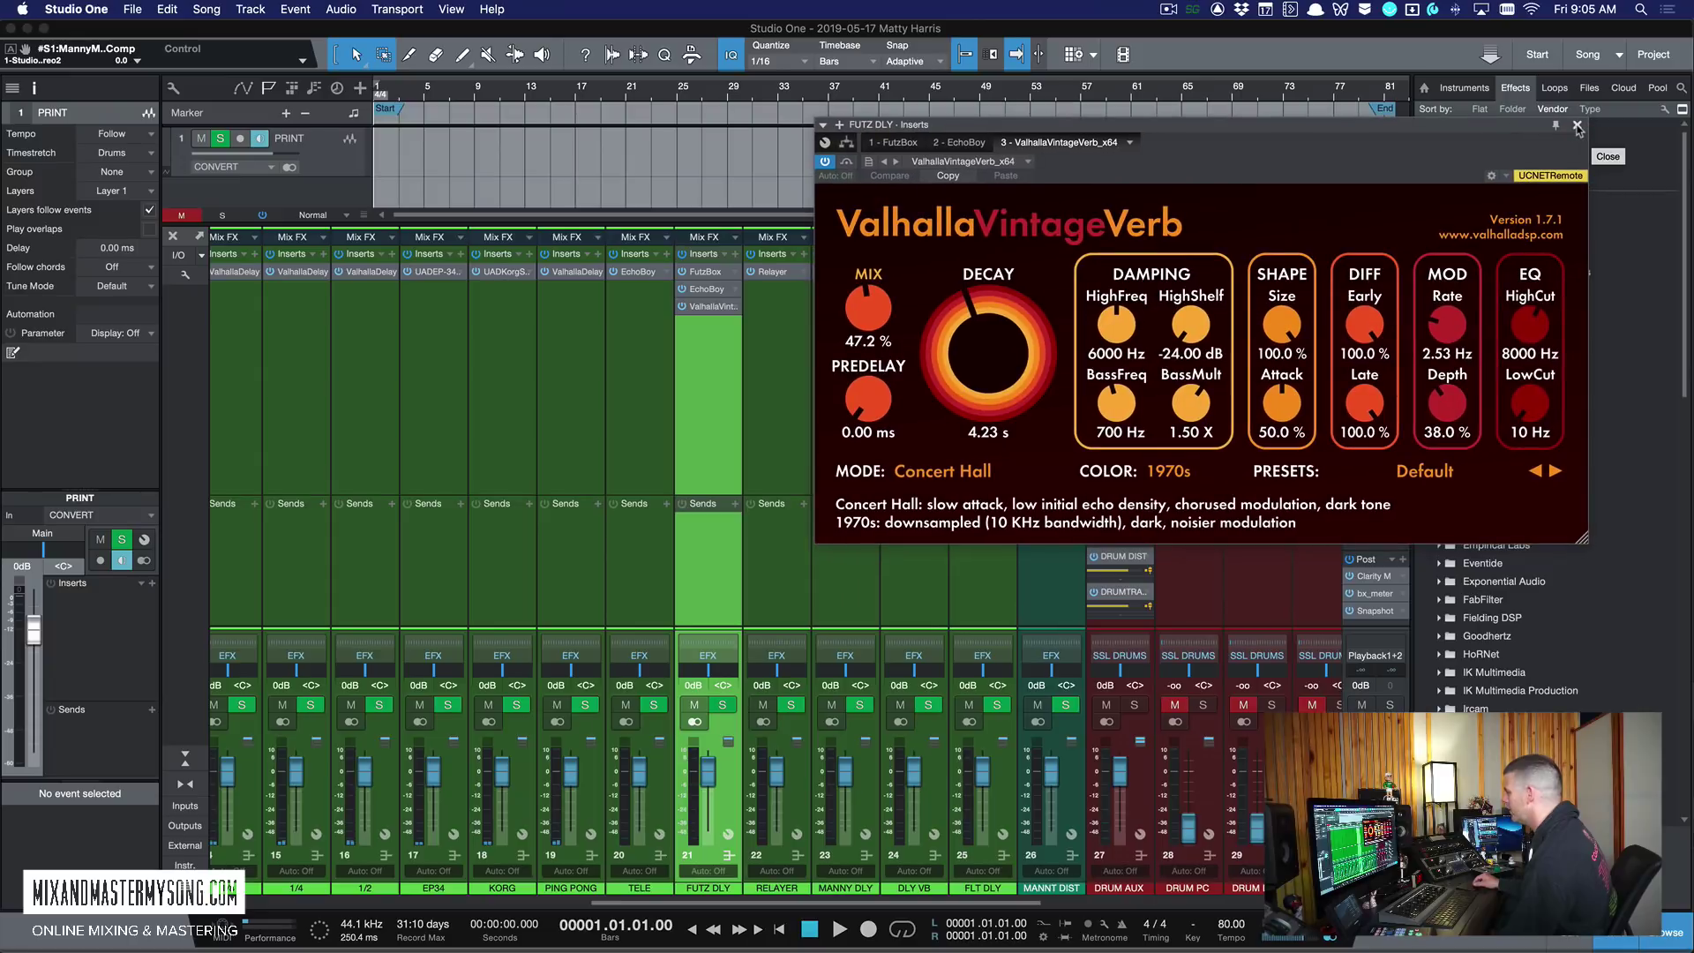
{"action": "left_click", "coordinate": [1579, 127]}
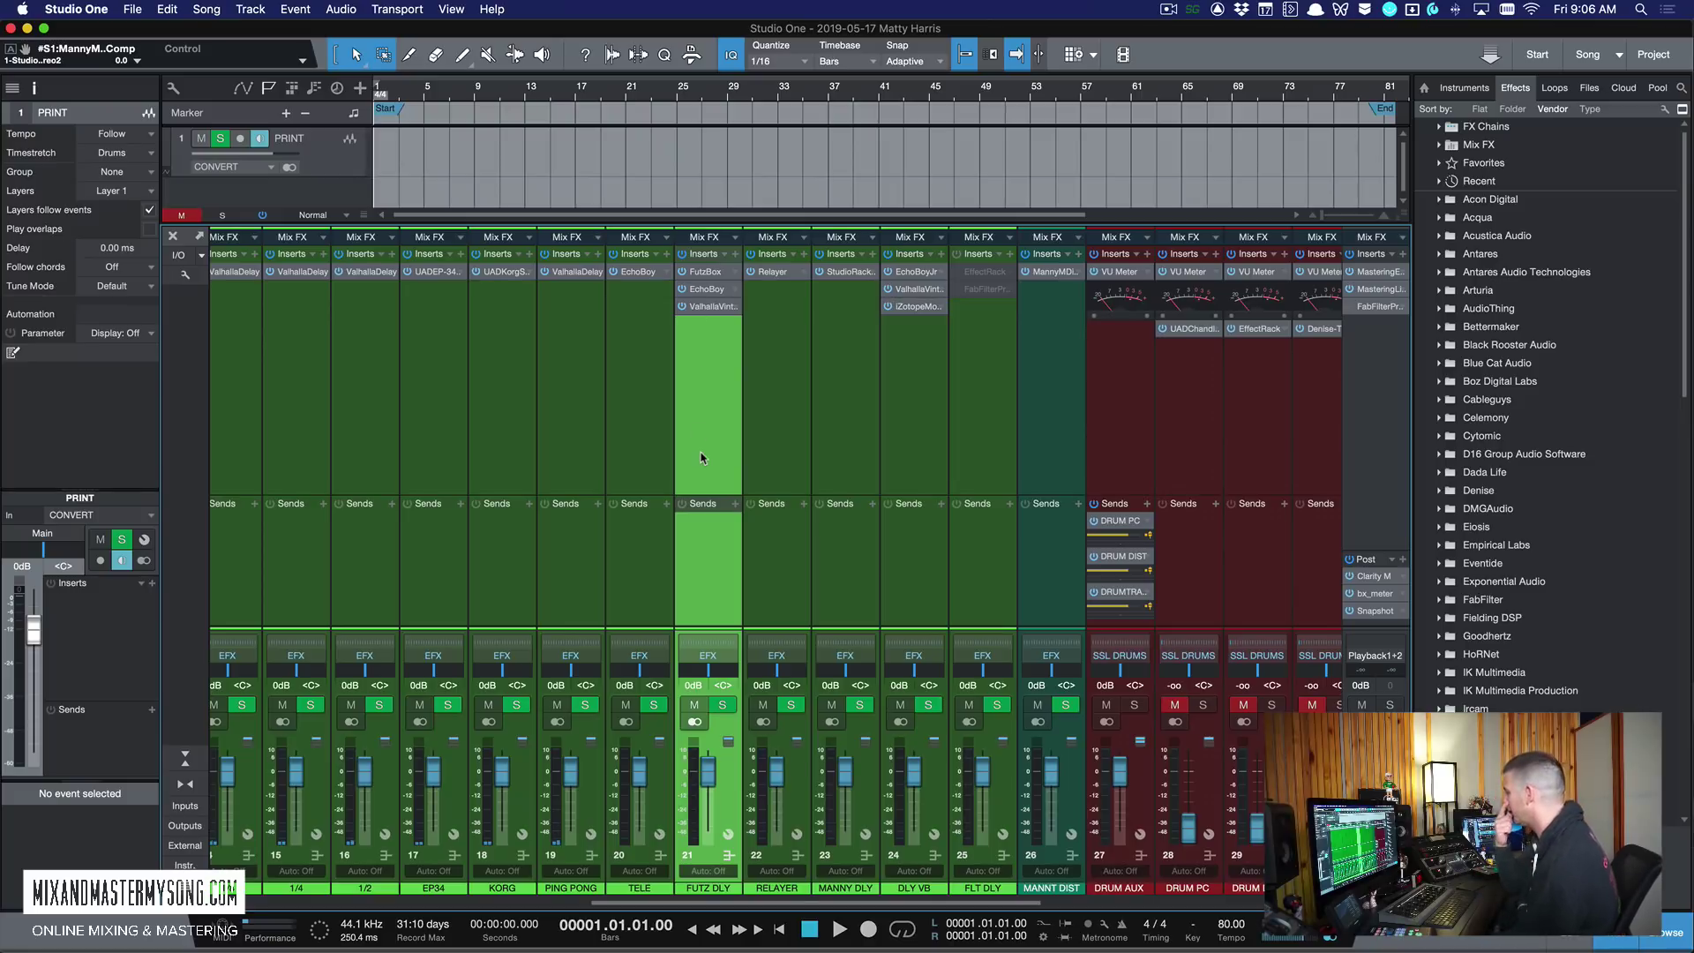
Step: Open the UVI Relayer delay on the RELAYER return
{"action": "left_click", "coordinate": [774, 350]}
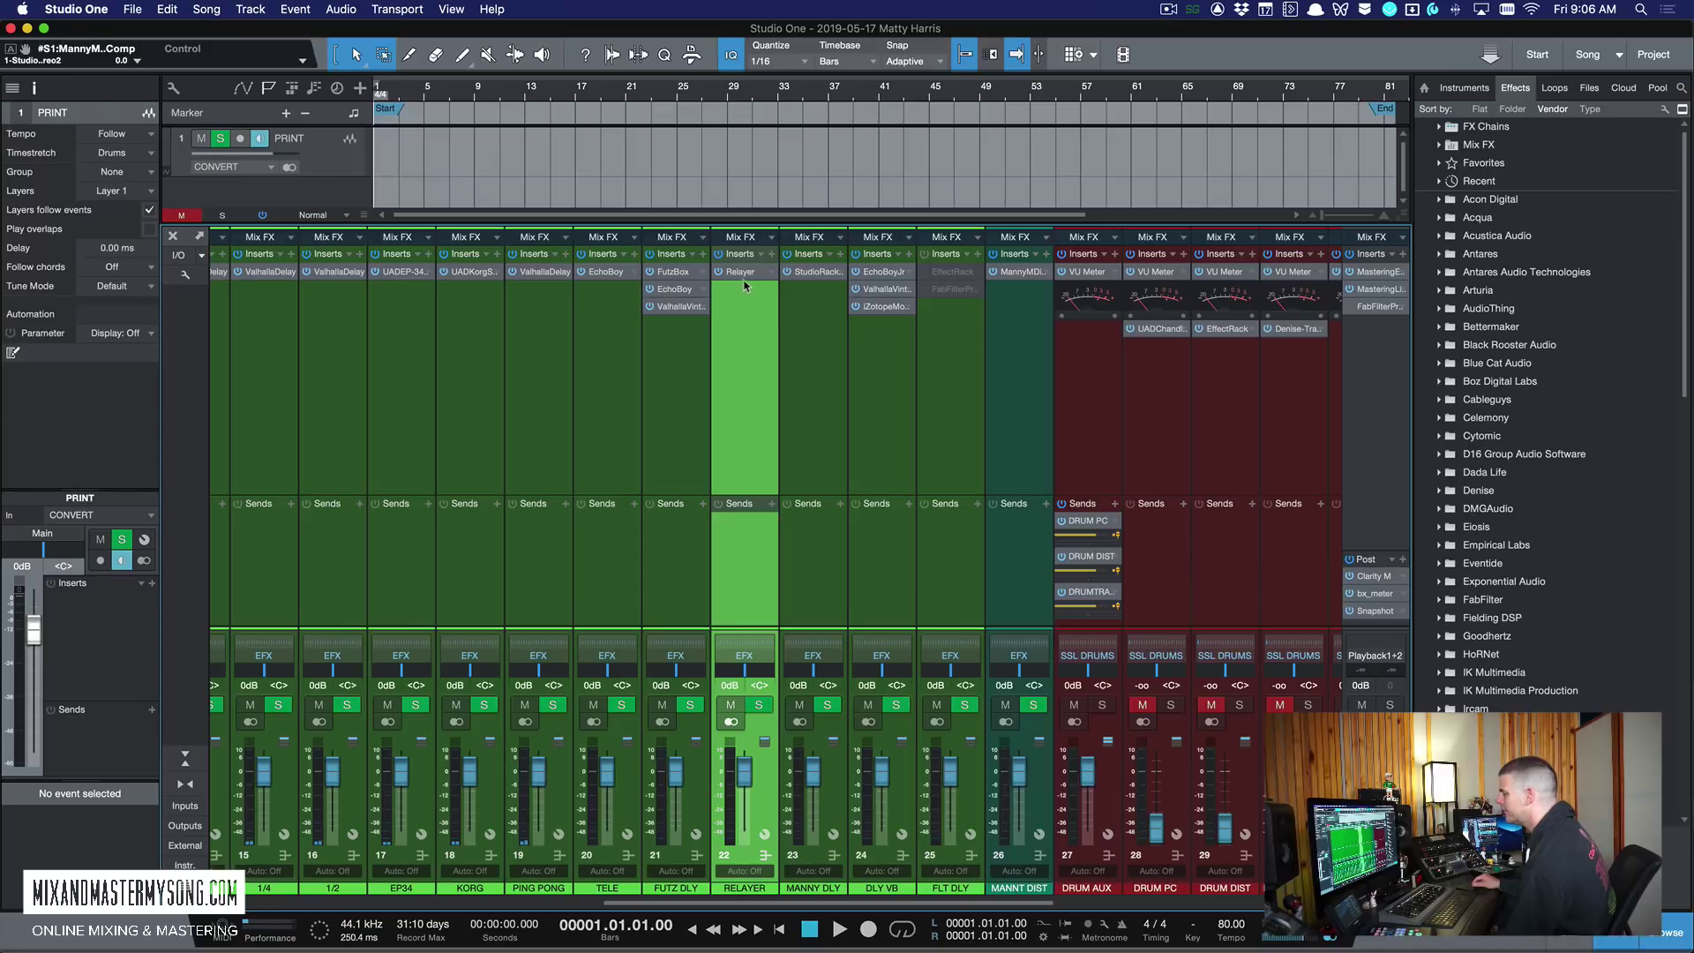
{"action": "left_click", "coordinate": [739, 271]}
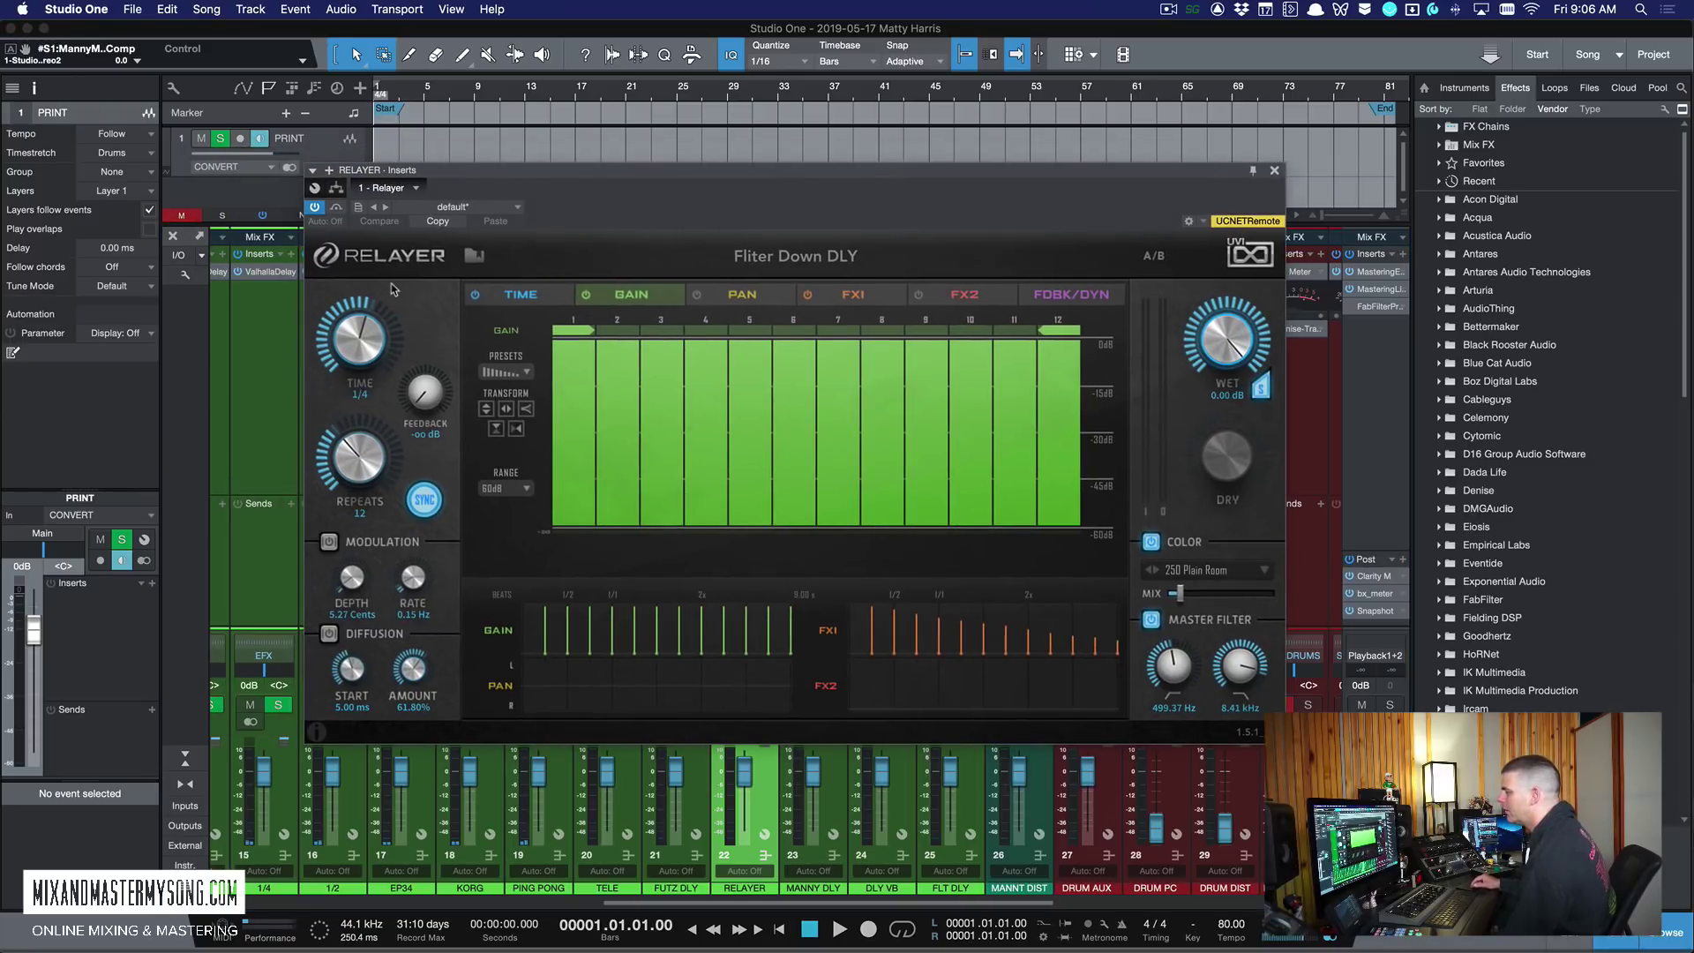
{"action": "left_click_drag", "start_coordinate": [741, 169], "coordinate": [678, 152]}
Step: Browse presets, keeping Filter Down DLY, and show the FXI filter cutoff step sequence
{"action": "left_click", "coordinate": [411, 241]}
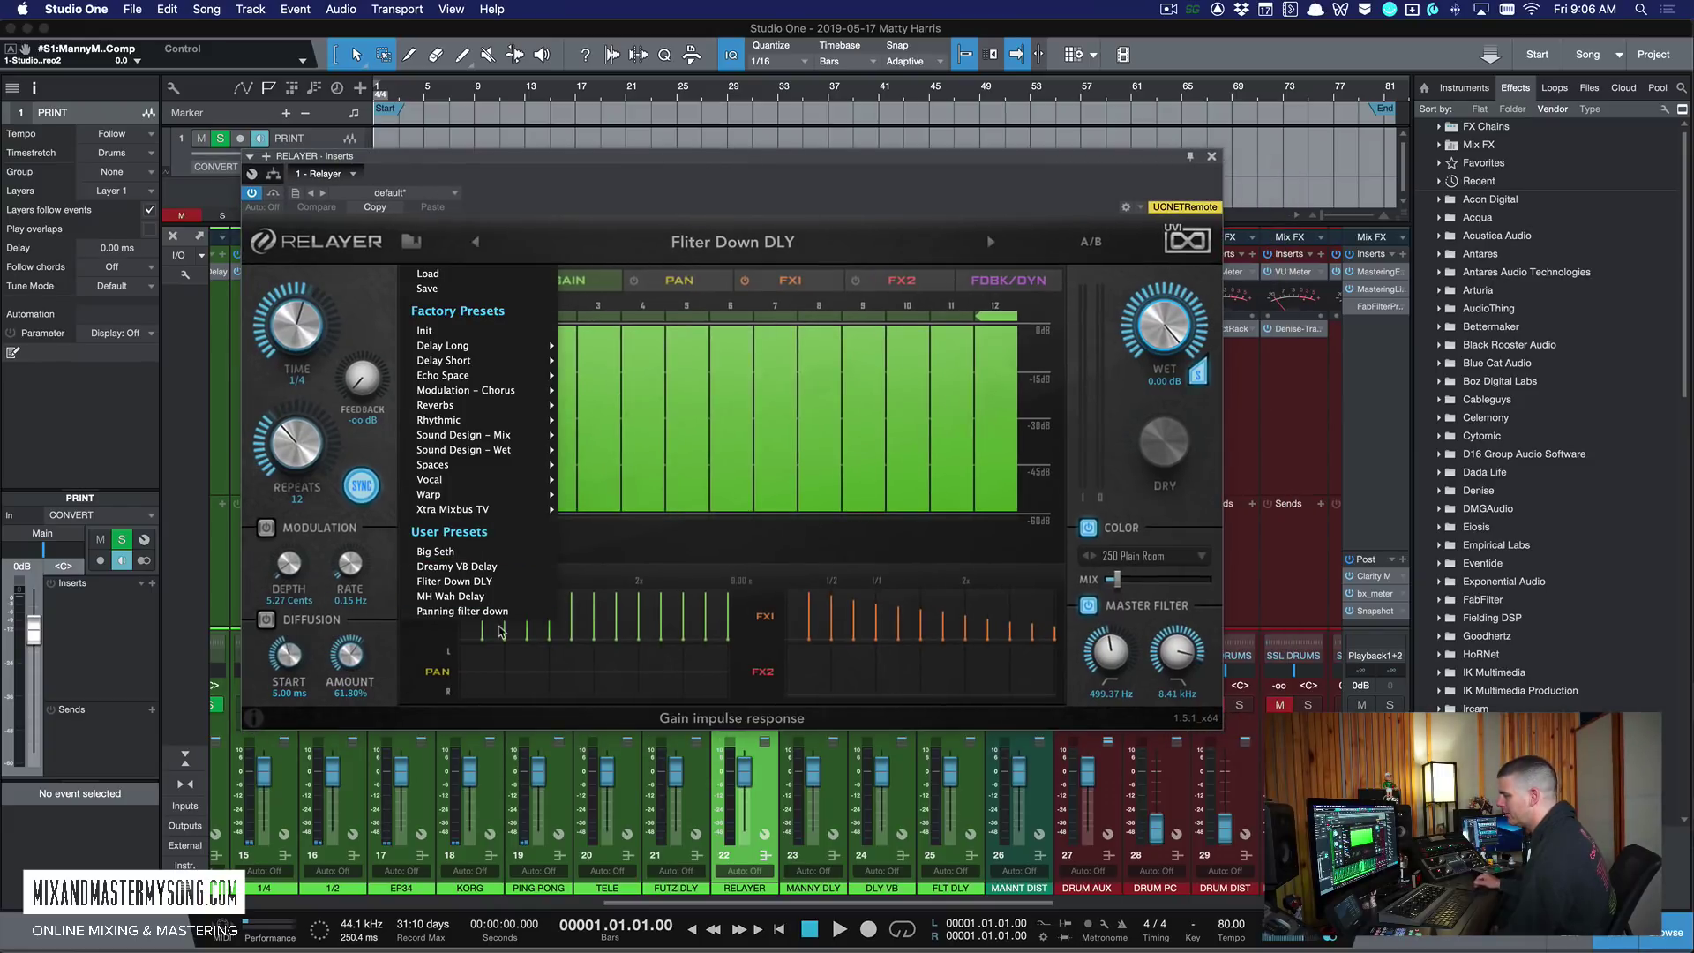
{"action": "left_click", "coordinate": [565, 284]}
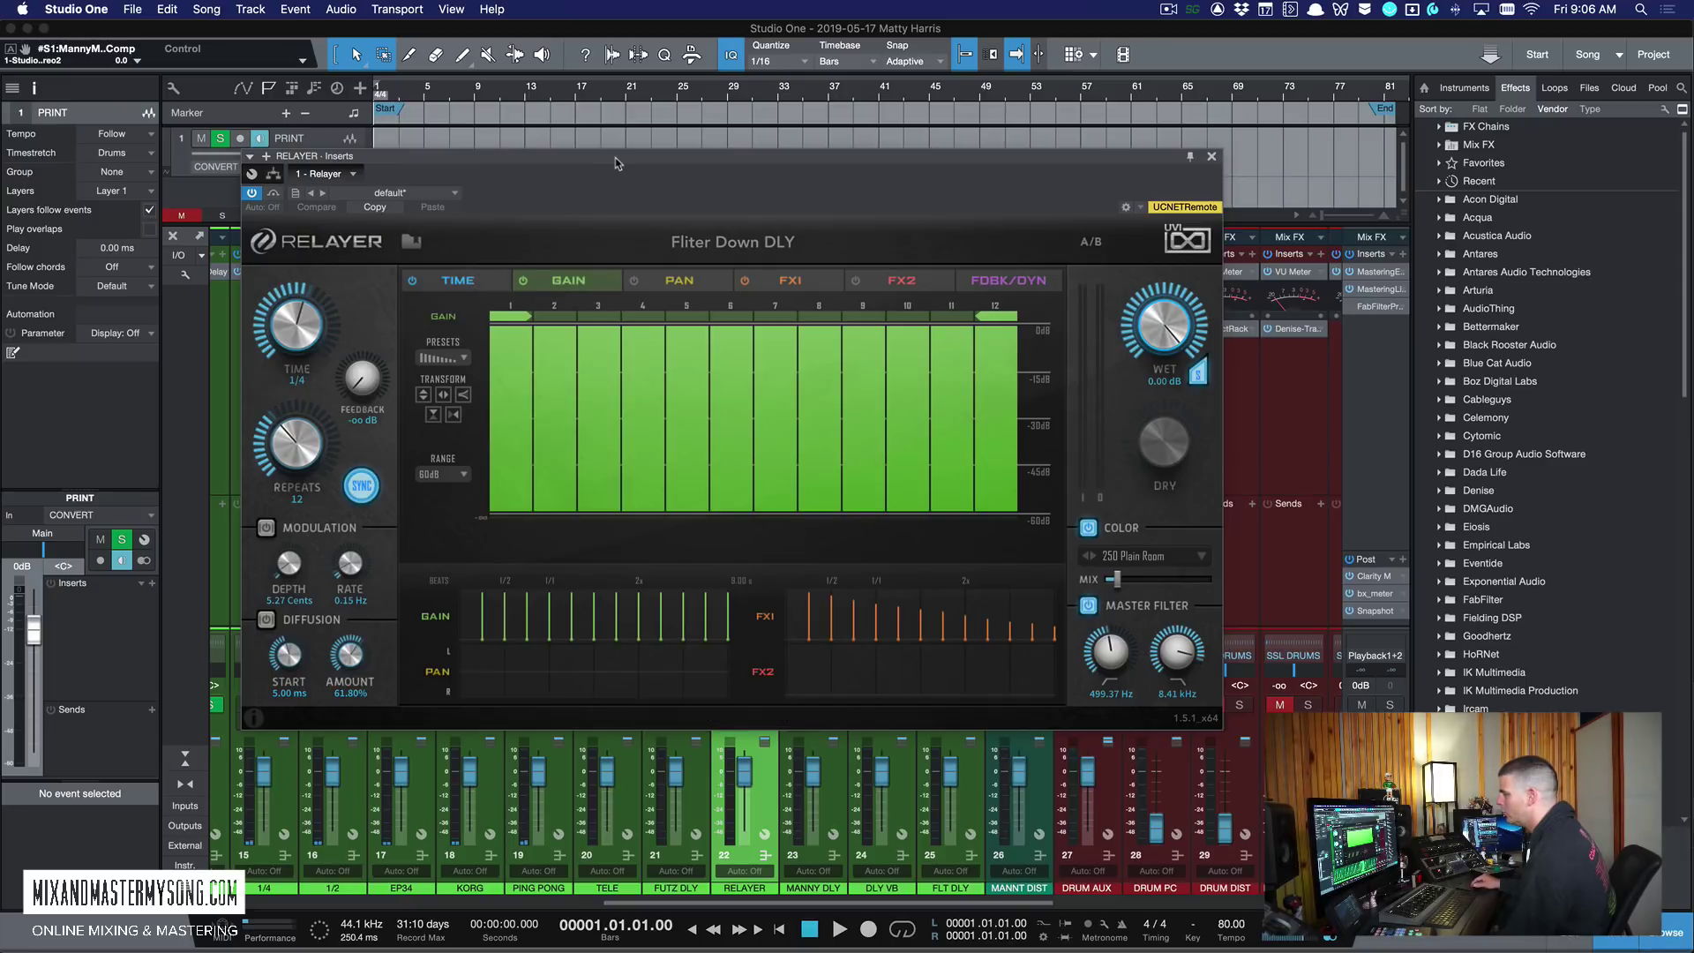
{"action": "left_click_drag", "start_coordinate": [622, 181], "coordinate": [681, 119]}
{"action": "left_click", "coordinate": [768, 199]}
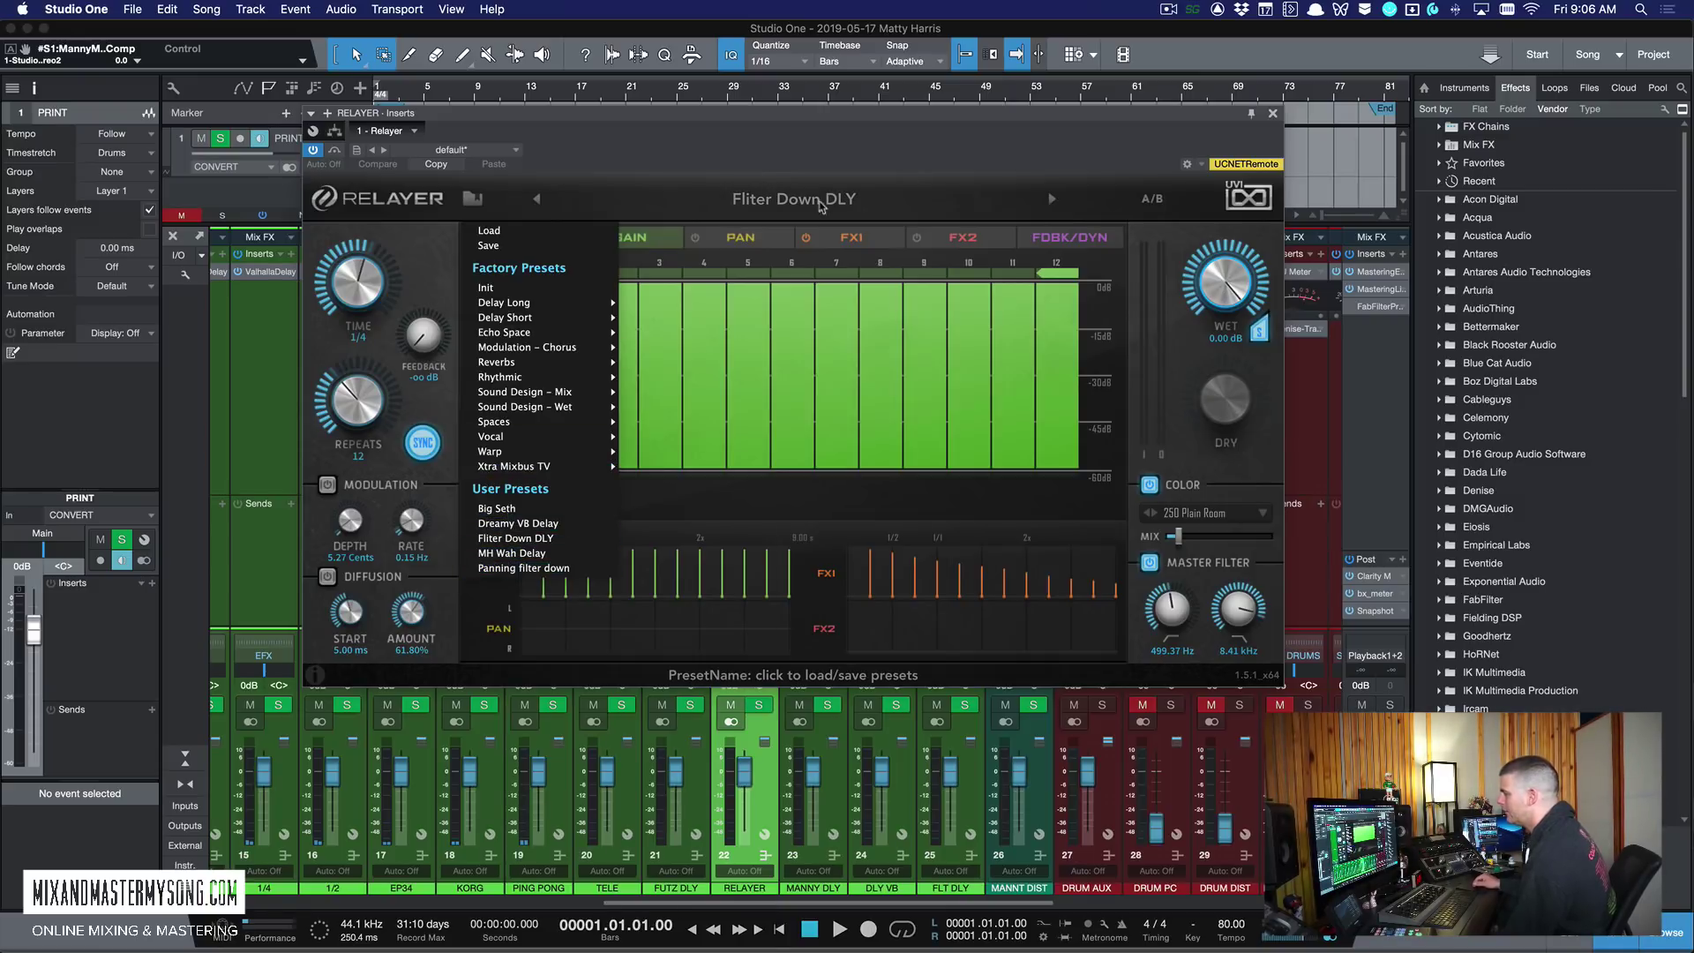
{"action": "left_click", "coordinate": [751, 247]}
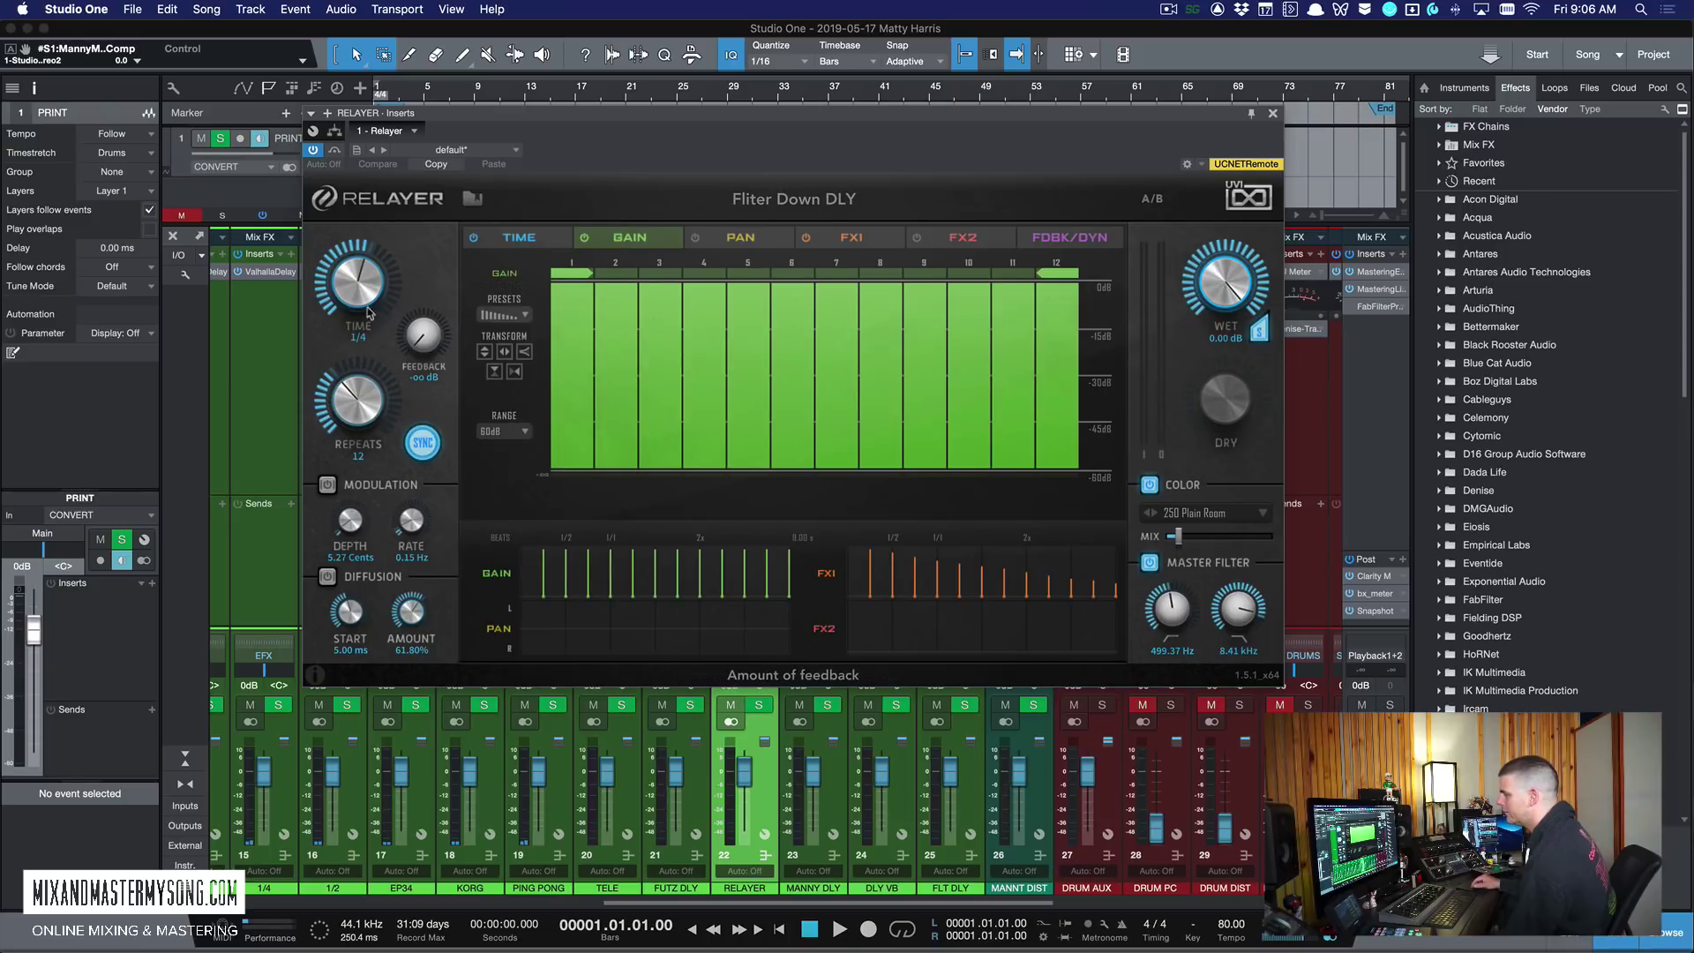
{"action": "left_click", "coordinate": [805, 239]}
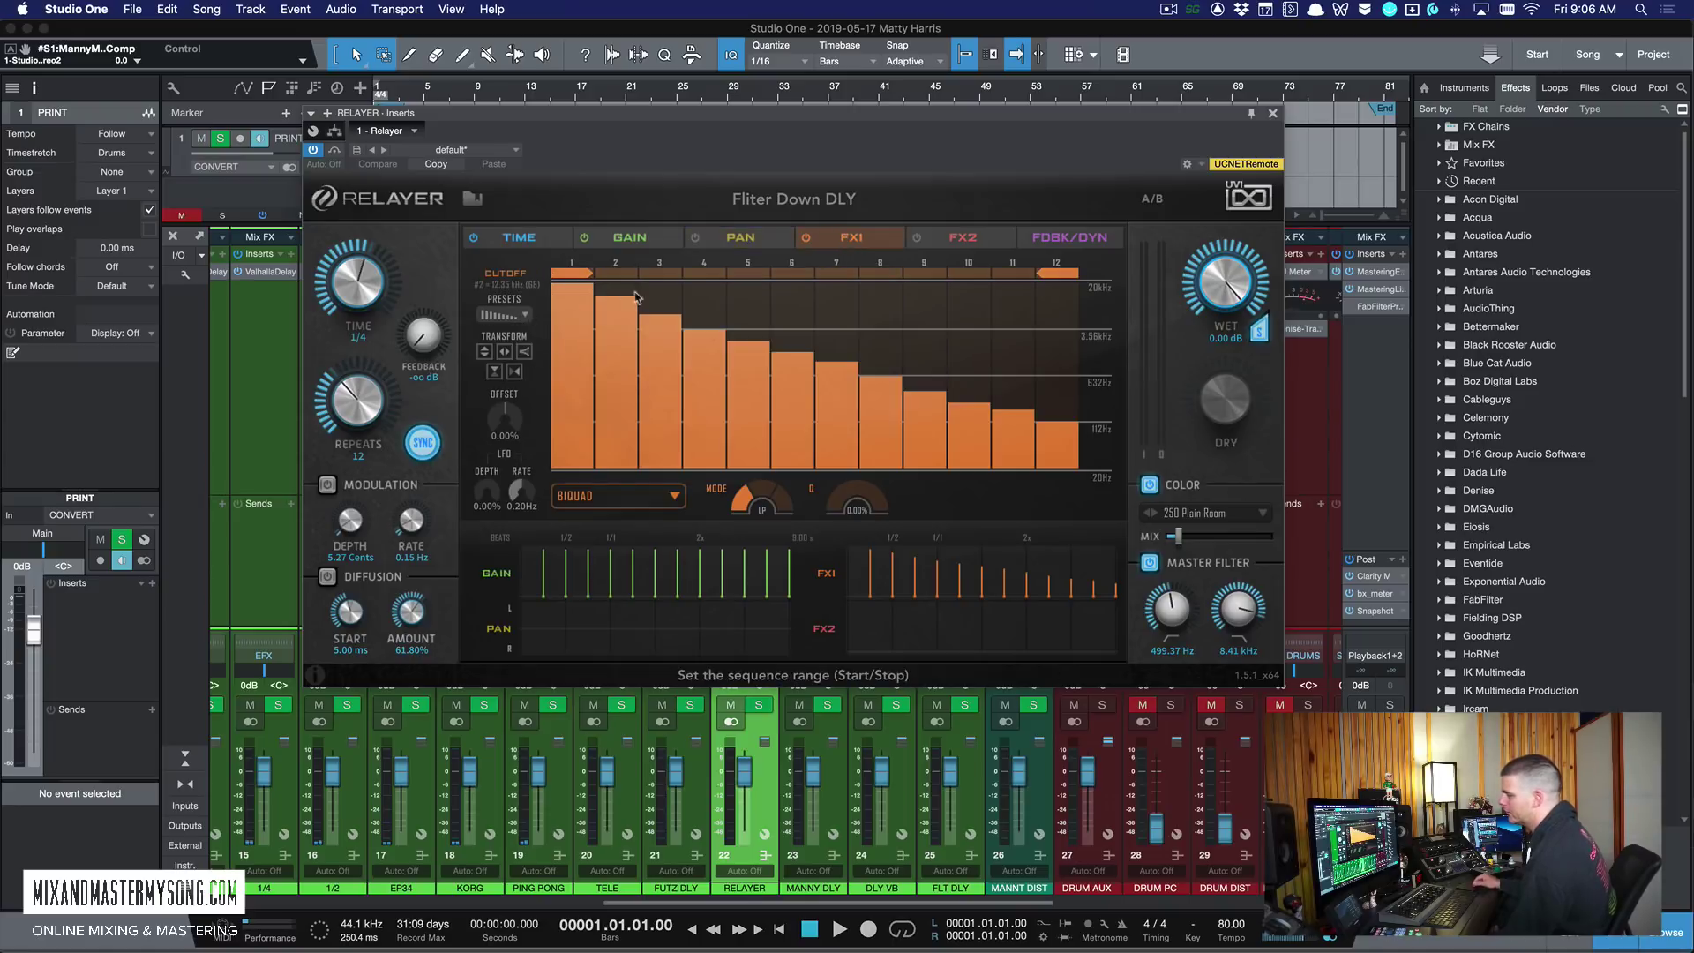
Step: Load Relayer's User Presets > Panning filter down, view its PAN sequence, and close the plugin
{"action": "left_click", "coordinate": [791, 208]}
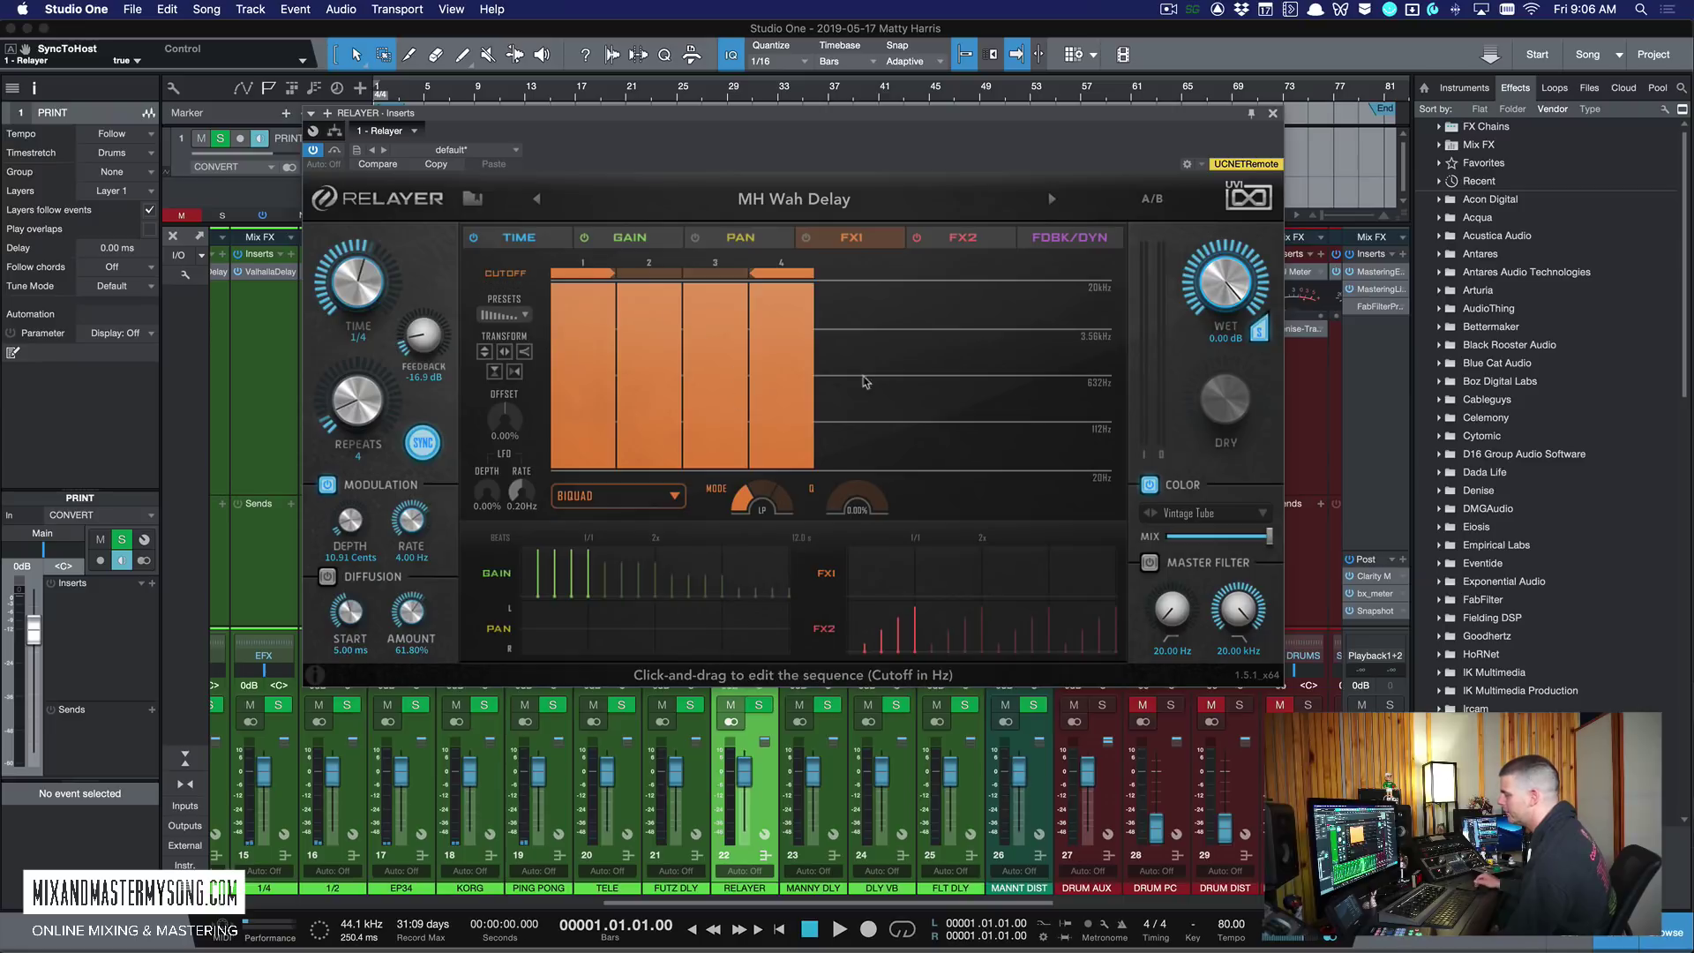
{"action": "left_click", "coordinate": [473, 197]}
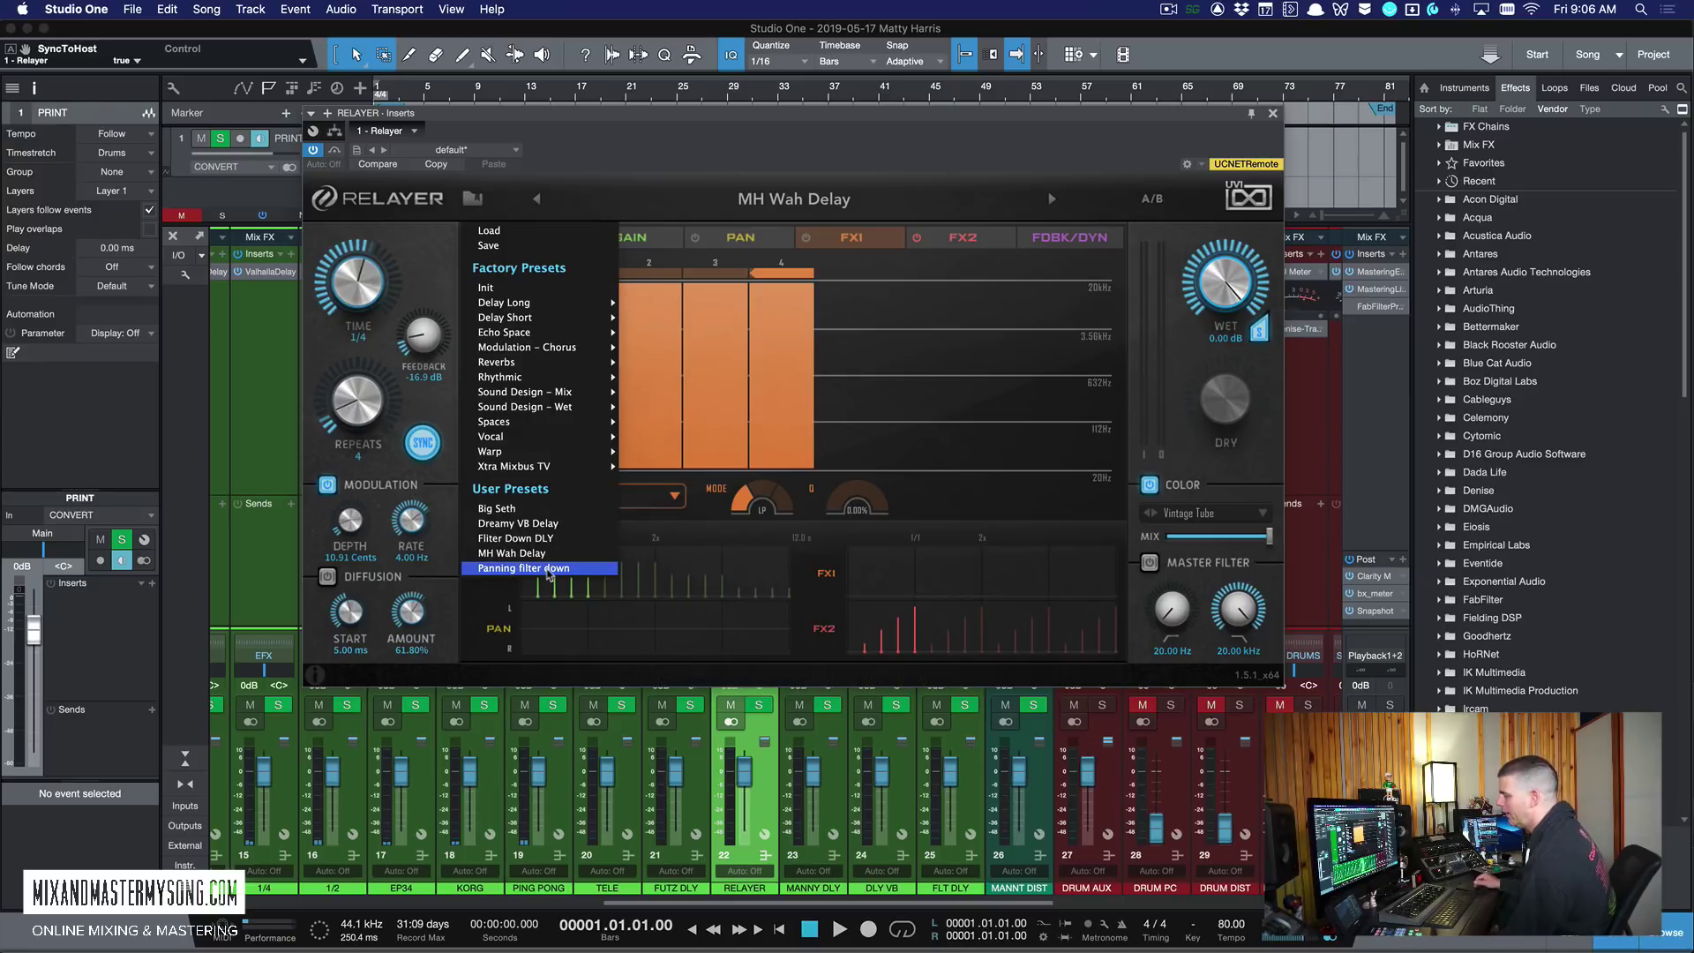
{"action": "left_click", "coordinate": [547, 569]}
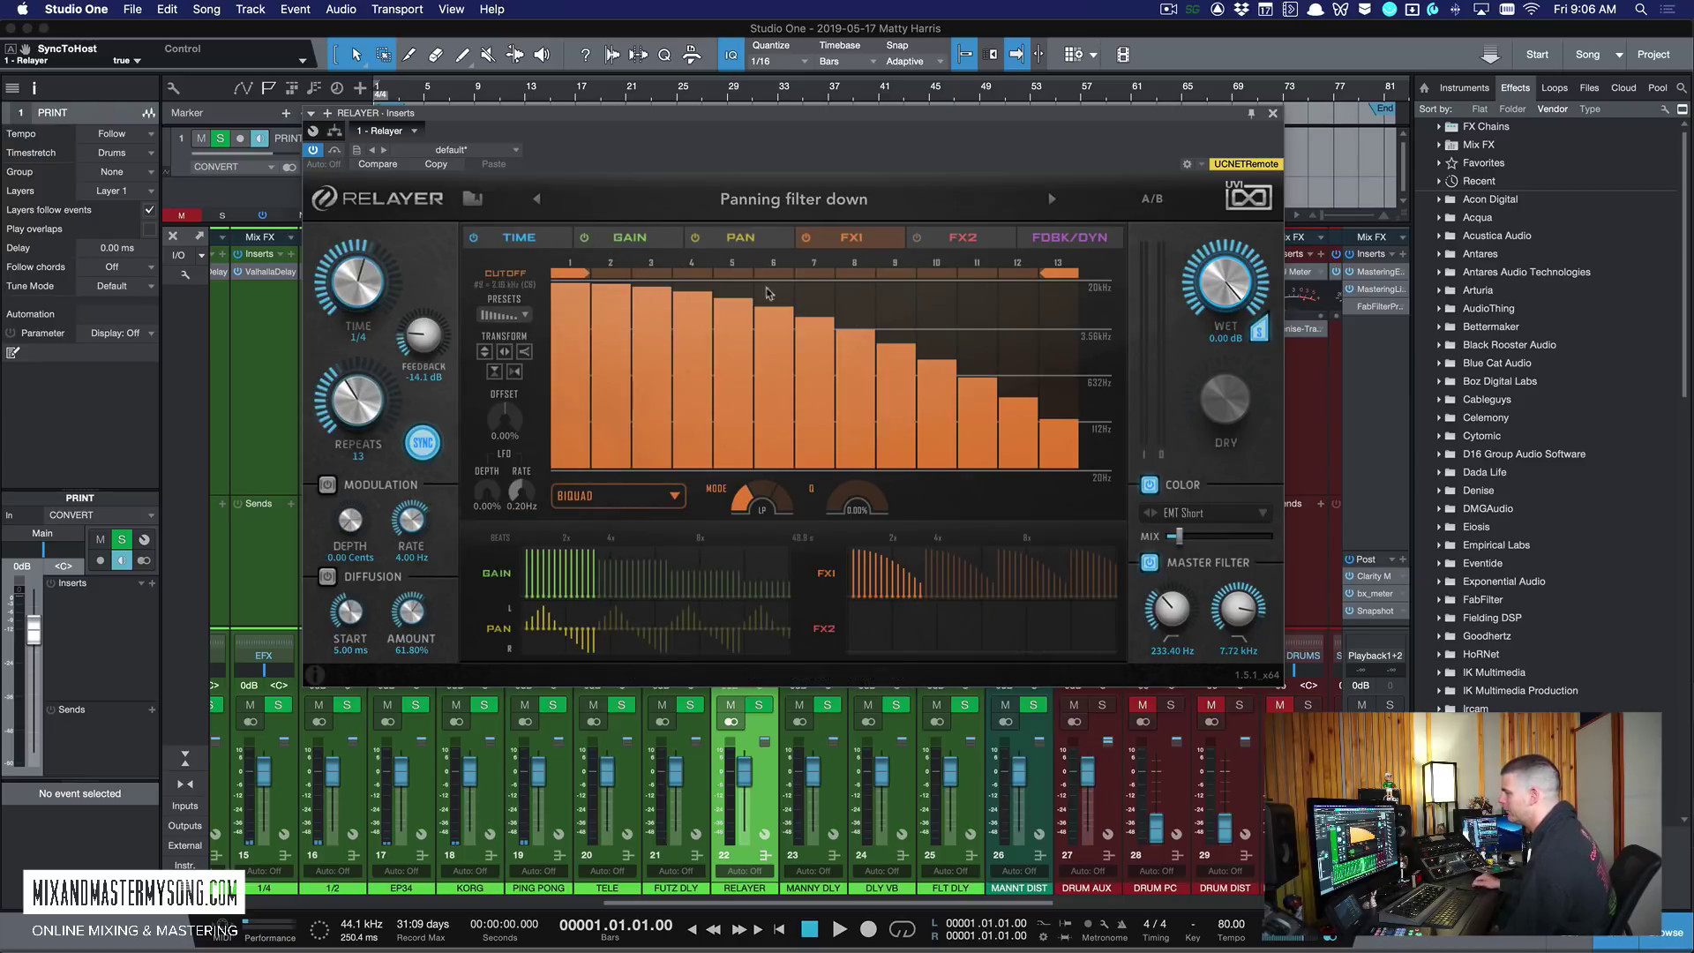
{"action": "left_click", "coordinate": [740, 238]}
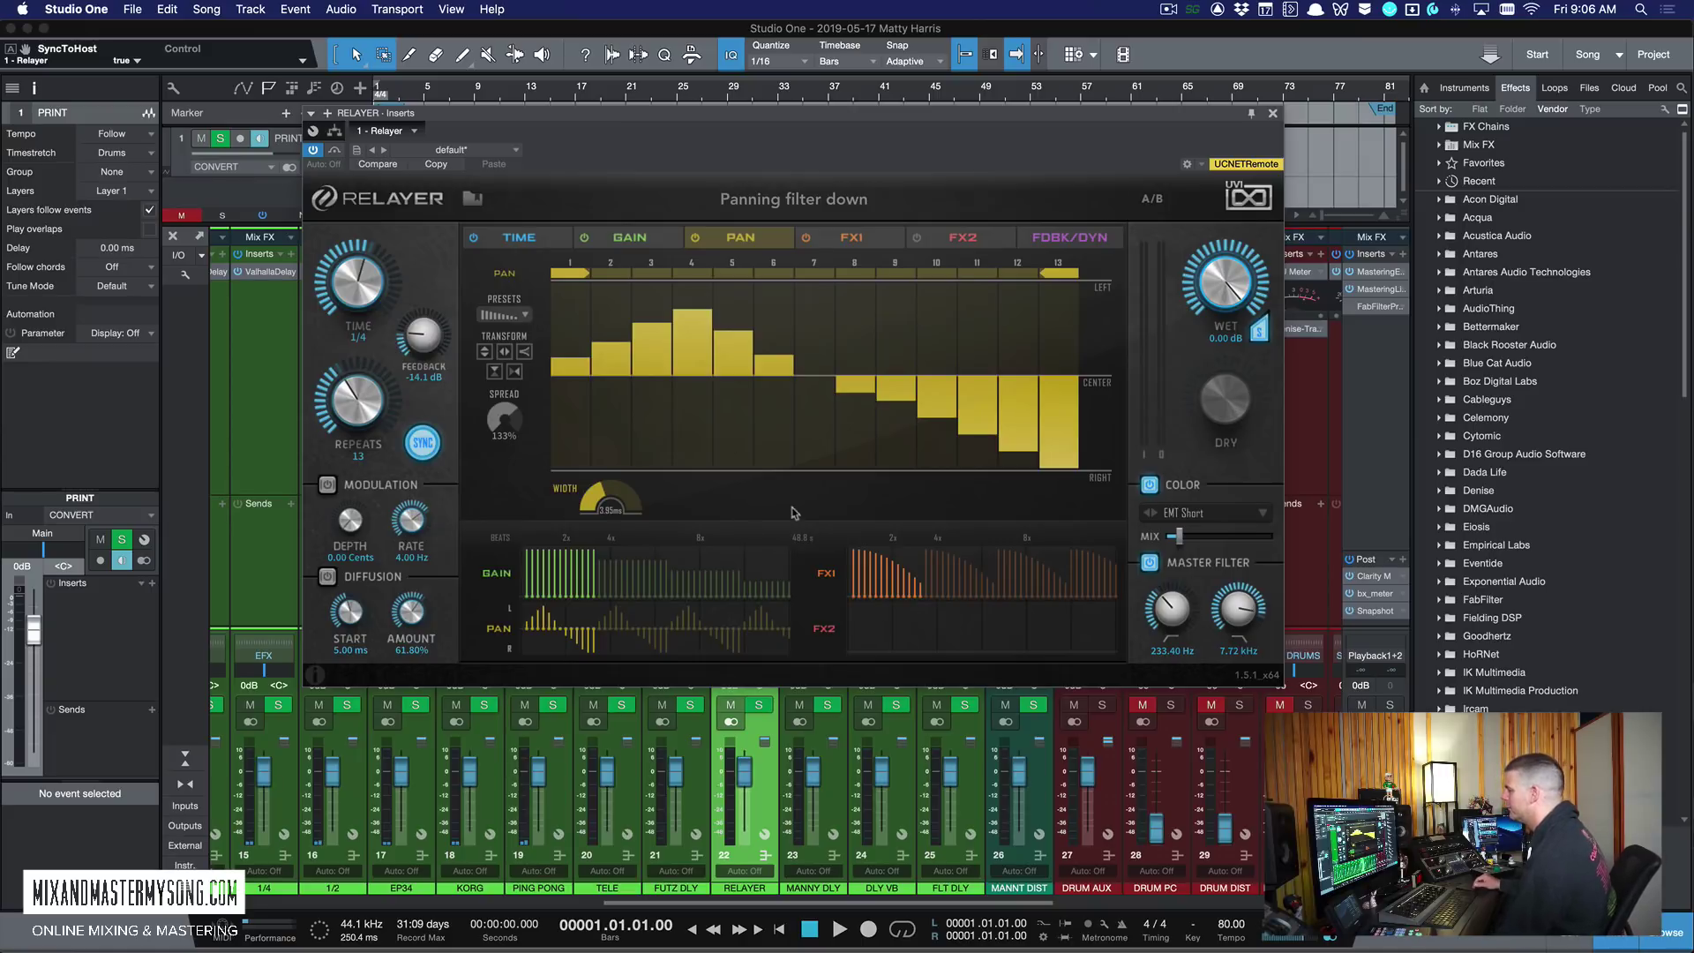
{"action": "left_click", "coordinate": [731, 220]}
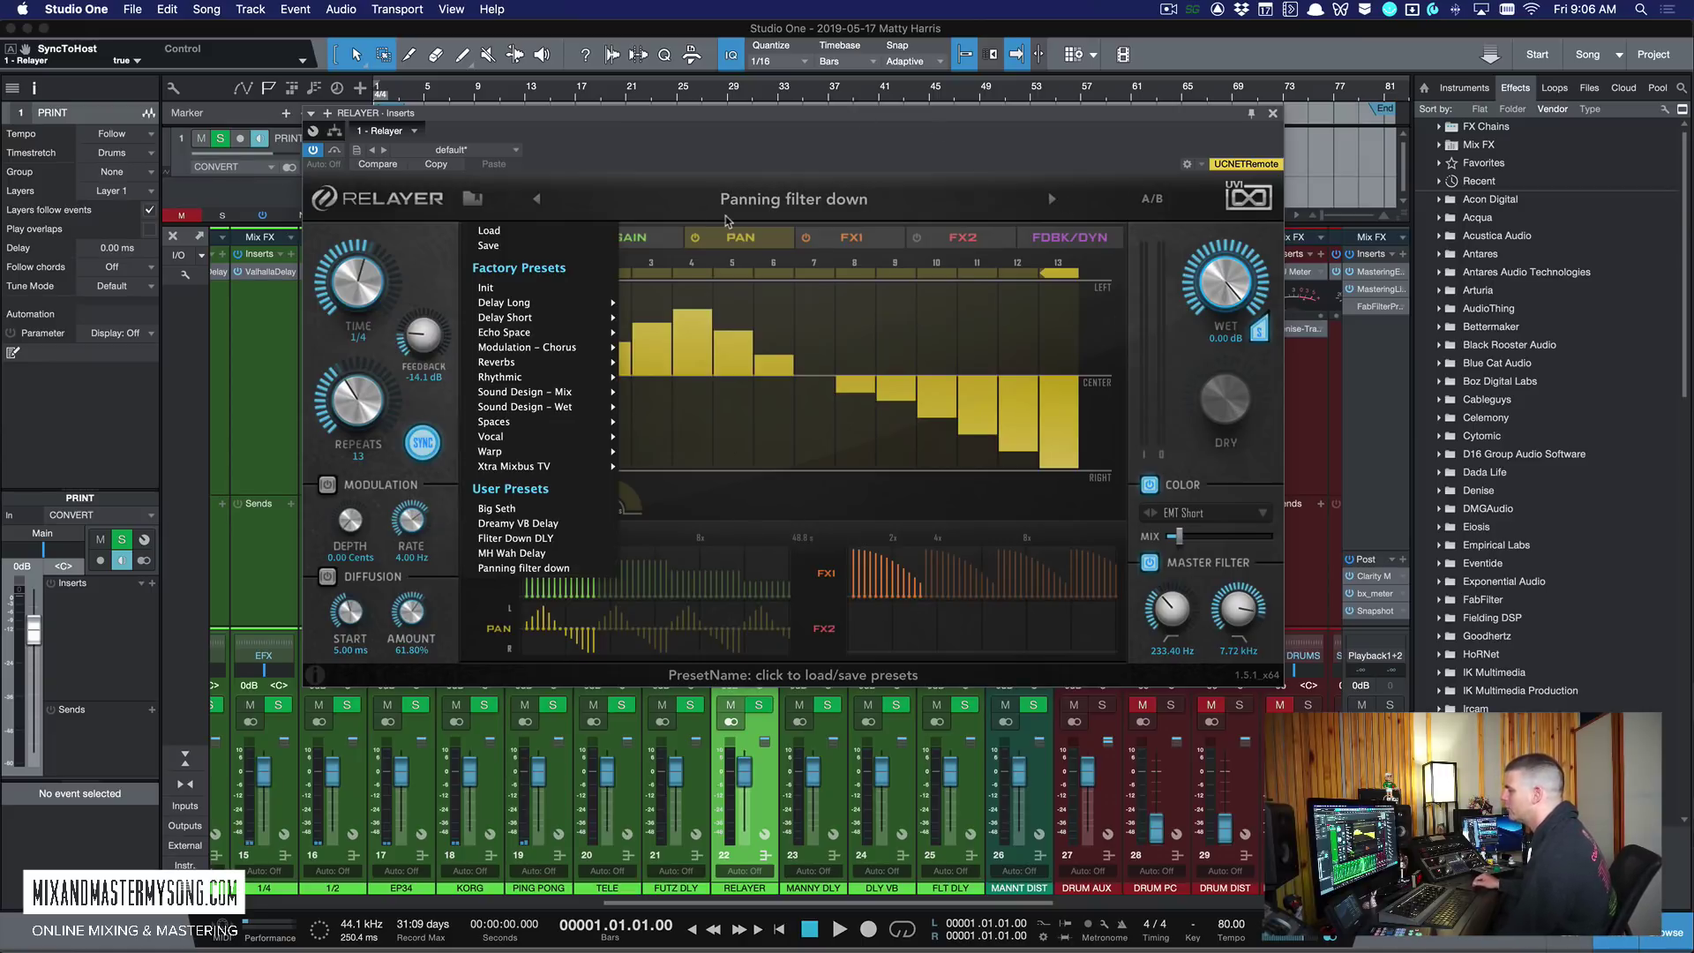
{"action": "left_click", "coordinate": [1001, 144]}
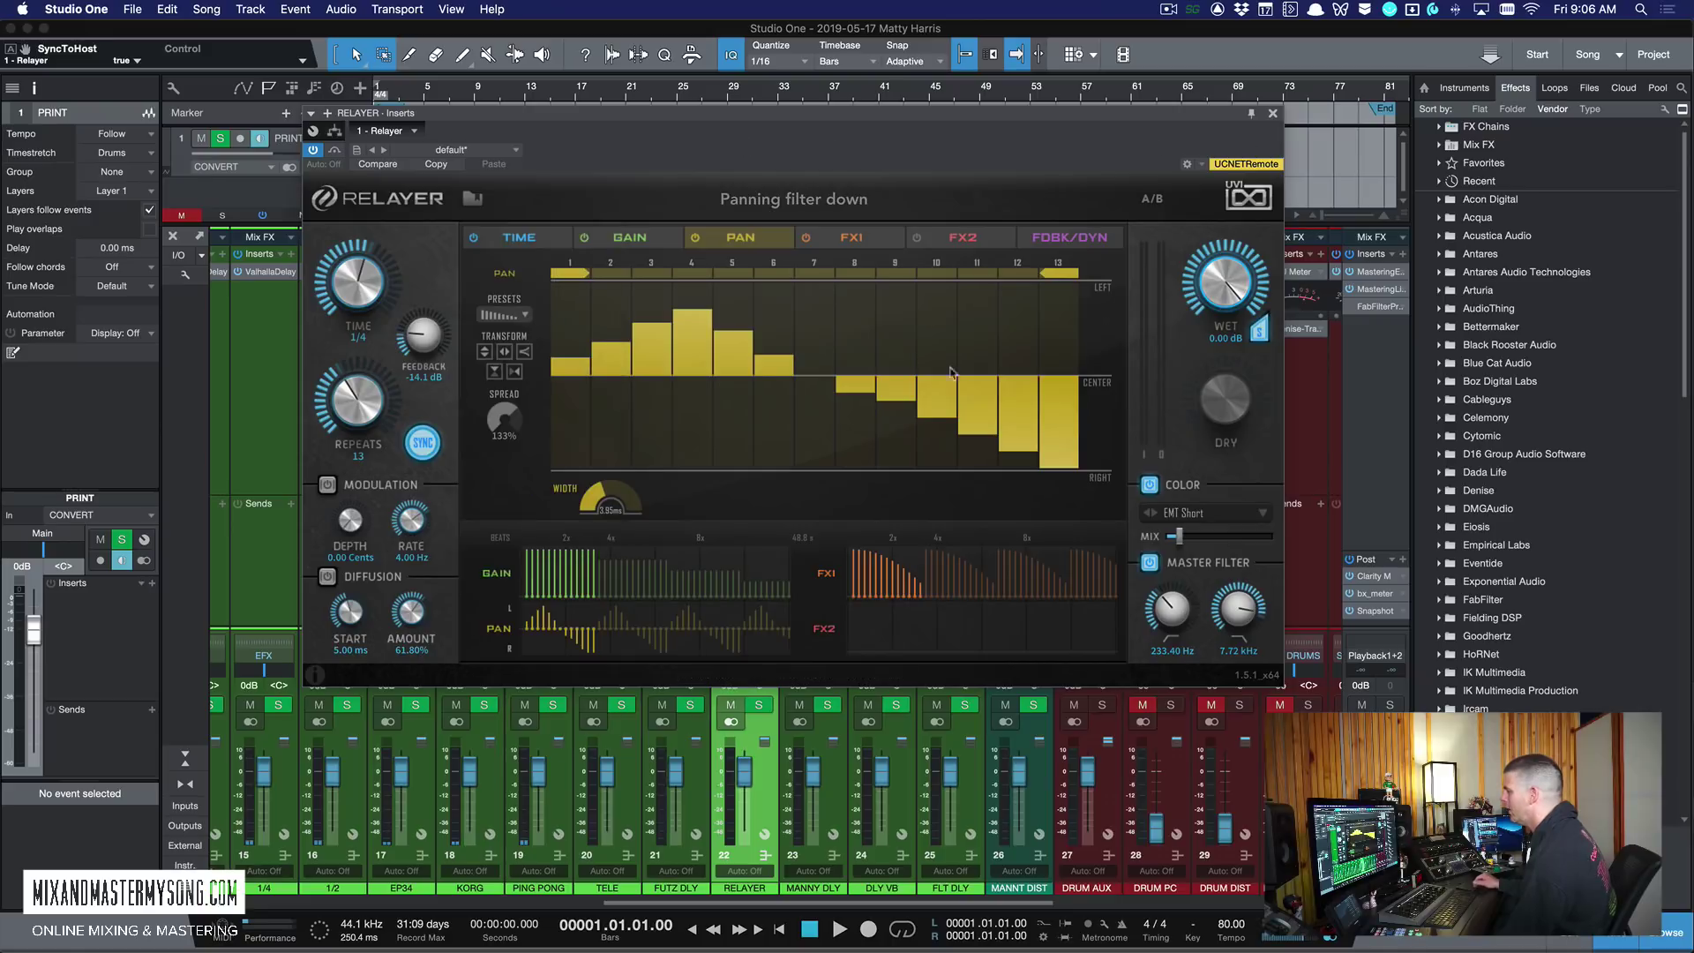
{"action": "left_click", "coordinate": [795, 199]}
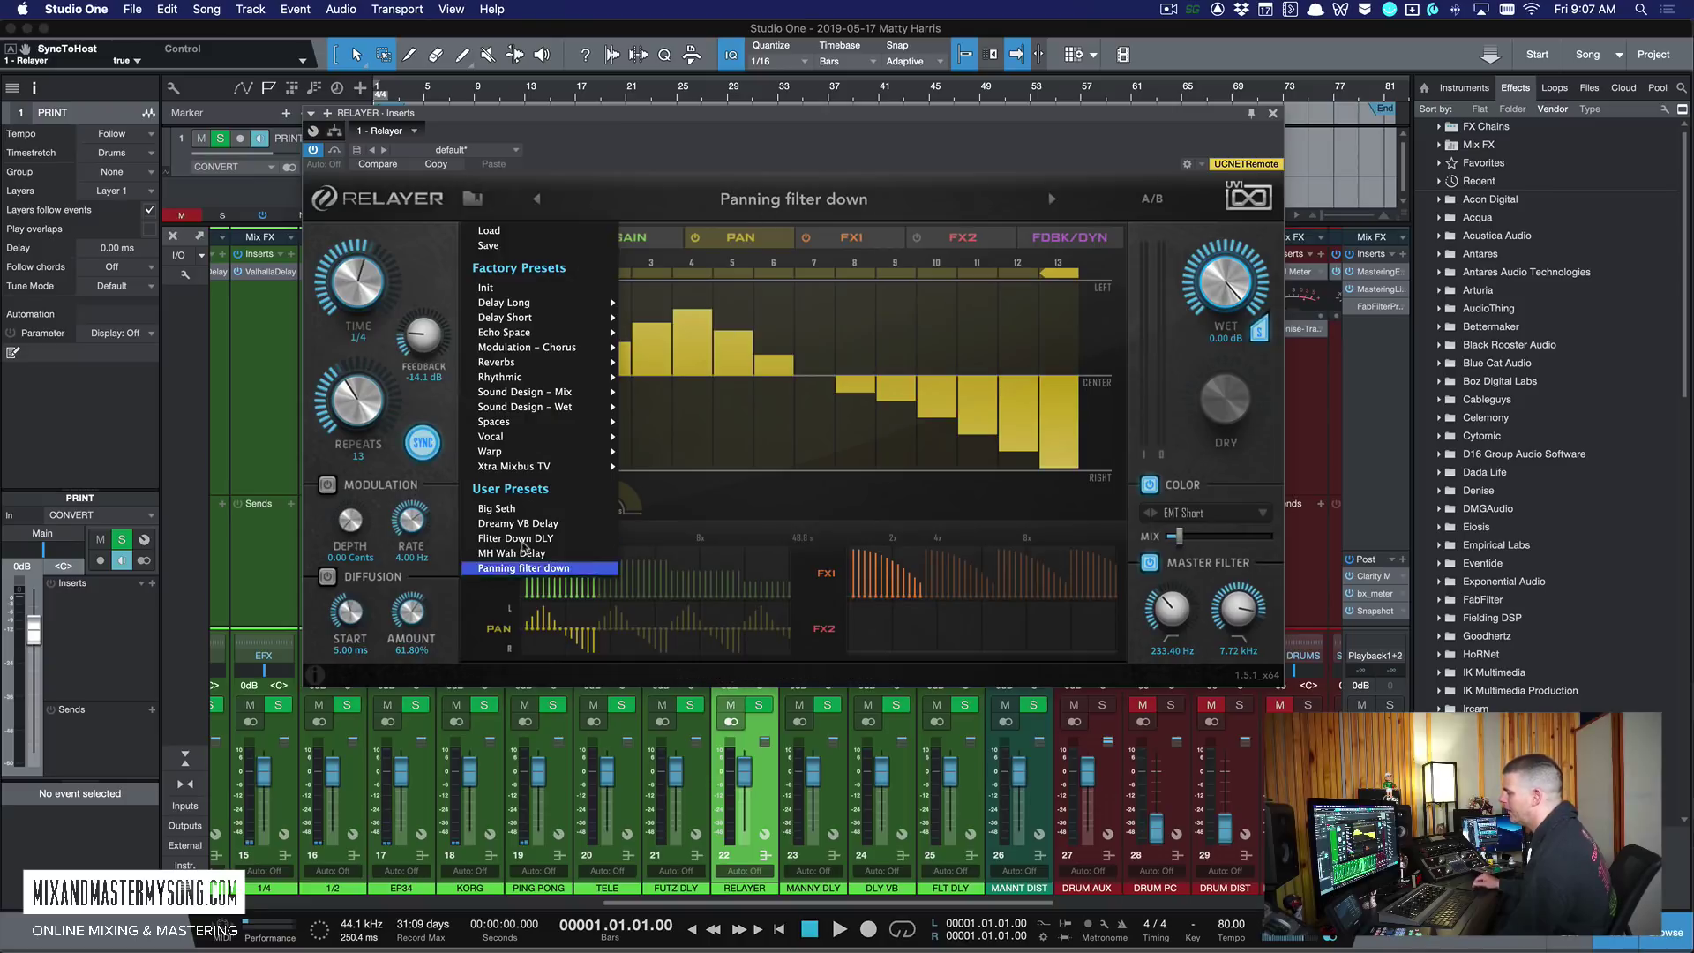
{"action": "left_click", "coordinate": [1291, 114]}
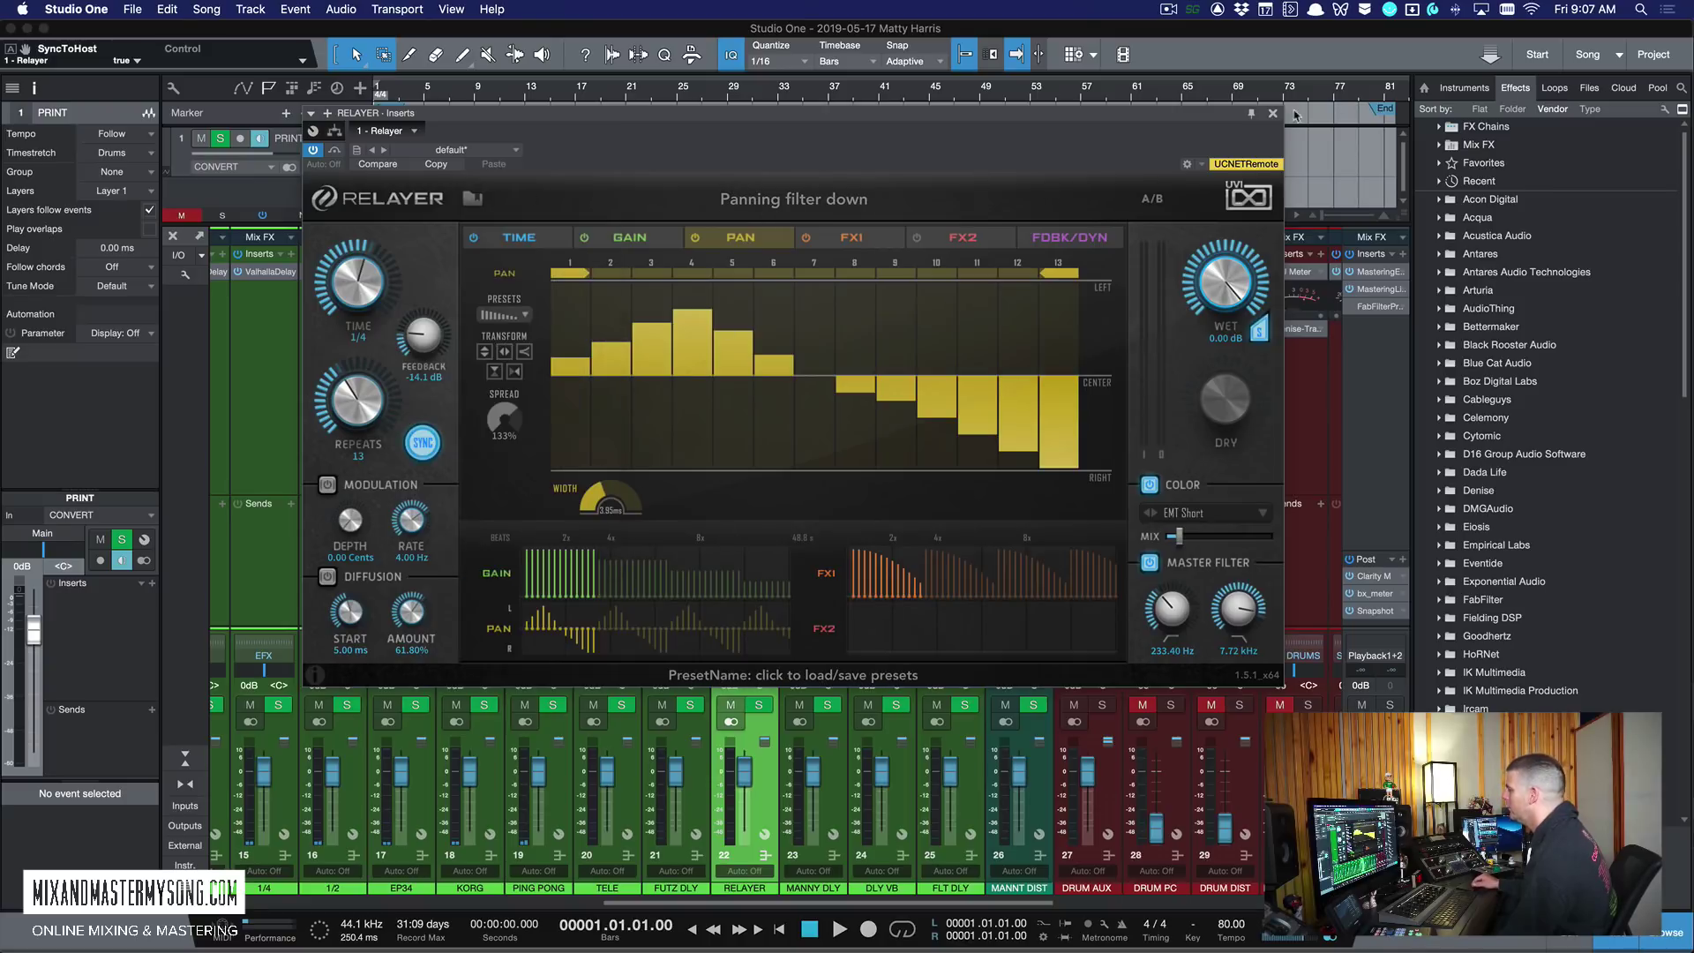
{"action": "left_click", "coordinate": [1273, 115]}
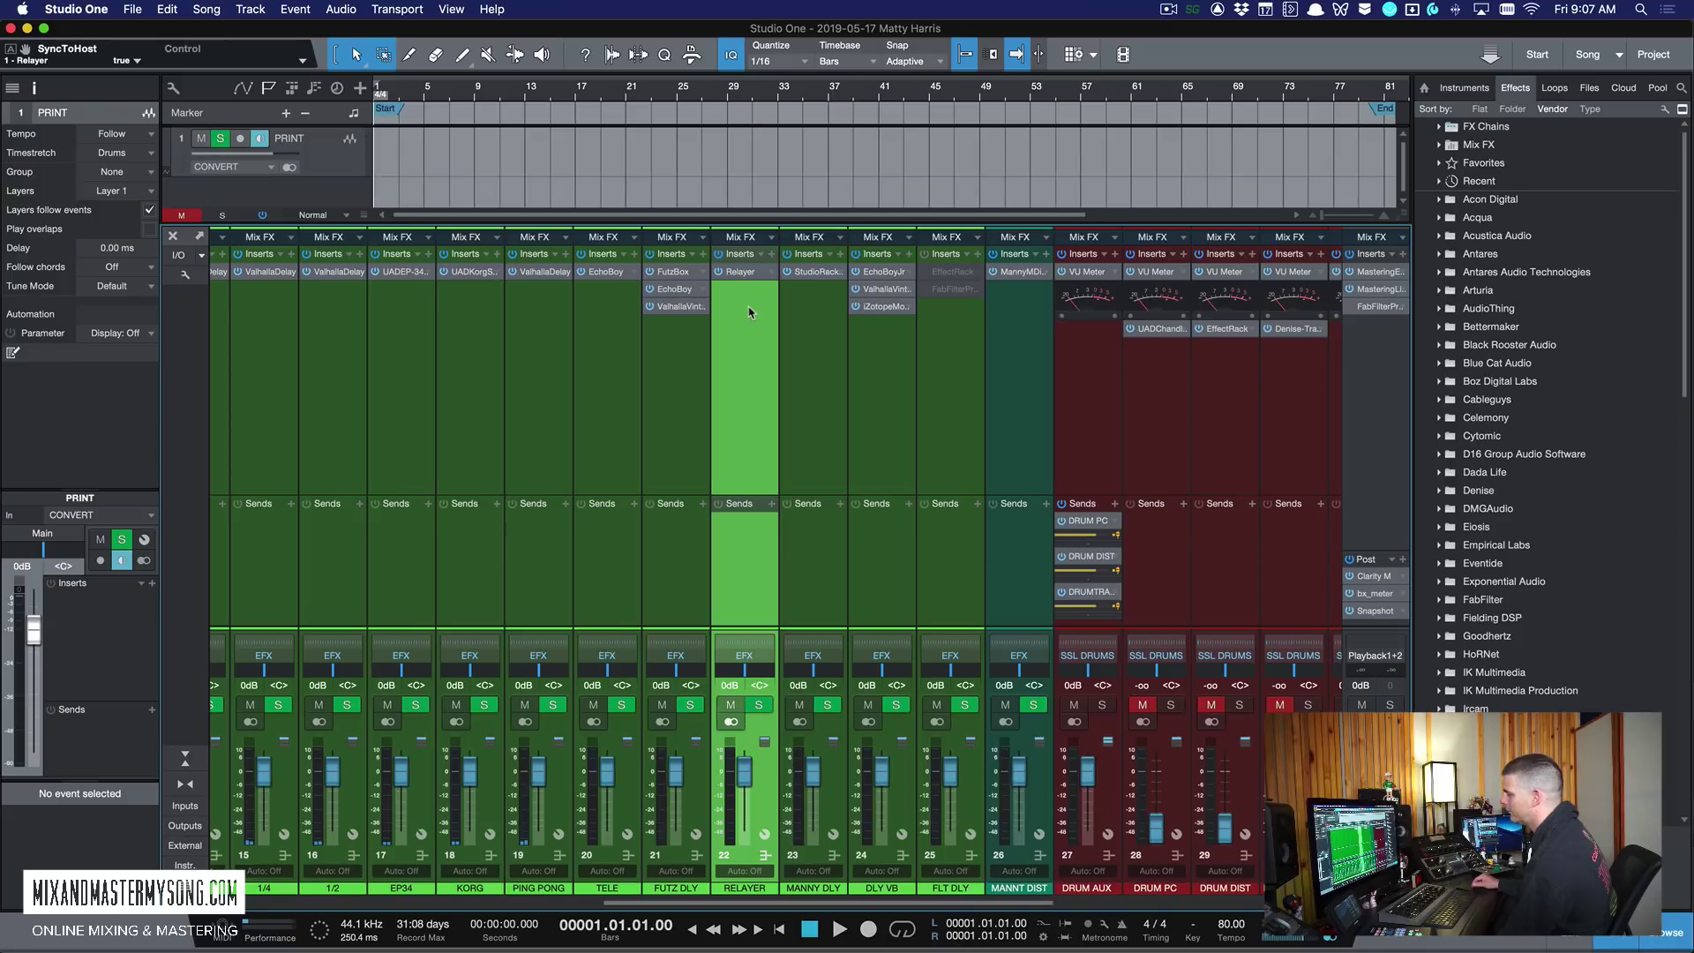
{"action": "scroll", "coordinate": [398, 319], "scroll_direction": "left", "scroll_amount": 3}
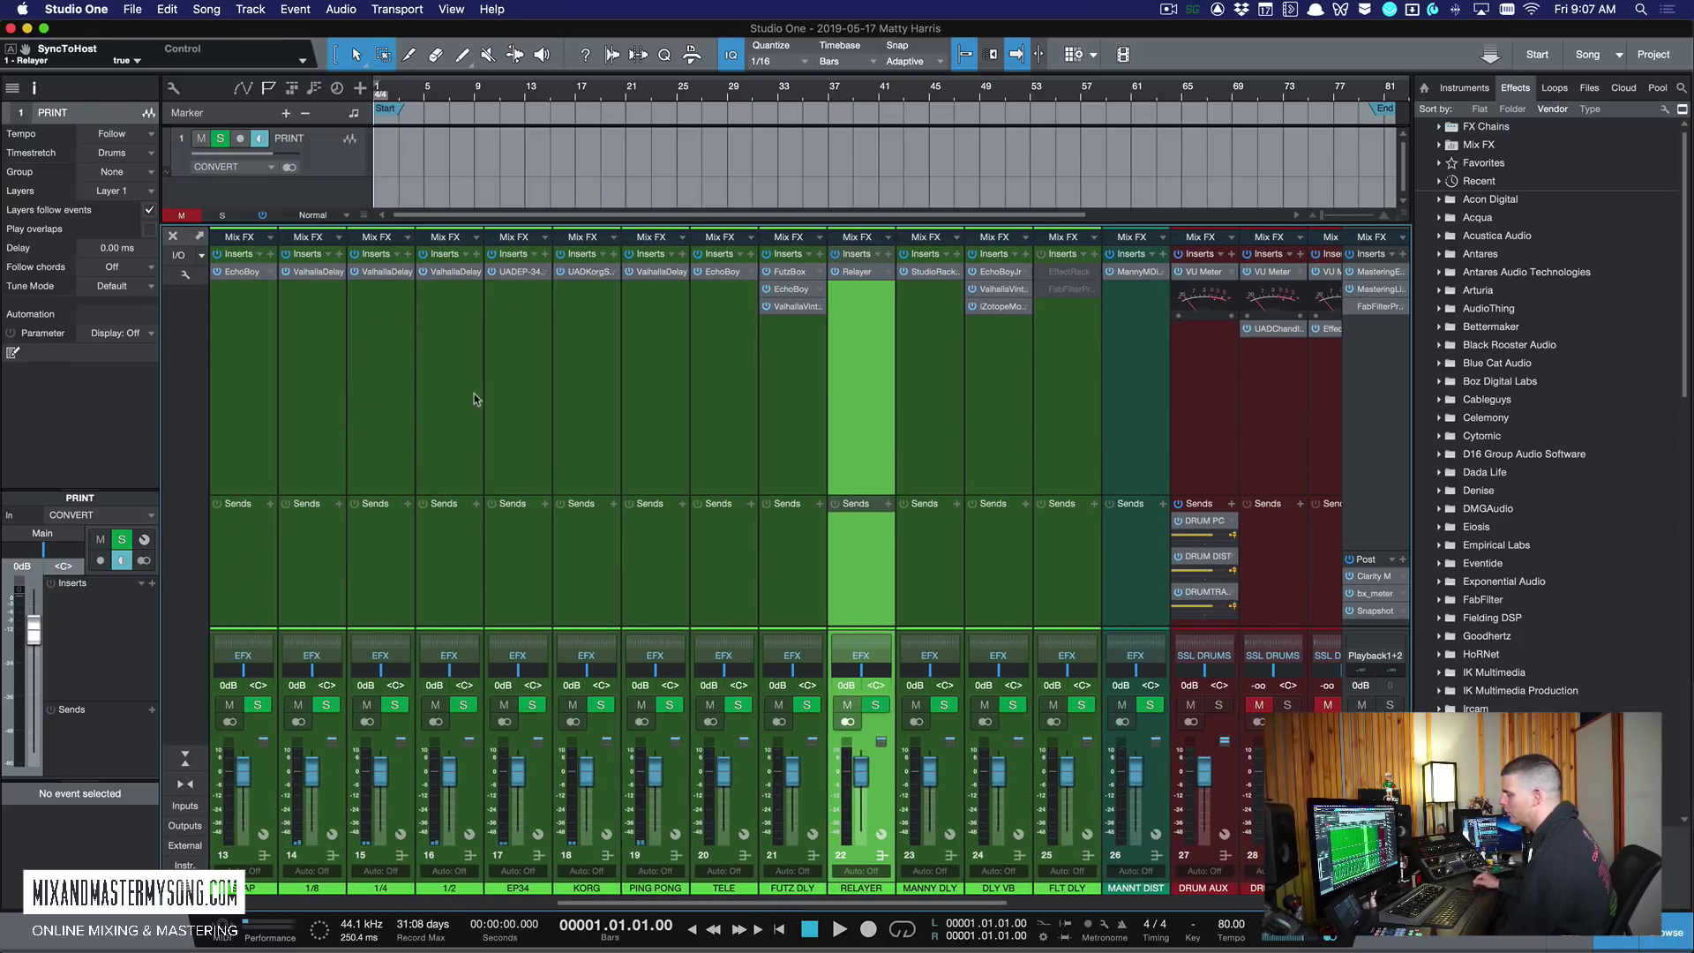
{"action": "scroll", "coordinate": [552, 405], "scroll_direction": "right", "scroll_amount": 4}
{"action": "left_click", "coordinate": [736, 343]}
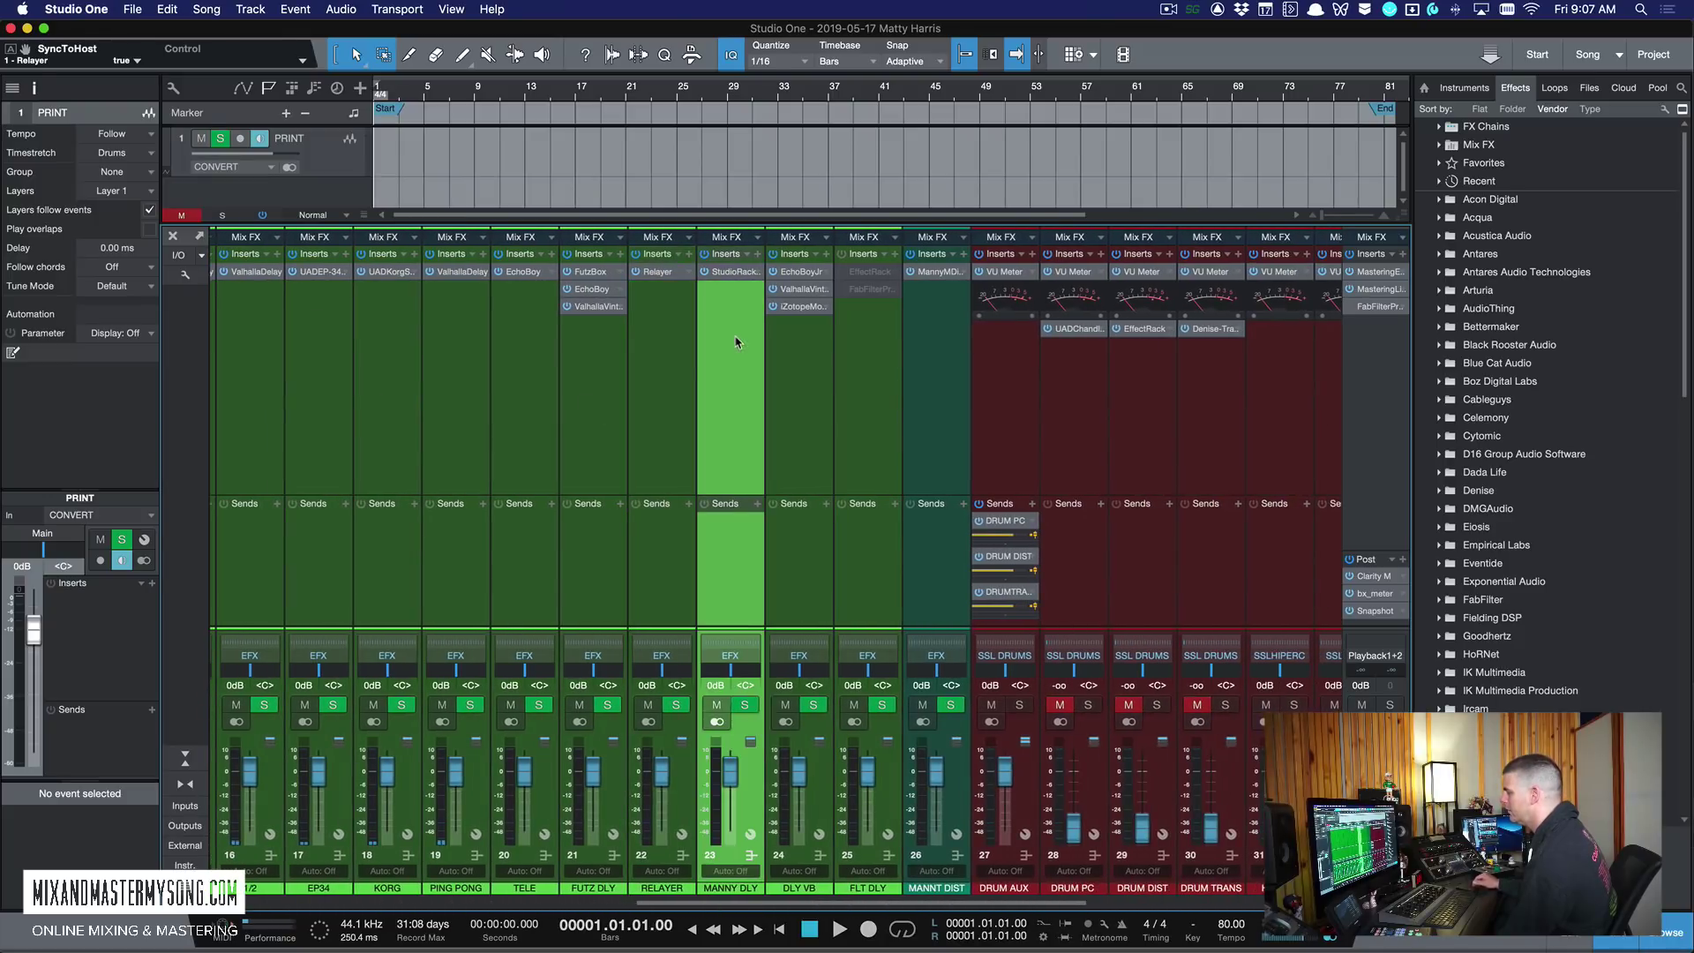
{"action": "left_click", "coordinate": [732, 278]}
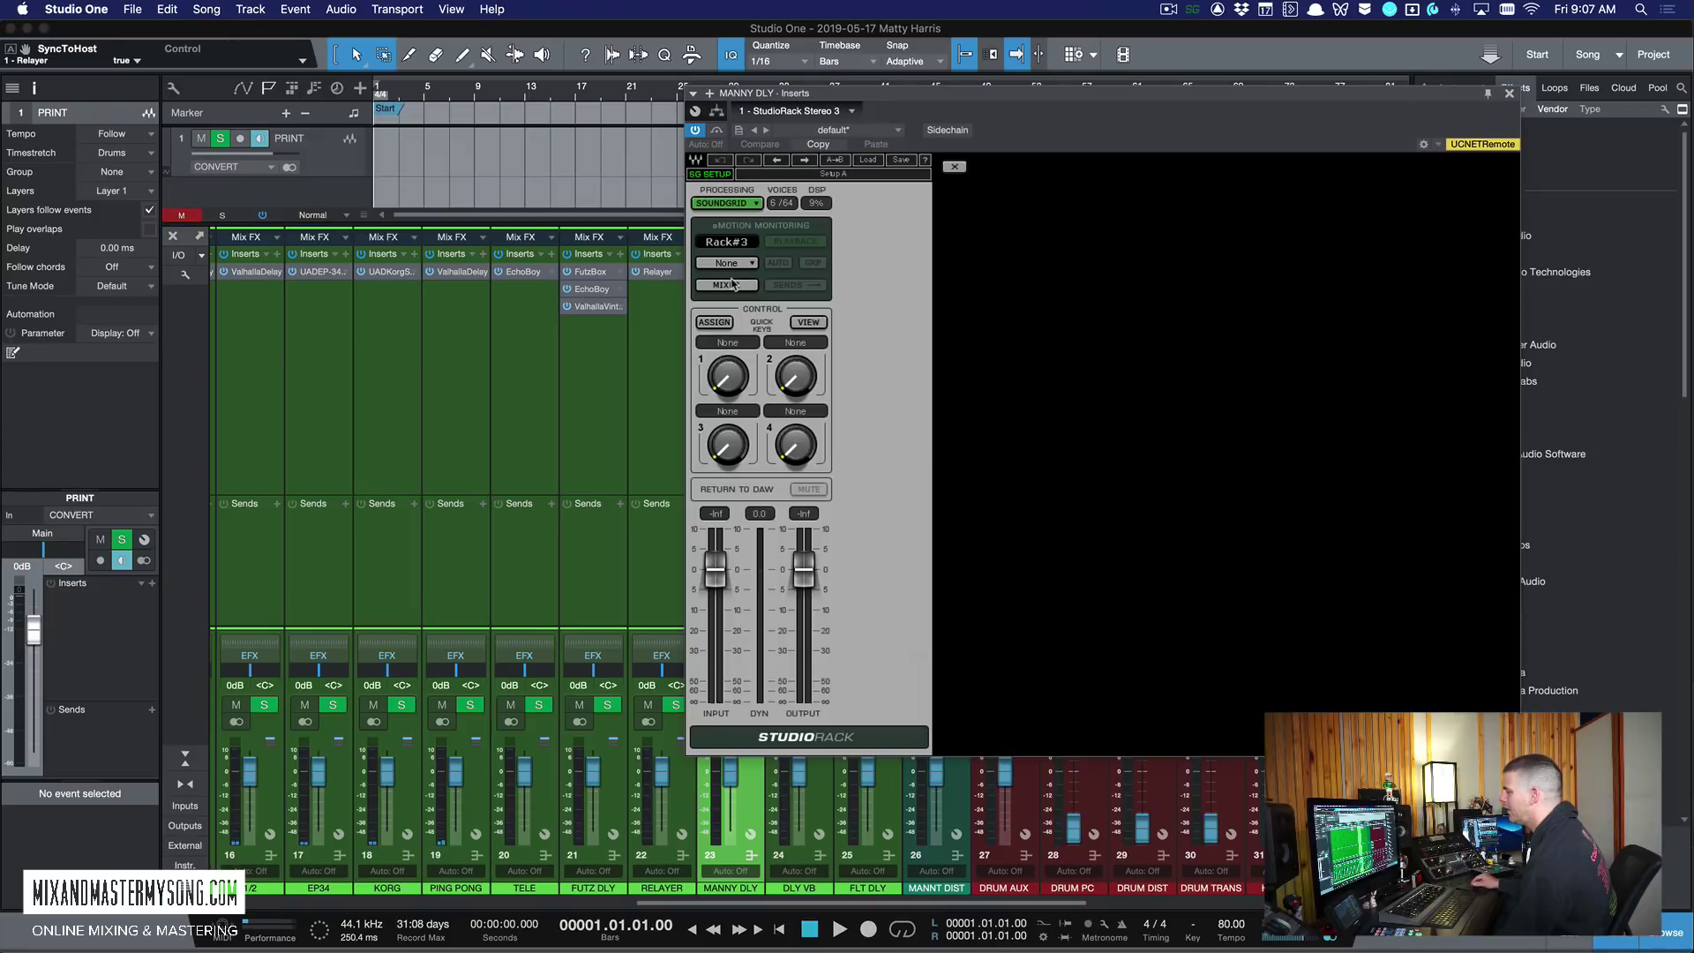
{"action": "left_click_drag", "start_coordinate": [1021, 97], "coordinate": [553, 79]}
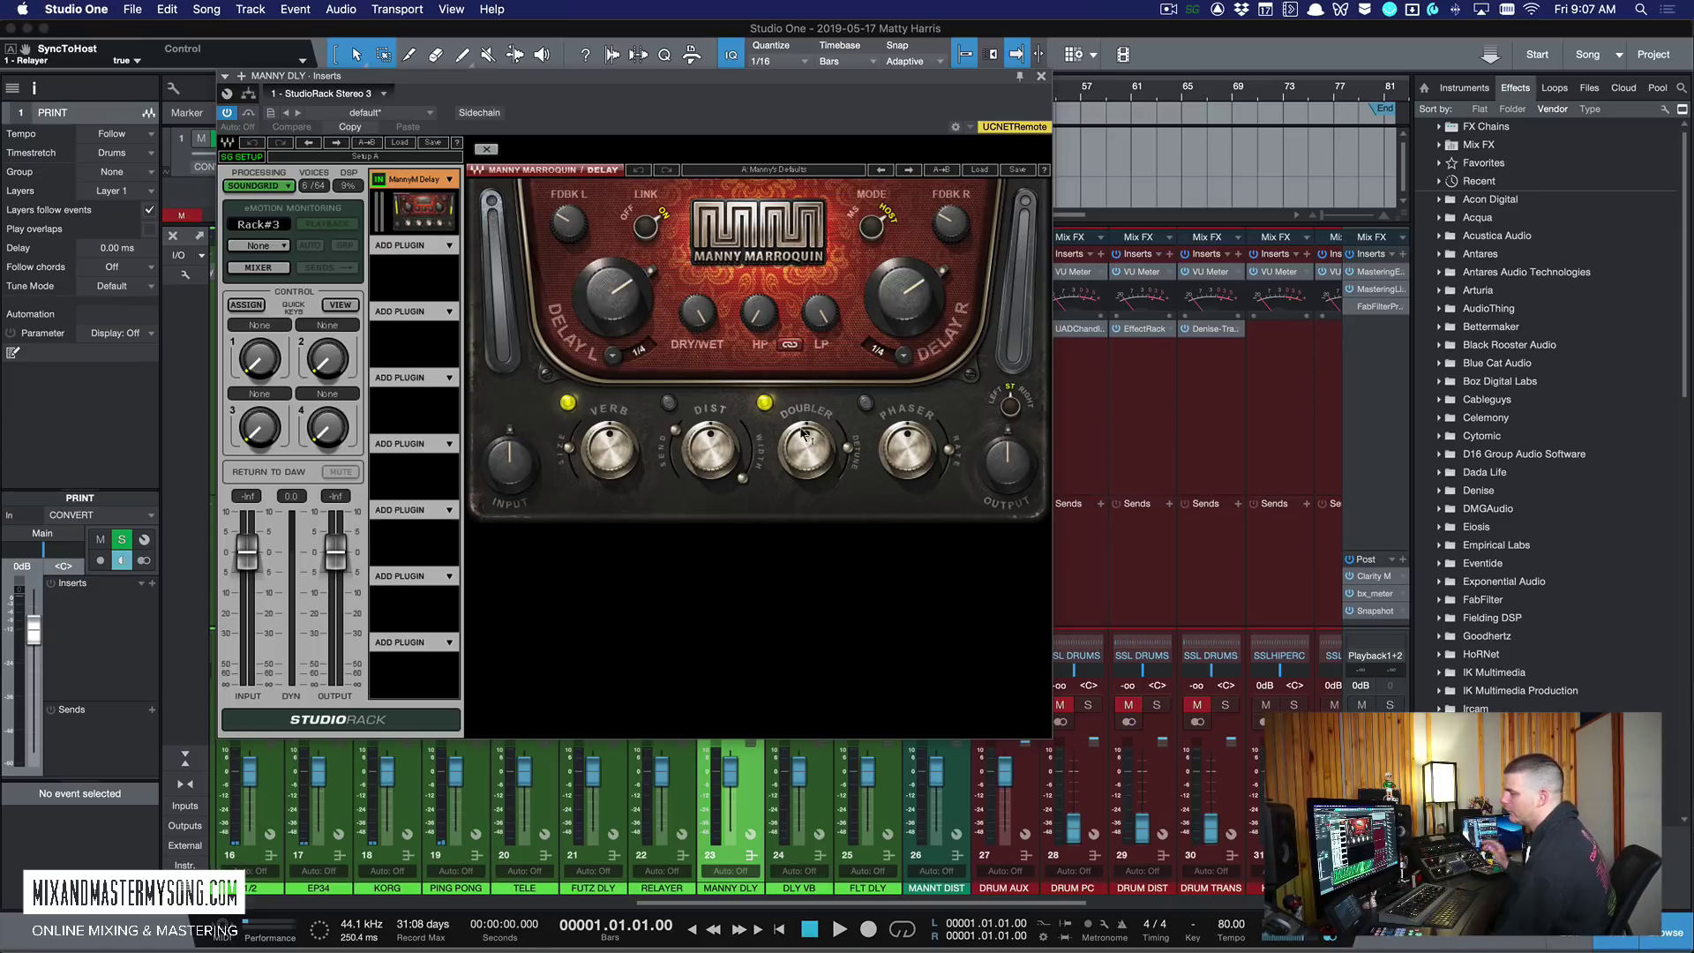
{"action": "mouse_move", "coordinate": [804, 434]}
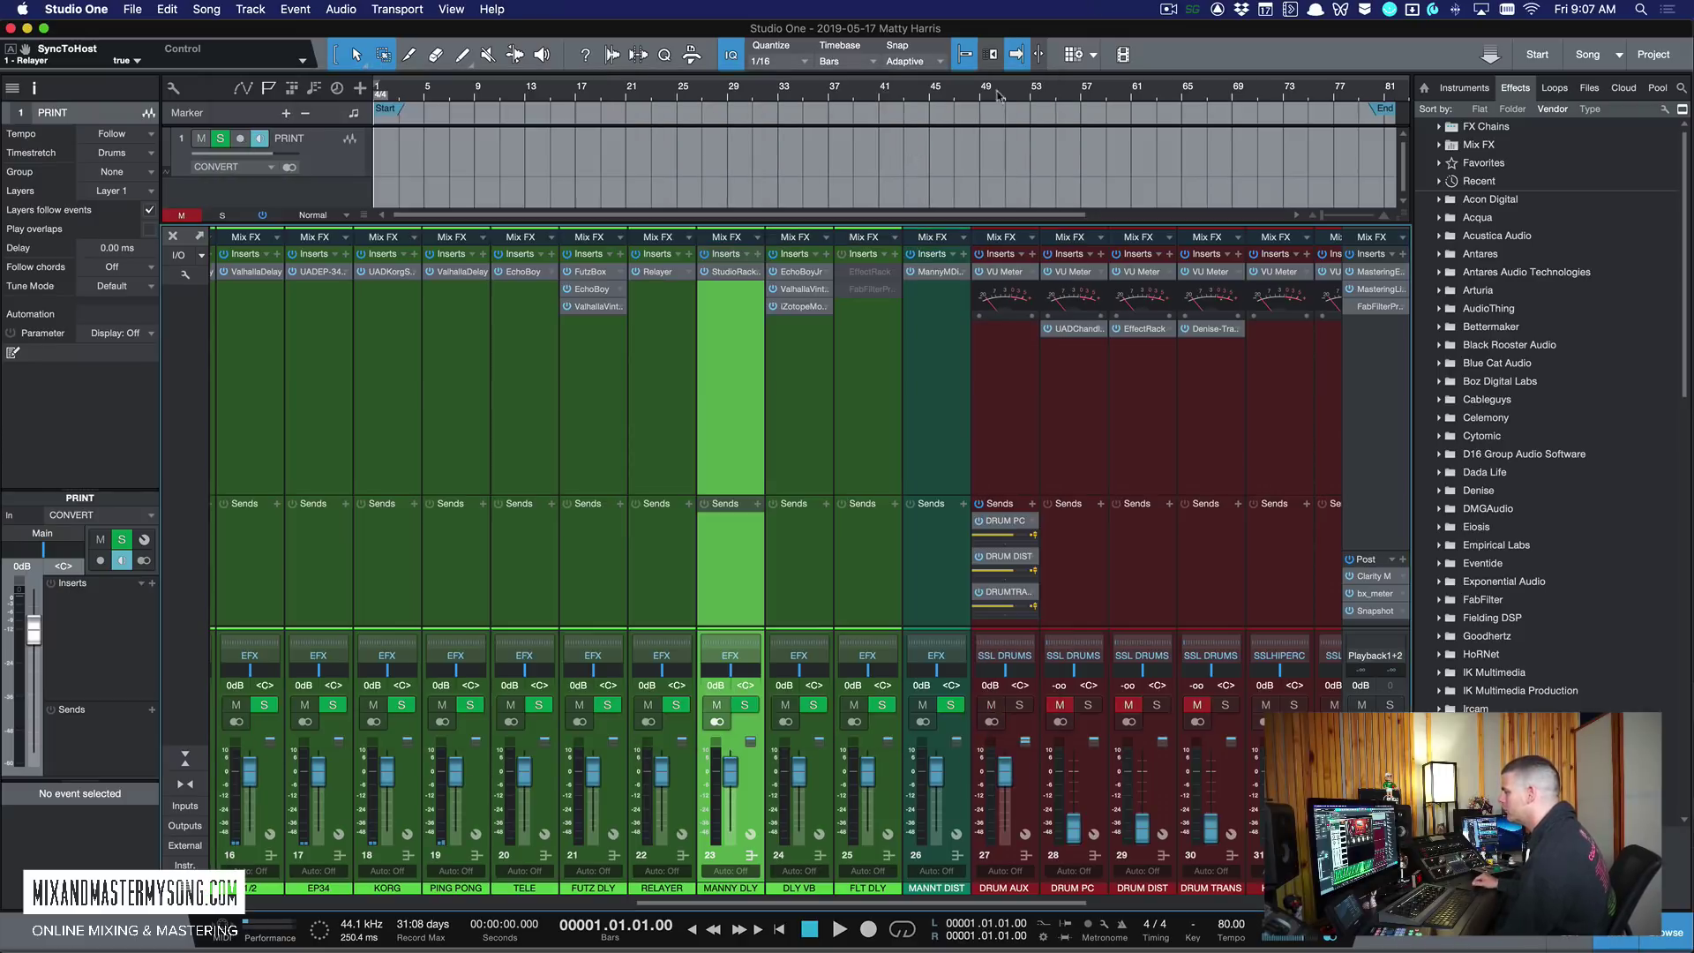
{"action": "left_click", "coordinate": [1041, 76]}
{"action": "left_click", "coordinate": [818, 388]}
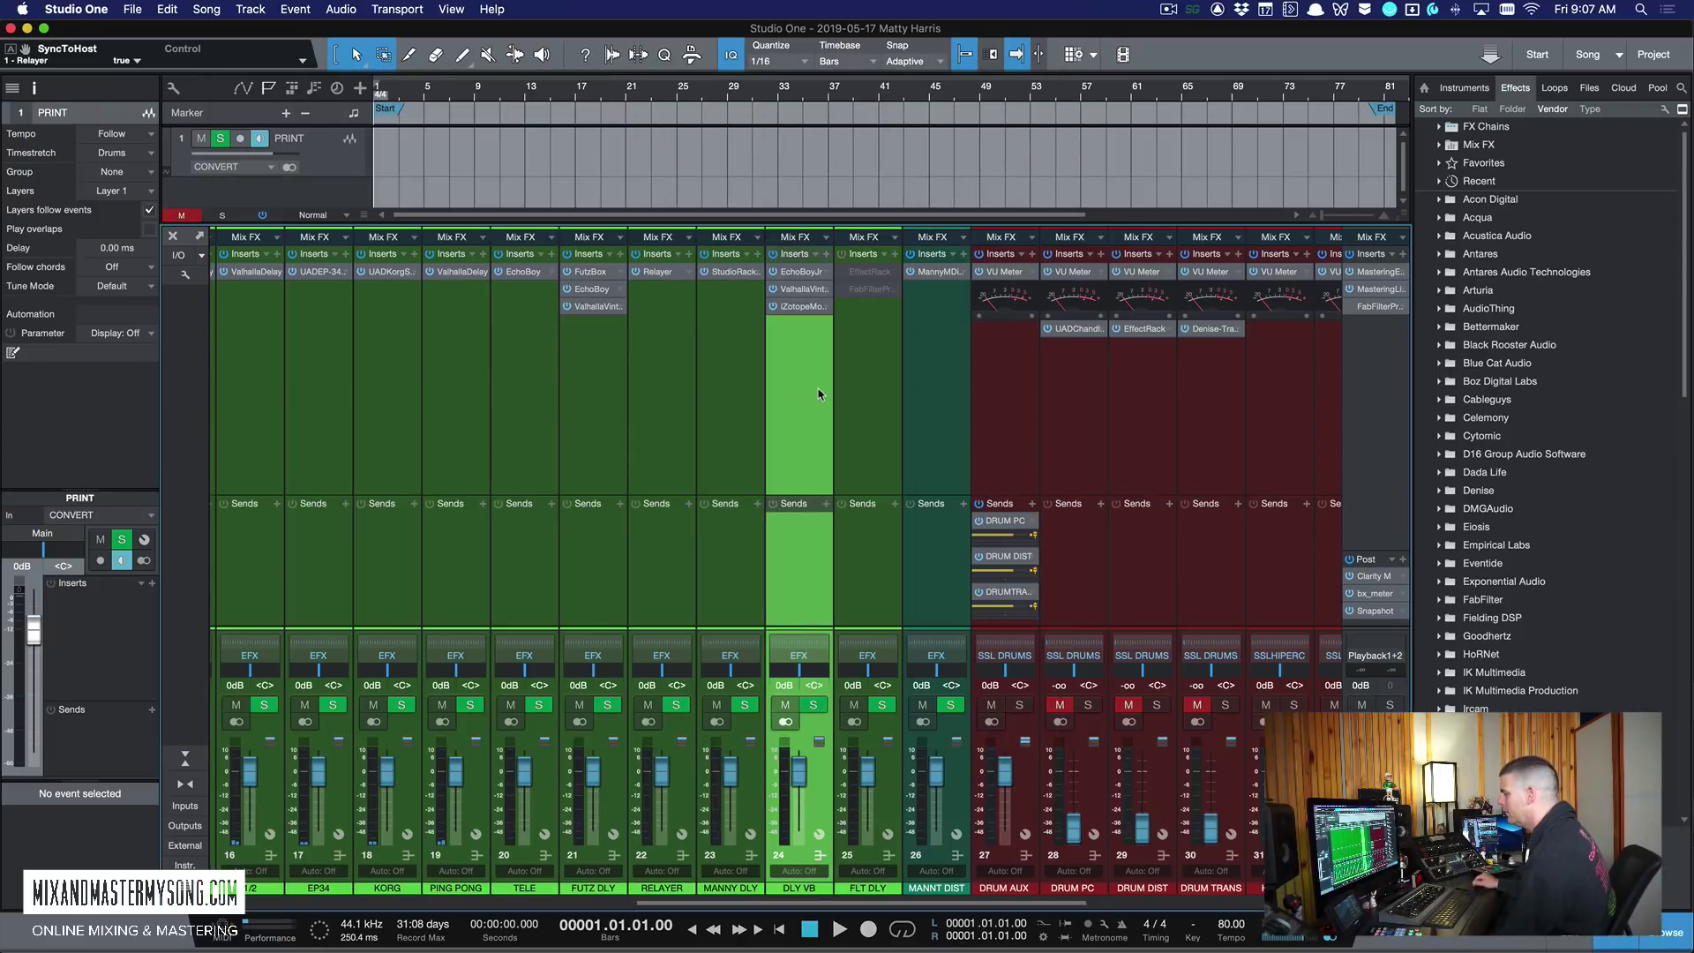
{"action": "scroll", "coordinate": [706, 353], "scroll_direction": "right", "scroll_amount": 2}
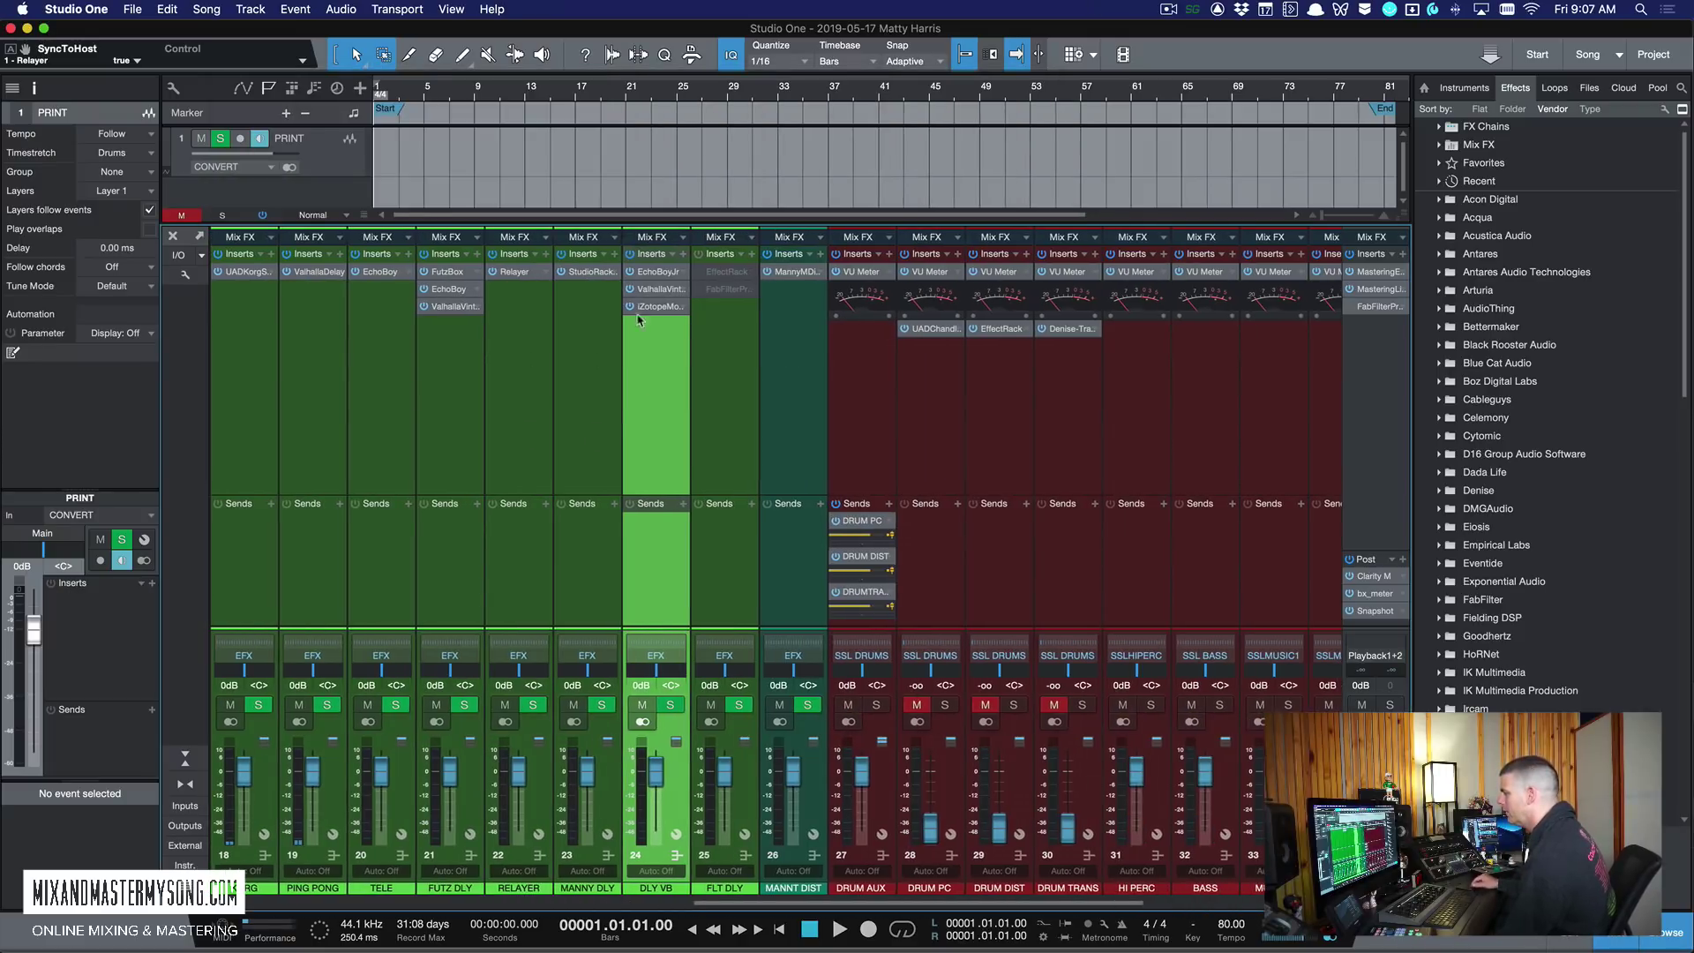
{"action": "left_click", "coordinate": [663, 272]}
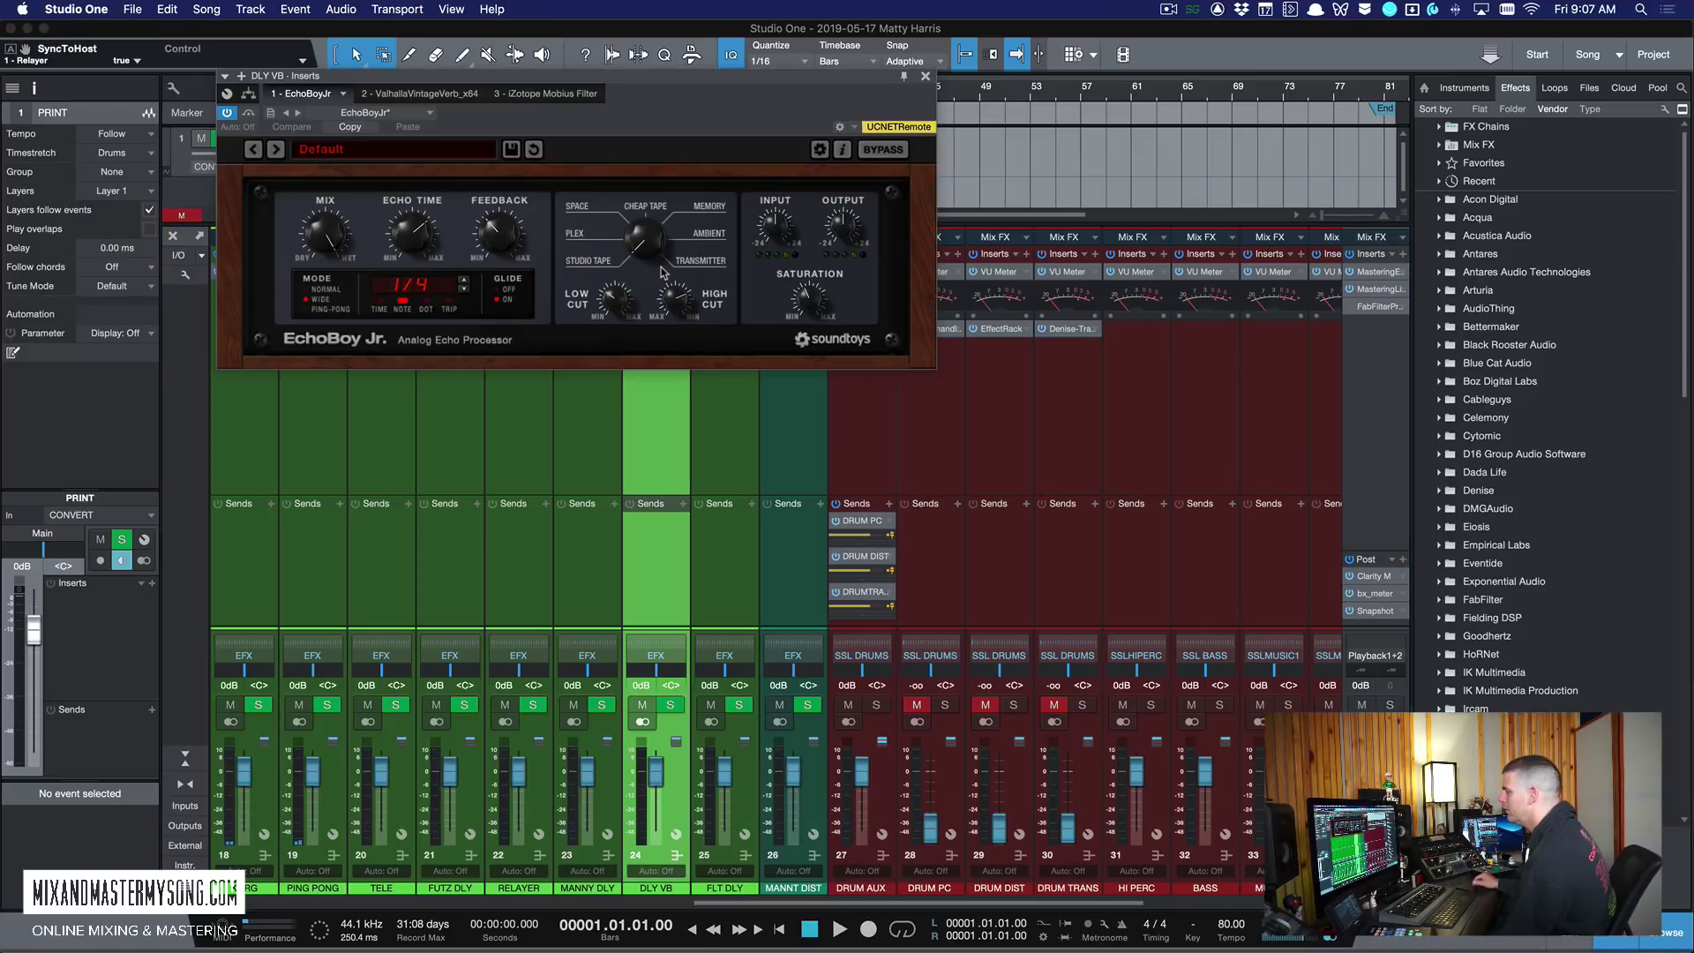
{"action": "left_click_drag", "start_coordinate": [865, 76], "coordinate": [1304, 105]}
{"action": "left_click_drag", "start_coordinate": [830, 104], "coordinate": [868, 54]}
{"action": "left_click", "coordinate": [876, 73]}
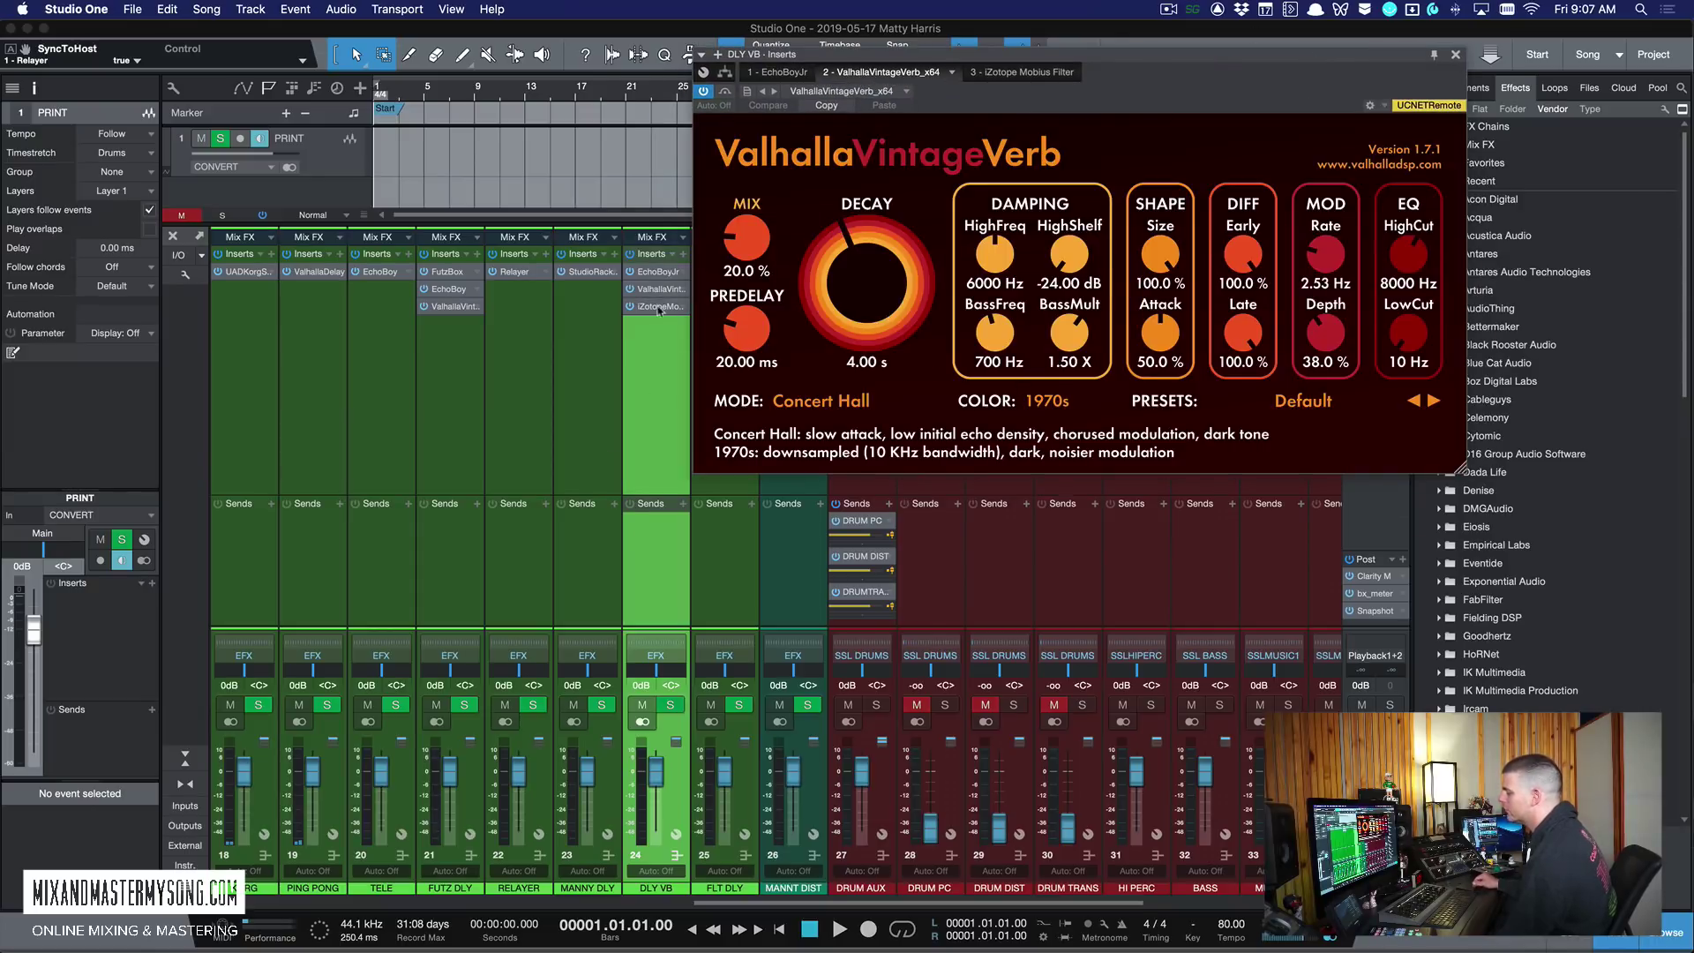
{"action": "left_click", "coordinate": [1024, 72]}
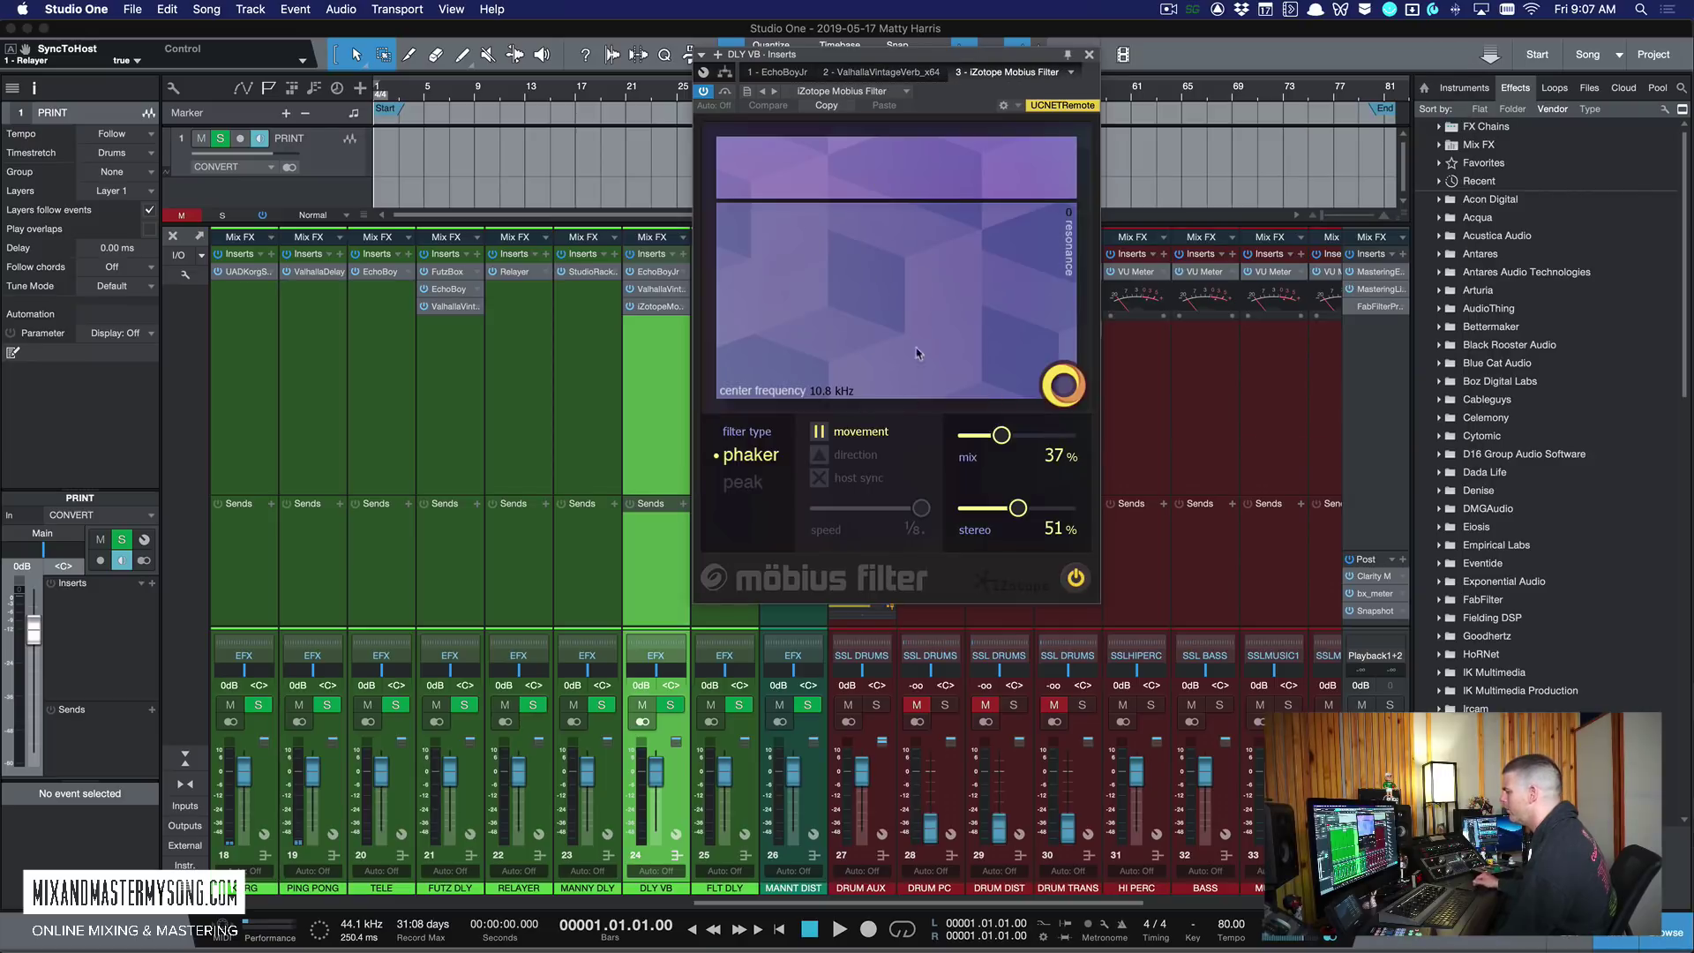
Step: Close the DLY VB plugin and use Enable All on FLT DLY's Inserts FX Chain
{"action": "left_click", "coordinate": [1090, 55]}
{"action": "left_click", "coordinate": [729, 364]}
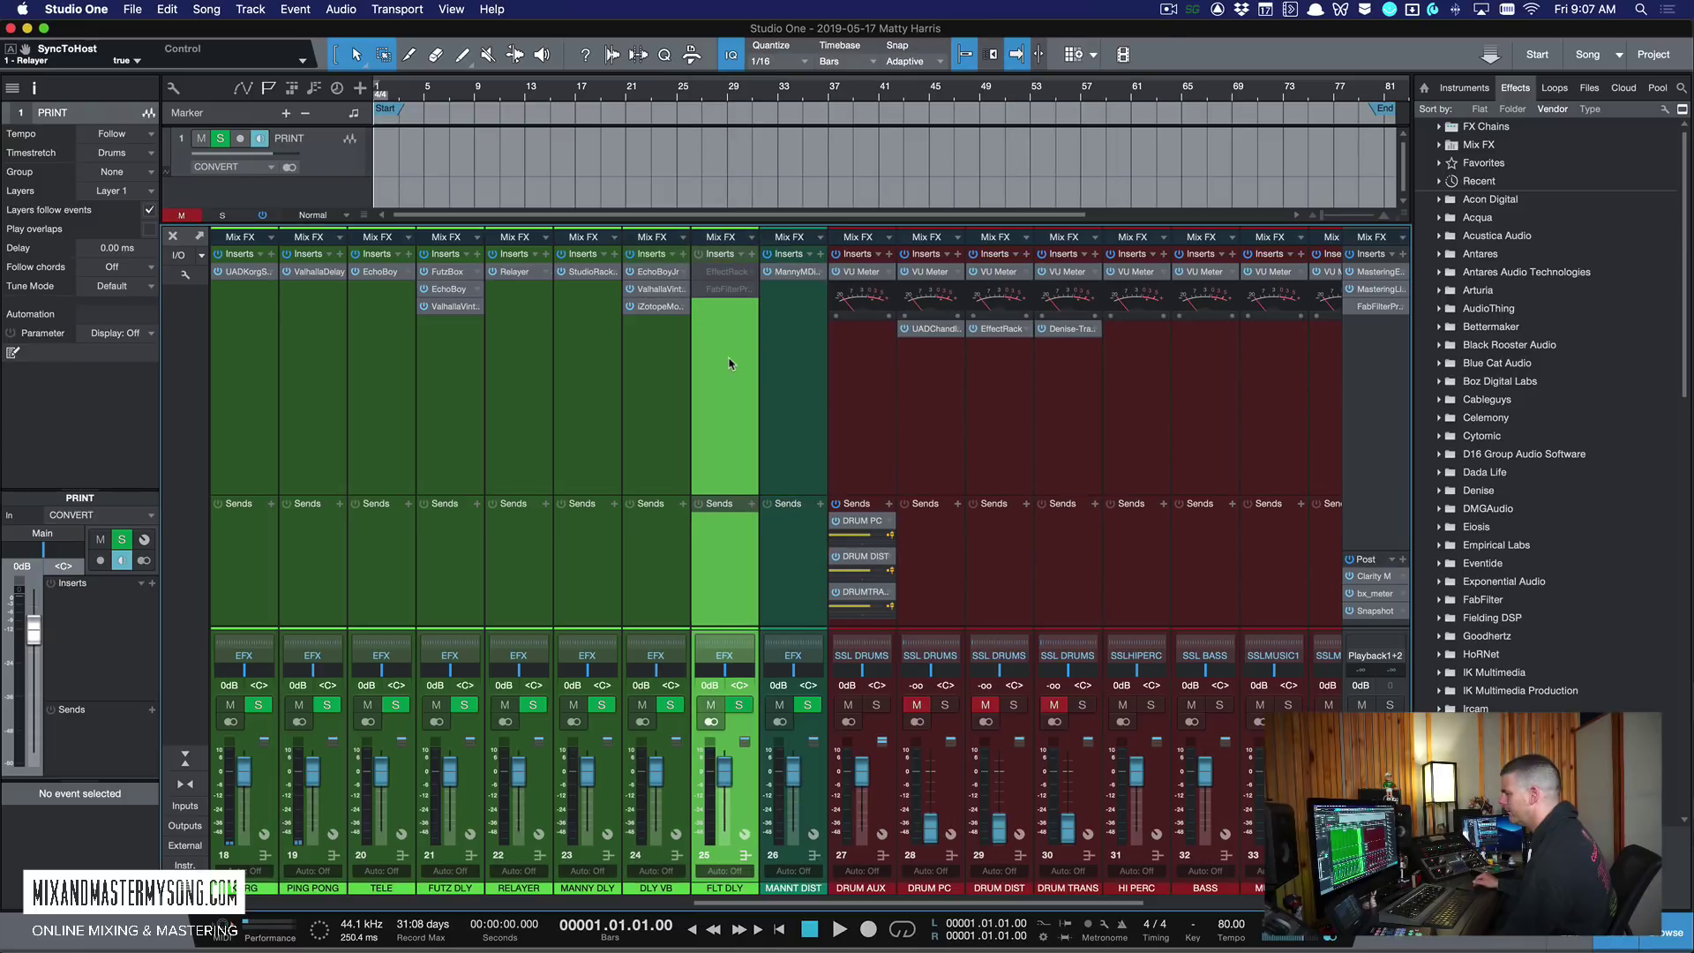
{"action": "scroll", "coordinate": [729, 364], "scroll_direction": "right", "scroll_amount": 2}
{"action": "left_click", "coordinate": [686, 254]}
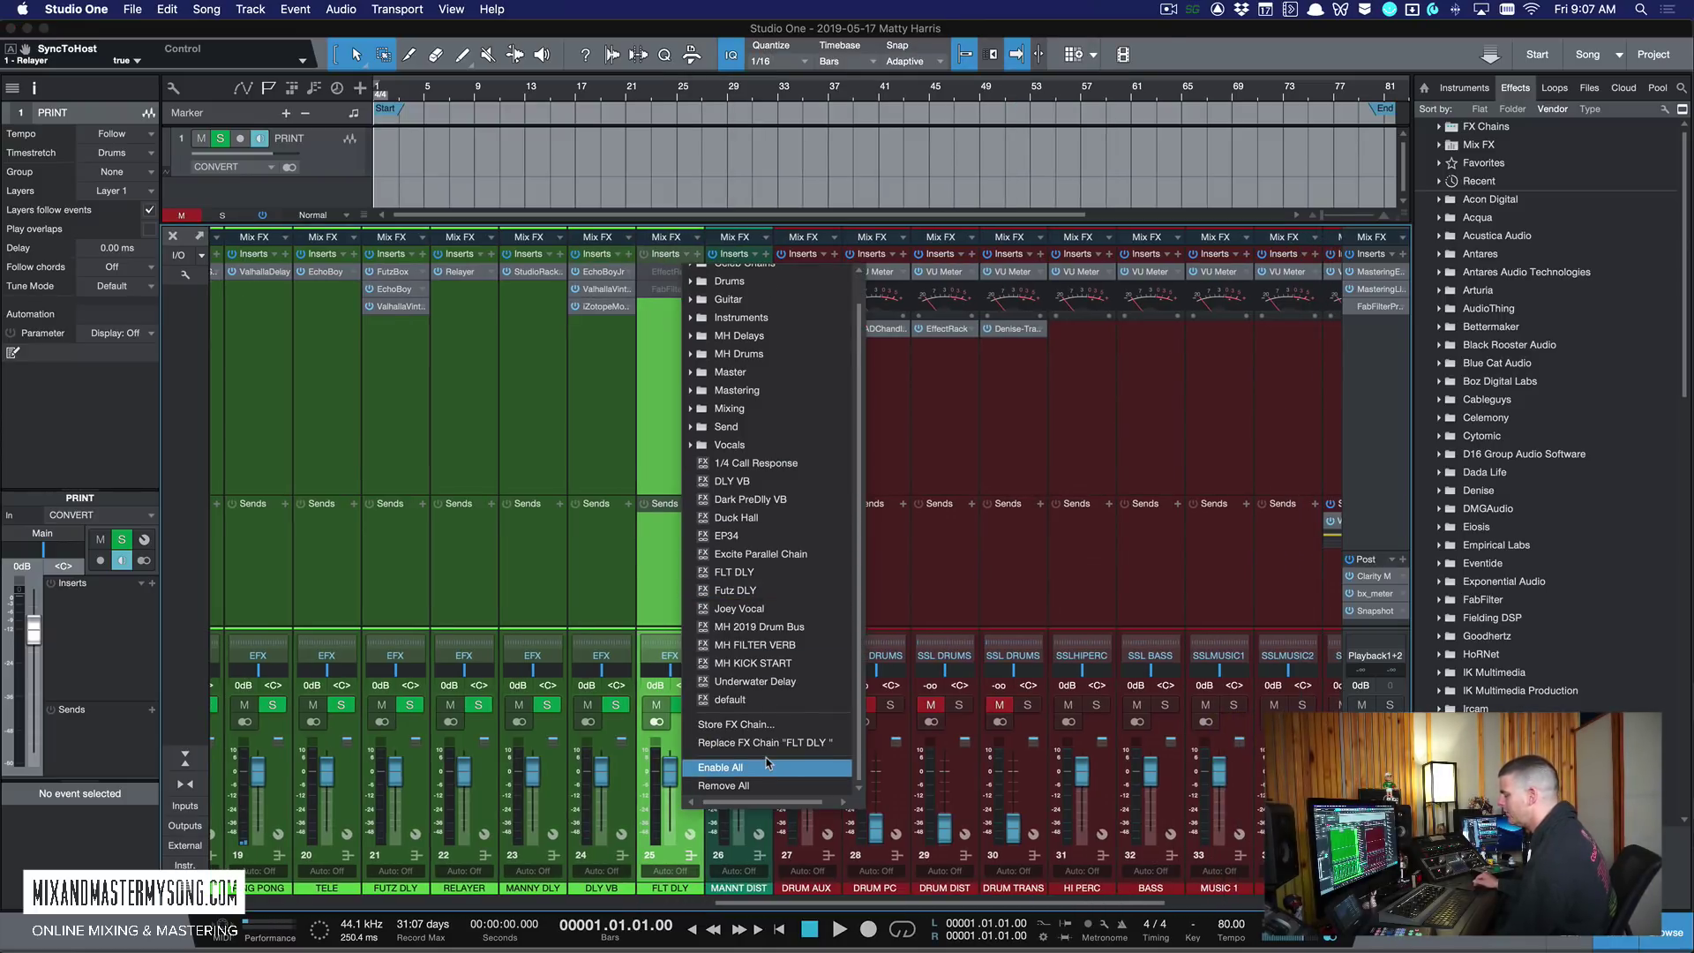
{"action": "left_click", "coordinate": [766, 764]}
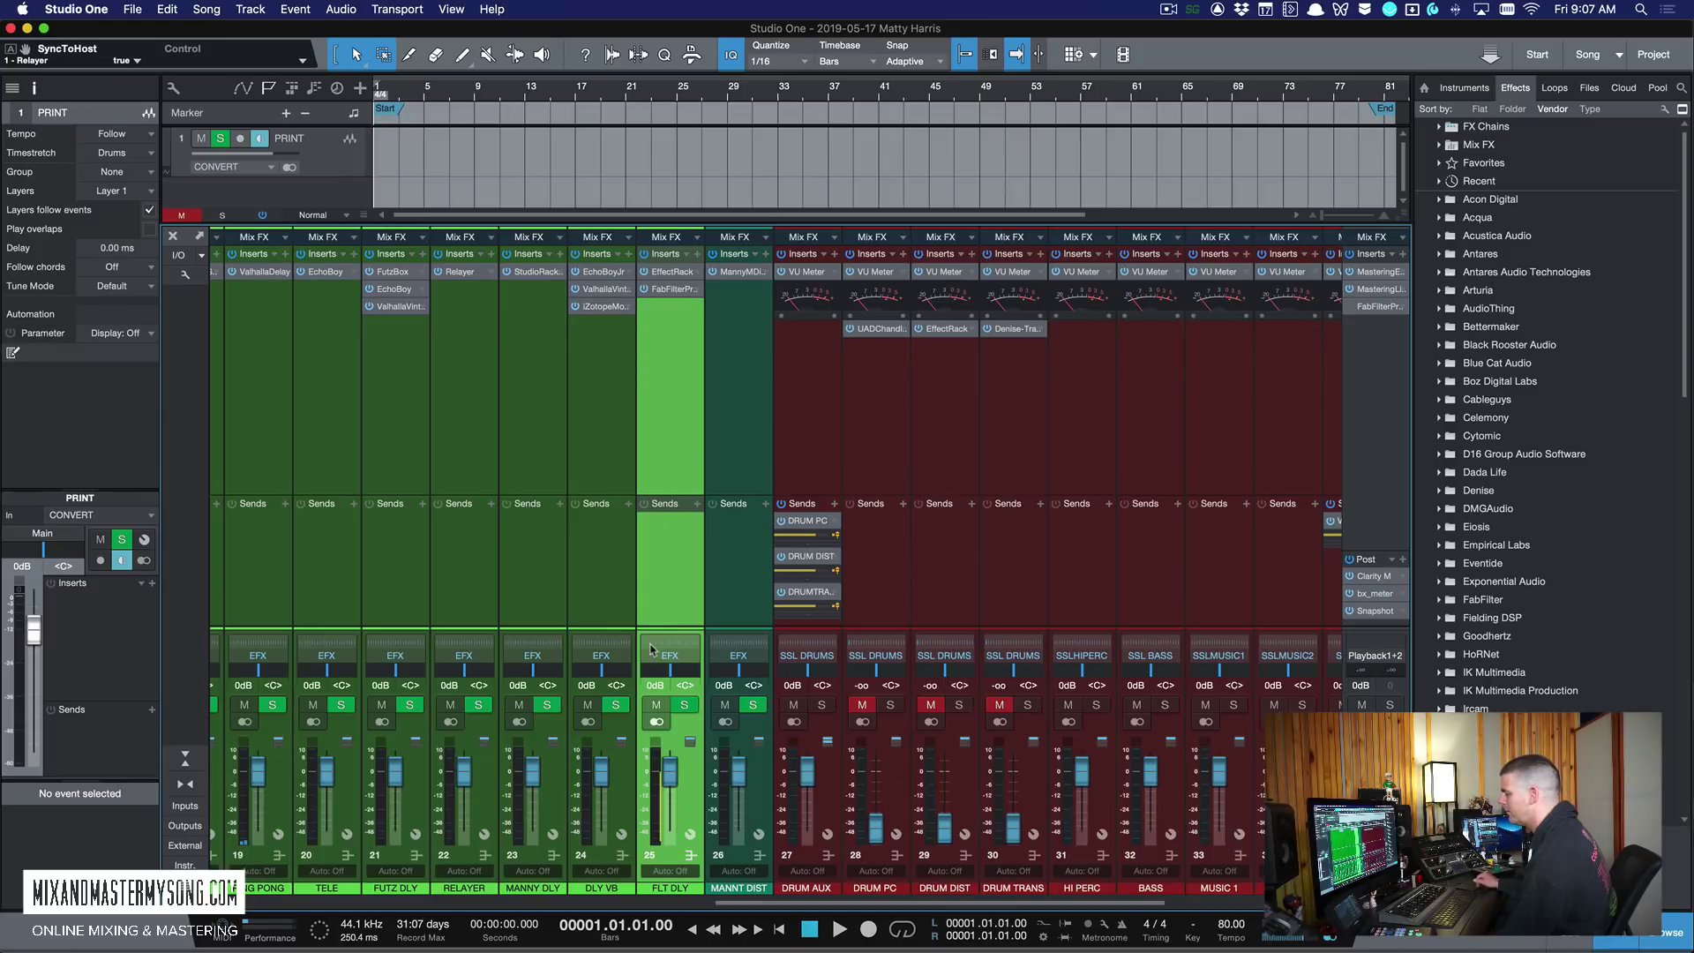
Step: Review FLT DLY's Soundtoys EffectRack plugin and close its window
{"action": "left_click", "coordinate": [674, 277]}
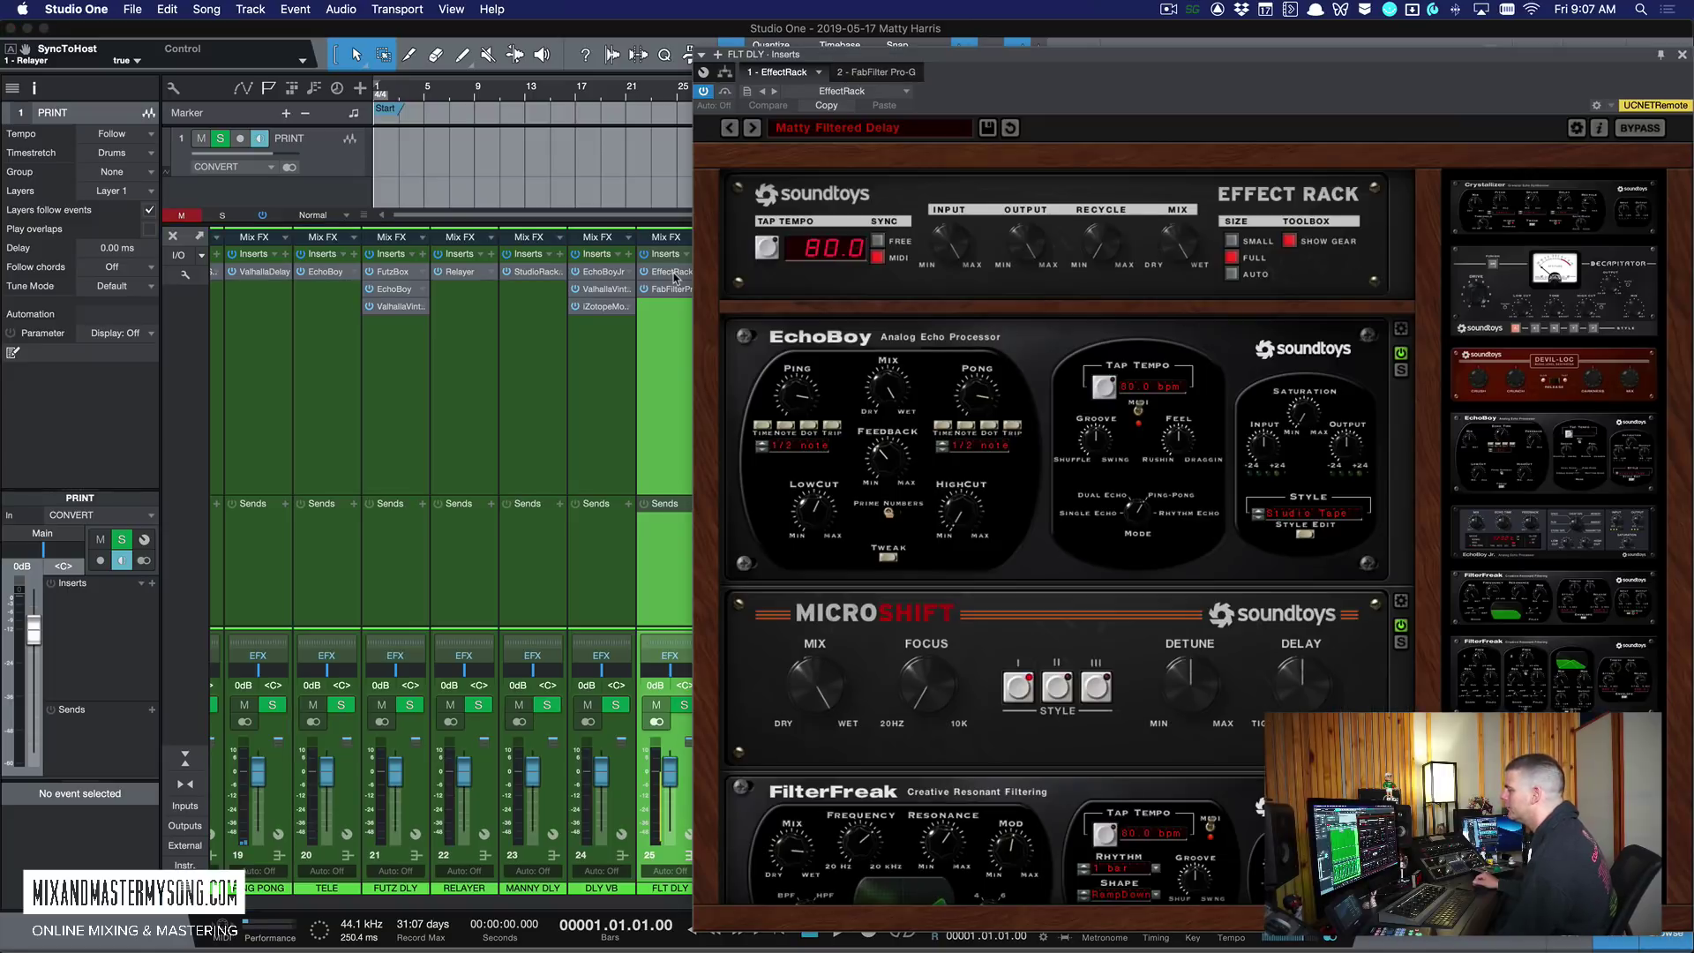
{"action": "left_click_drag", "start_coordinate": [965, 55], "coordinate": [950, 37]}
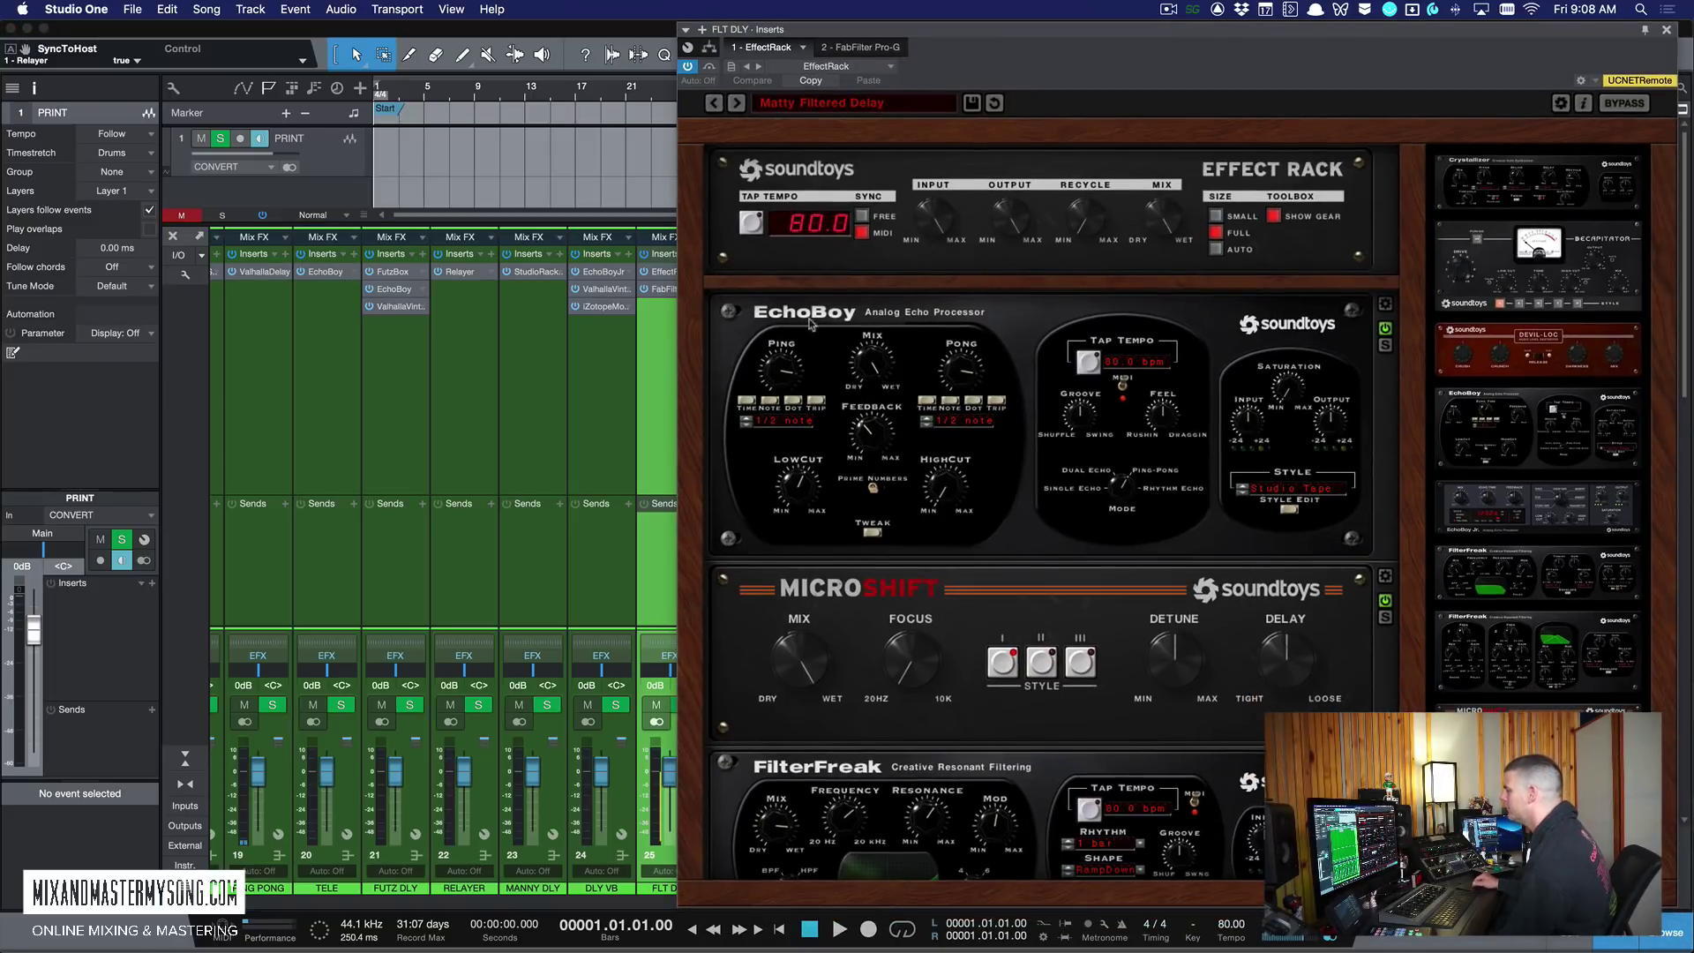
{"action": "scroll", "coordinate": [1096, 328], "scroll_direction": "down", "scroll_amount": 4}
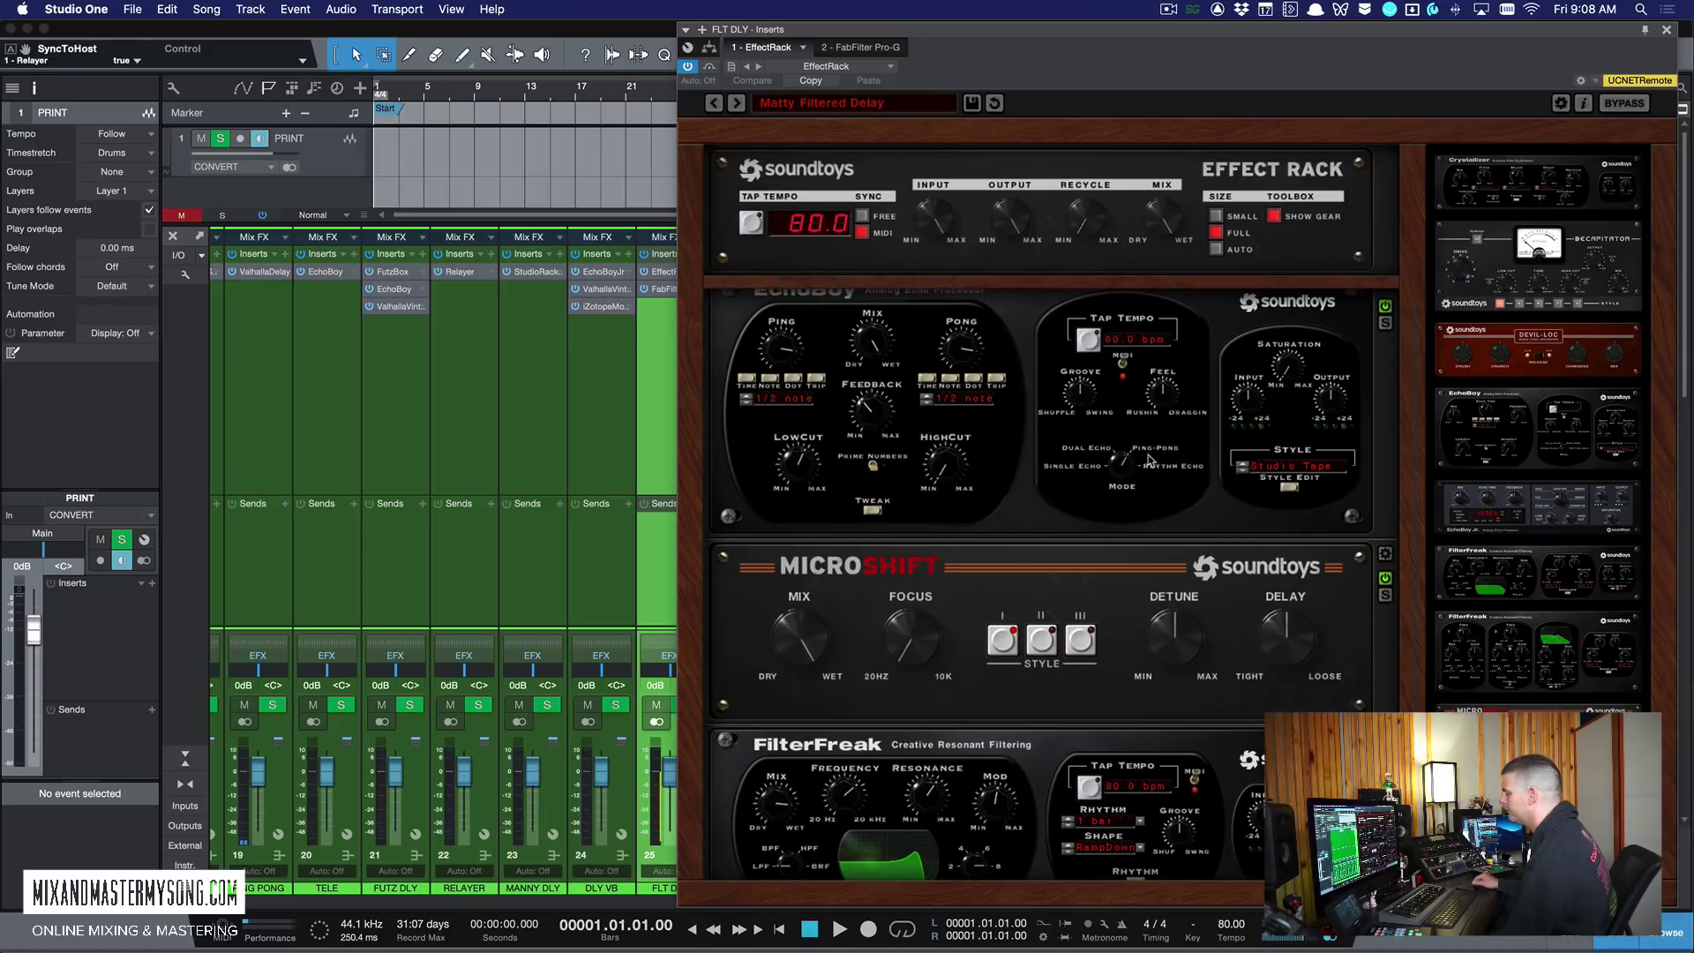
{"action": "scroll", "coordinate": [1138, 446], "scroll_direction": "up", "scroll_amount": 4}
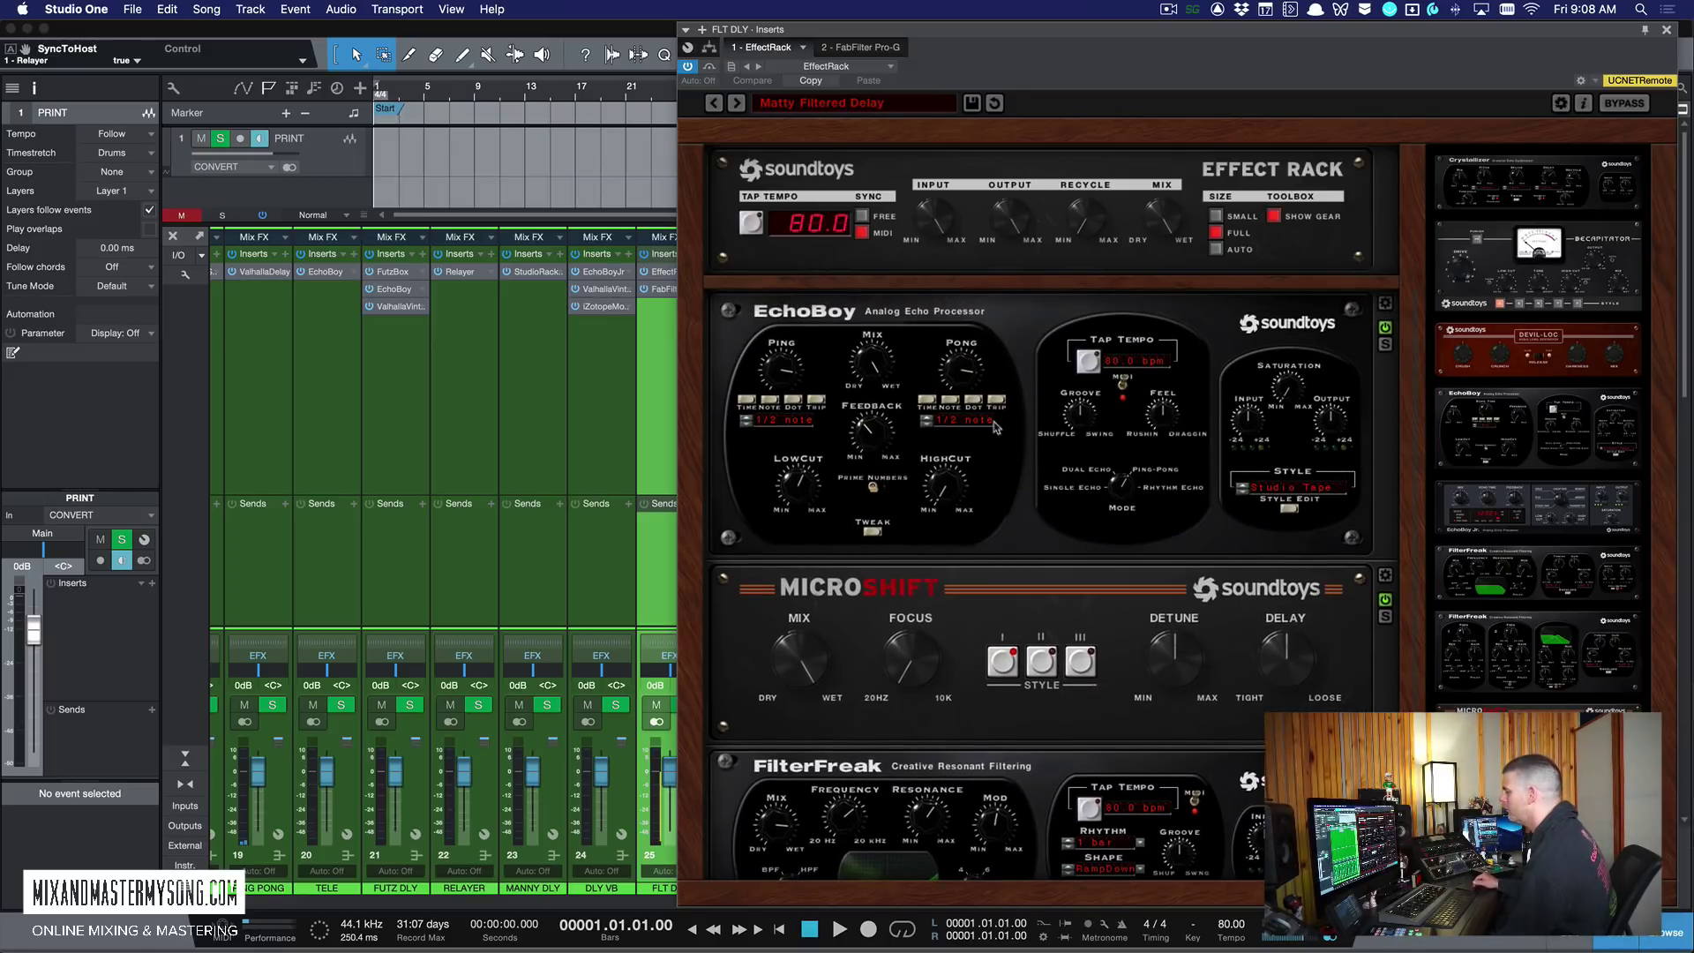
{"action": "scroll", "coordinate": [944, 553], "scroll_direction": "down", "scroll_amount": 3}
{"action": "scroll", "coordinate": [944, 553], "scroll_direction": "down", "scroll_amount": 3}
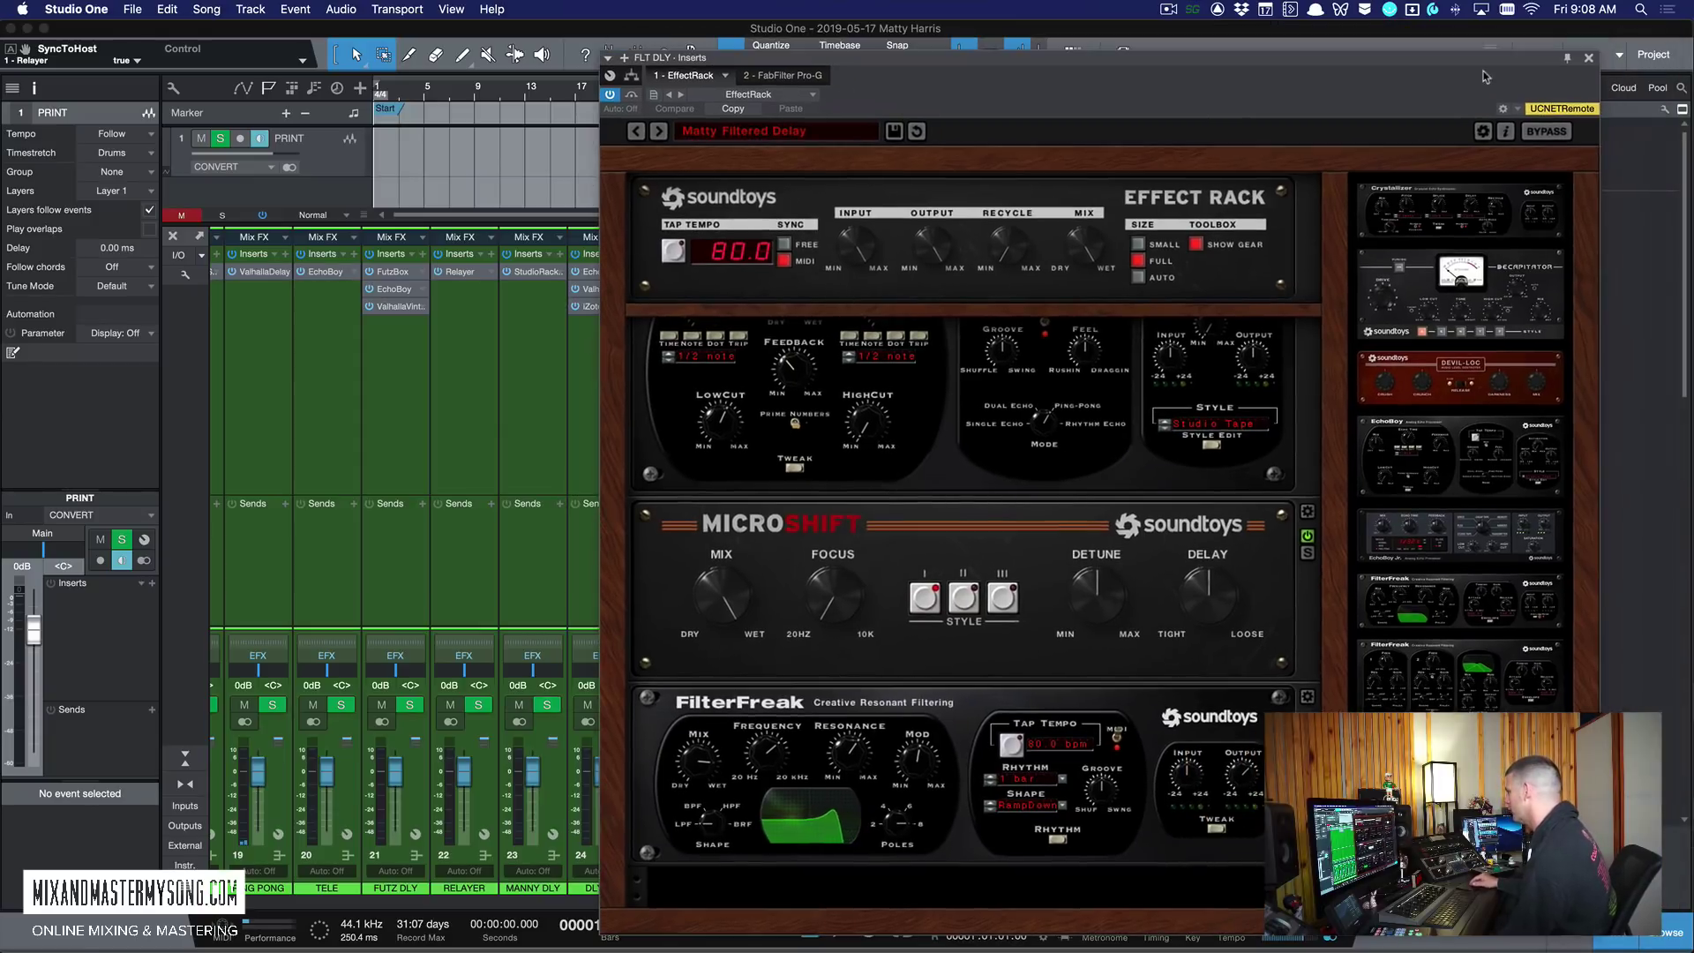
{"action": "key", "text": "super+w"}
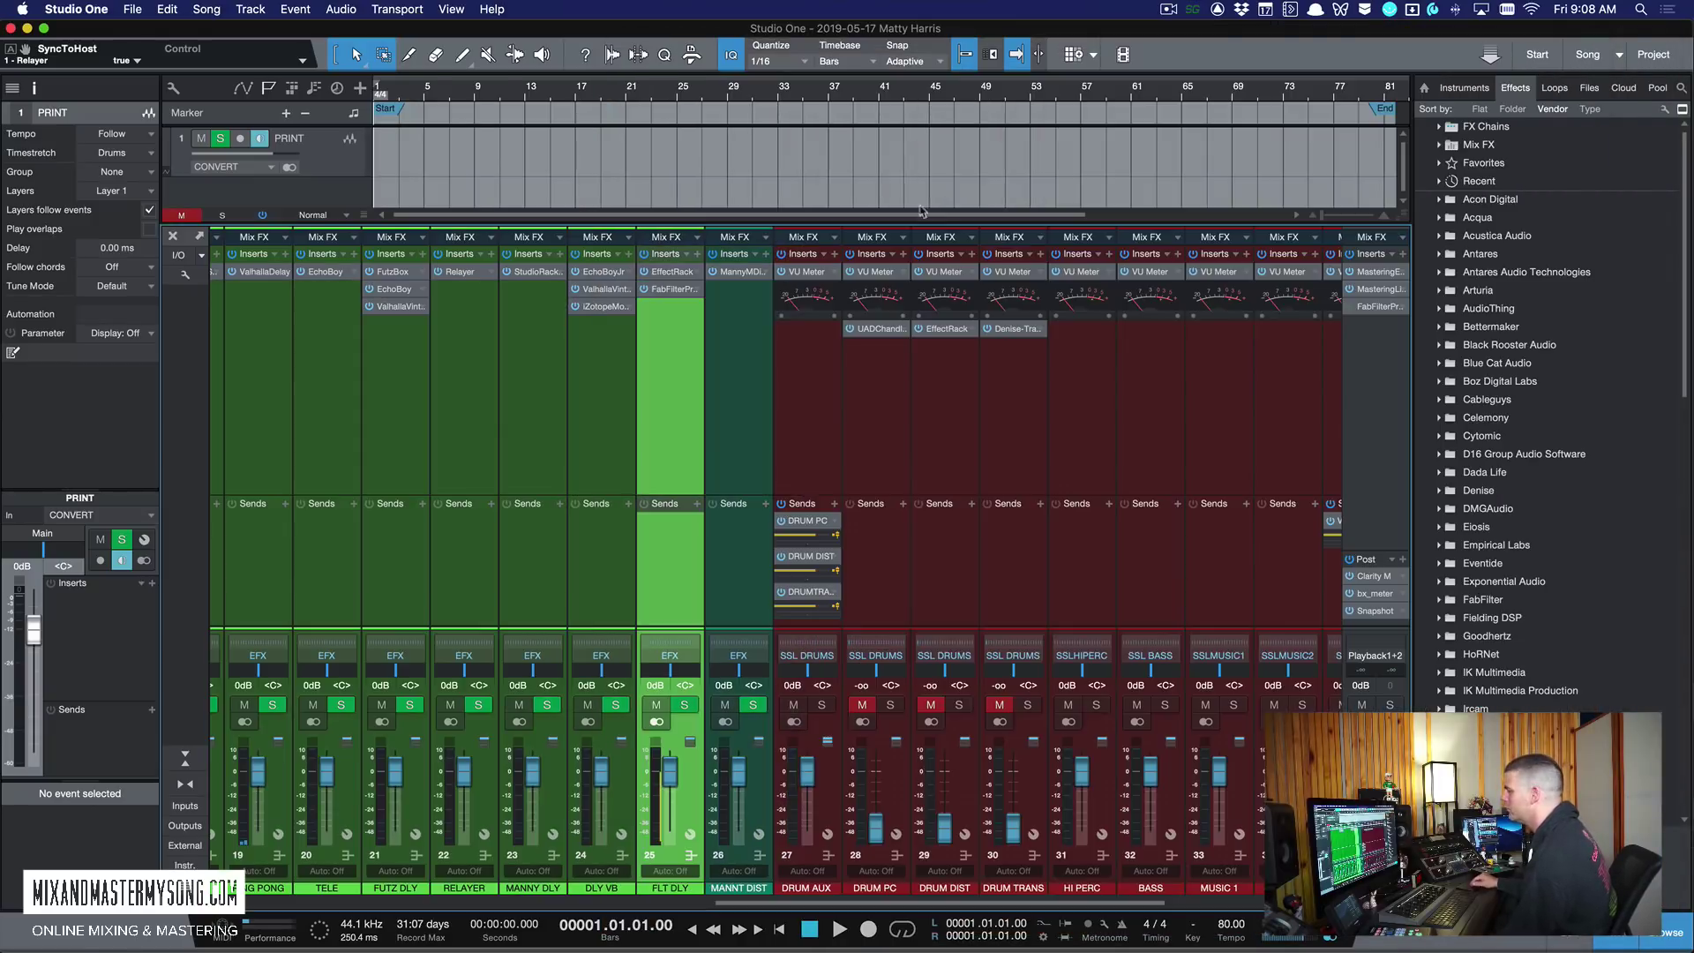
Step: Review and close FLT DLY's FabFilter Pro-G, then dismiss the insert effects list without adding anything
{"action": "left_click", "coordinate": [673, 291]}
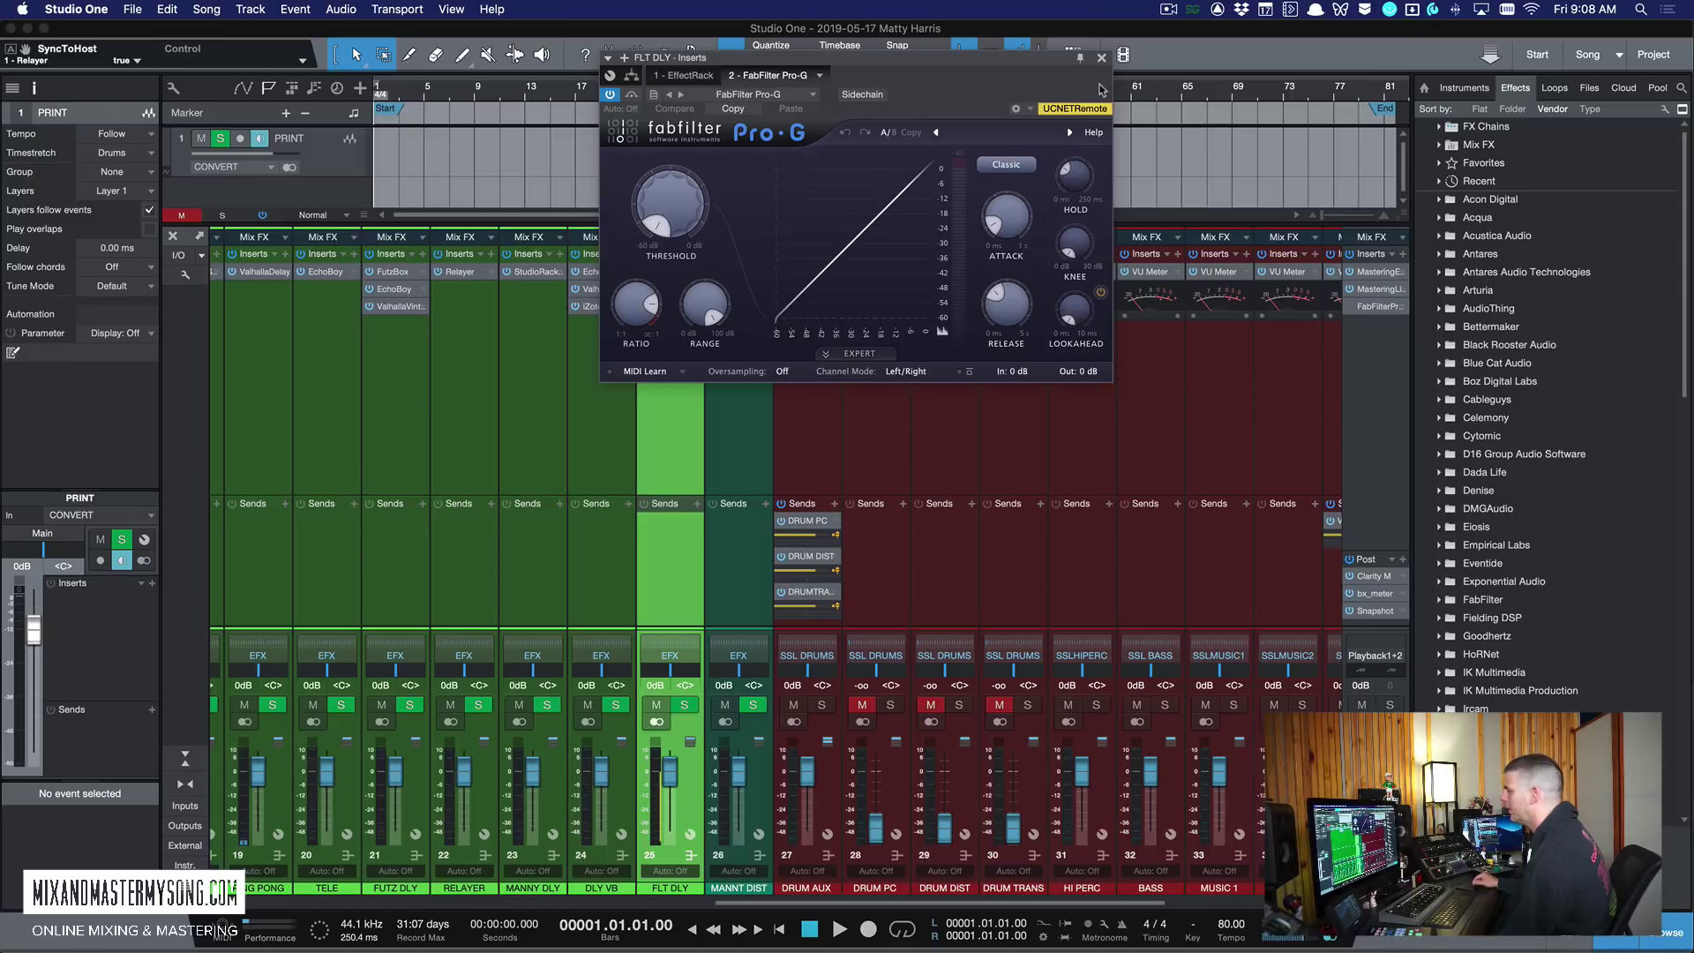
{"action": "key", "text": "super+w"}
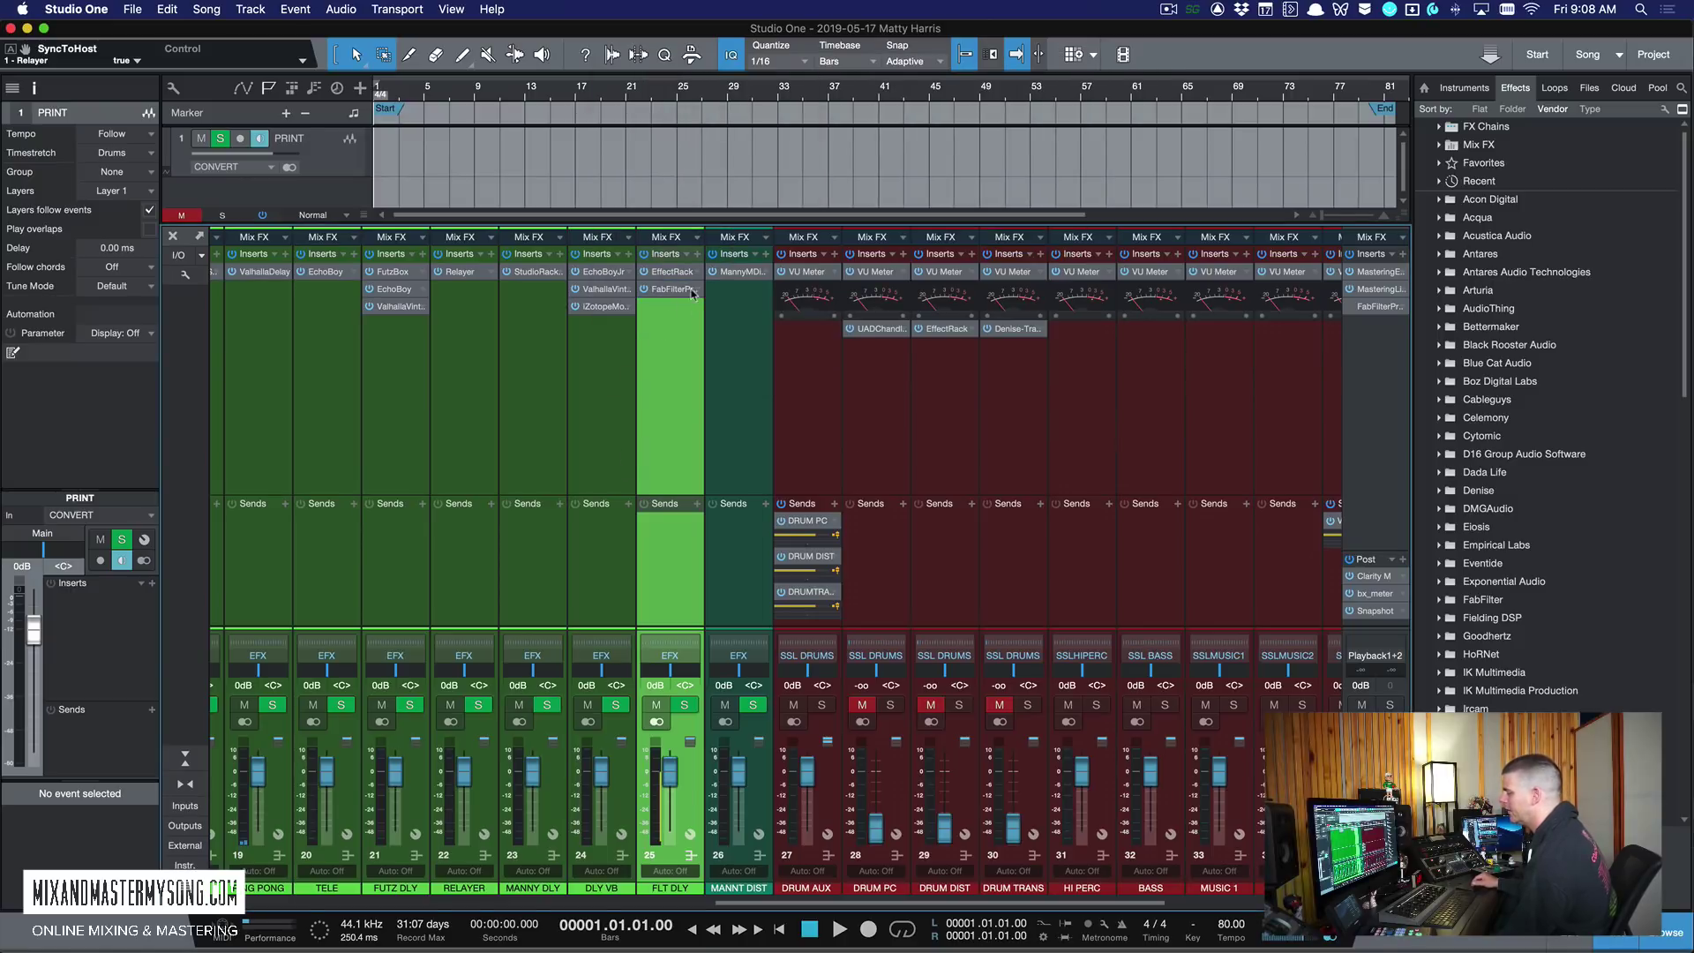
{"action": "left_click", "coordinate": [697, 254]}
{"action": "scroll", "coordinate": [741, 428], "scroll_direction": "down", "scroll_amount": 5}
{"action": "left_click", "coordinate": [642, 408]}
{"action": "scroll", "coordinate": [726, 427], "scroll_direction": "right", "scroll_amount": 3}
{"action": "left_click", "coordinate": [673, 403]}
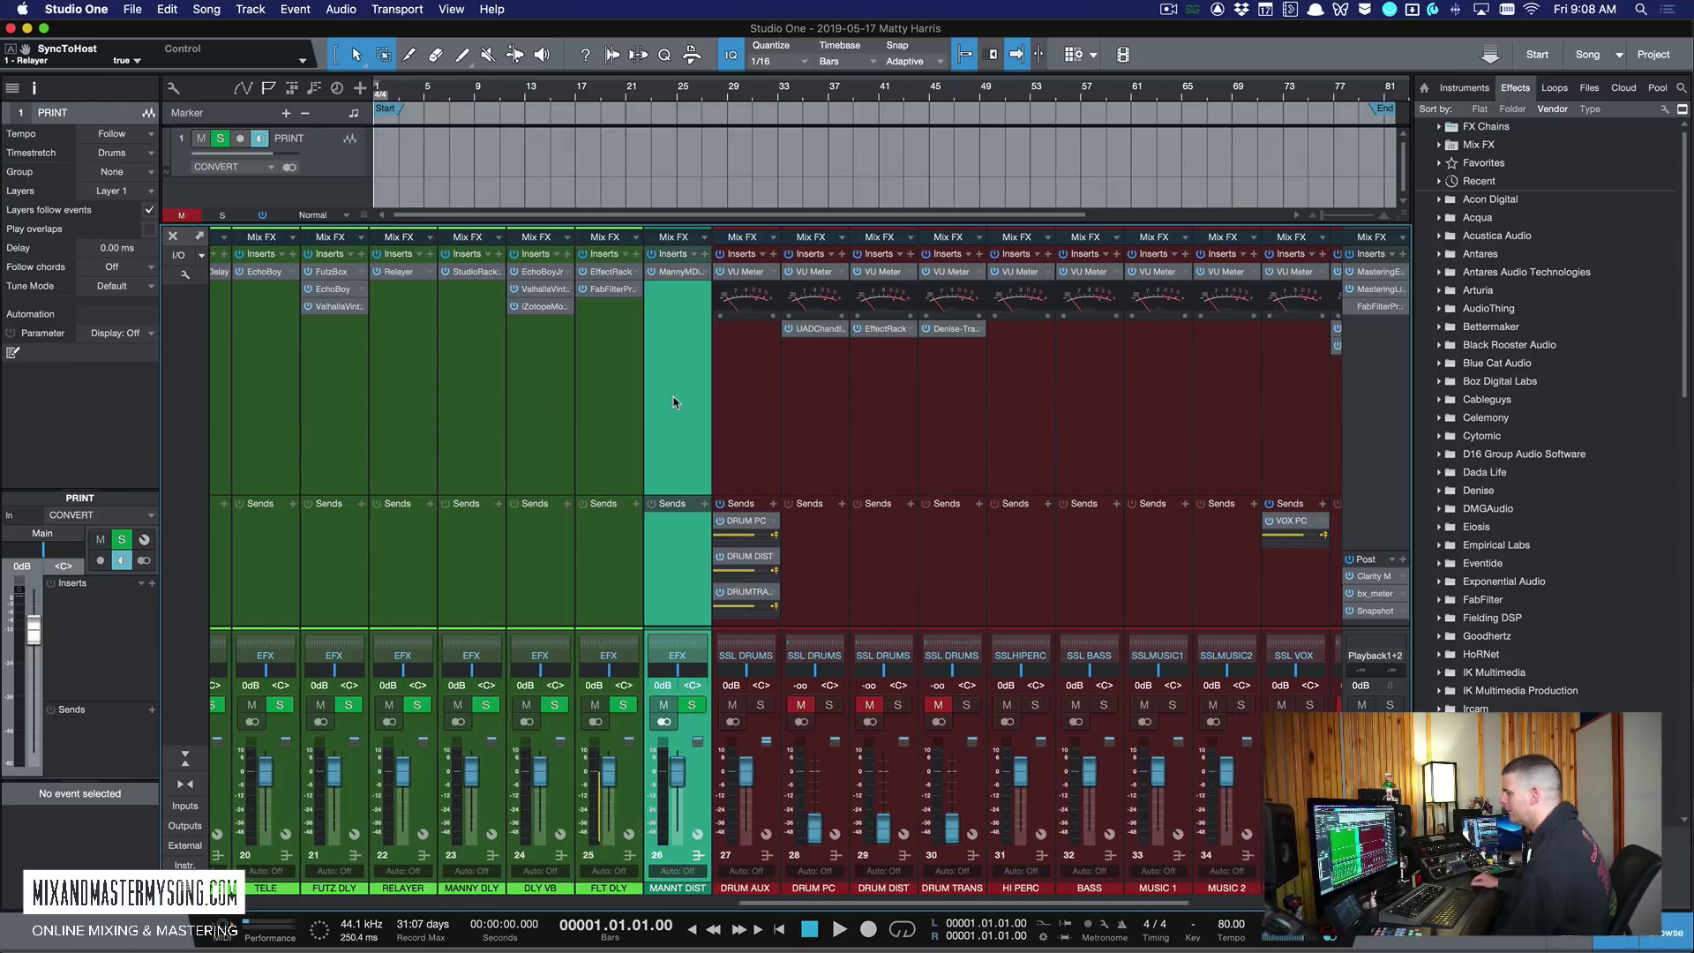
{"action": "left_click", "coordinate": [685, 272]}
{"action": "left_click_drag", "start_coordinate": [395, 60], "coordinate": [1180, 87]}
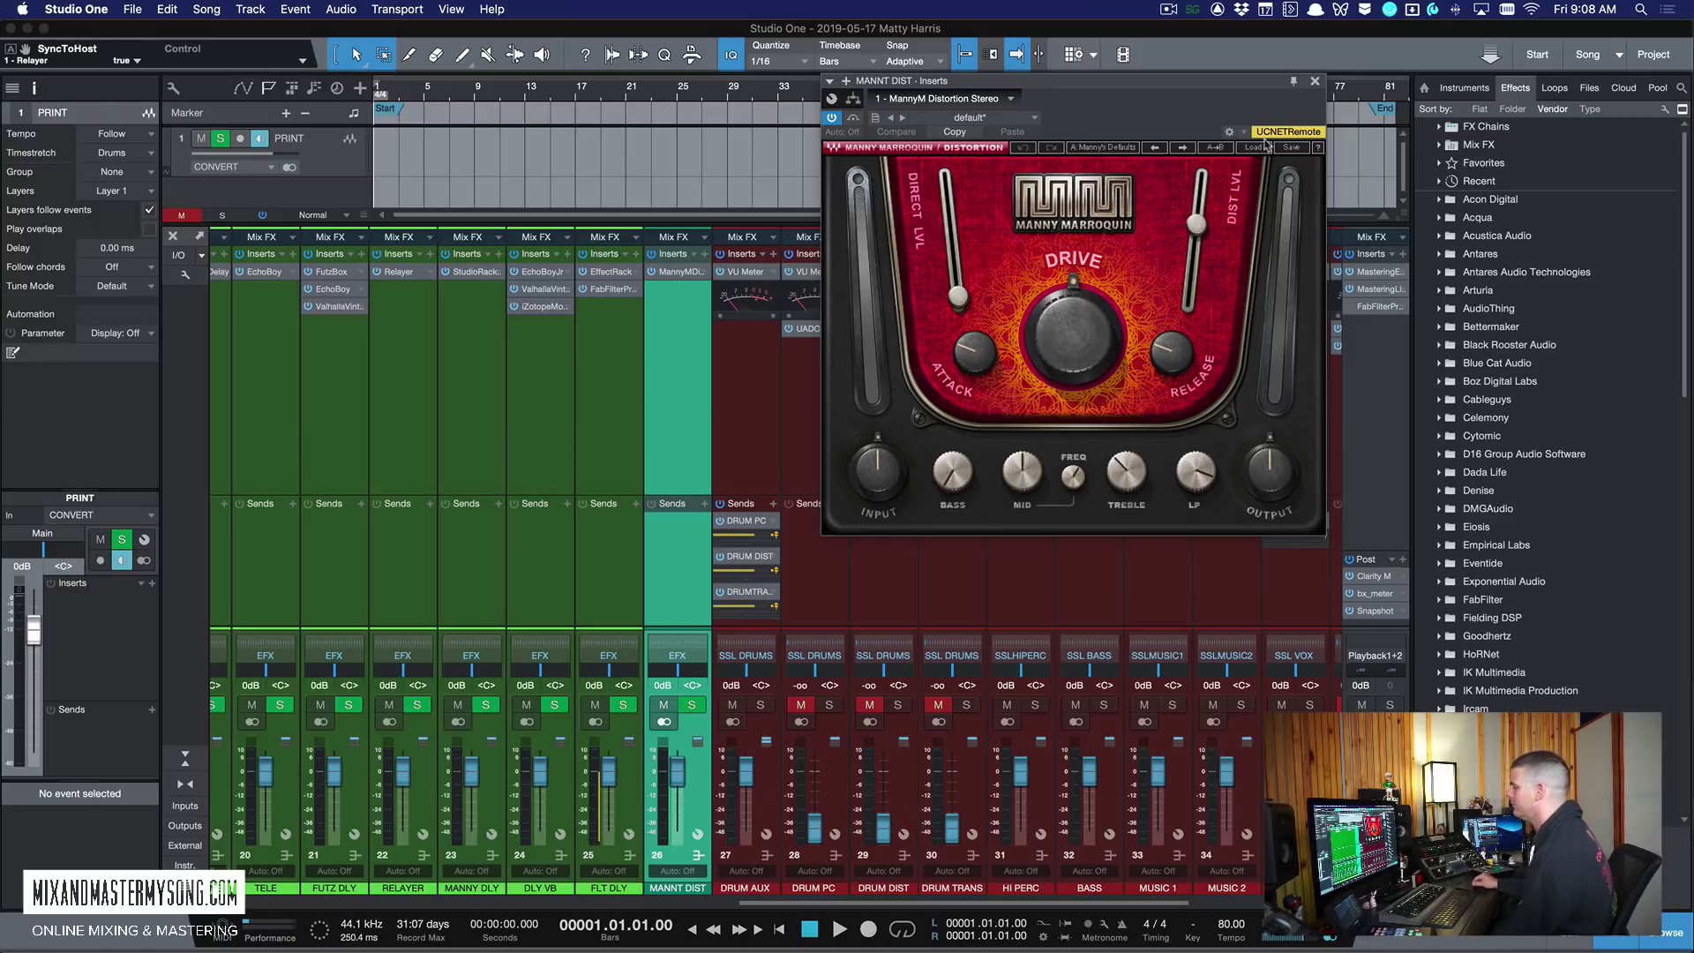
{"action": "left_click", "coordinate": [1315, 81]}
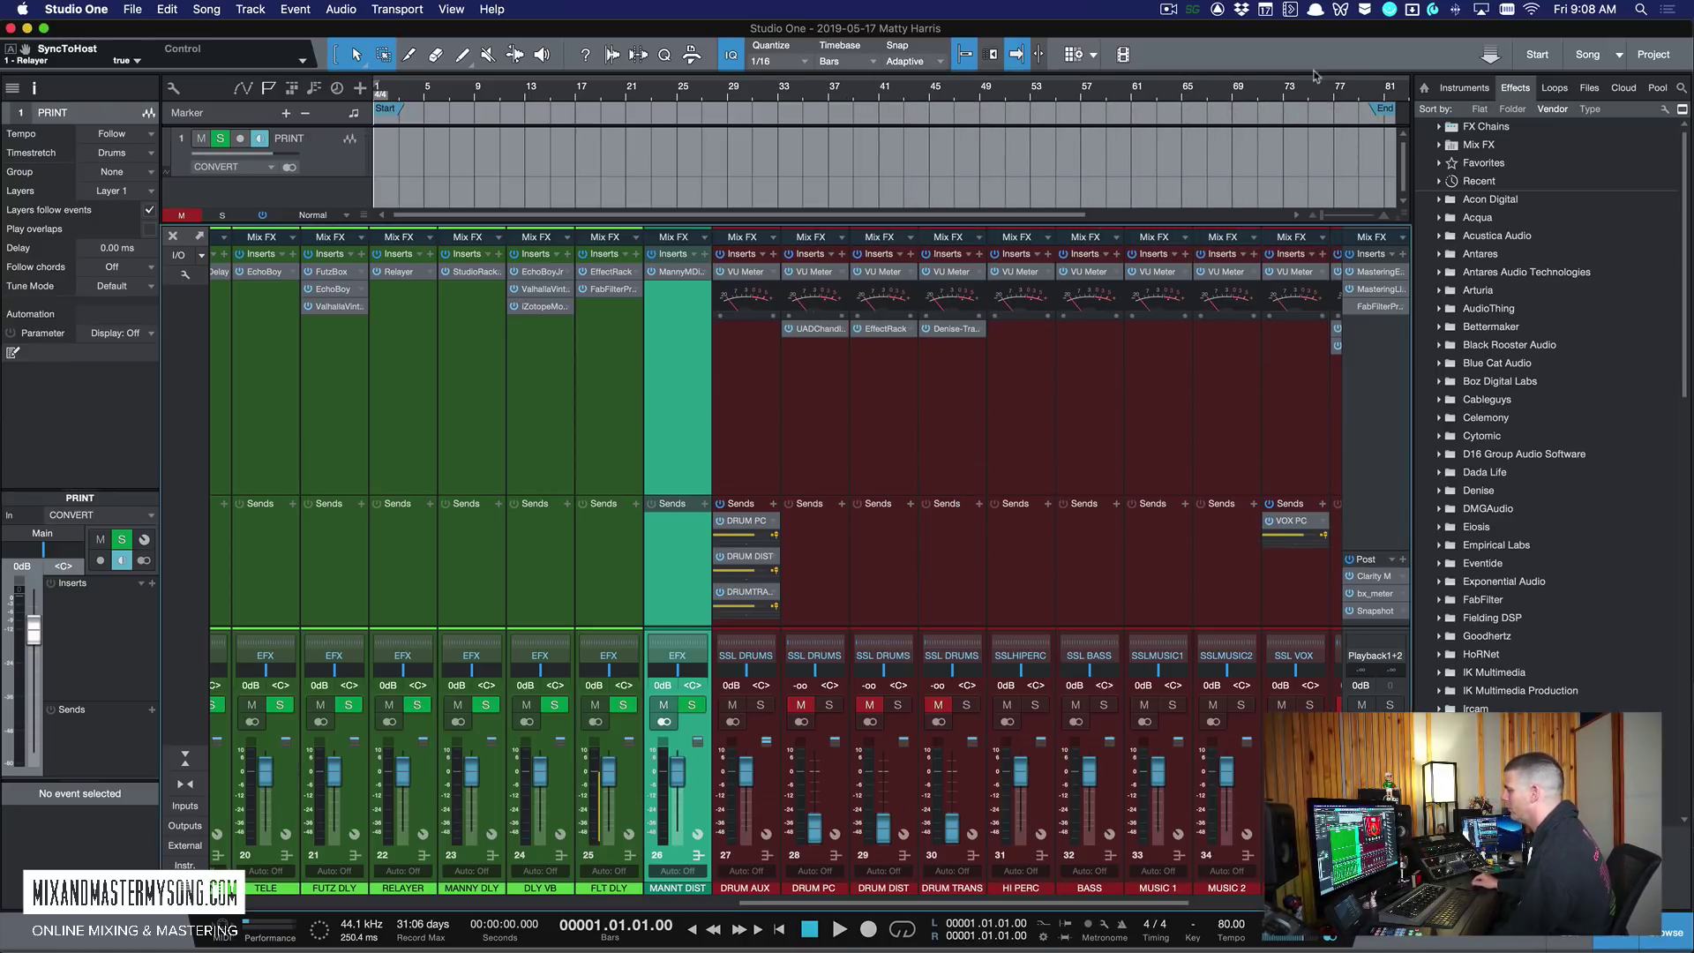
{"action": "scroll", "coordinate": [591, 393], "scroll_direction": "right", "scroll_amount": 2}
{"action": "scroll", "coordinate": [573, 393], "scroll_direction": "right", "scroll_amount": 1}
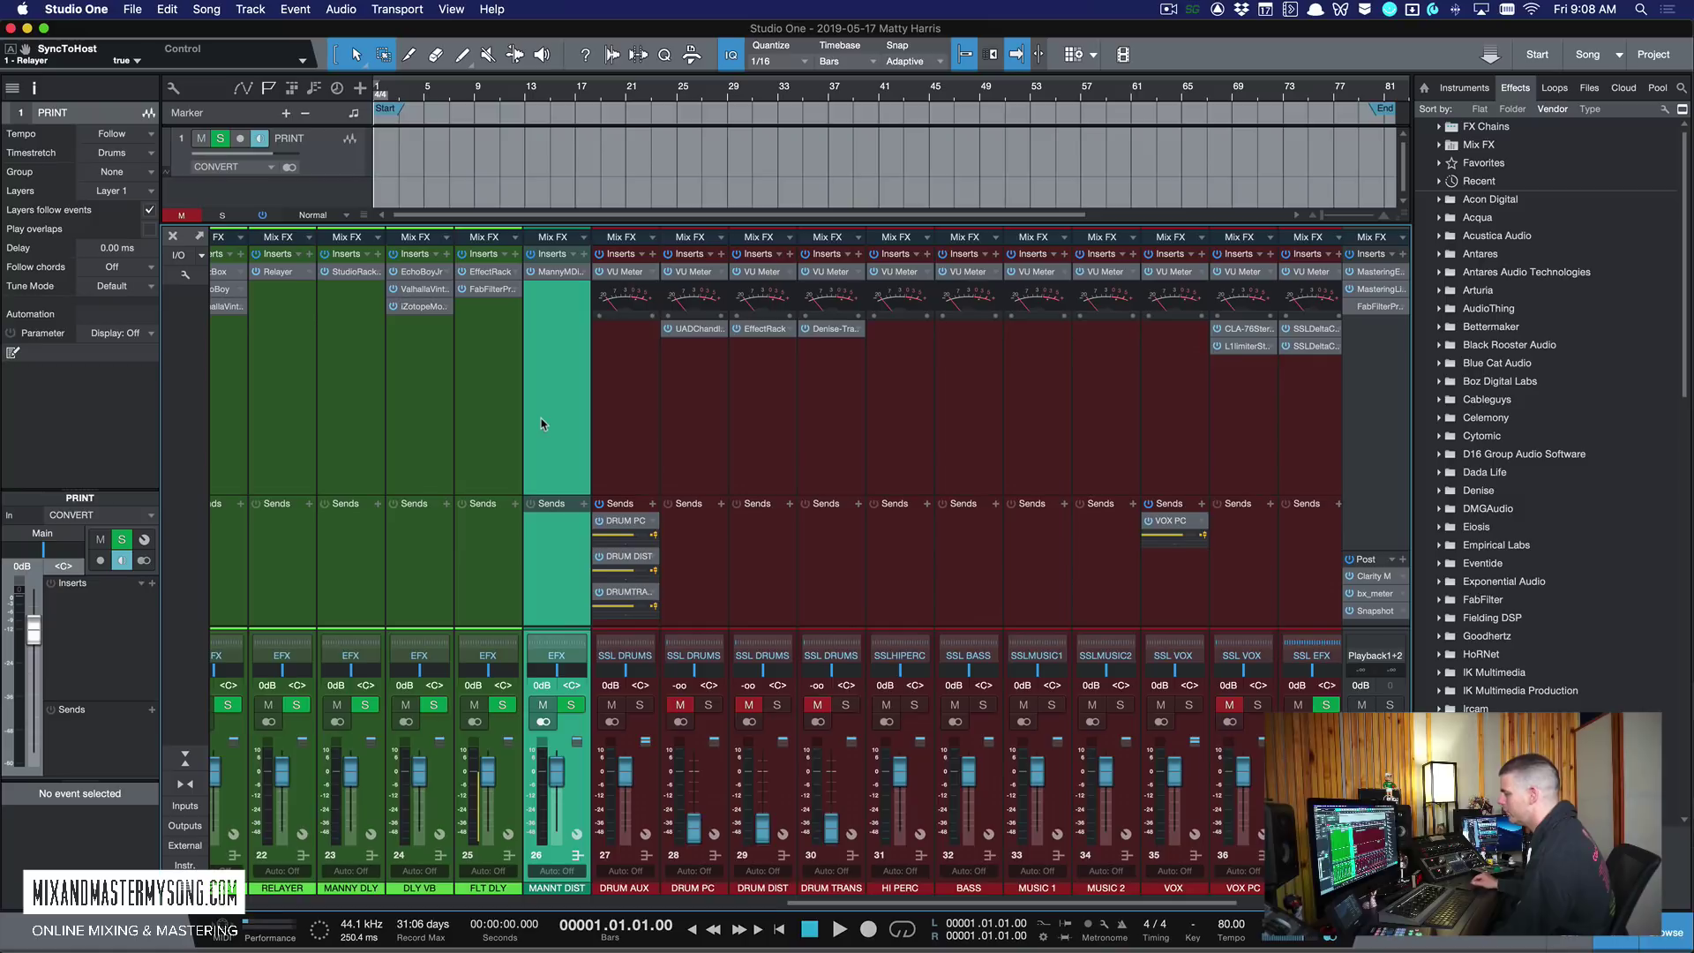
{"action": "scroll", "coordinate": [547, 422], "scroll_direction": "right", "scroll_amount": 1}
{"action": "left_click", "coordinate": [577, 419]}
{"action": "scroll", "coordinate": [724, 419], "scroll_direction": "right", "scroll_amount": 3}
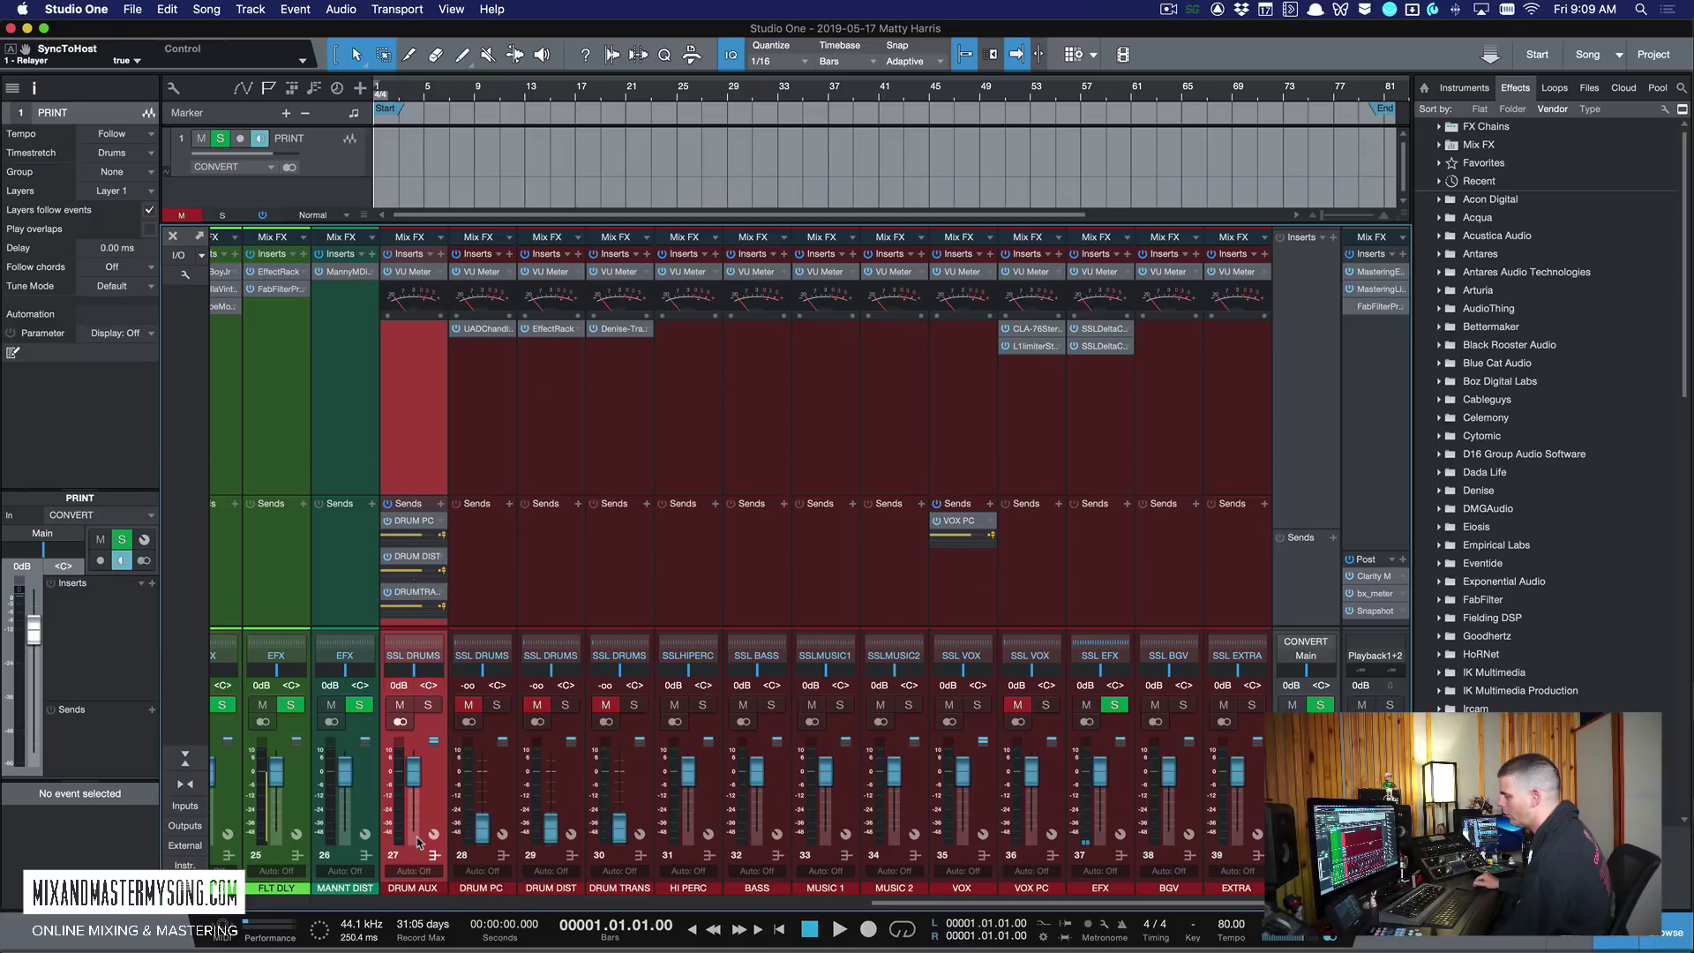
{"action": "scroll", "coordinate": [419, 841], "scroll_direction": "left", "scroll_amount": 2}
{"action": "scroll", "coordinate": [460, 795], "scroll_direction": "left", "scroll_amount": 2}
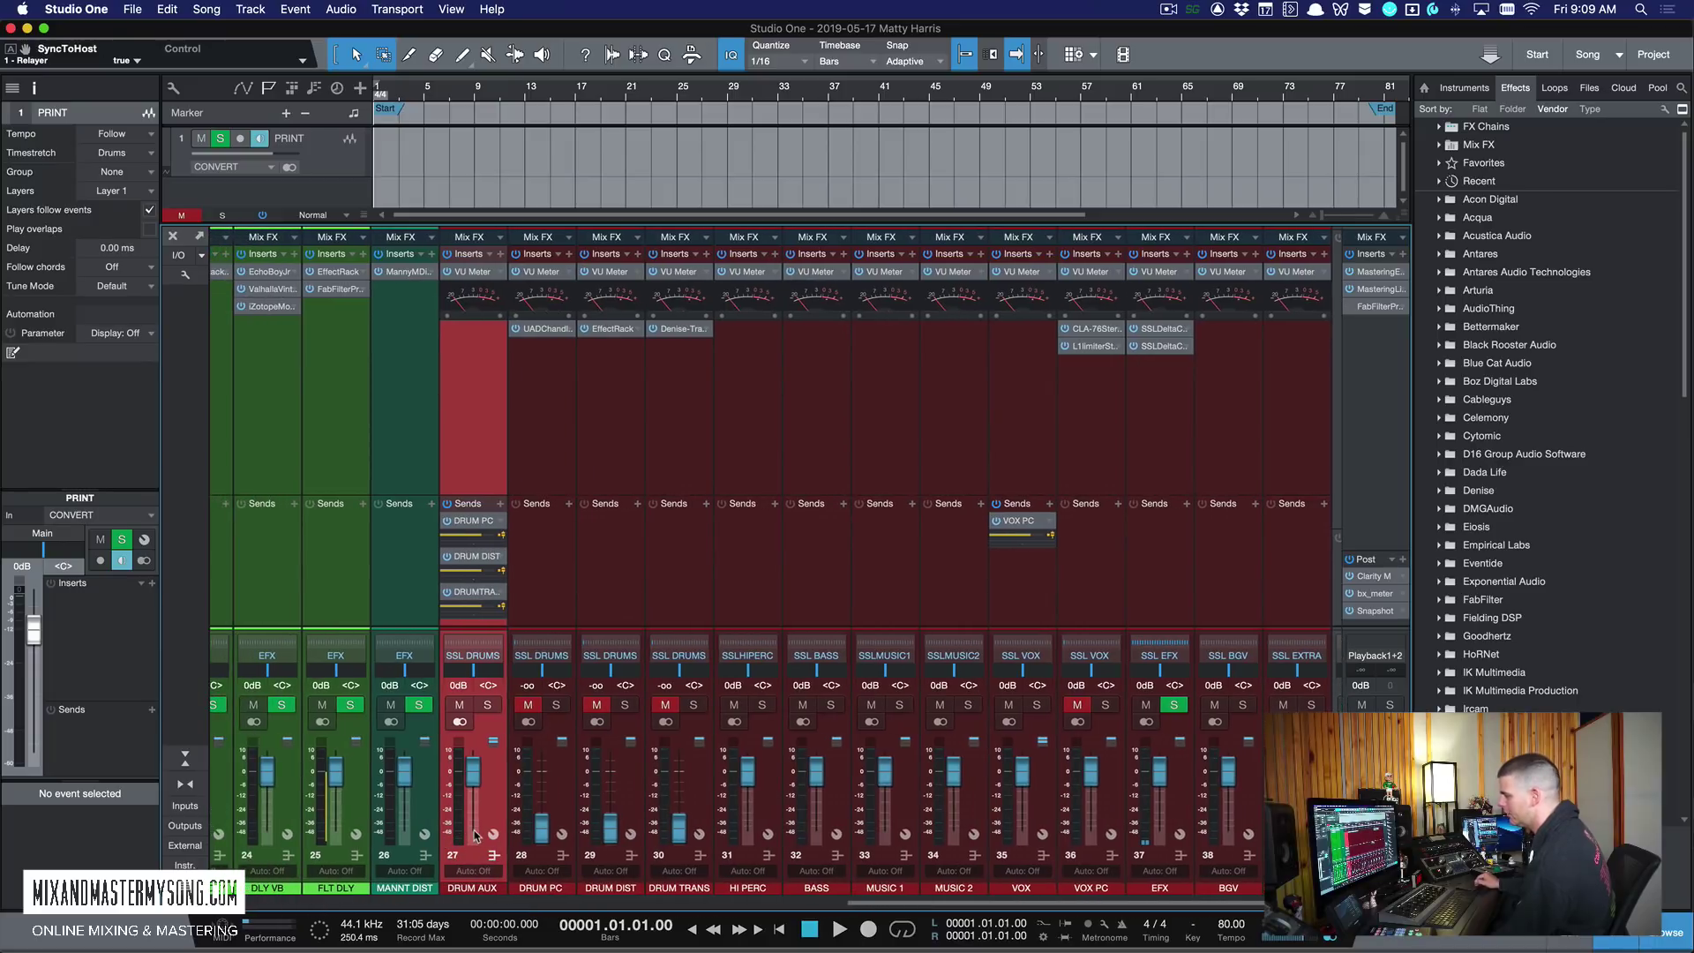
{"action": "left_click_drag", "start_coordinate": [484, 496], "coordinate": [484, 466]}
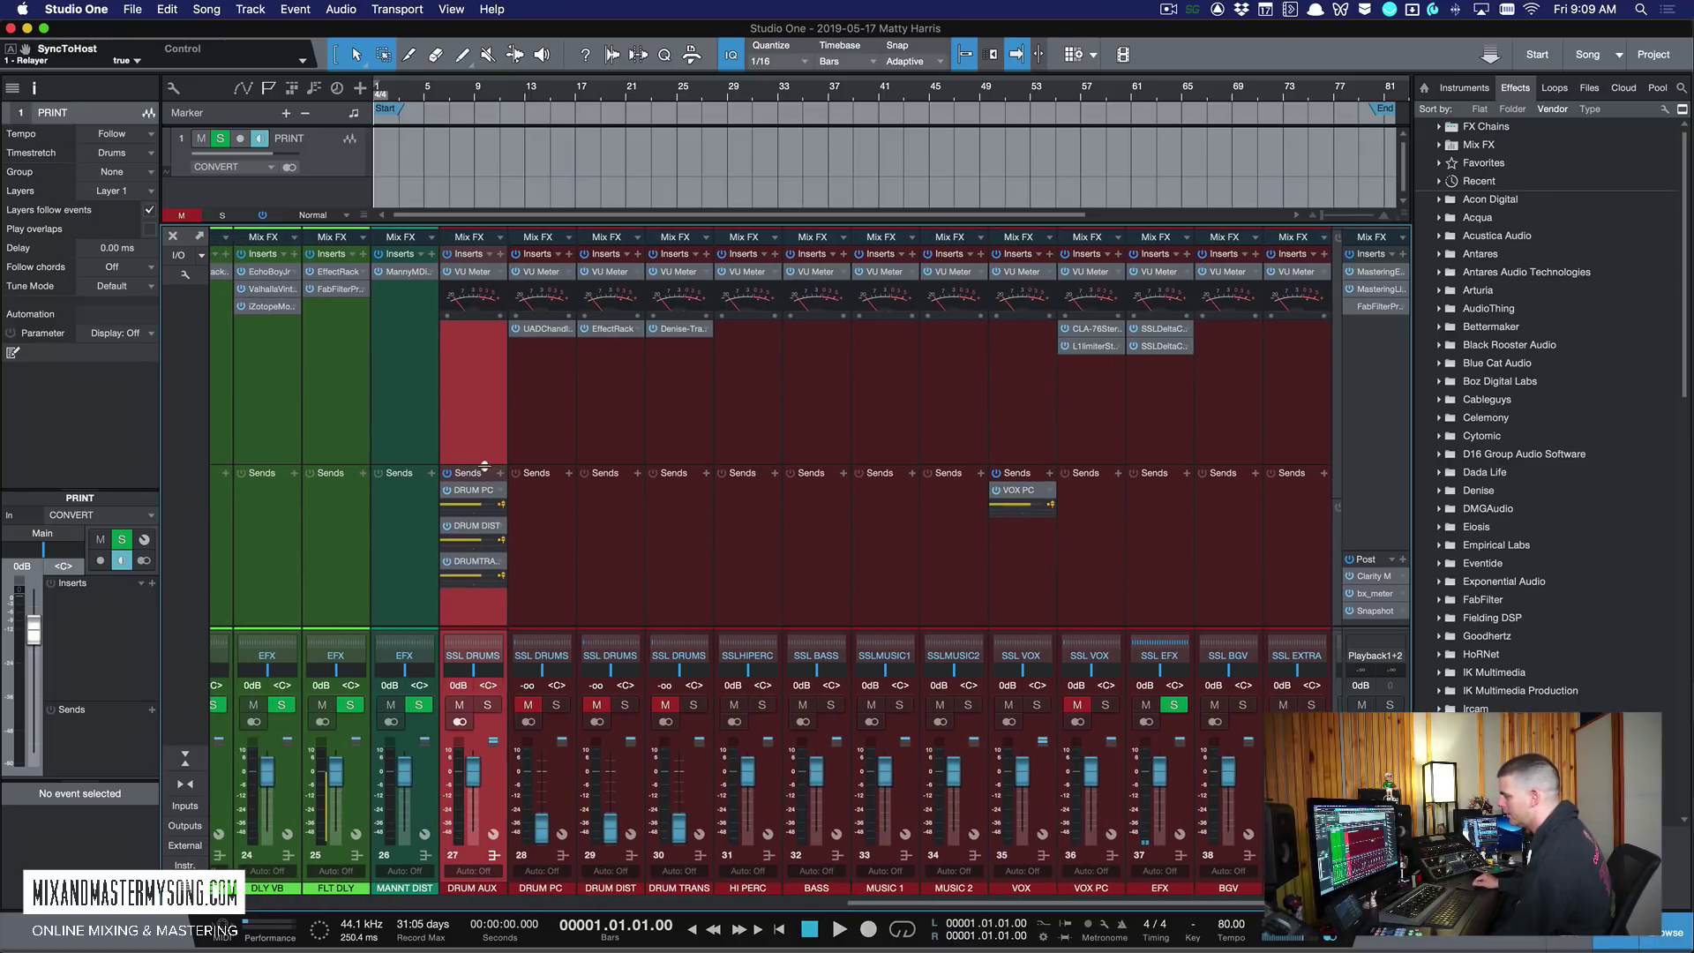
{"action": "left_click", "coordinate": [569, 536]}
{"action": "left_click", "coordinate": [630, 536]}
{"action": "left_click", "coordinate": [667, 535]}
{"action": "left_click", "coordinate": [539, 420]}
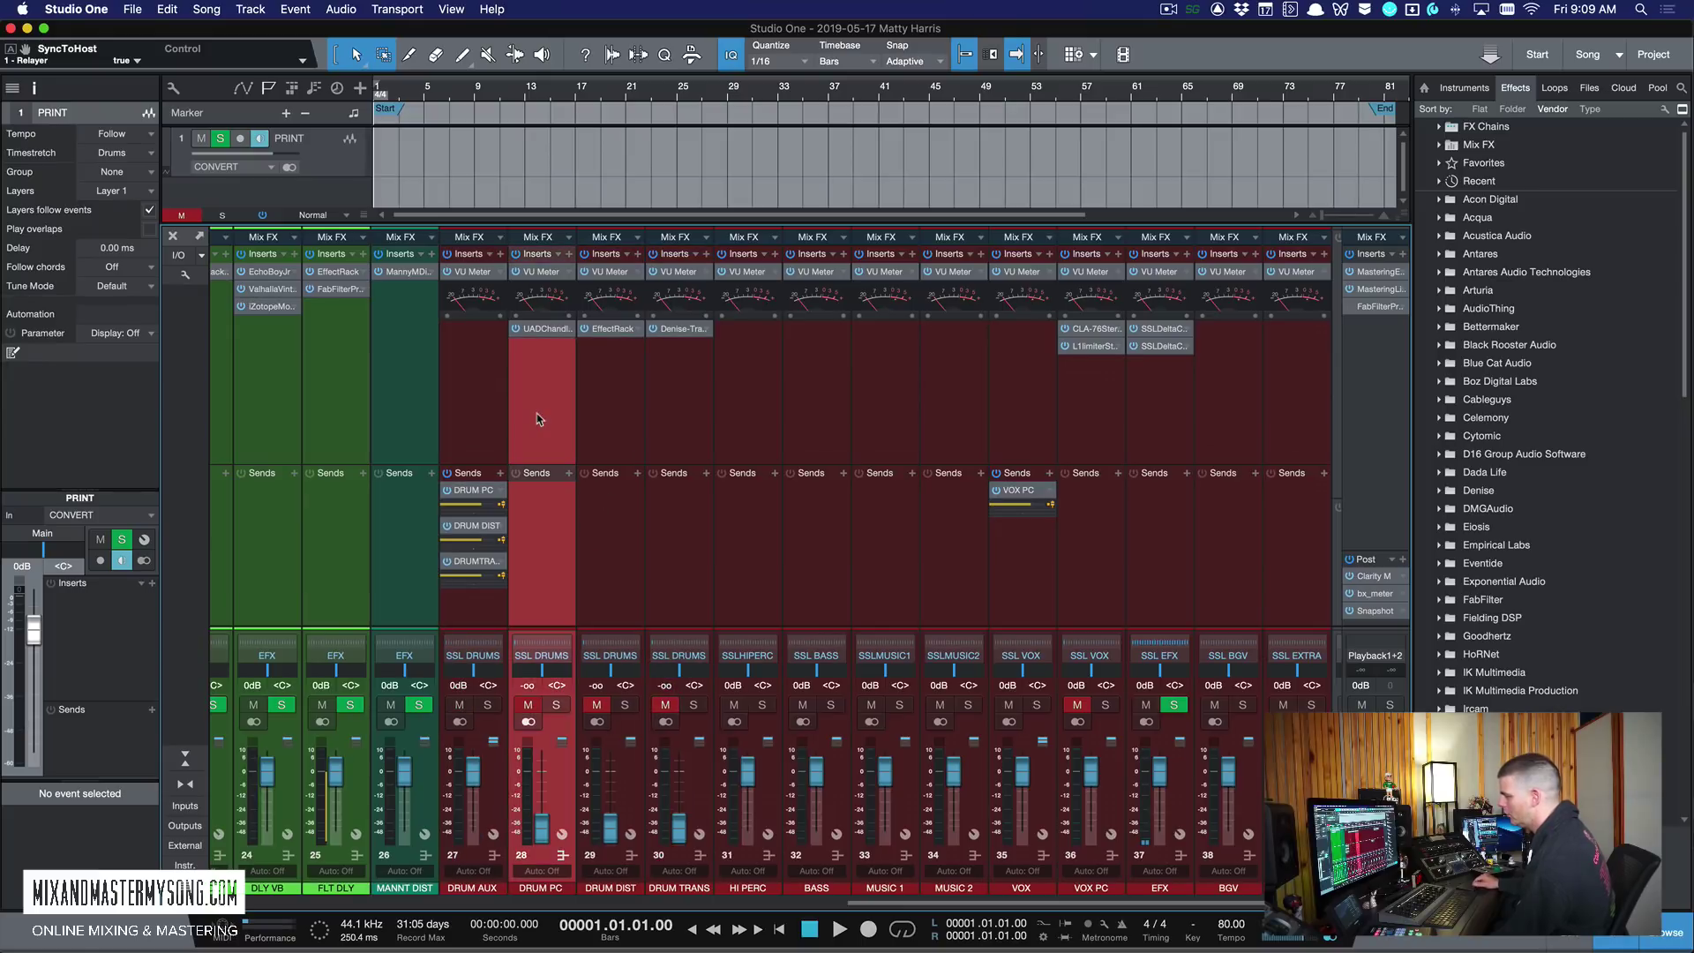
{"action": "left_click", "coordinate": [547, 329]}
{"action": "left_click", "coordinate": [1147, 152]}
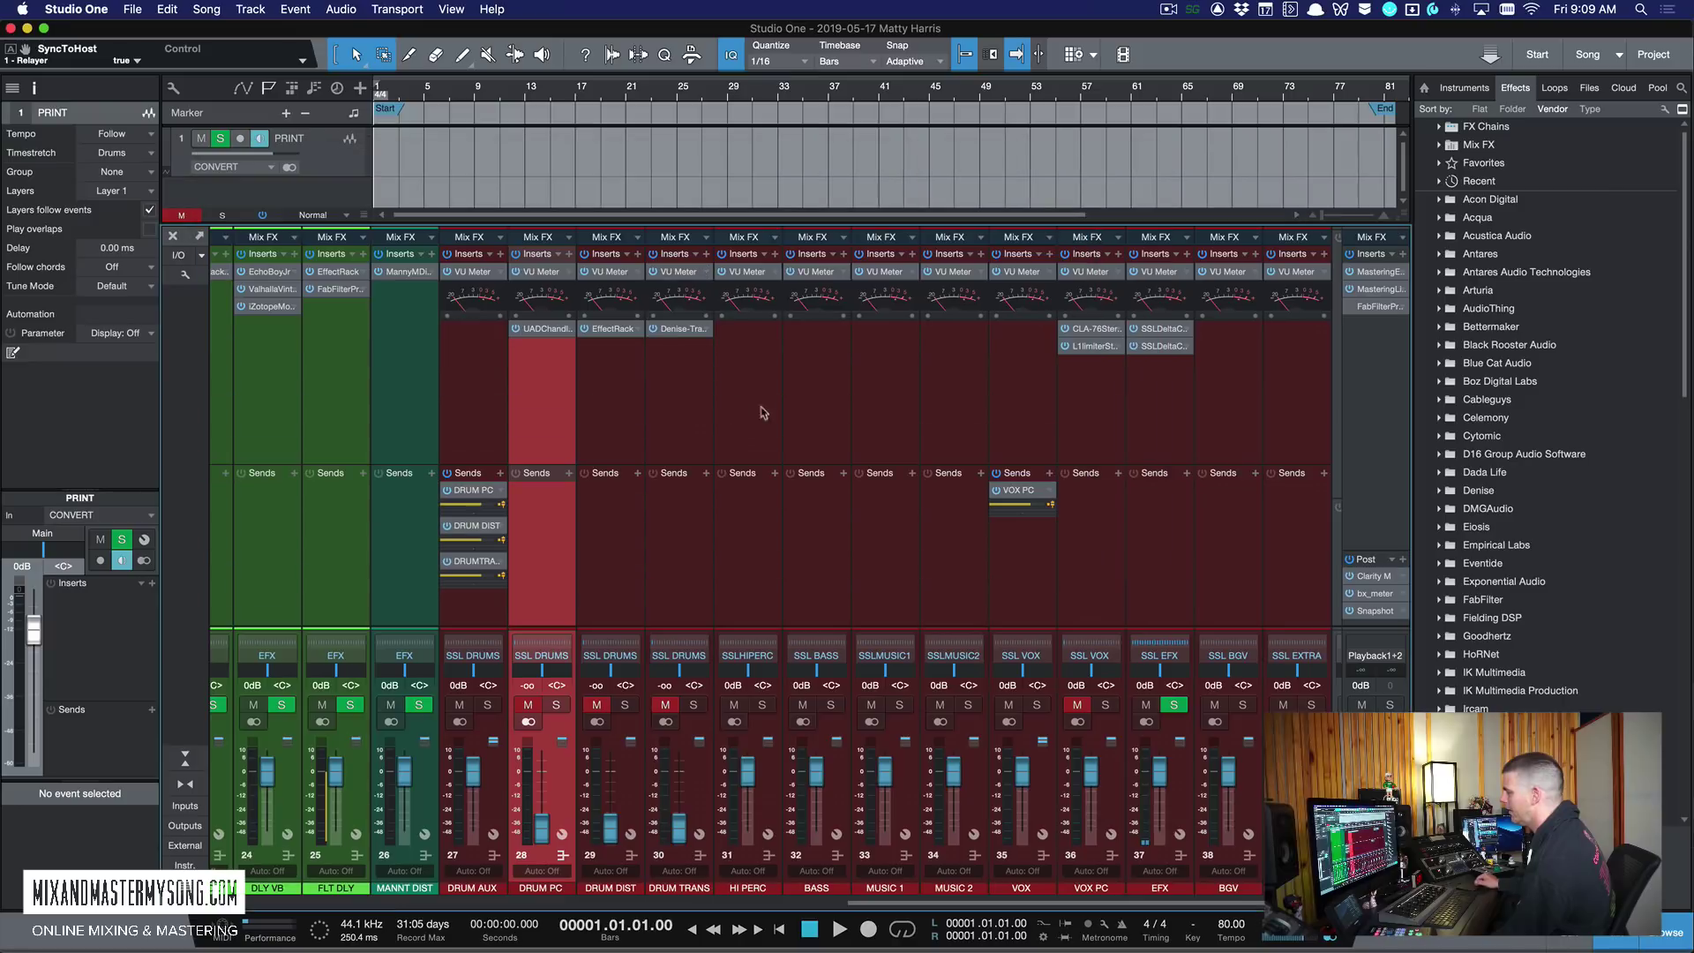
{"action": "left_click", "coordinate": [606, 384]}
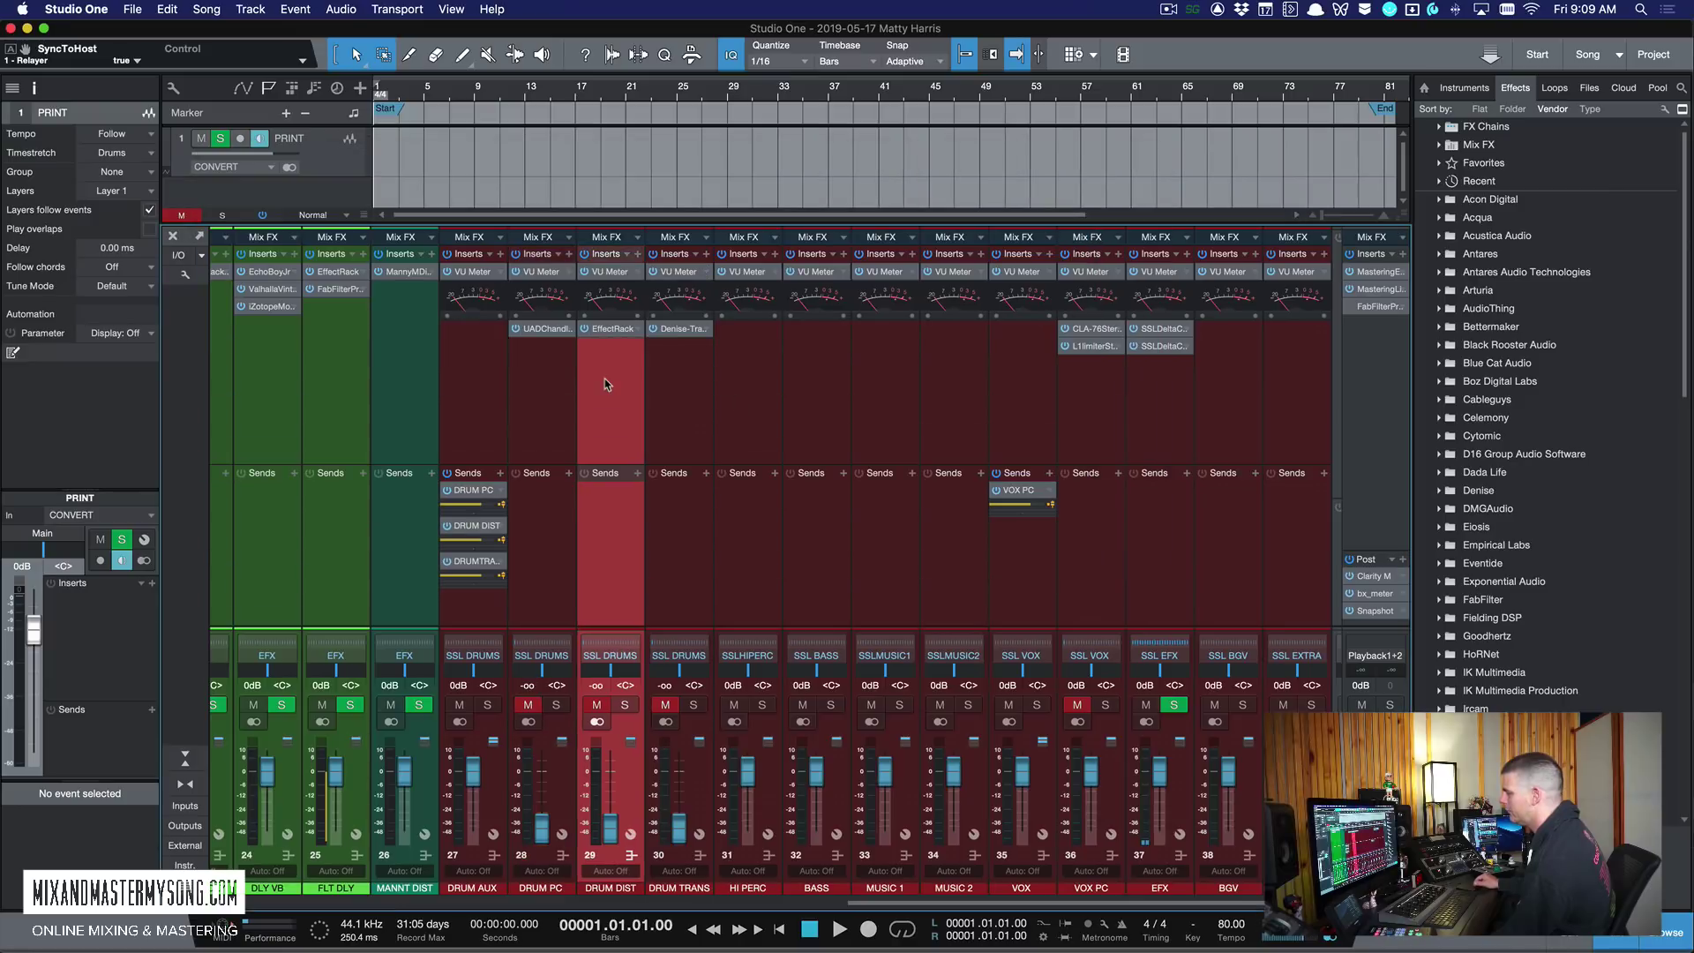
{"action": "left_click", "coordinate": [609, 329]}
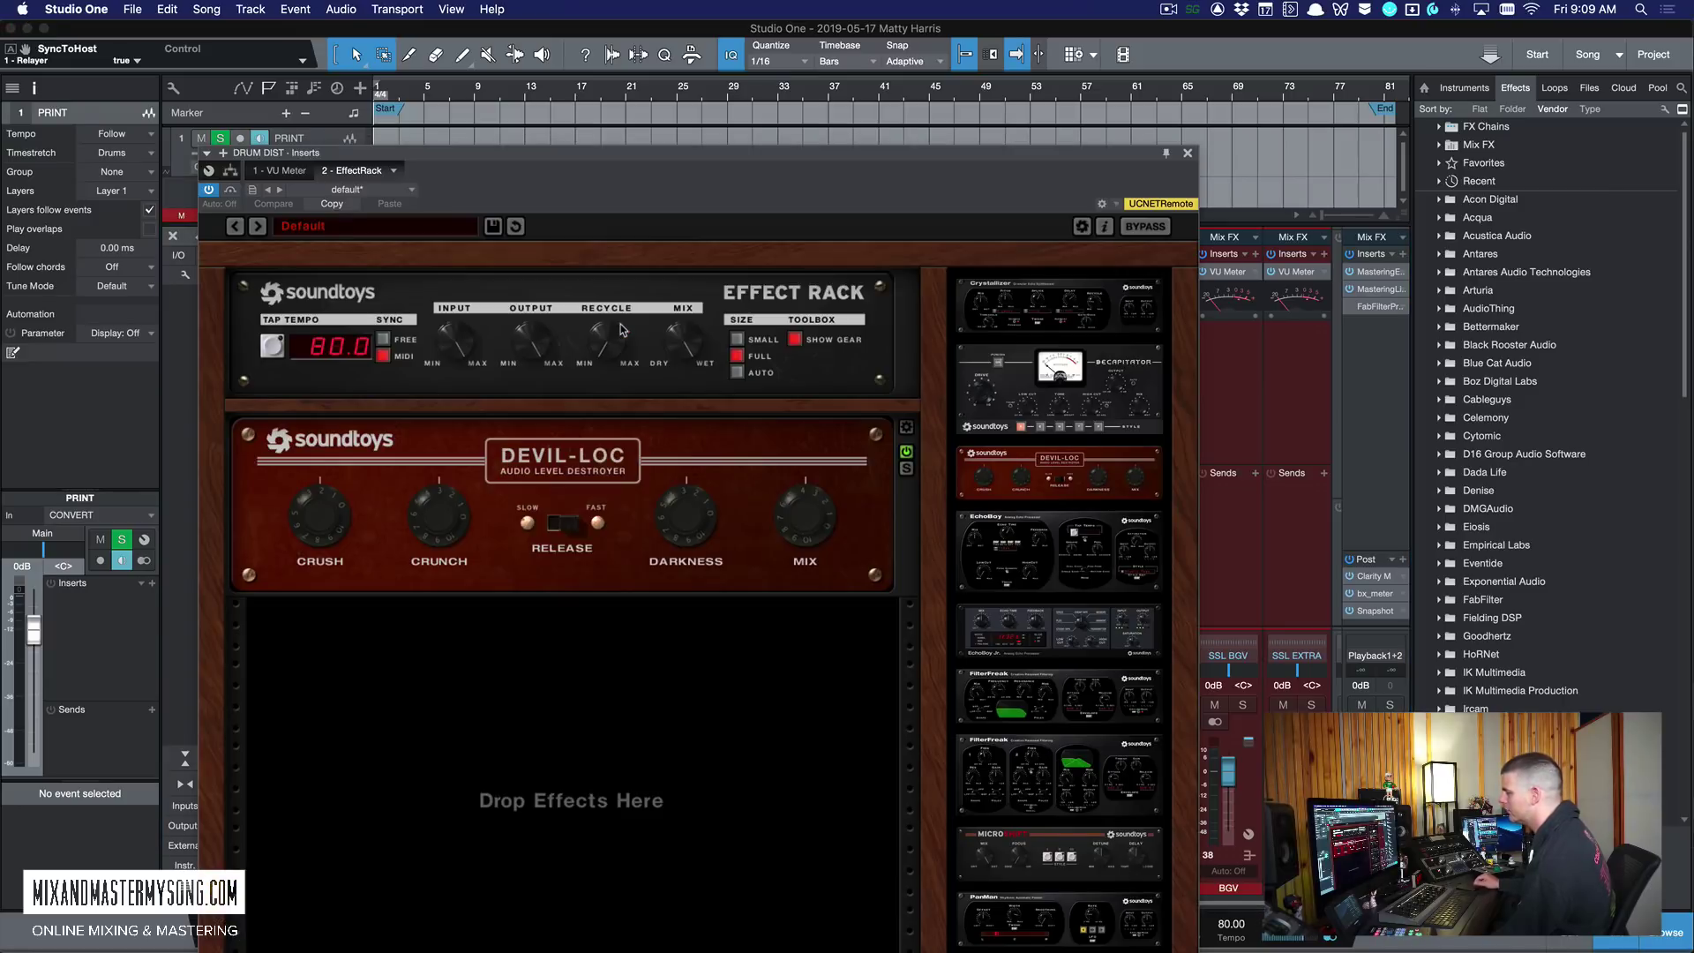
{"action": "left_click", "coordinate": [1188, 154]}
{"action": "left_click", "coordinate": [697, 421]}
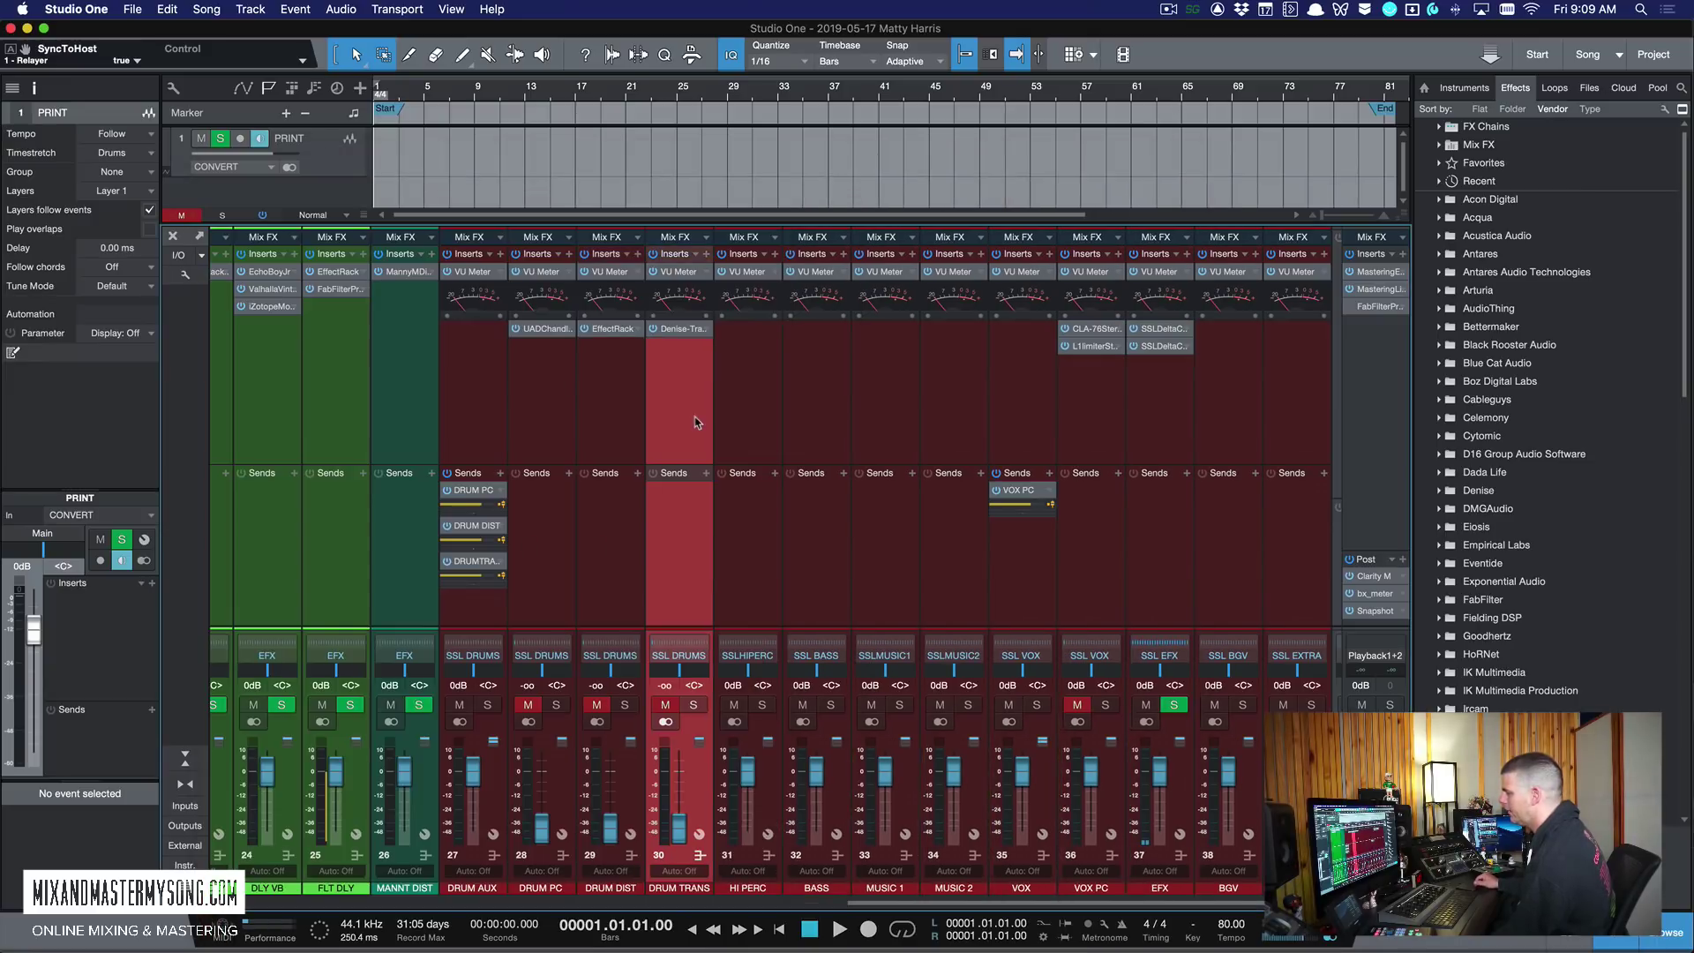
{"action": "left_click", "coordinate": [686, 331]}
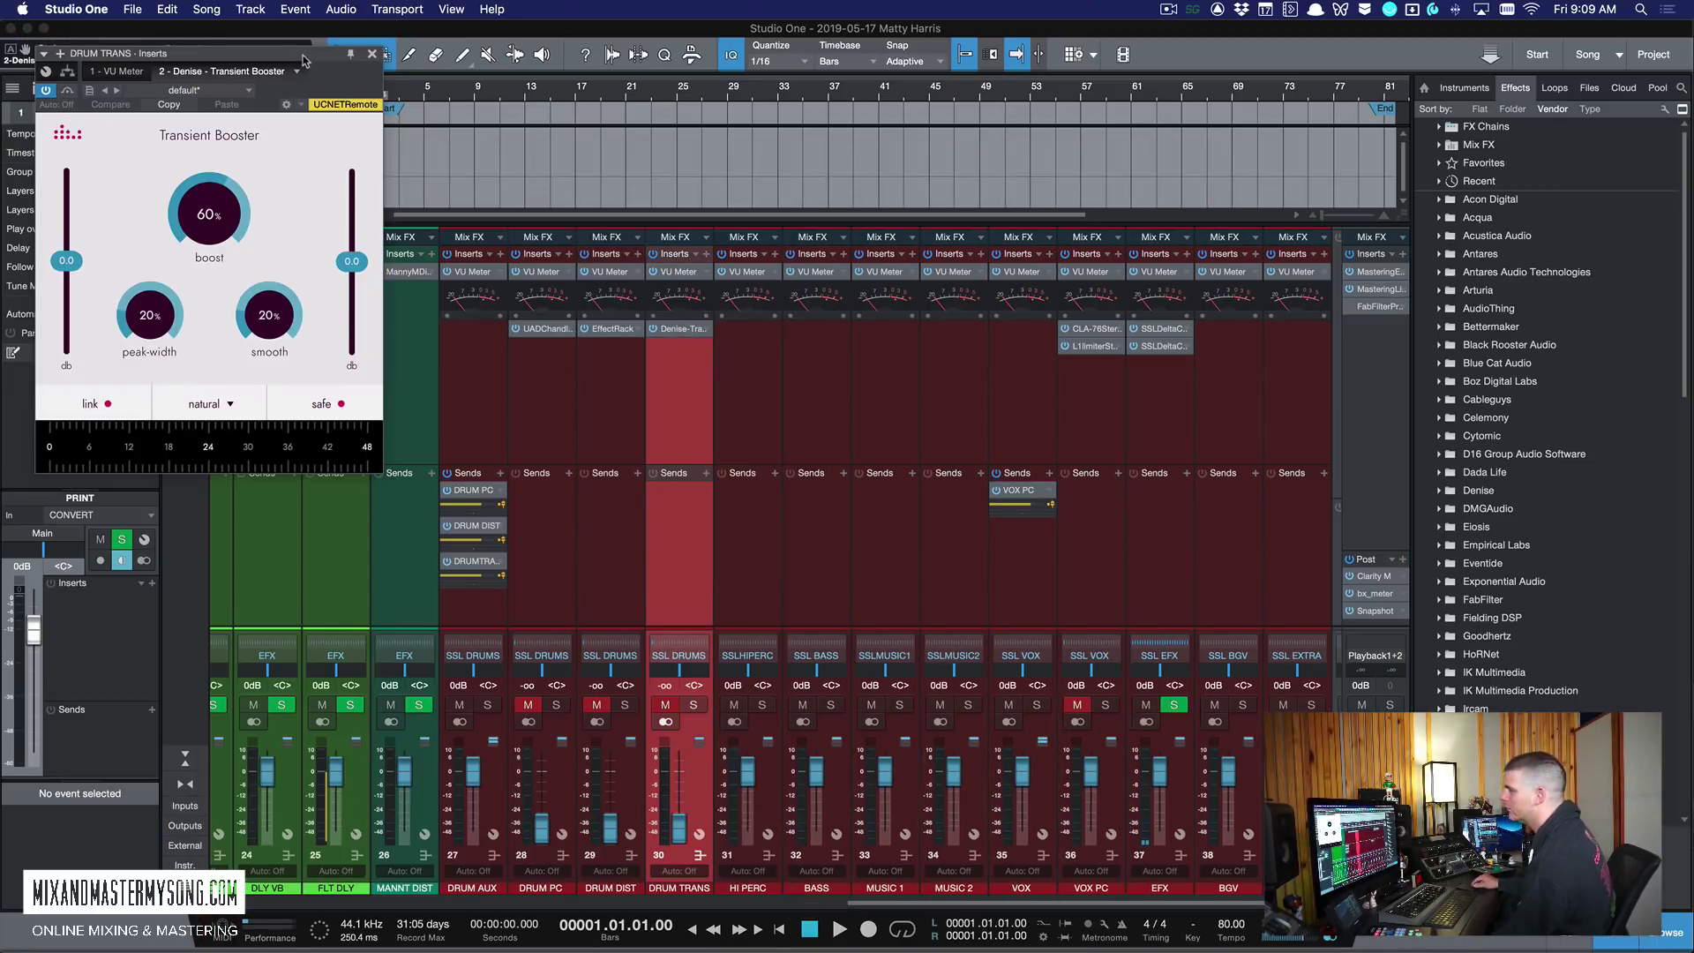
{"action": "left_click_drag", "start_coordinate": [295, 42], "coordinate": [1021, 18]}
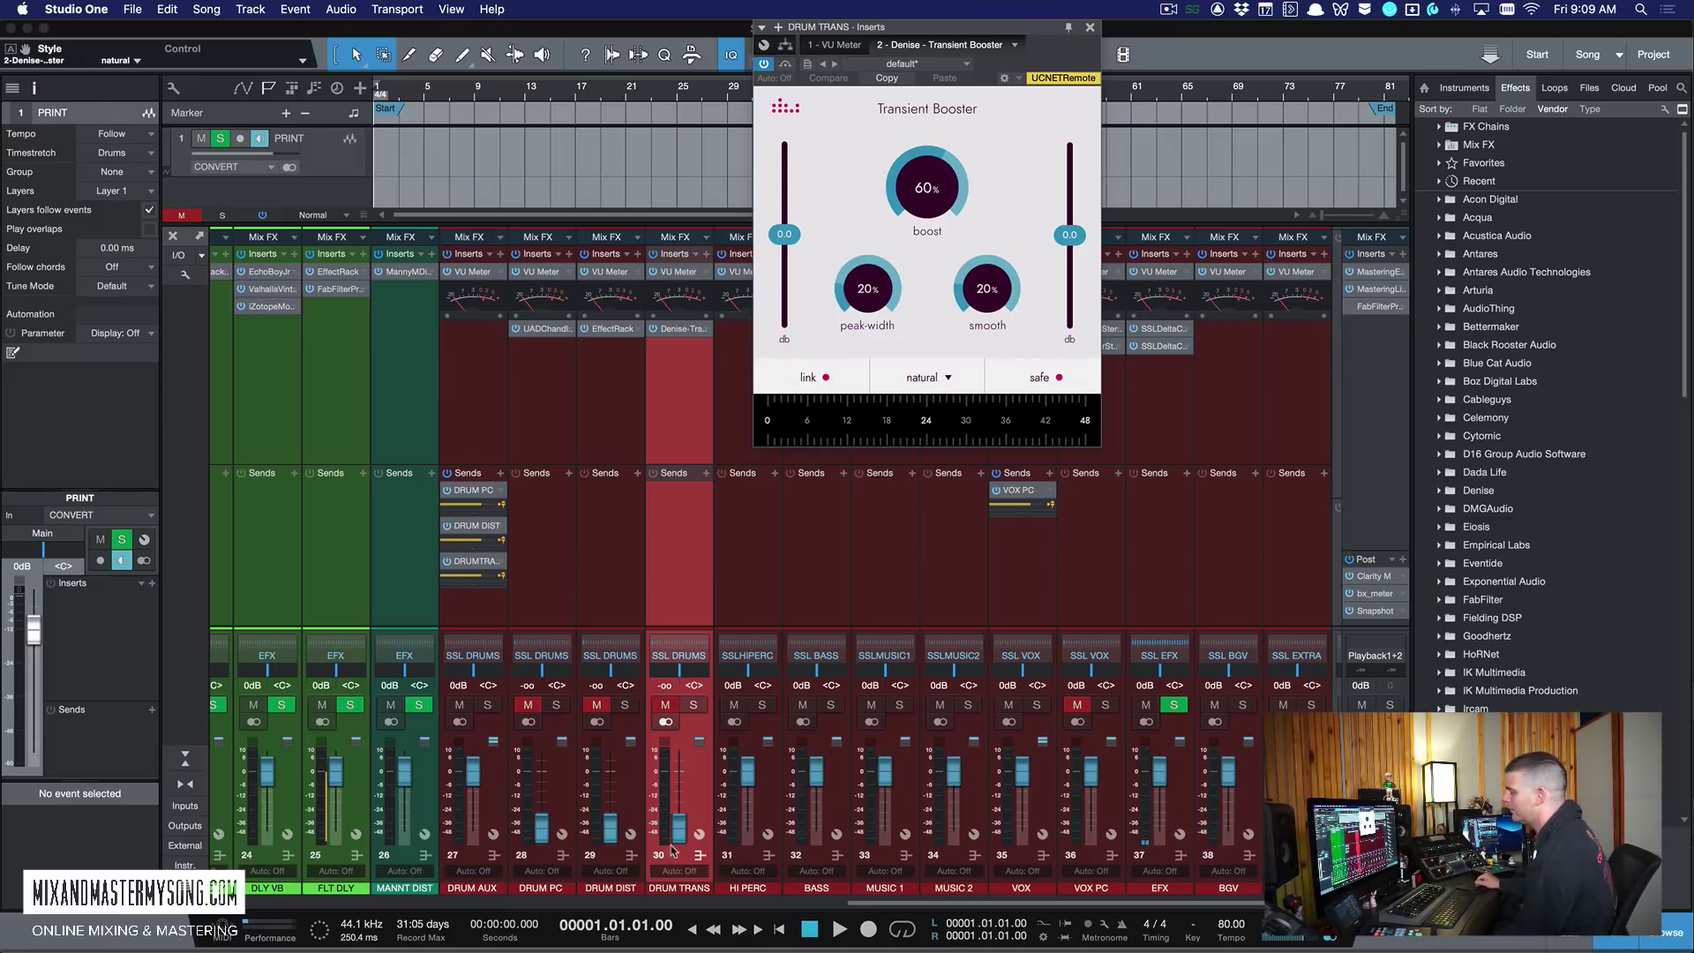
{"action": "left_click", "coordinate": [549, 799]}
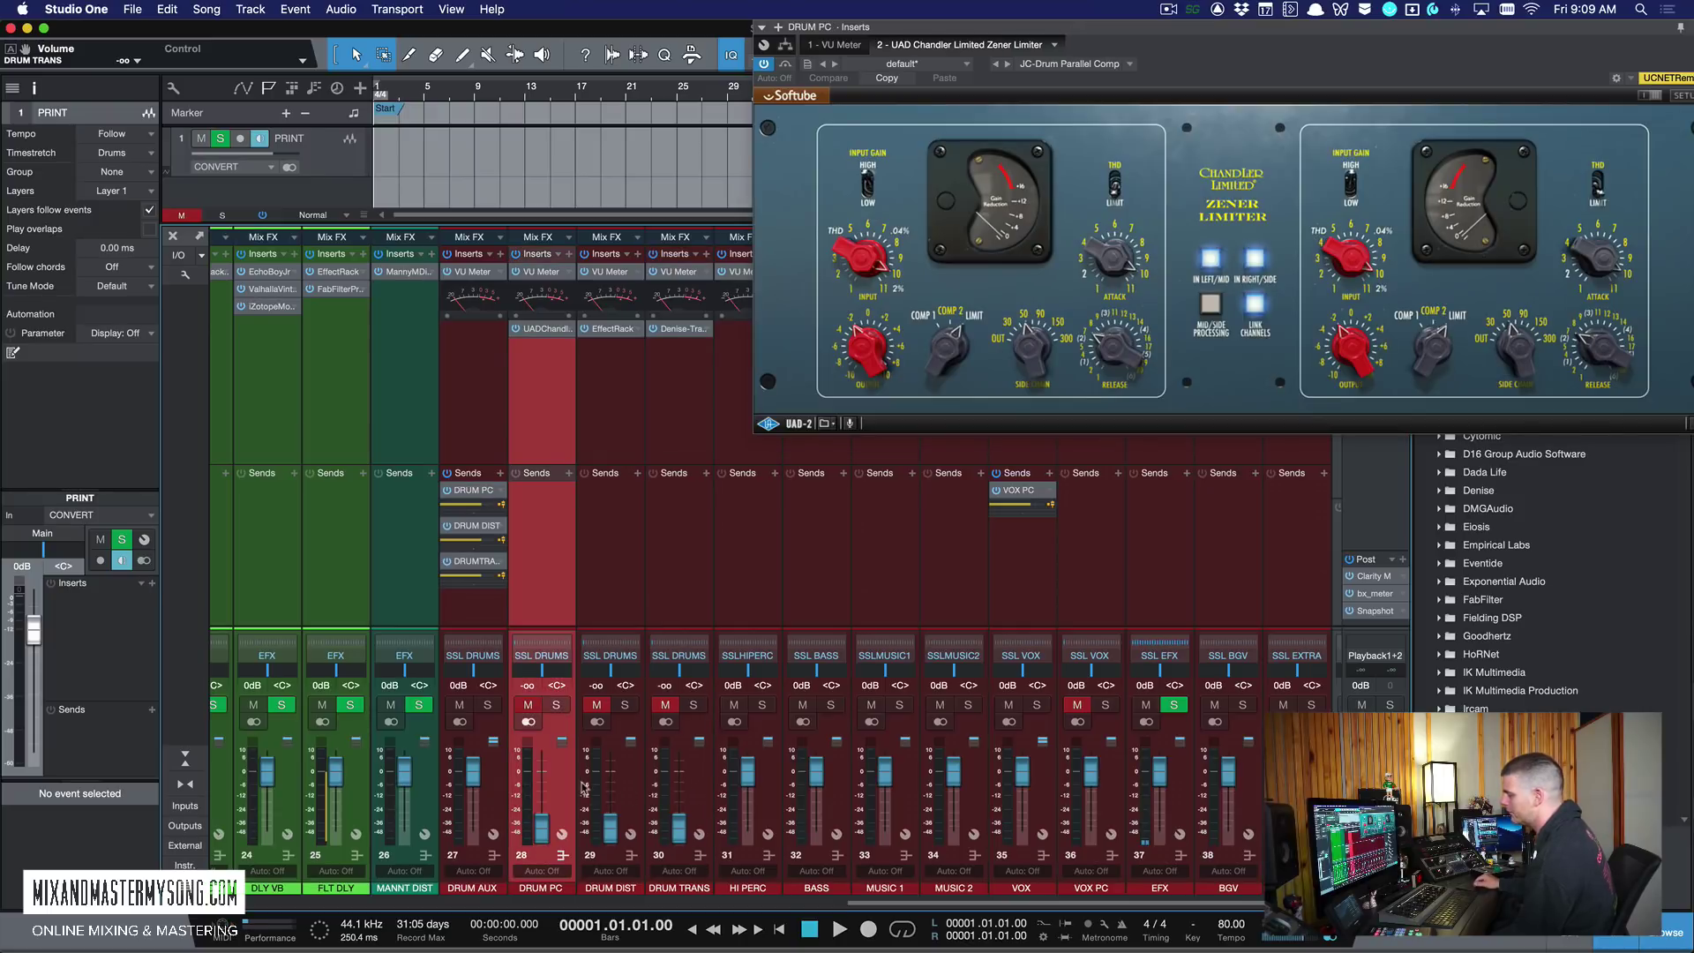
{"action": "left_click", "coordinate": [583, 789]}
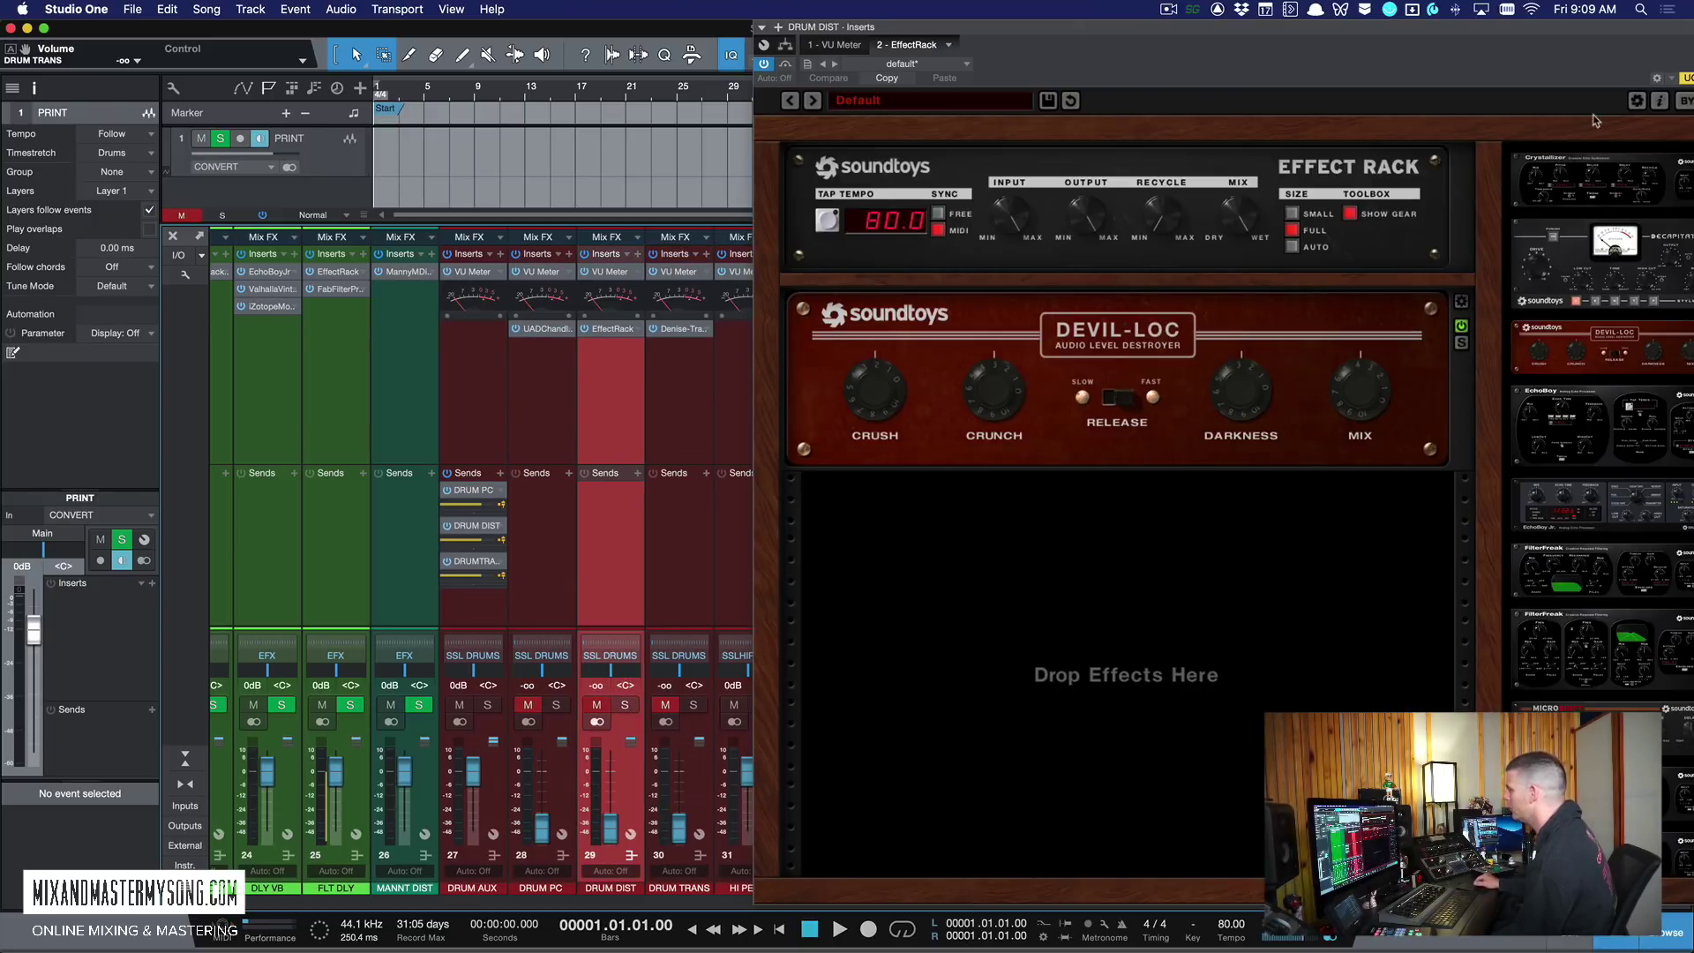
{"action": "left_click_drag", "start_coordinate": [1414, 28], "coordinate": [1190, 36]}
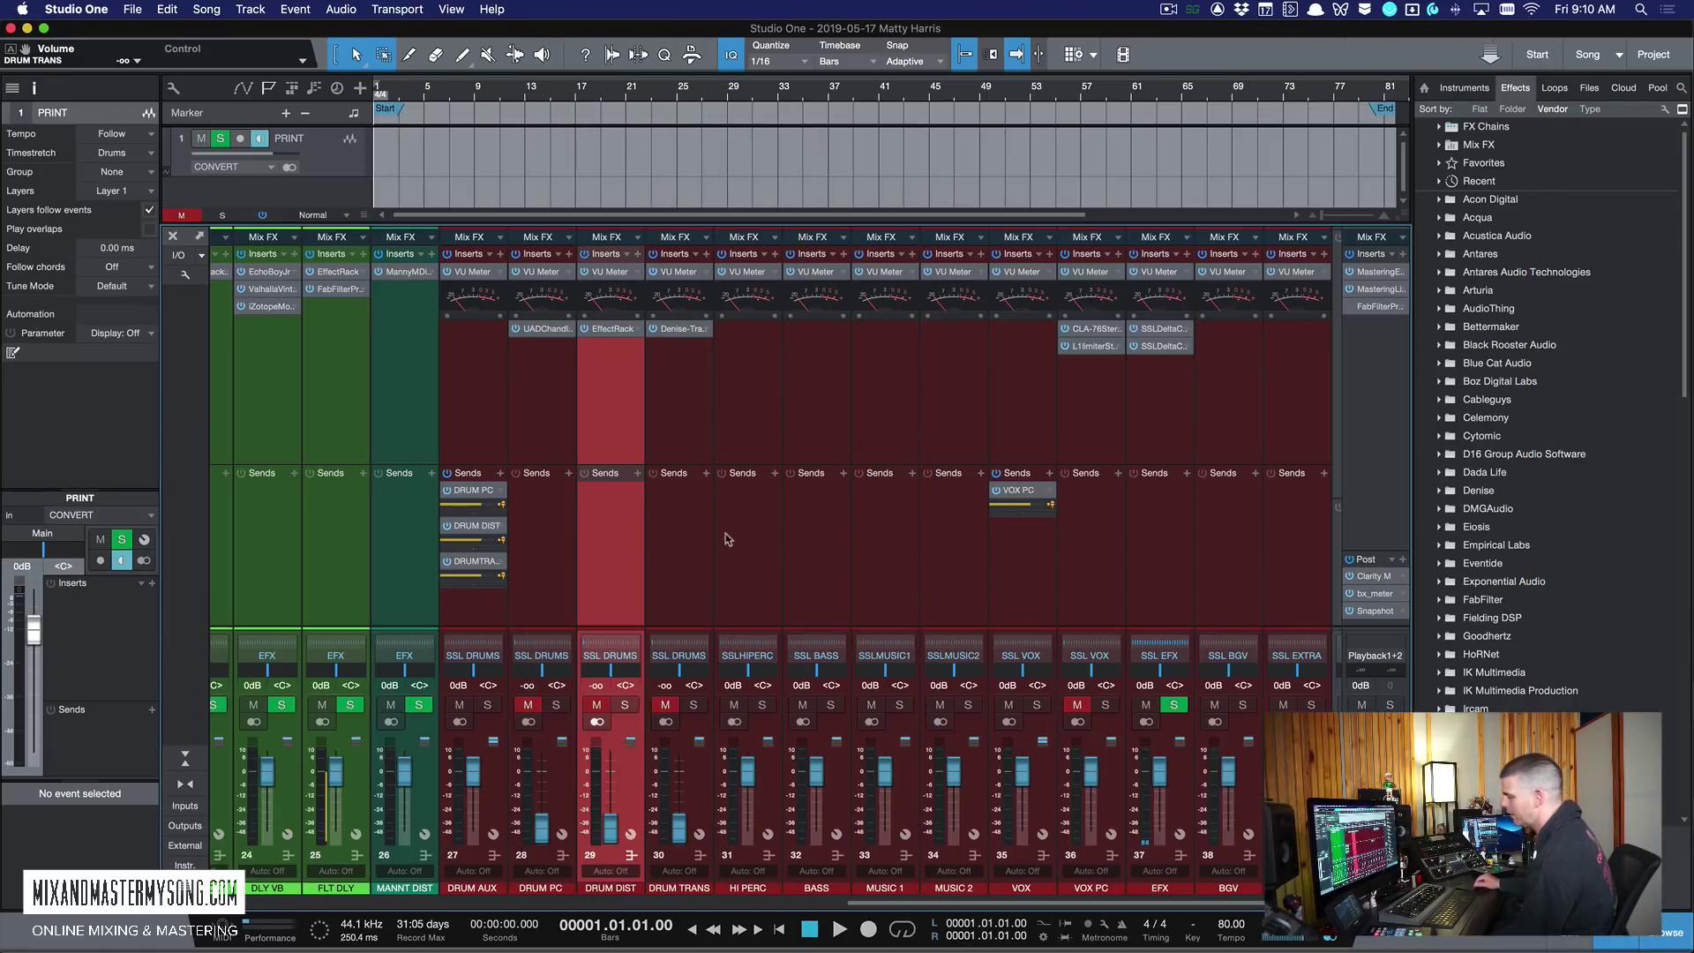
{"action": "left_click", "coordinate": [653, 572]}
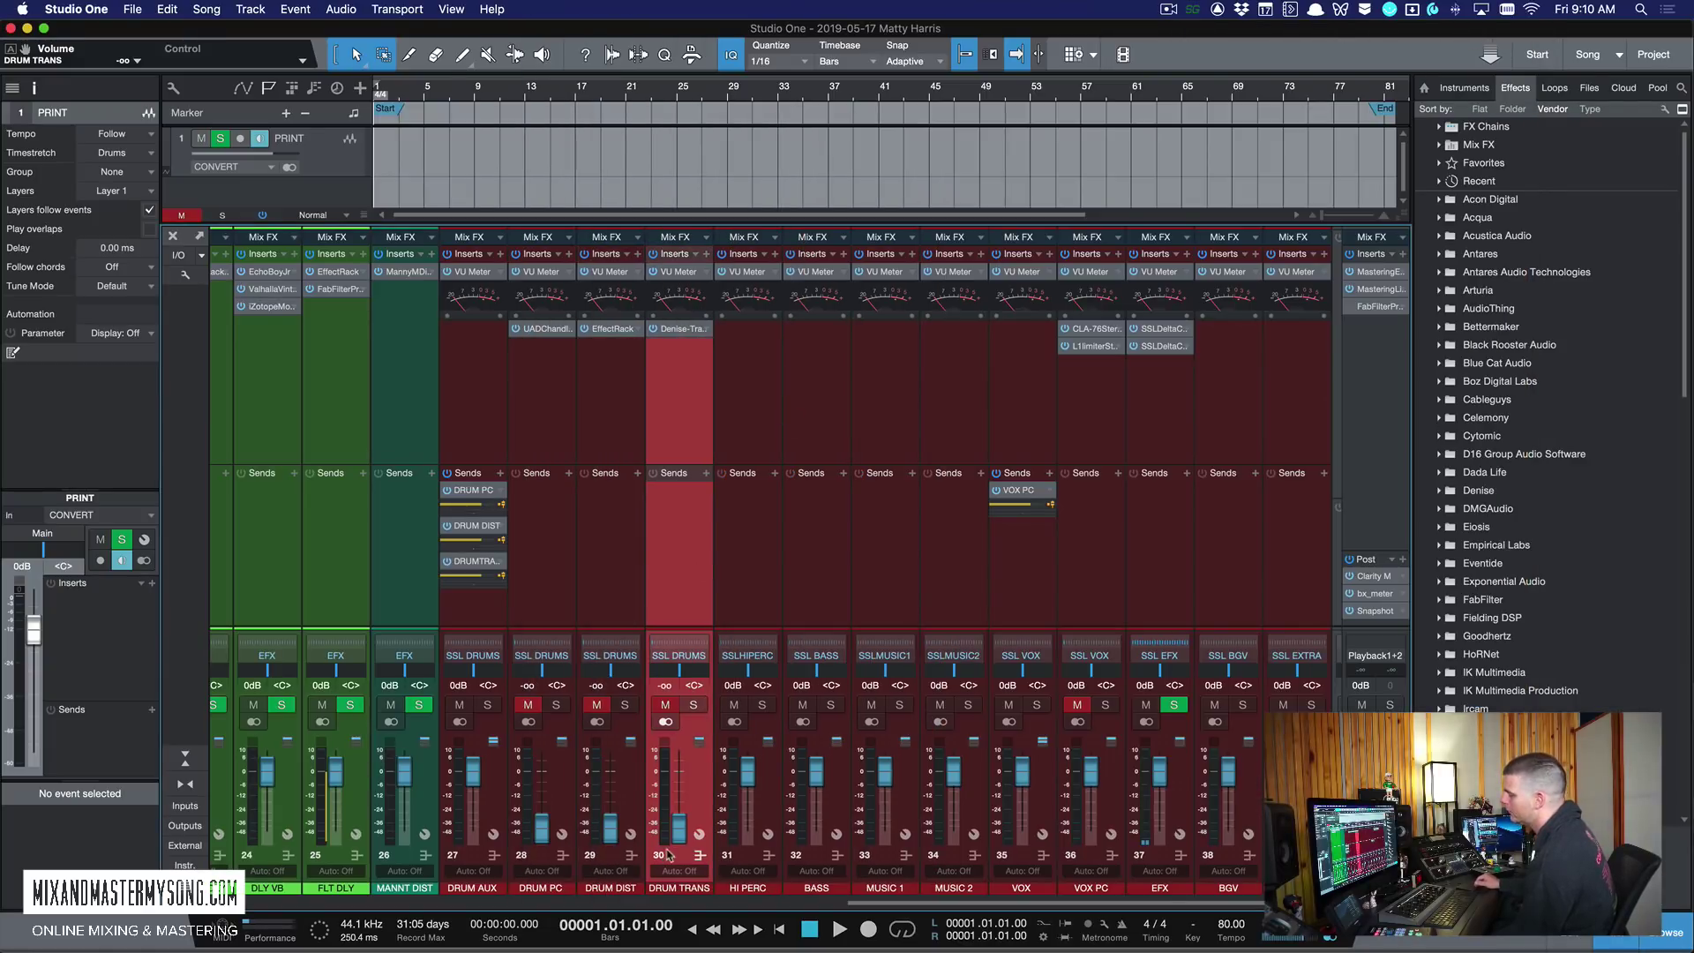
{"action": "mouse_move", "coordinate": [678, 829]}
{"action": "left_mouse_down"}
{"action": "mouse_move", "coordinate": [675, 814]}
{"action": "mouse_move", "coordinate": [675, 837]}
{"action": "left_mouse_up"}
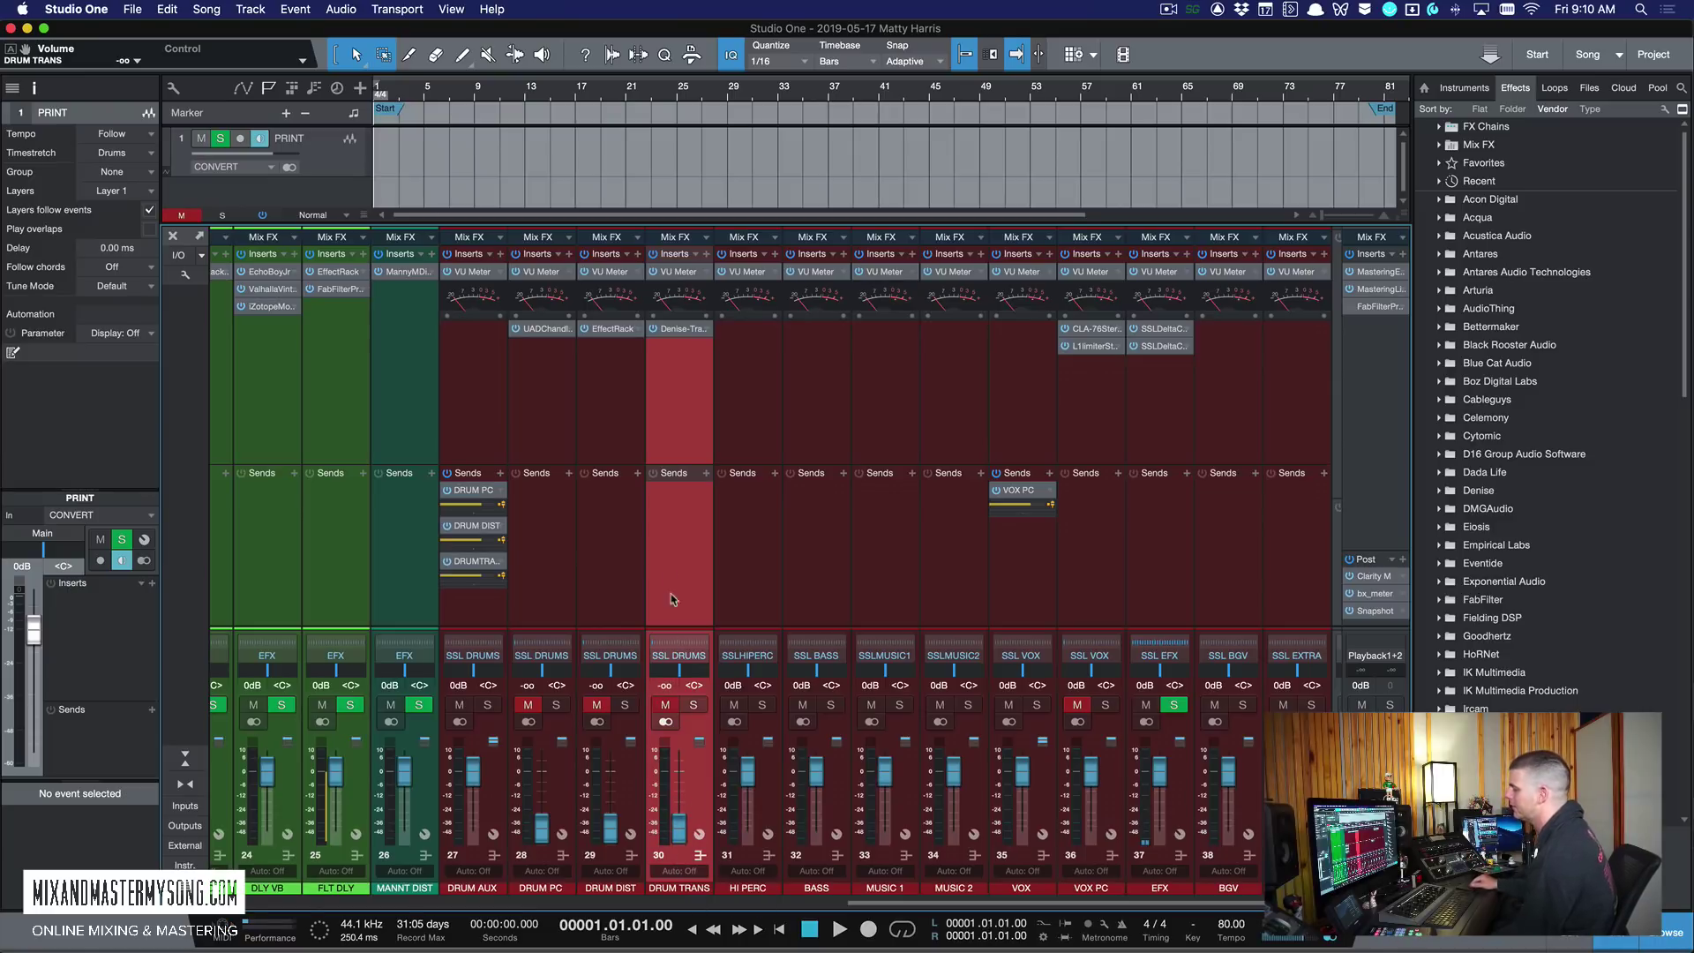
{"action": "scroll", "coordinate": [671, 574], "scroll_direction": "right", "scroll_amount": 3}
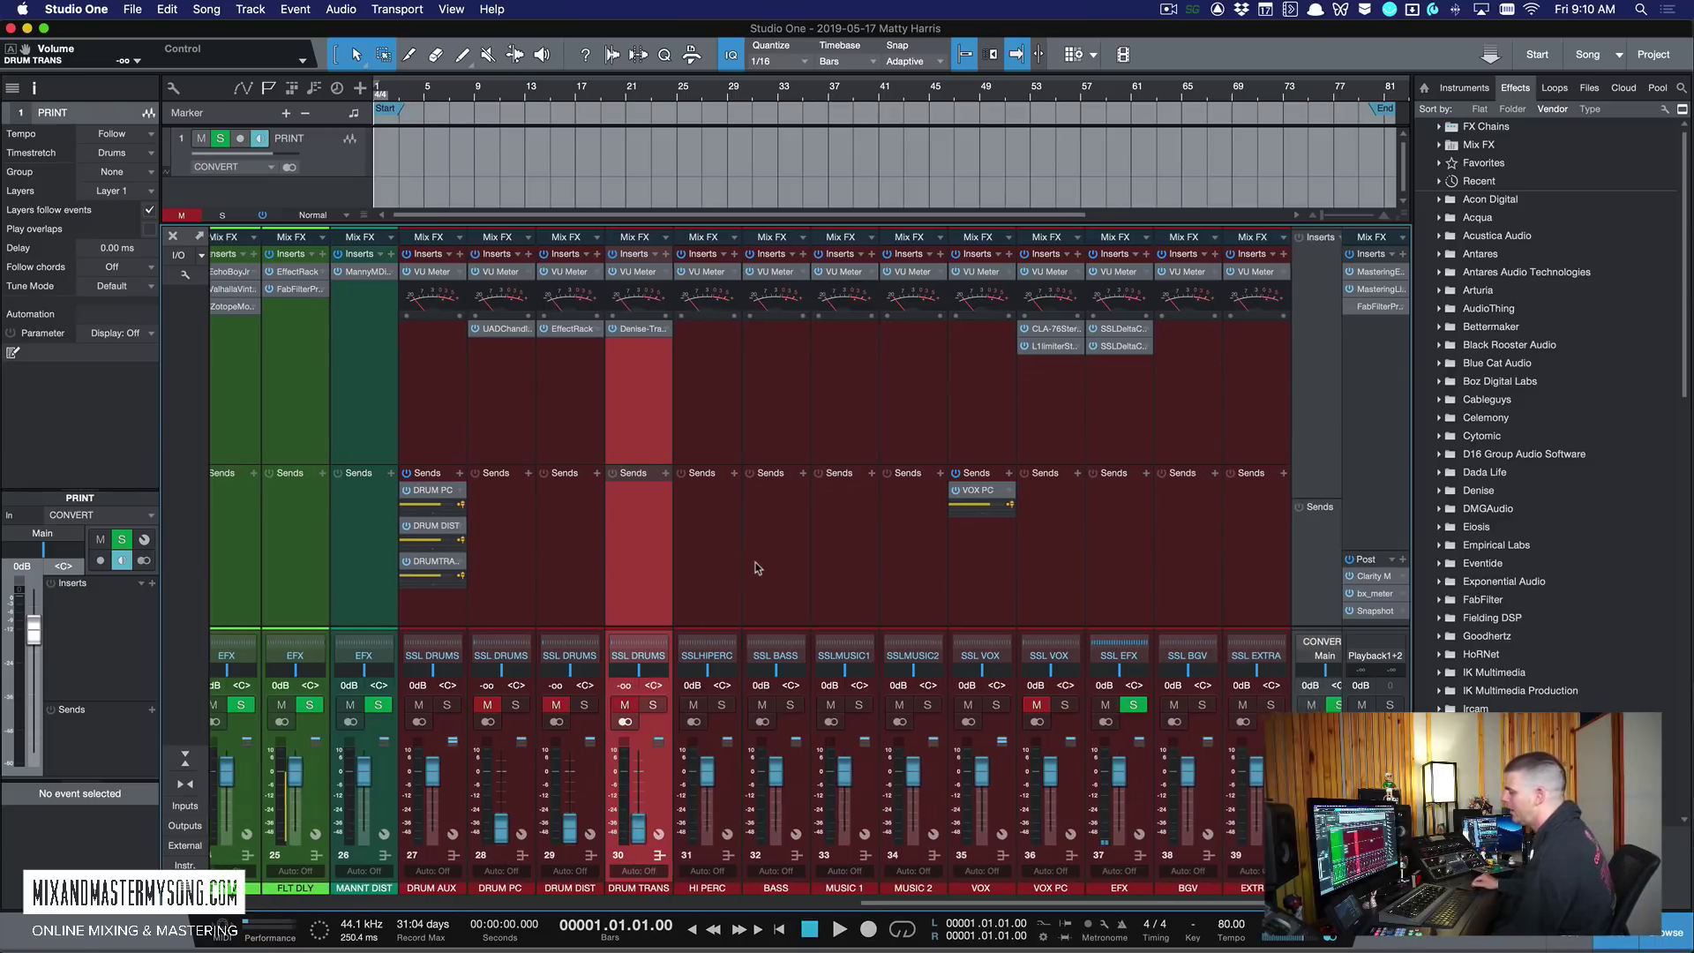
{"action": "left_click", "coordinate": [700, 572]}
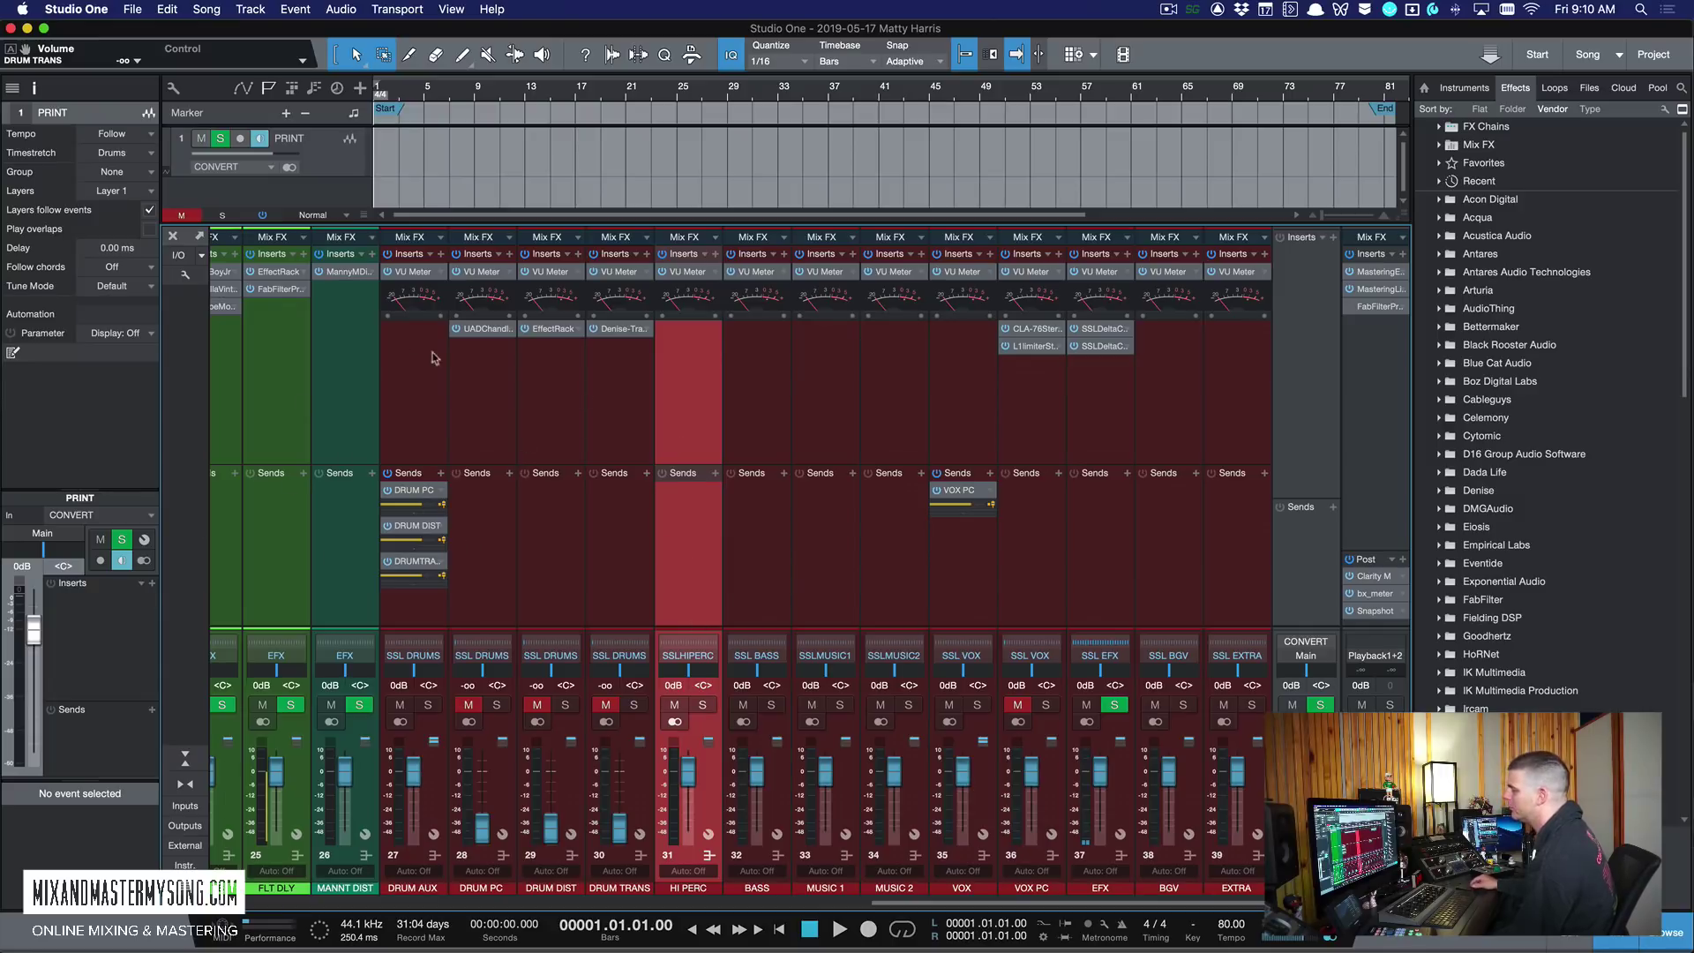
{"action": "left_click", "coordinate": [392, 368]}
{"action": "left_click", "coordinate": [681, 368]}
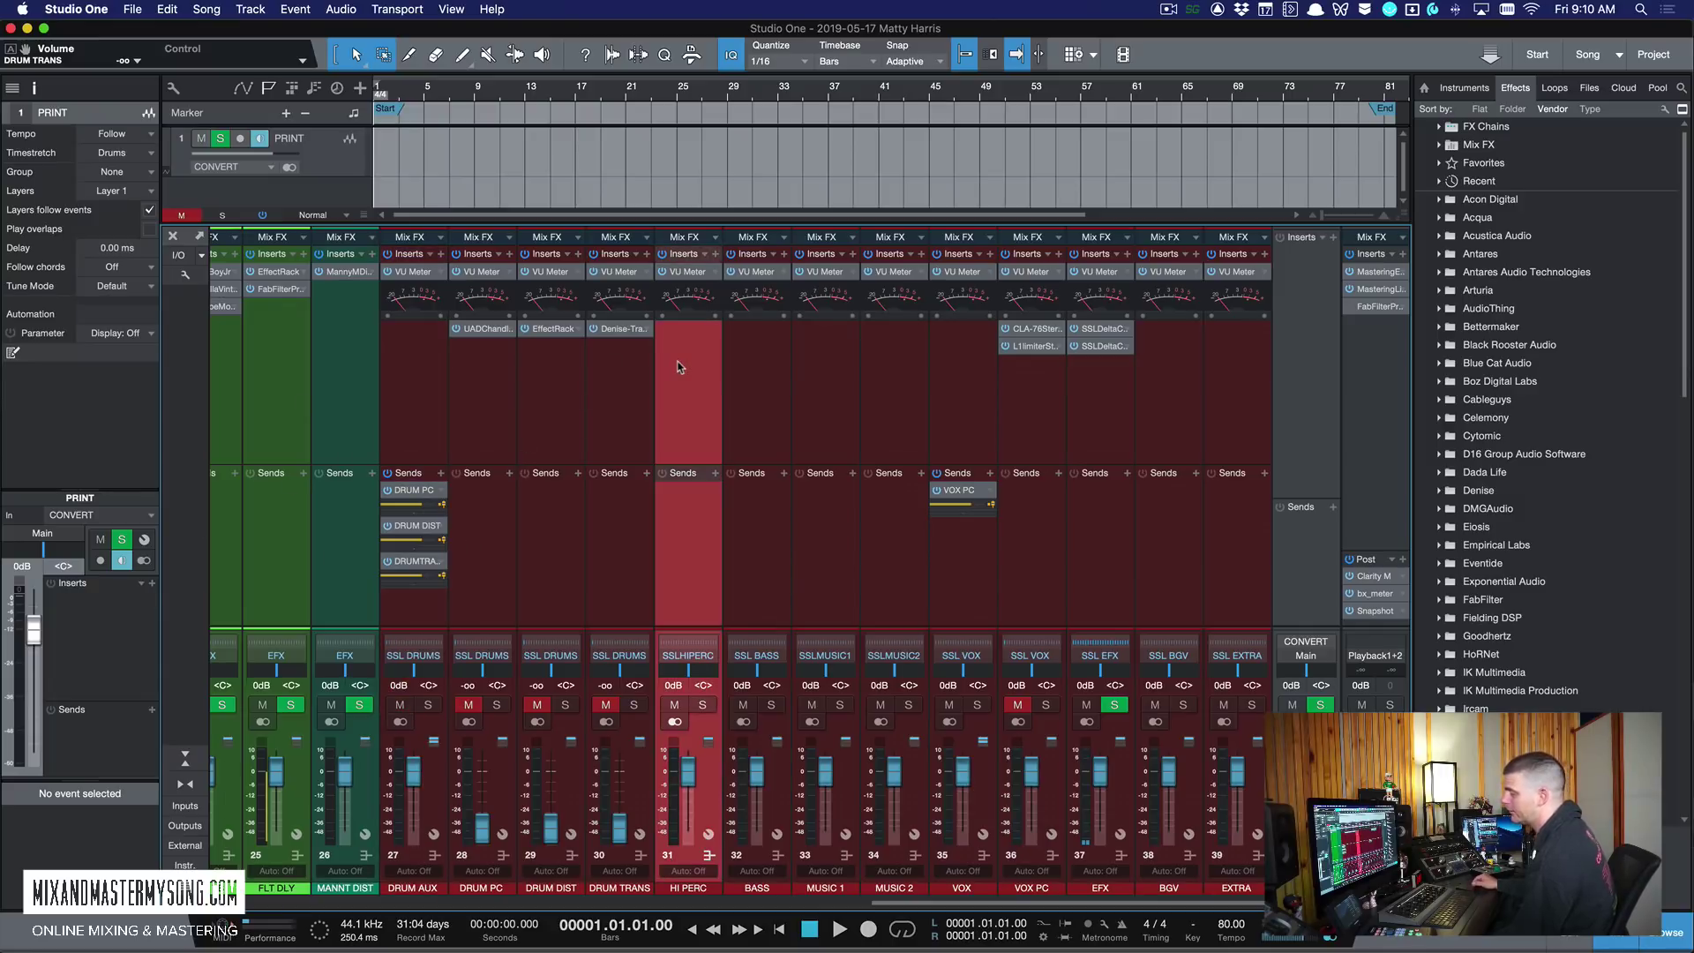
{"action": "left_click", "coordinate": [402, 403]}
{"action": "left_click", "coordinate": [670, 413]}
{"action": "left_click", "coordinate": [438, 410]}
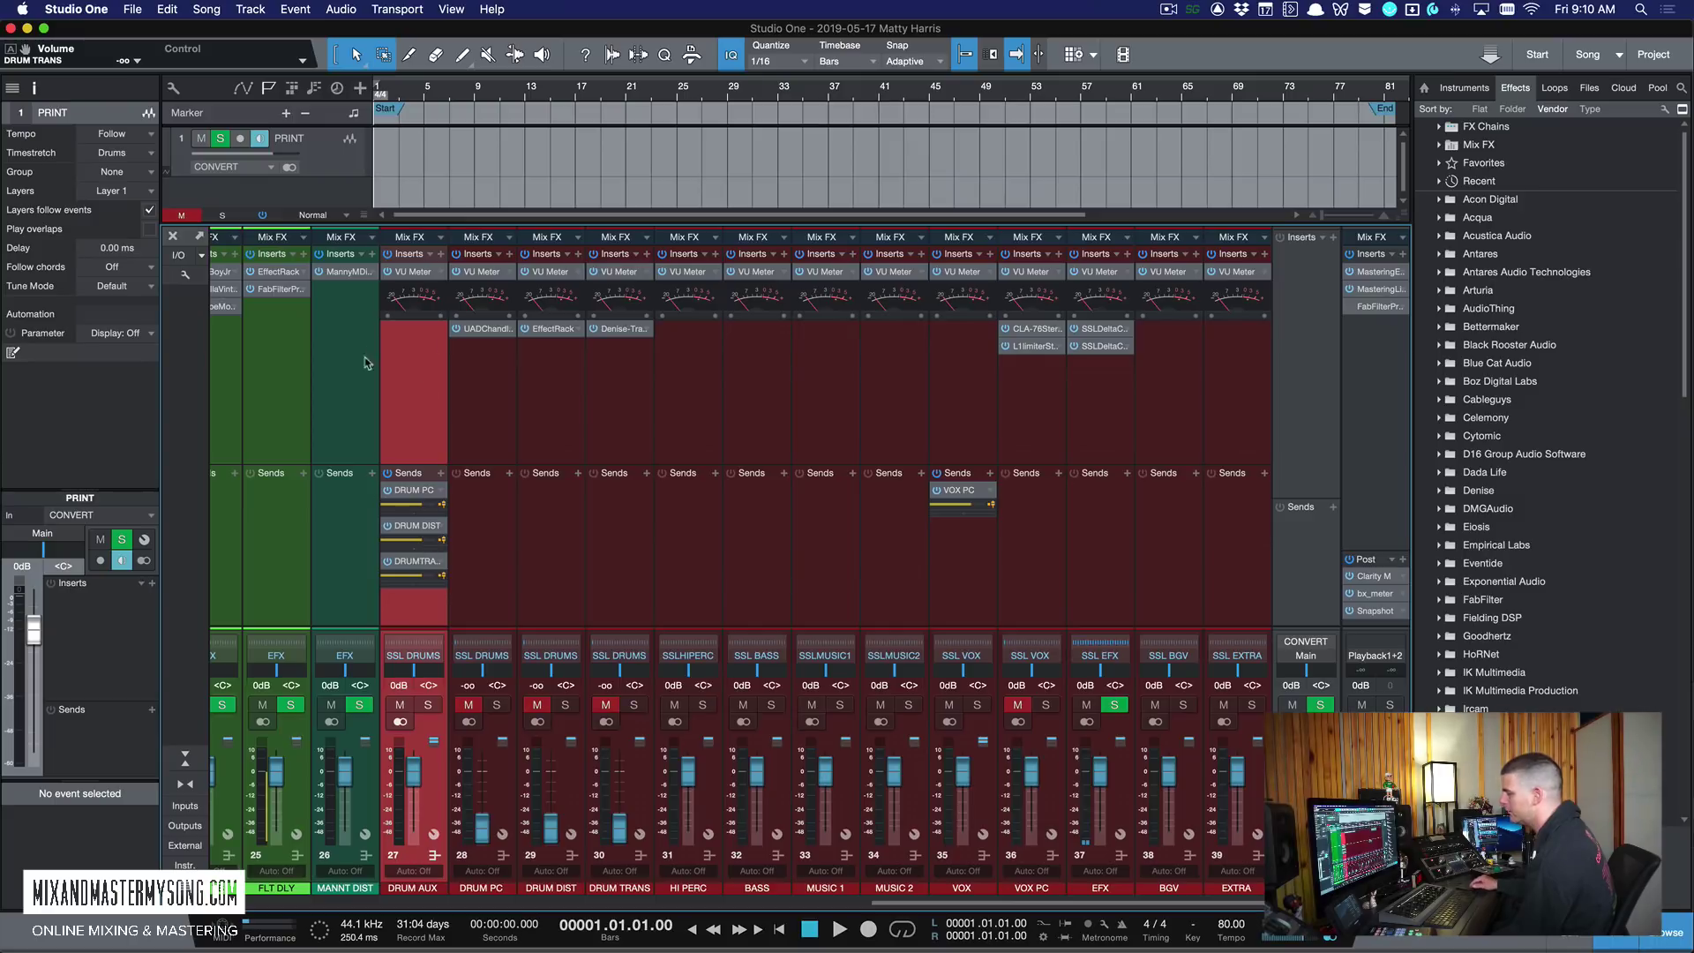
{"action": "left_click", "coordinate": [708, 450]}
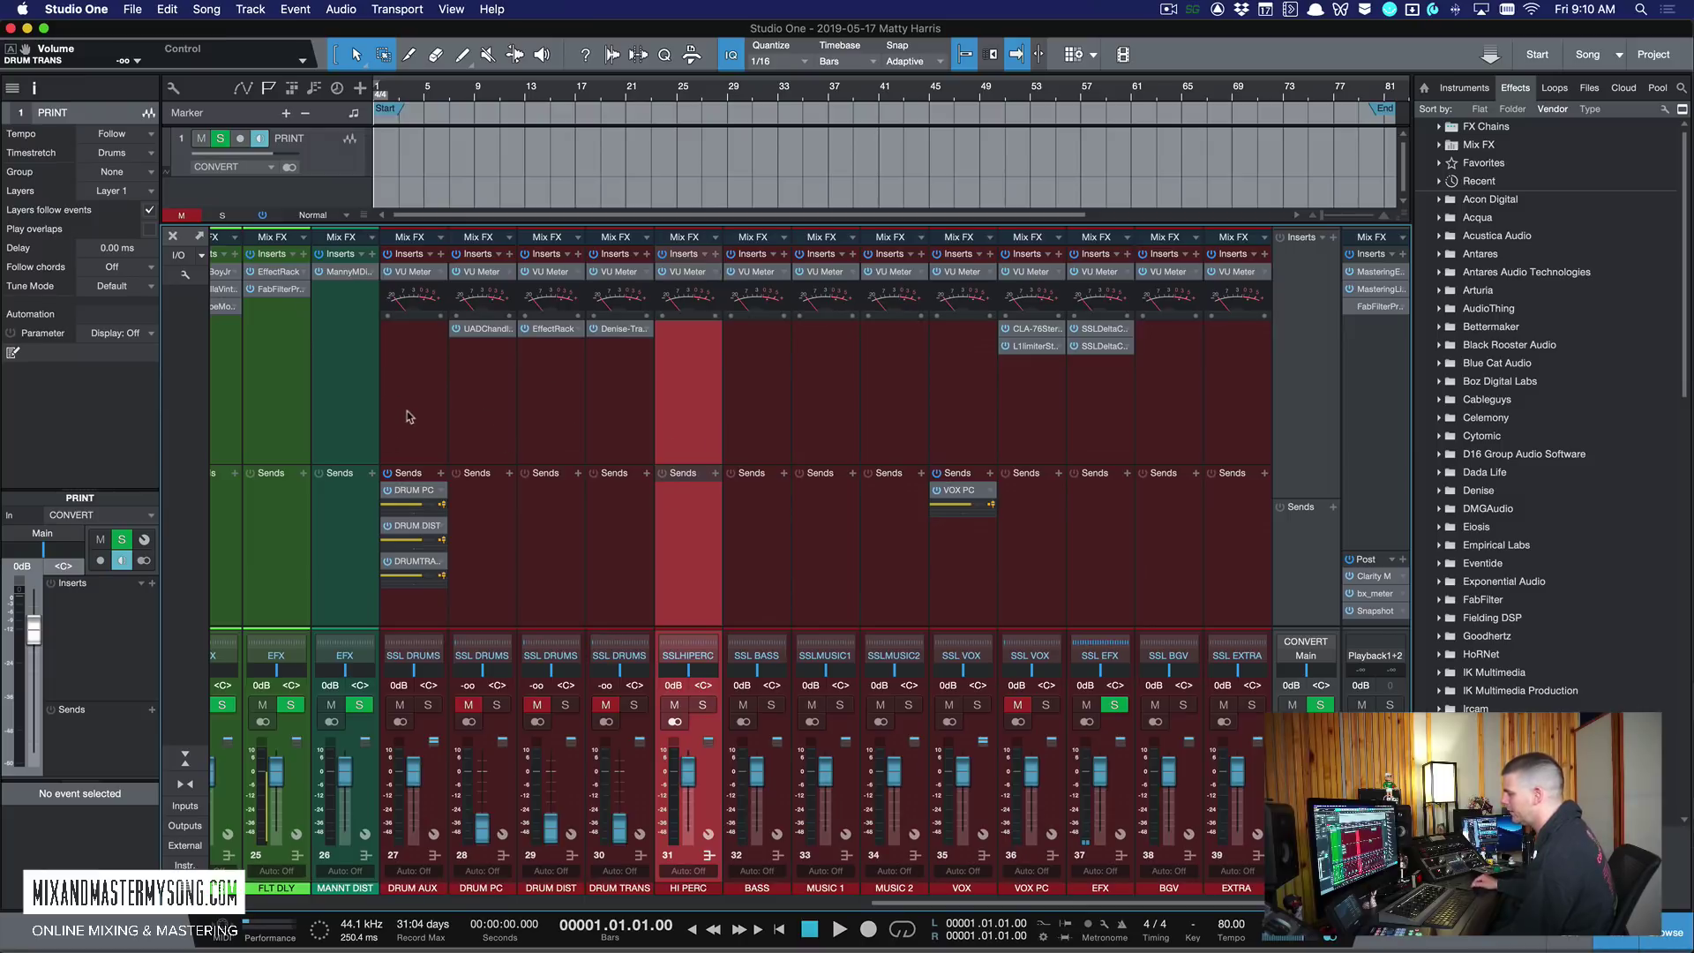
{"action": "left_click", "coordinate": [784, 594]}
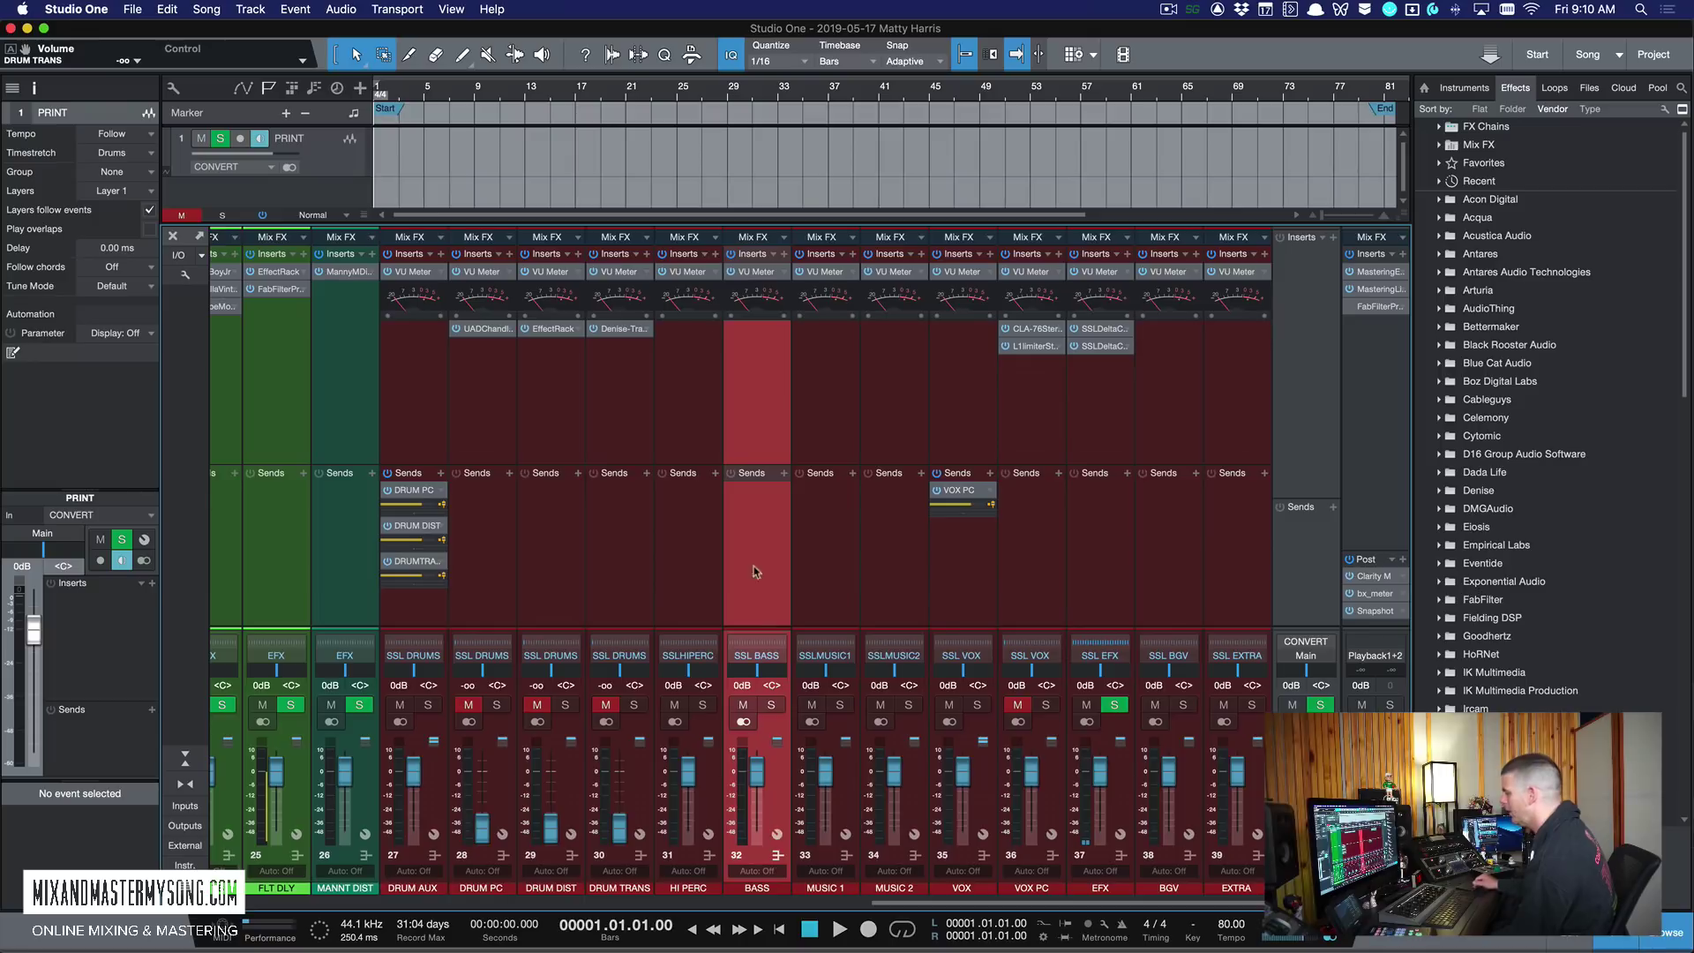
{"action": "left_click", "coordinate": [821, 765]}
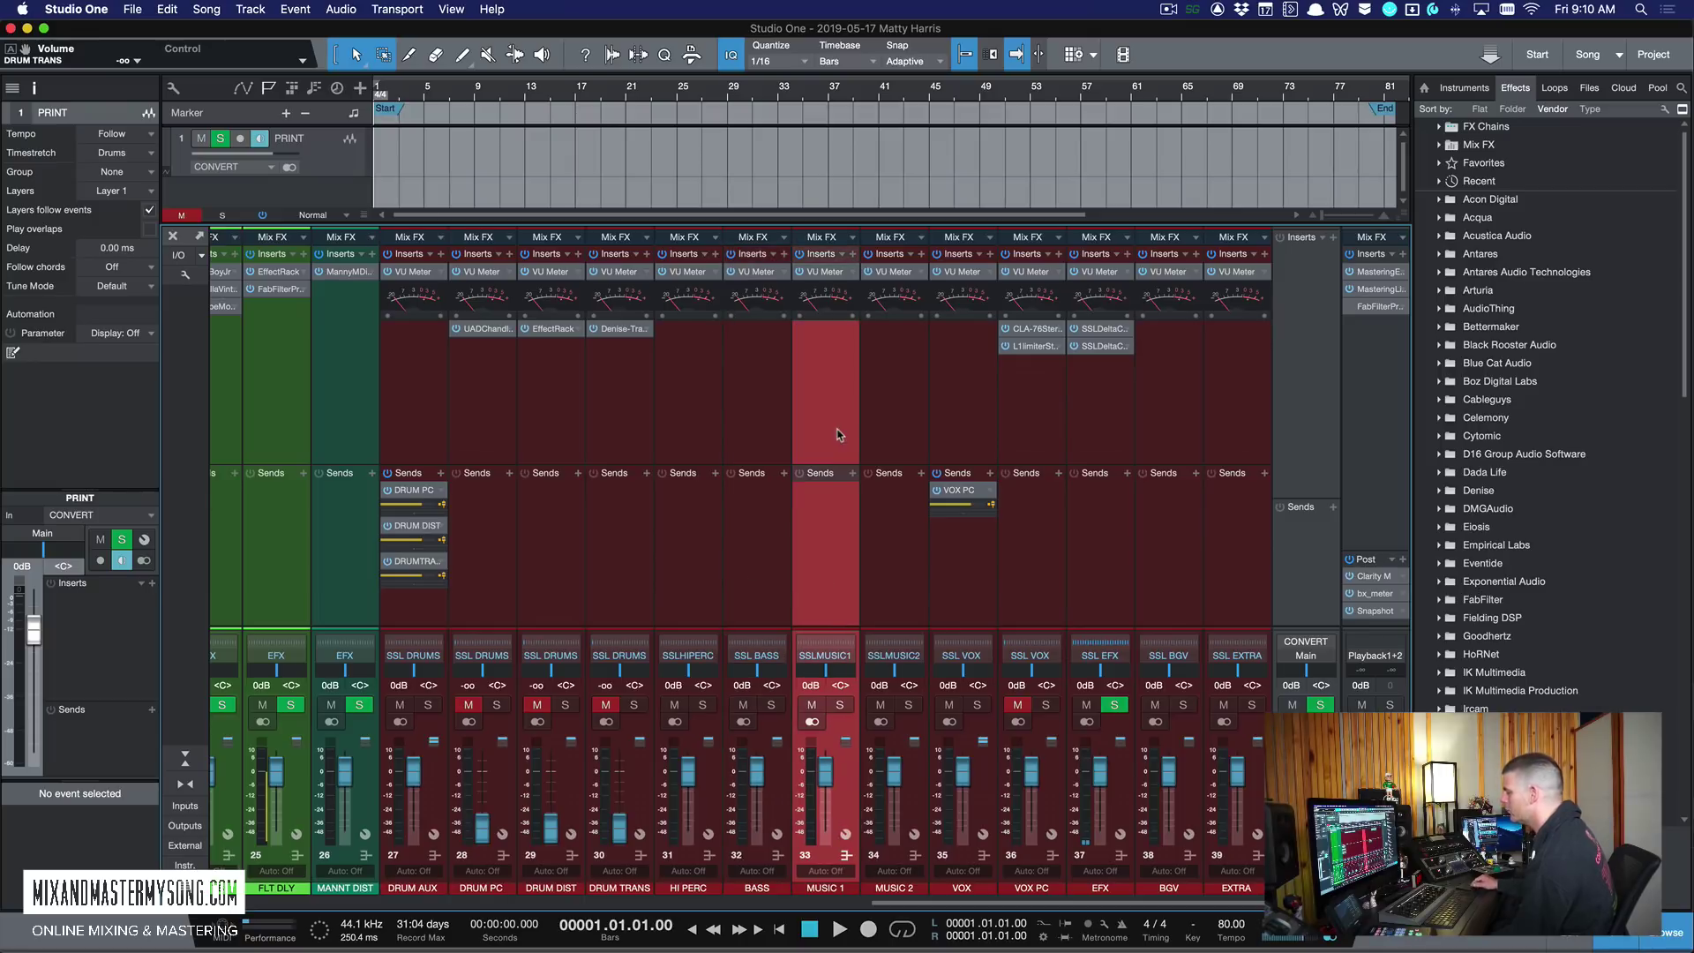
{"action": "left_click", "coordinate": [902, 582]}
{"action": "left_click", "coordinate": [825, 552]}
{"action": "left_click", "coordinate": [881, 557]}
{"action": "left_click", "coordinate": [840, 558]}
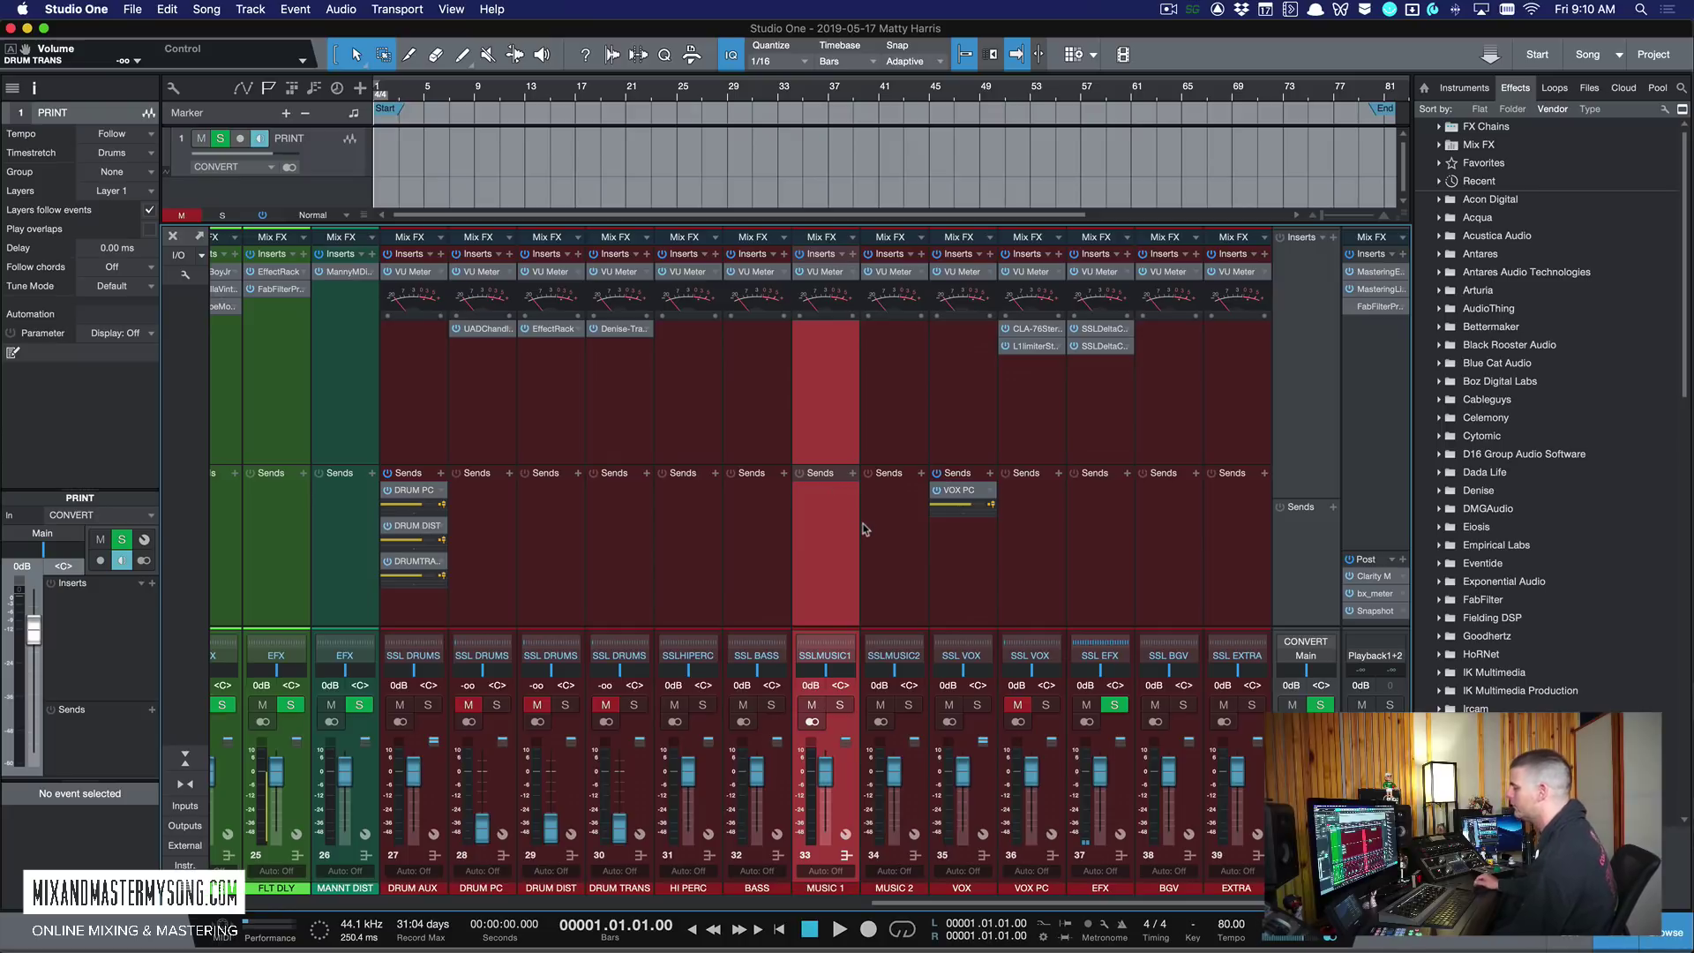
{"action": "left_click", "coordinate": [908, 538]}
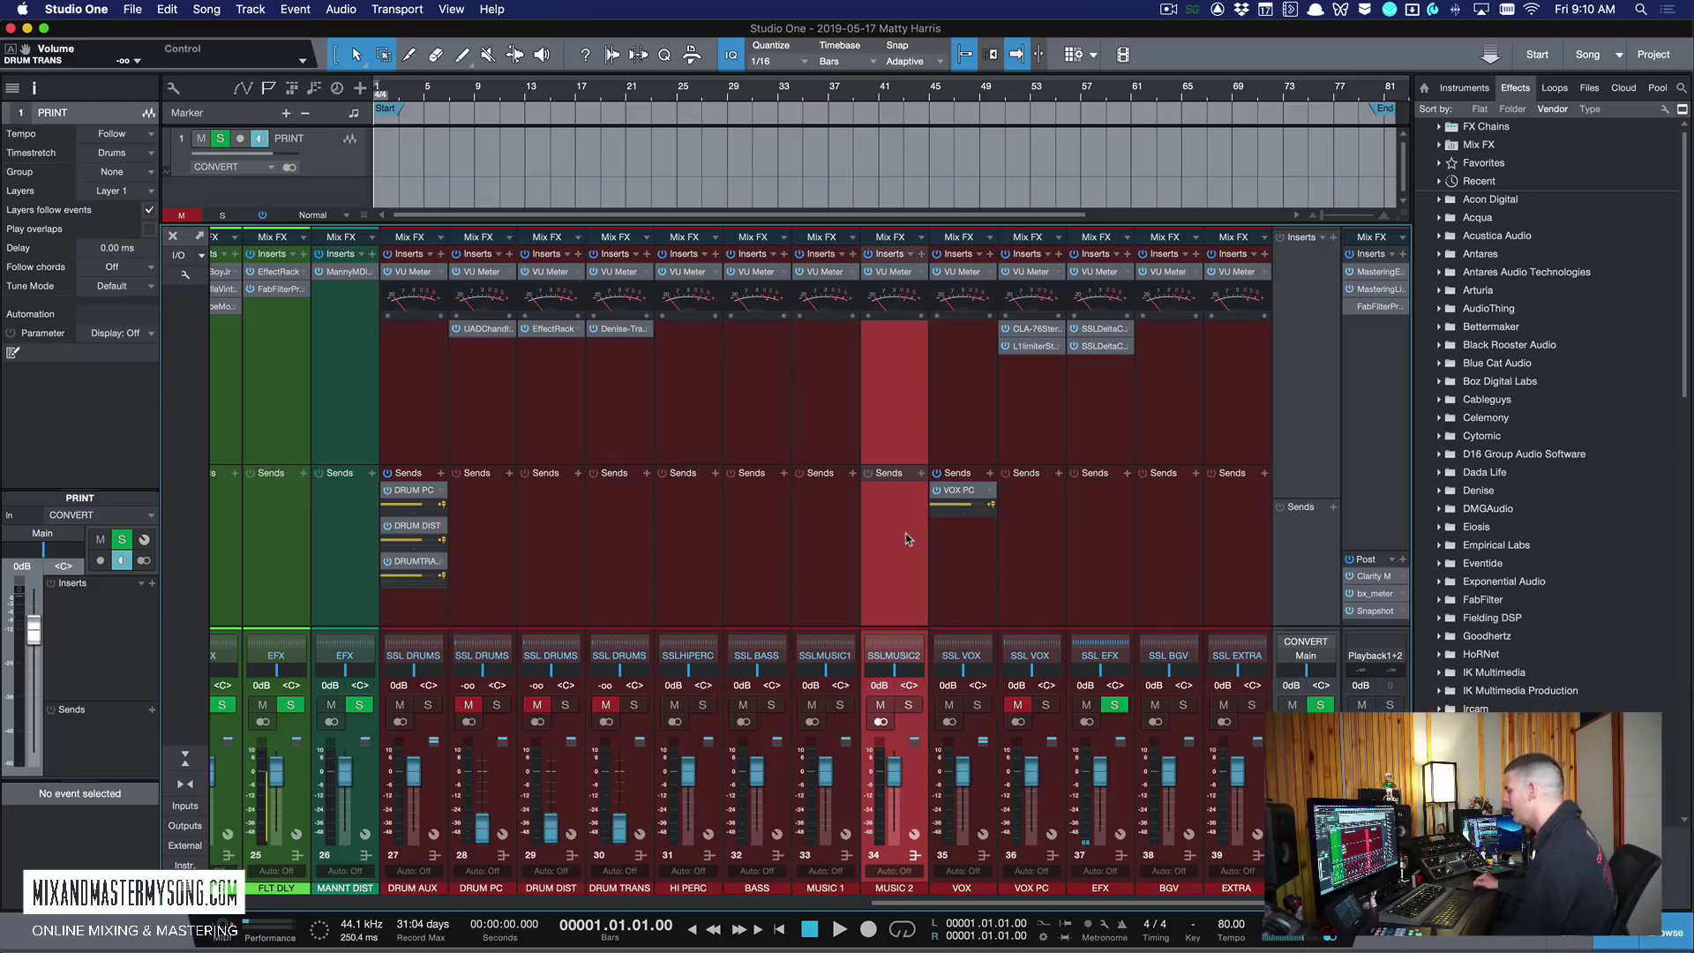
{"action": "left_click", "coordinate": [836, 532]}
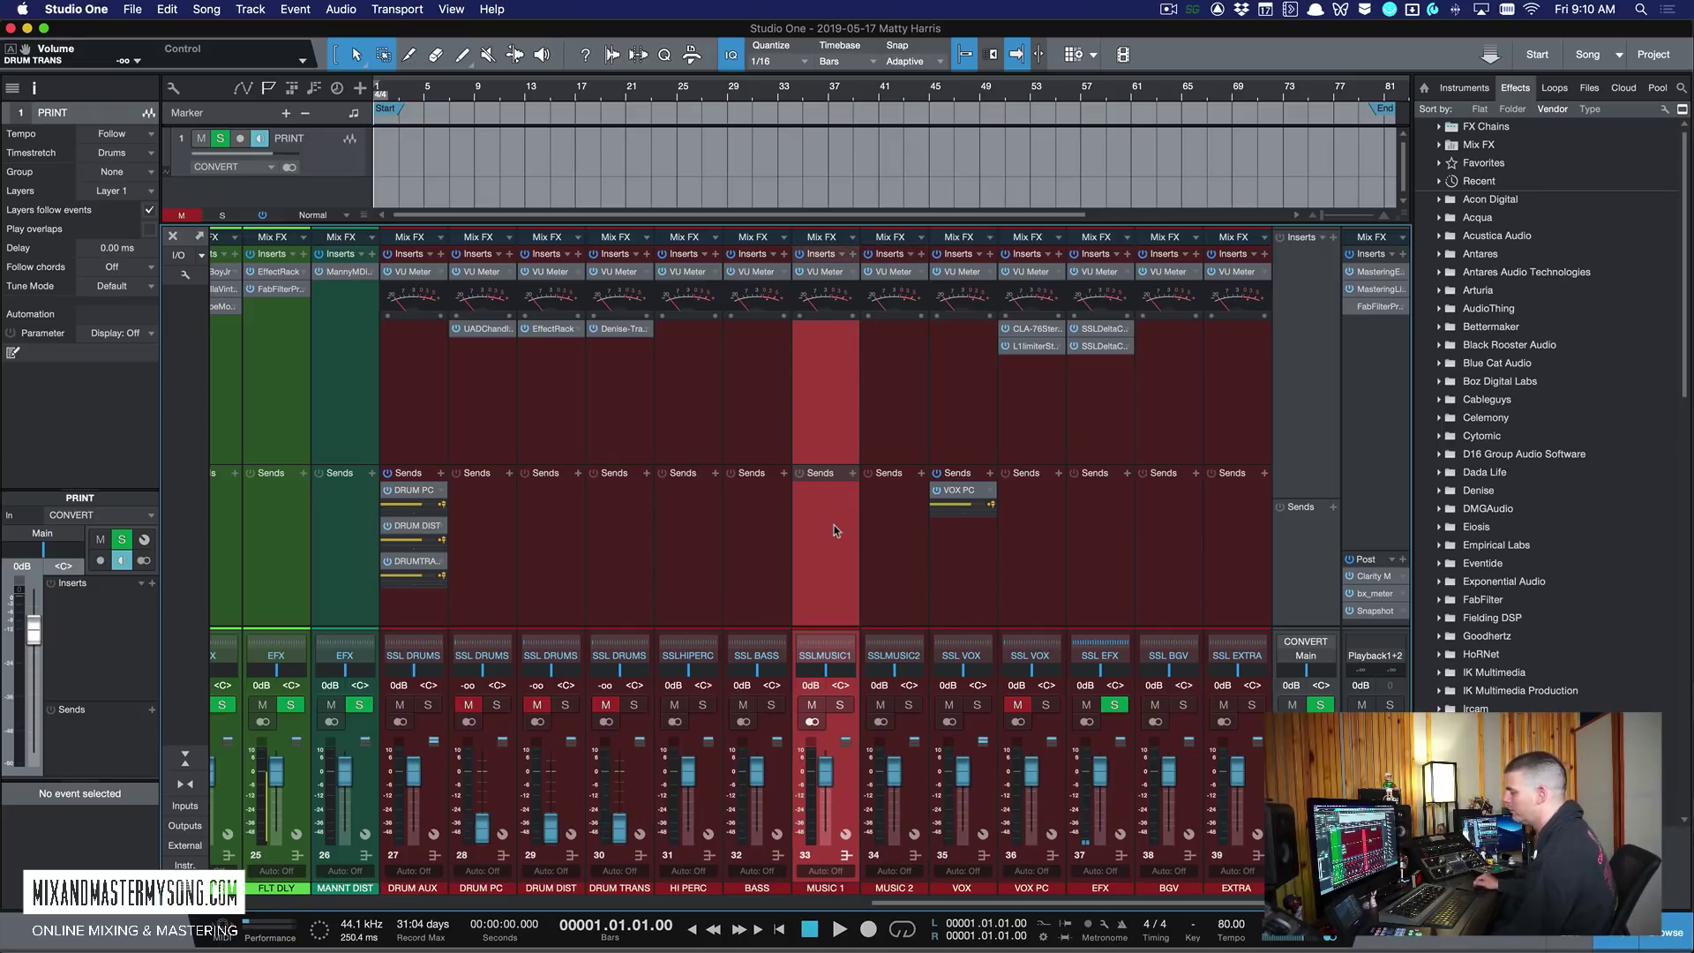
{"action": "left_click", "coordinate": [888, 583]}
{"action": "left_click", "coordinate": [830, 574]}
{"action": "left_click", "coordinate": [889, 571]}
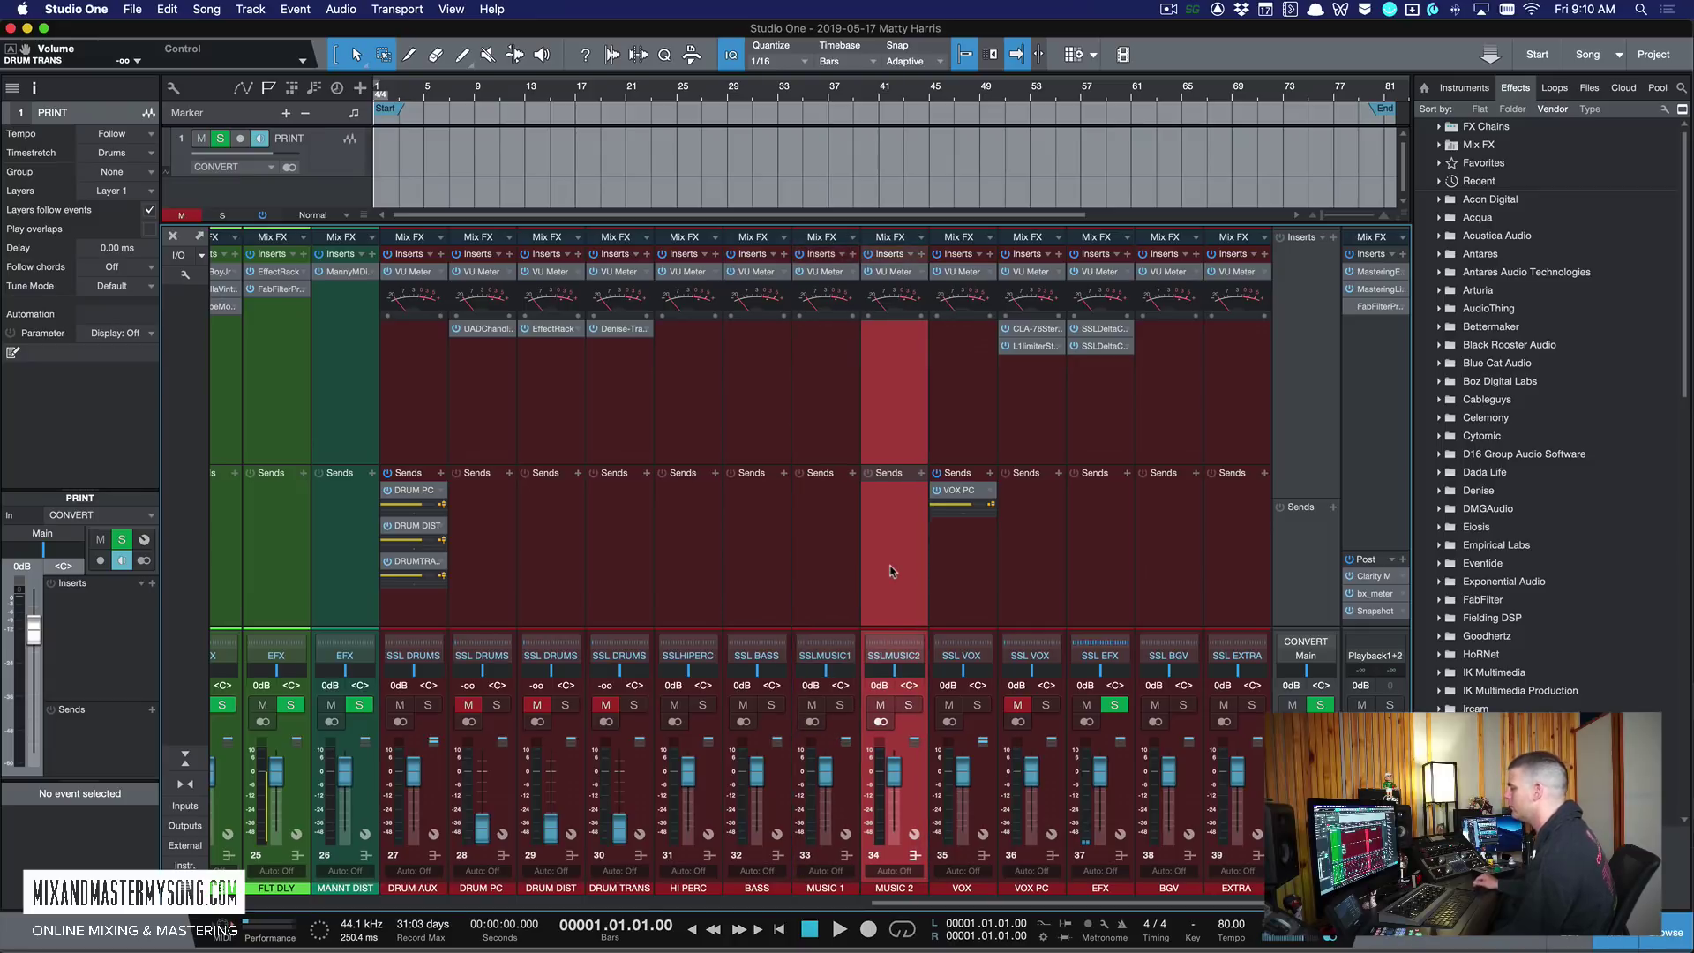
{"action": "left_click", "coordinate": [820, 603]}
{"action": "left_click", "coordinate": [869, 598]}
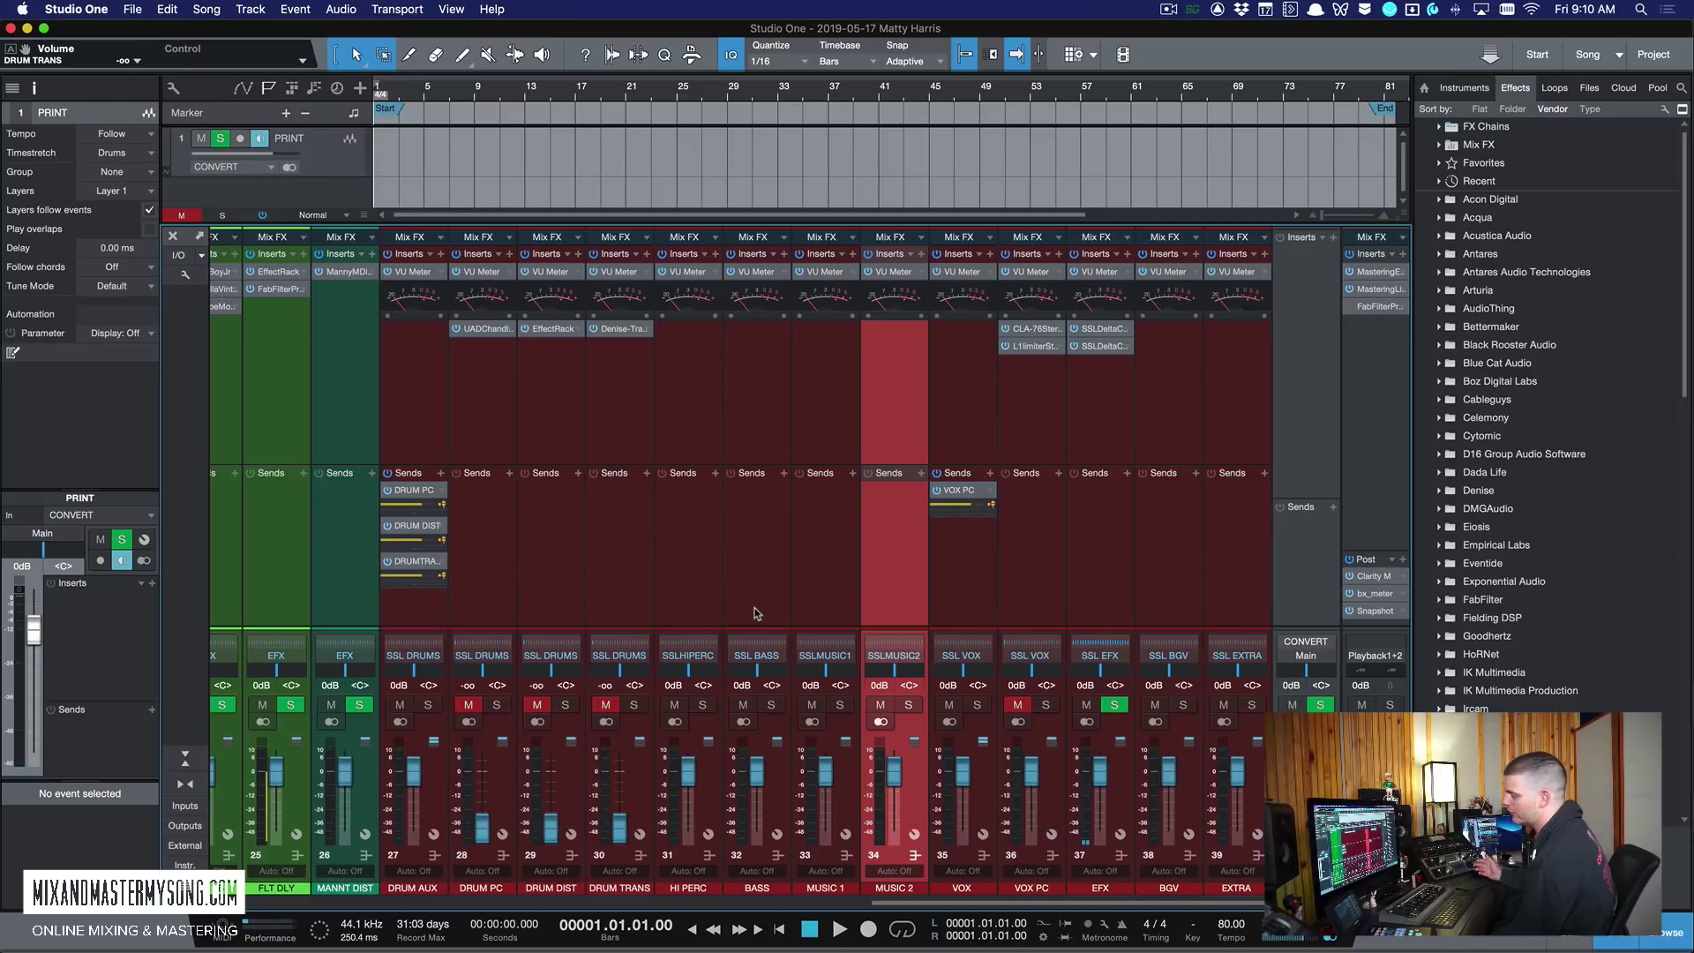
{"action": "left_click", "coordinate": [971, 571]}
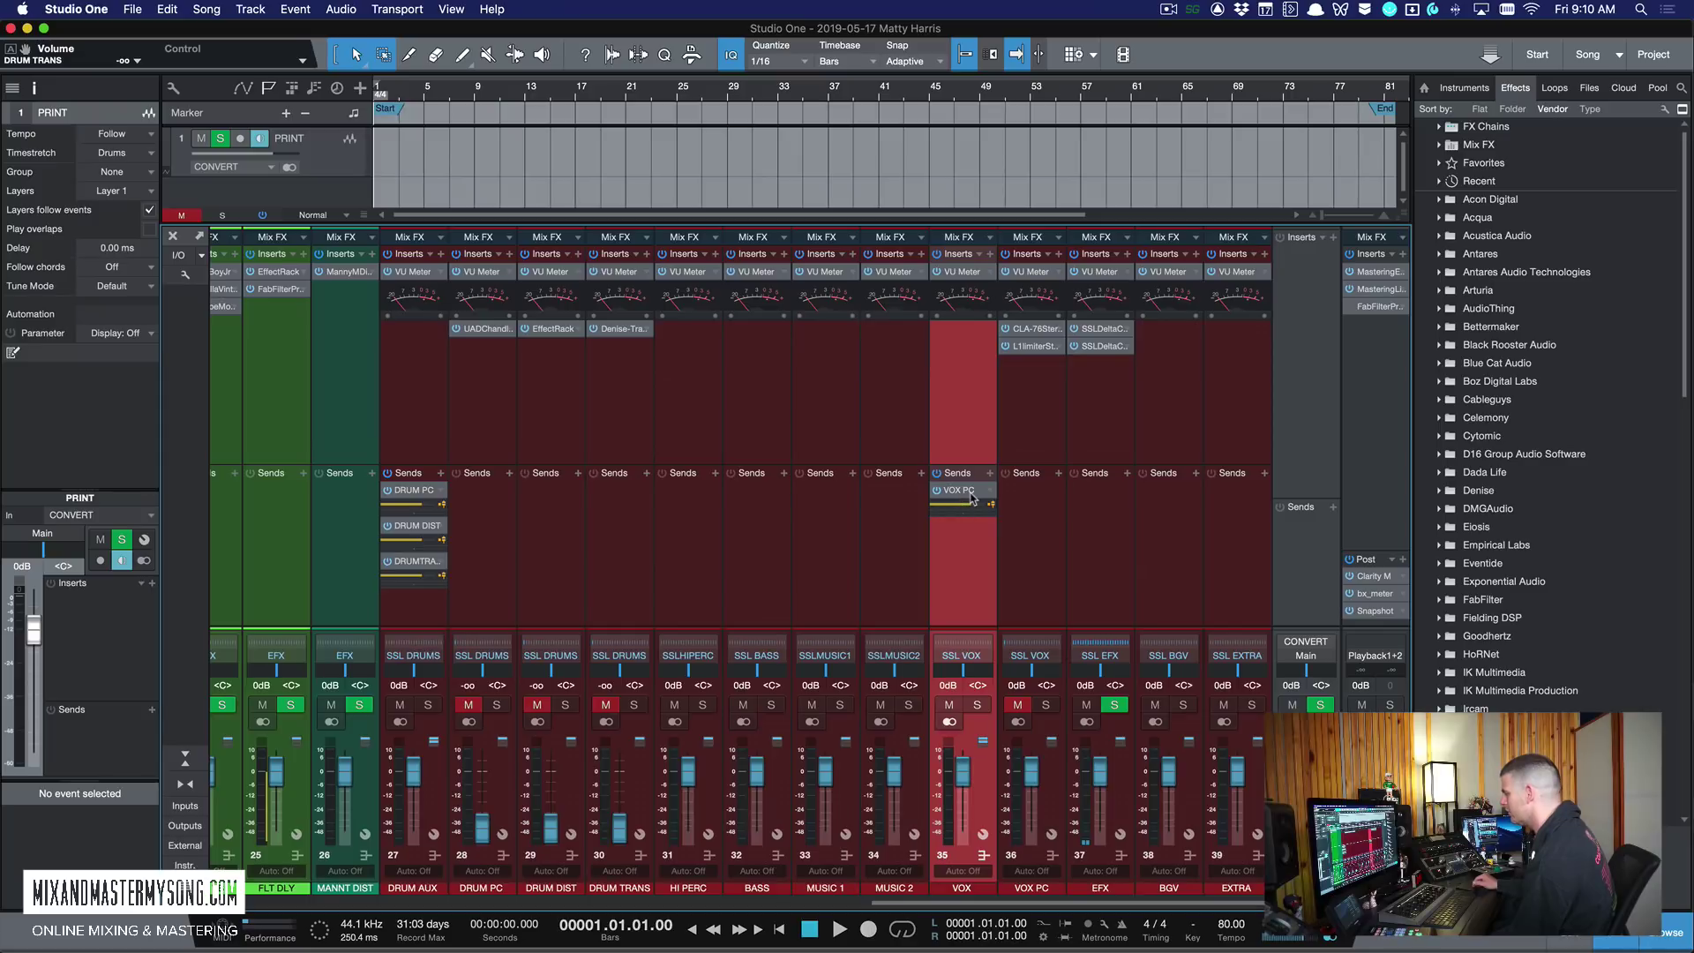
{"action": "left_click", "coordinate": [1026, 599]}
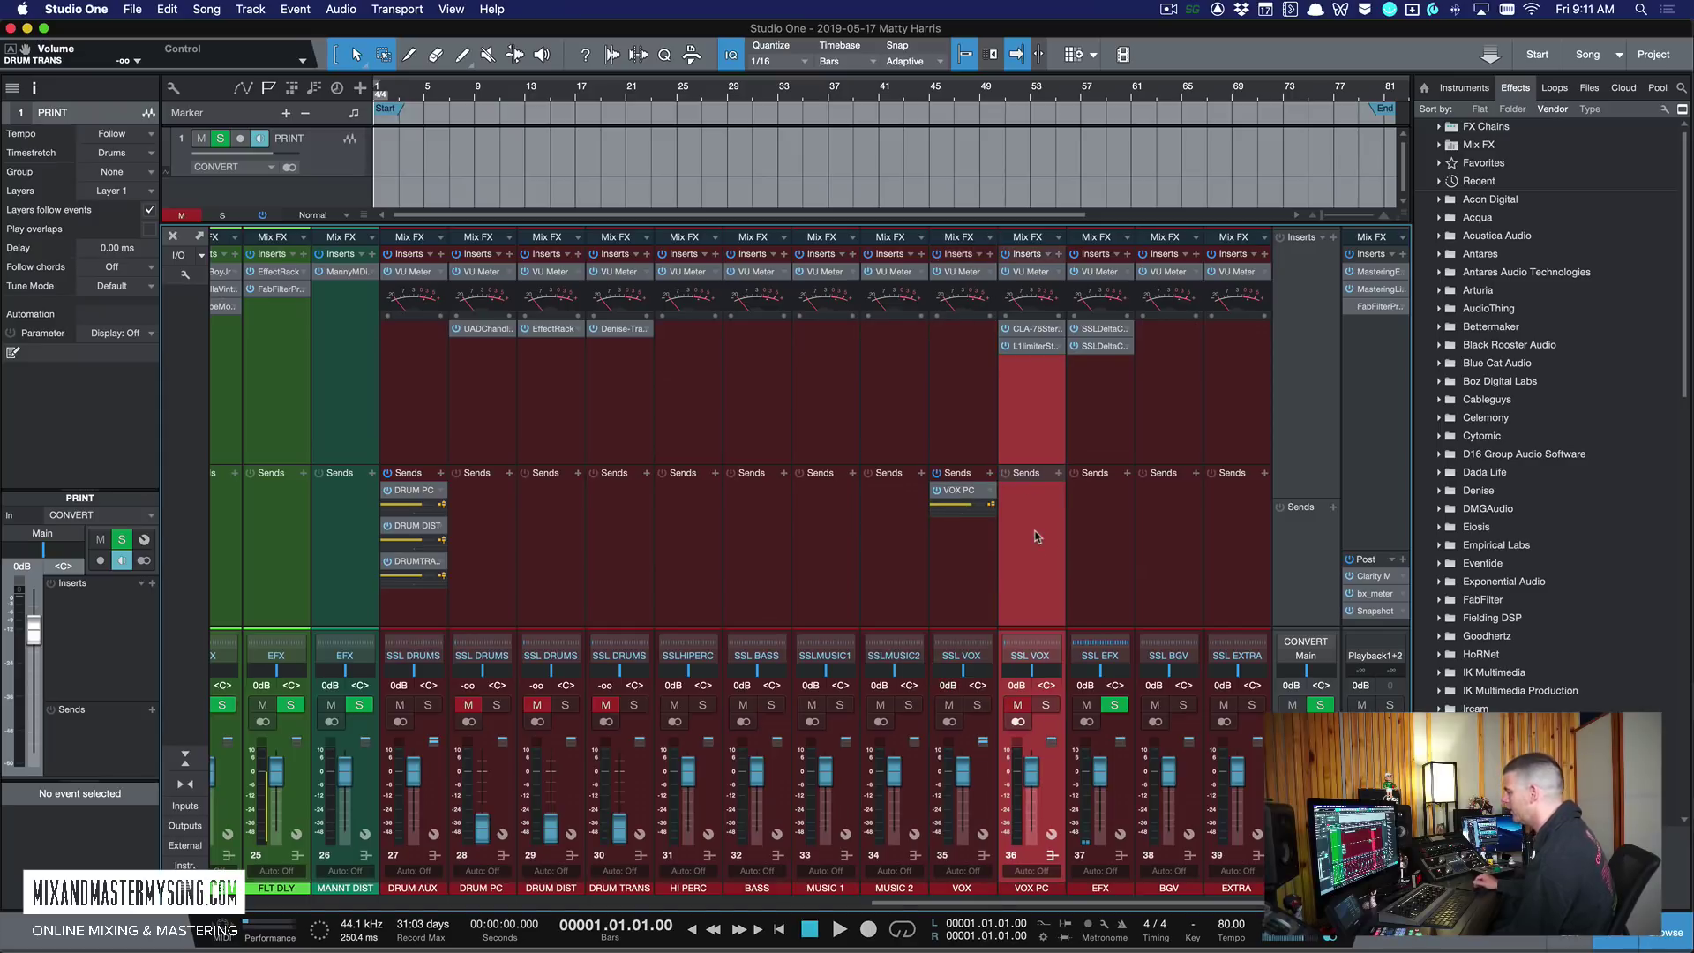
{"action": "left_click", "coordinate": [1037, 332]}
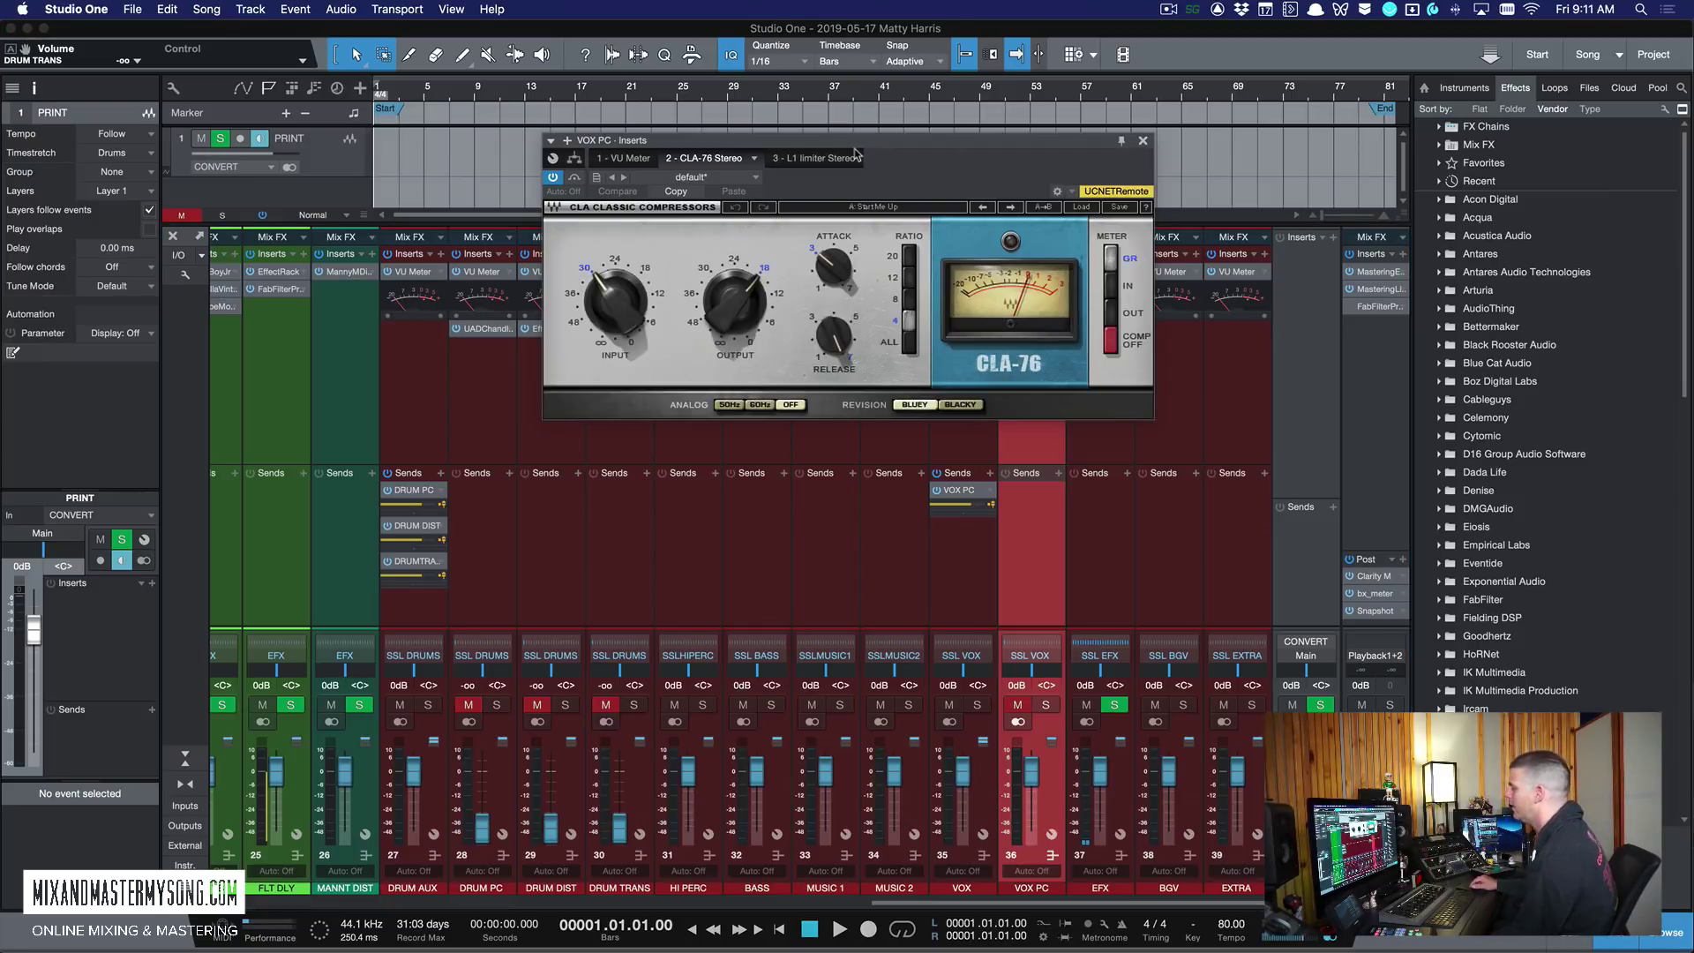
{"action": "left_click", "coordinate": [814, 158]}
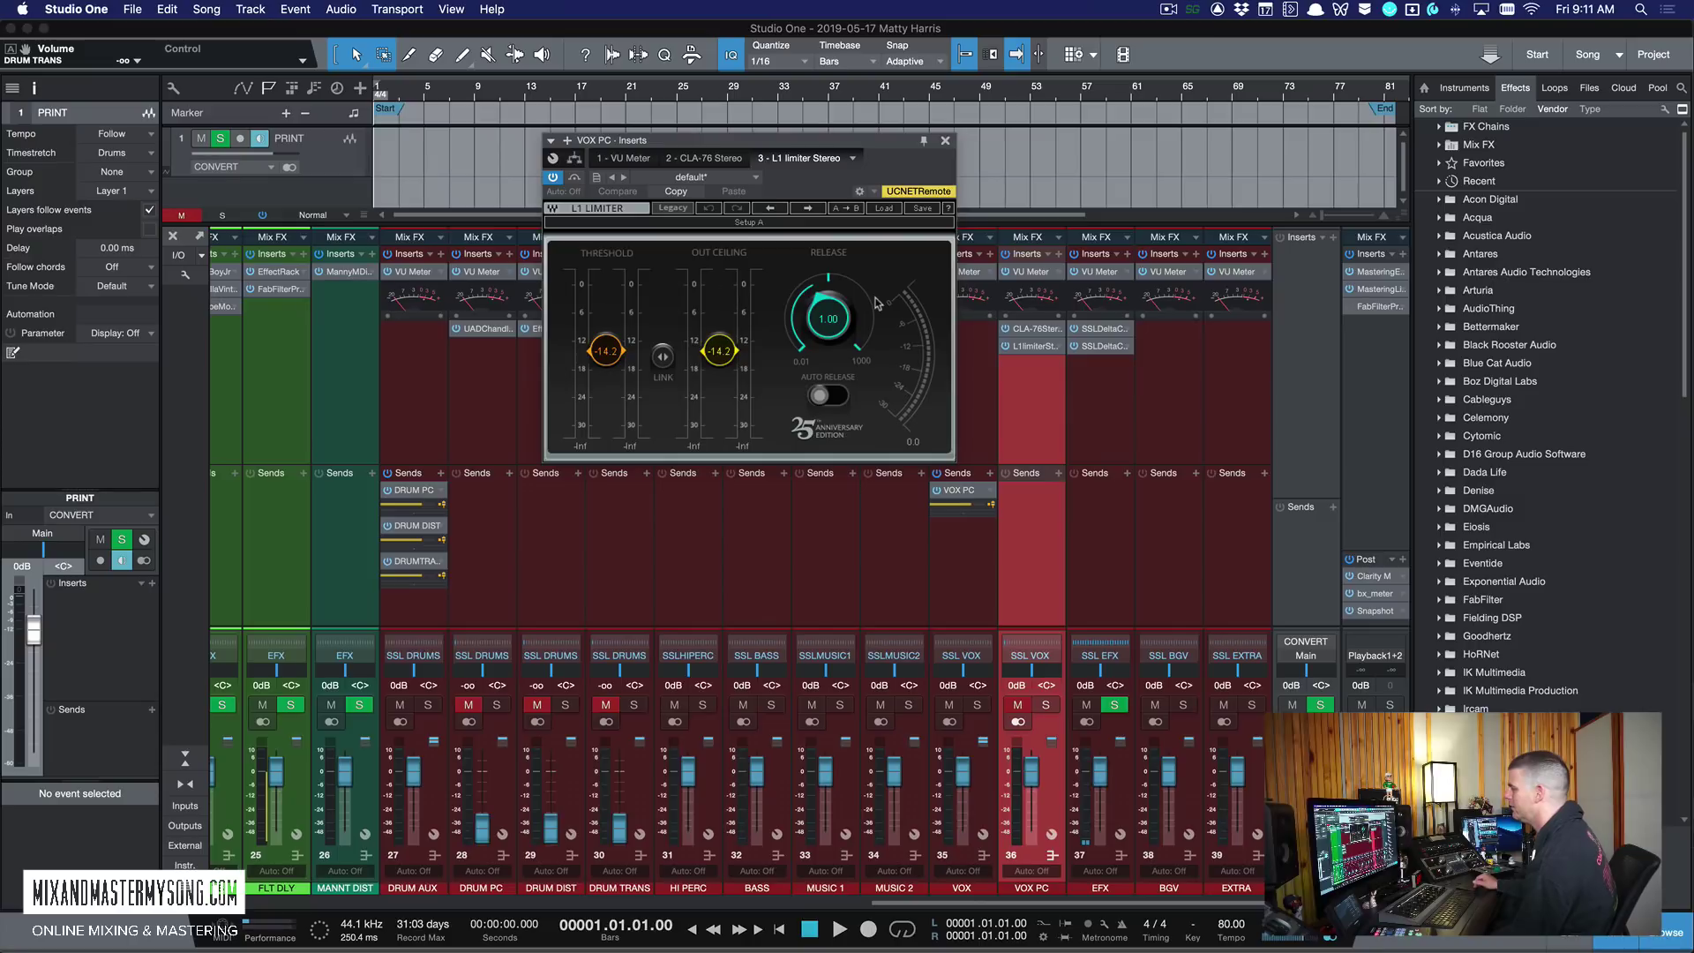
{"action": "left_click", "coordinate": [945, 141]}
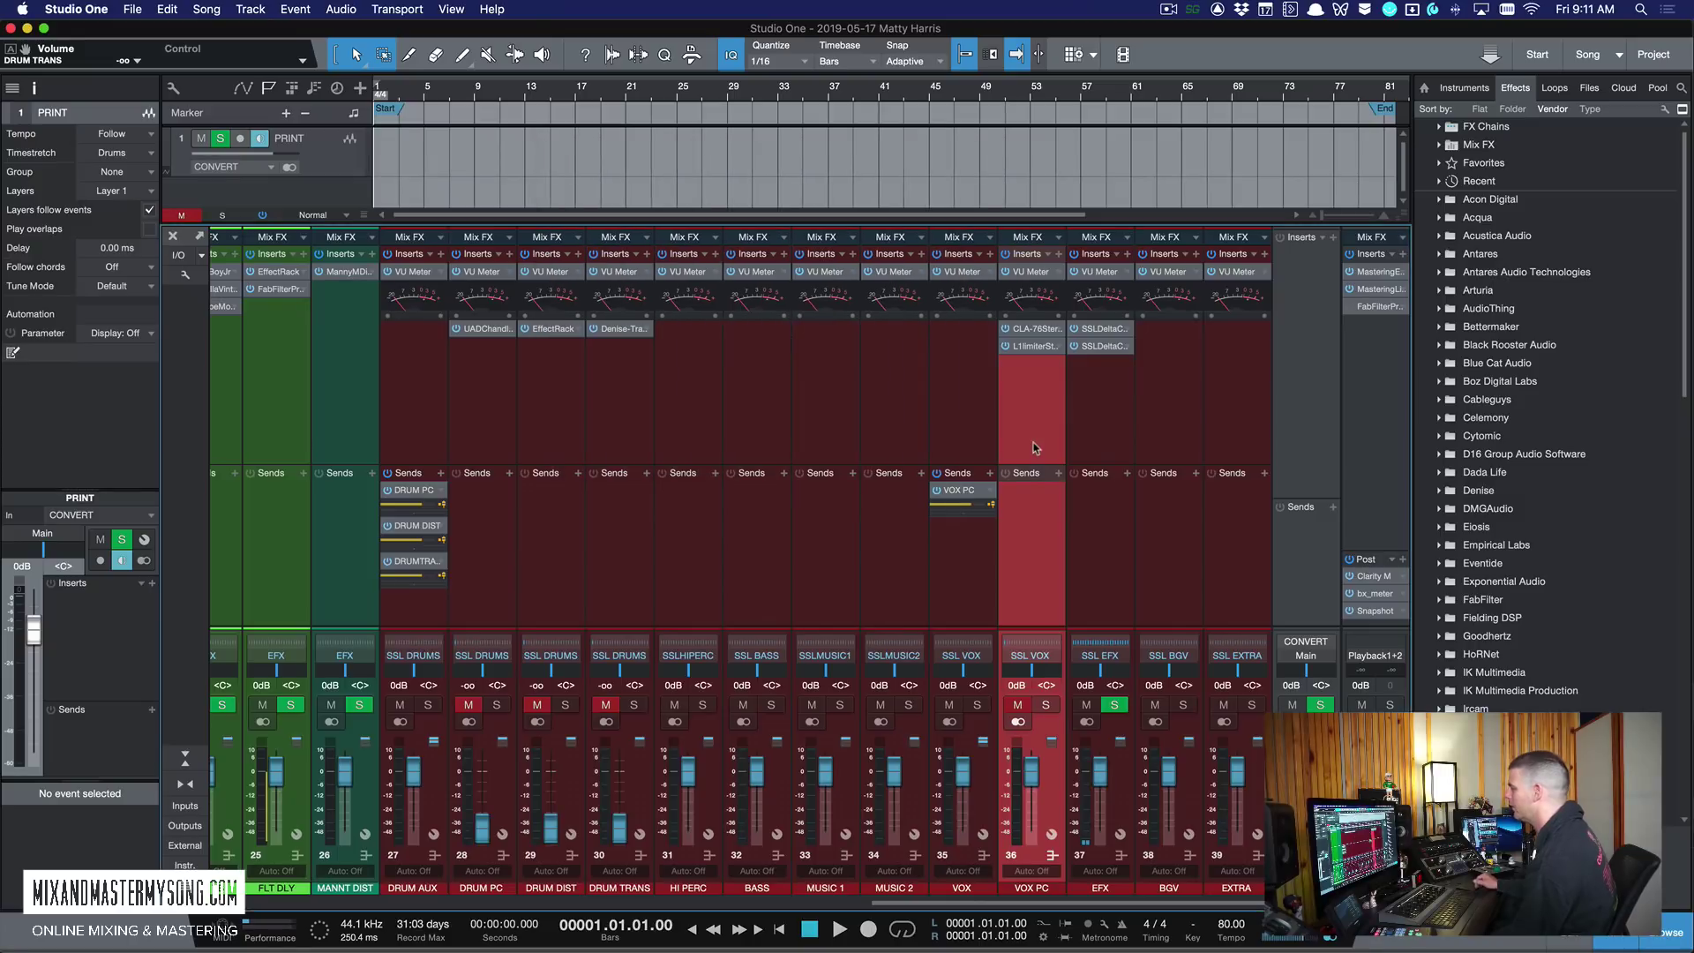
{"action": "left_click", "coordinate": [1100, 433]}
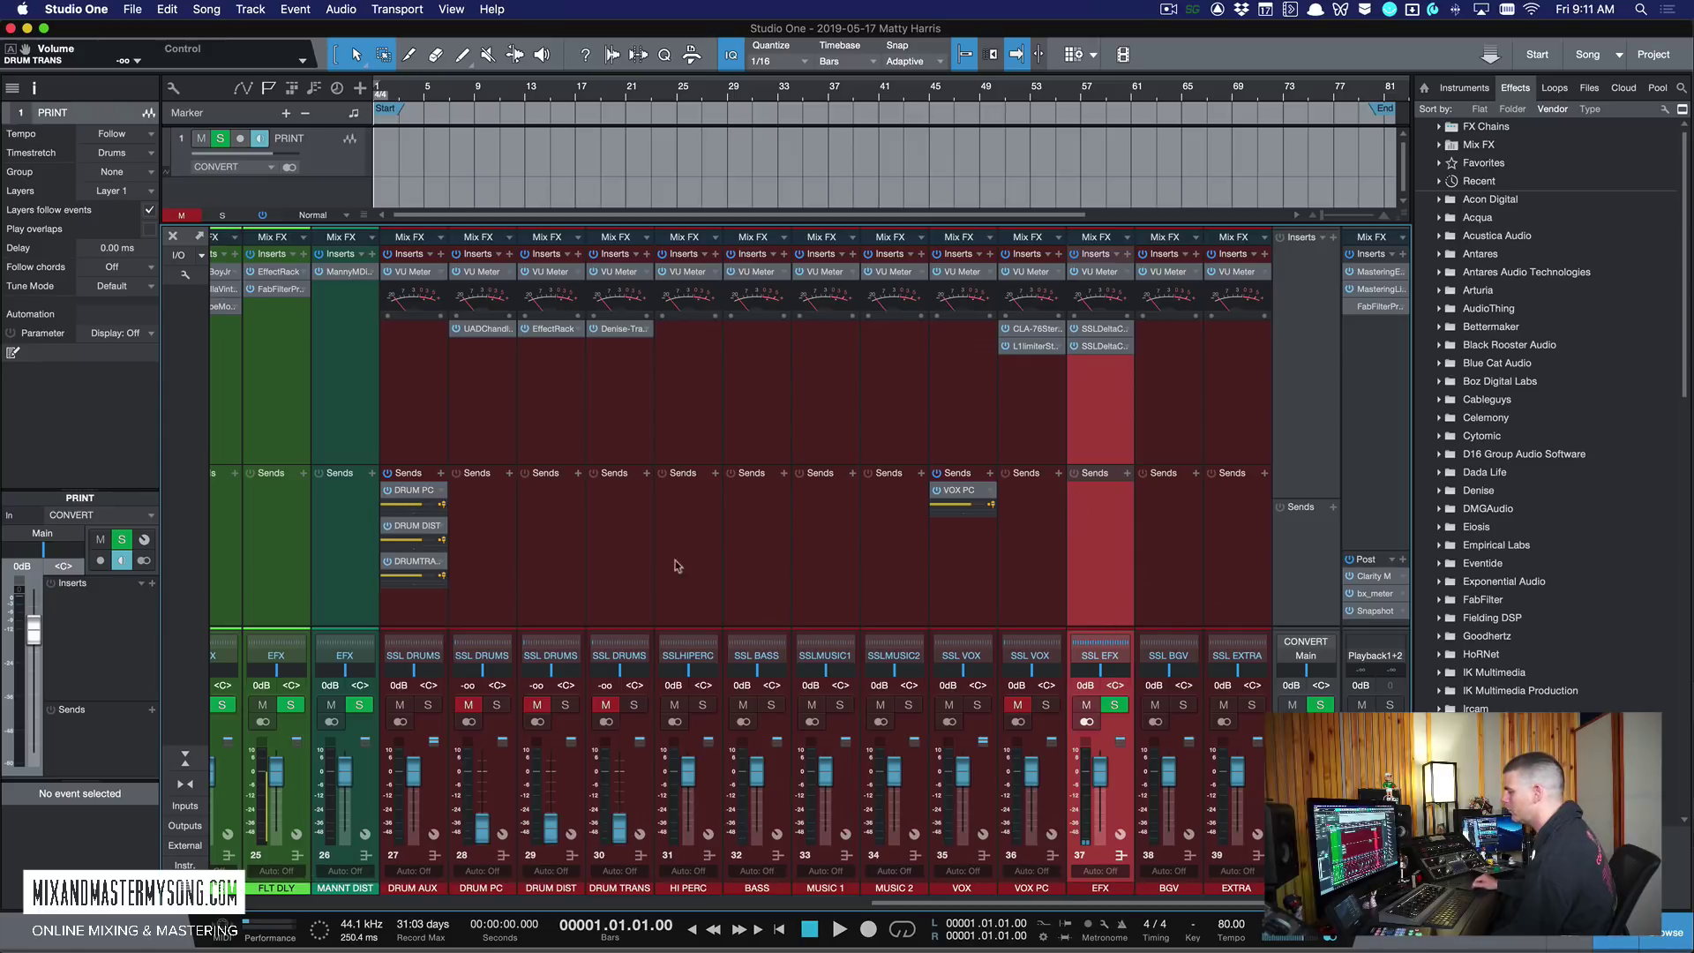
{"action": "scroll", "coordinate": [637, 578], "scroll_direction": "left", "scroll_amount": 5}
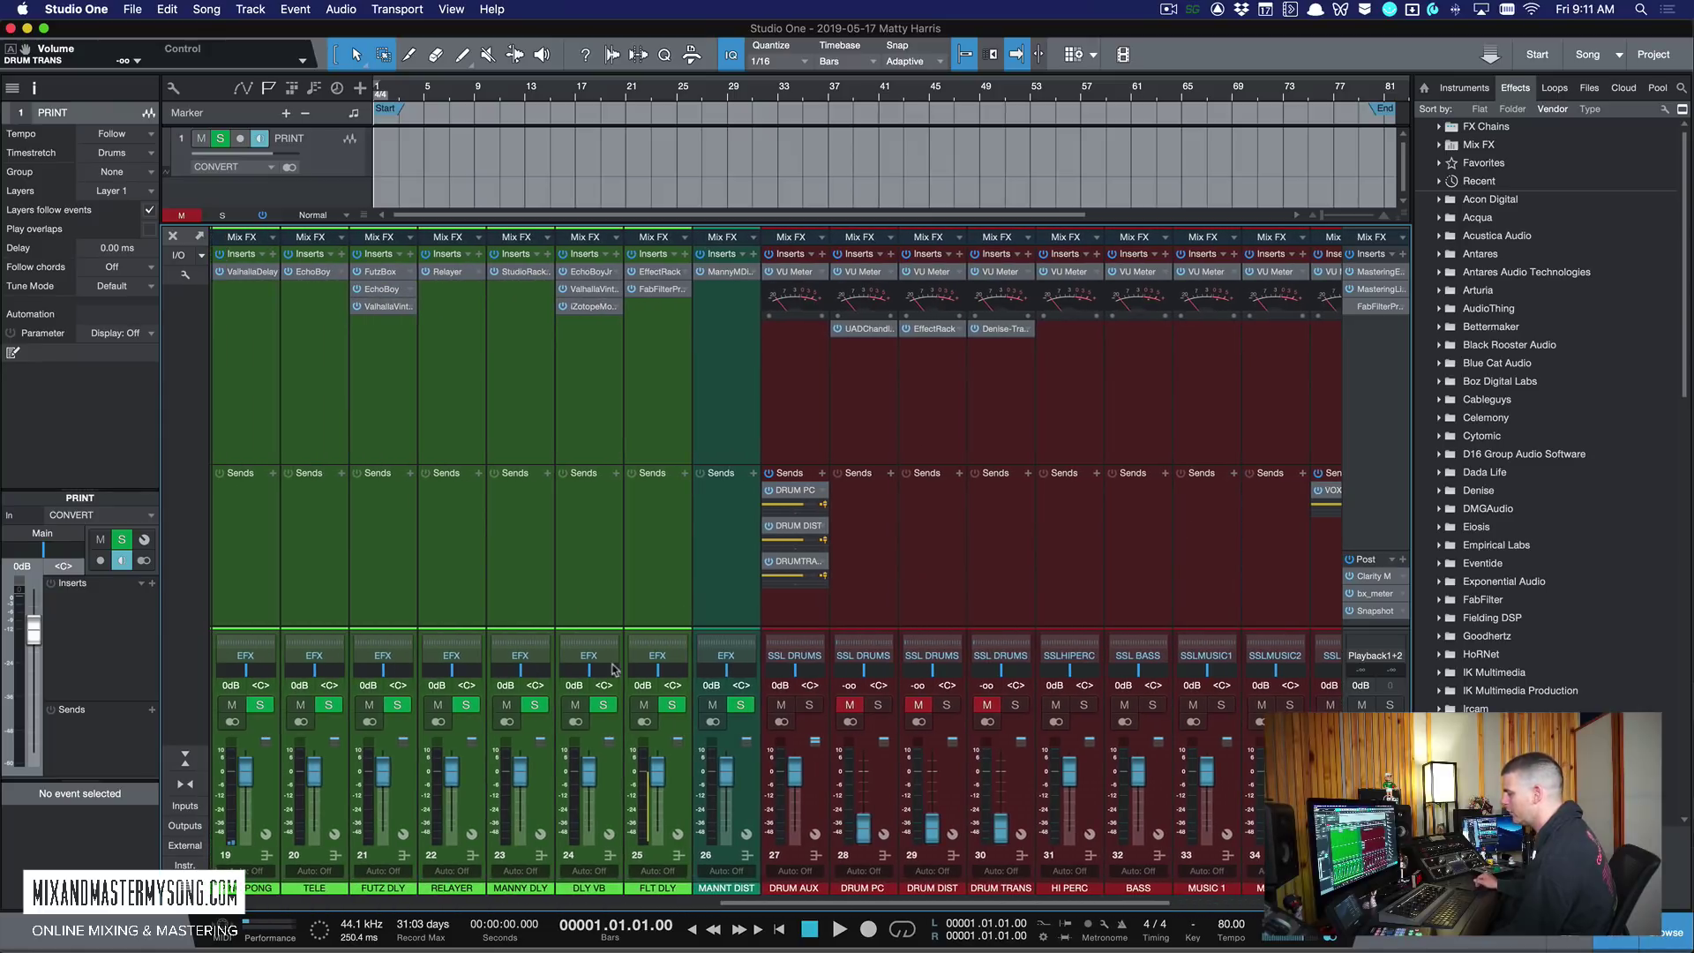
{"action": "scroll", "coordinate": [543, 572], "scroll_direction": "right", "scroll_amount": 5}
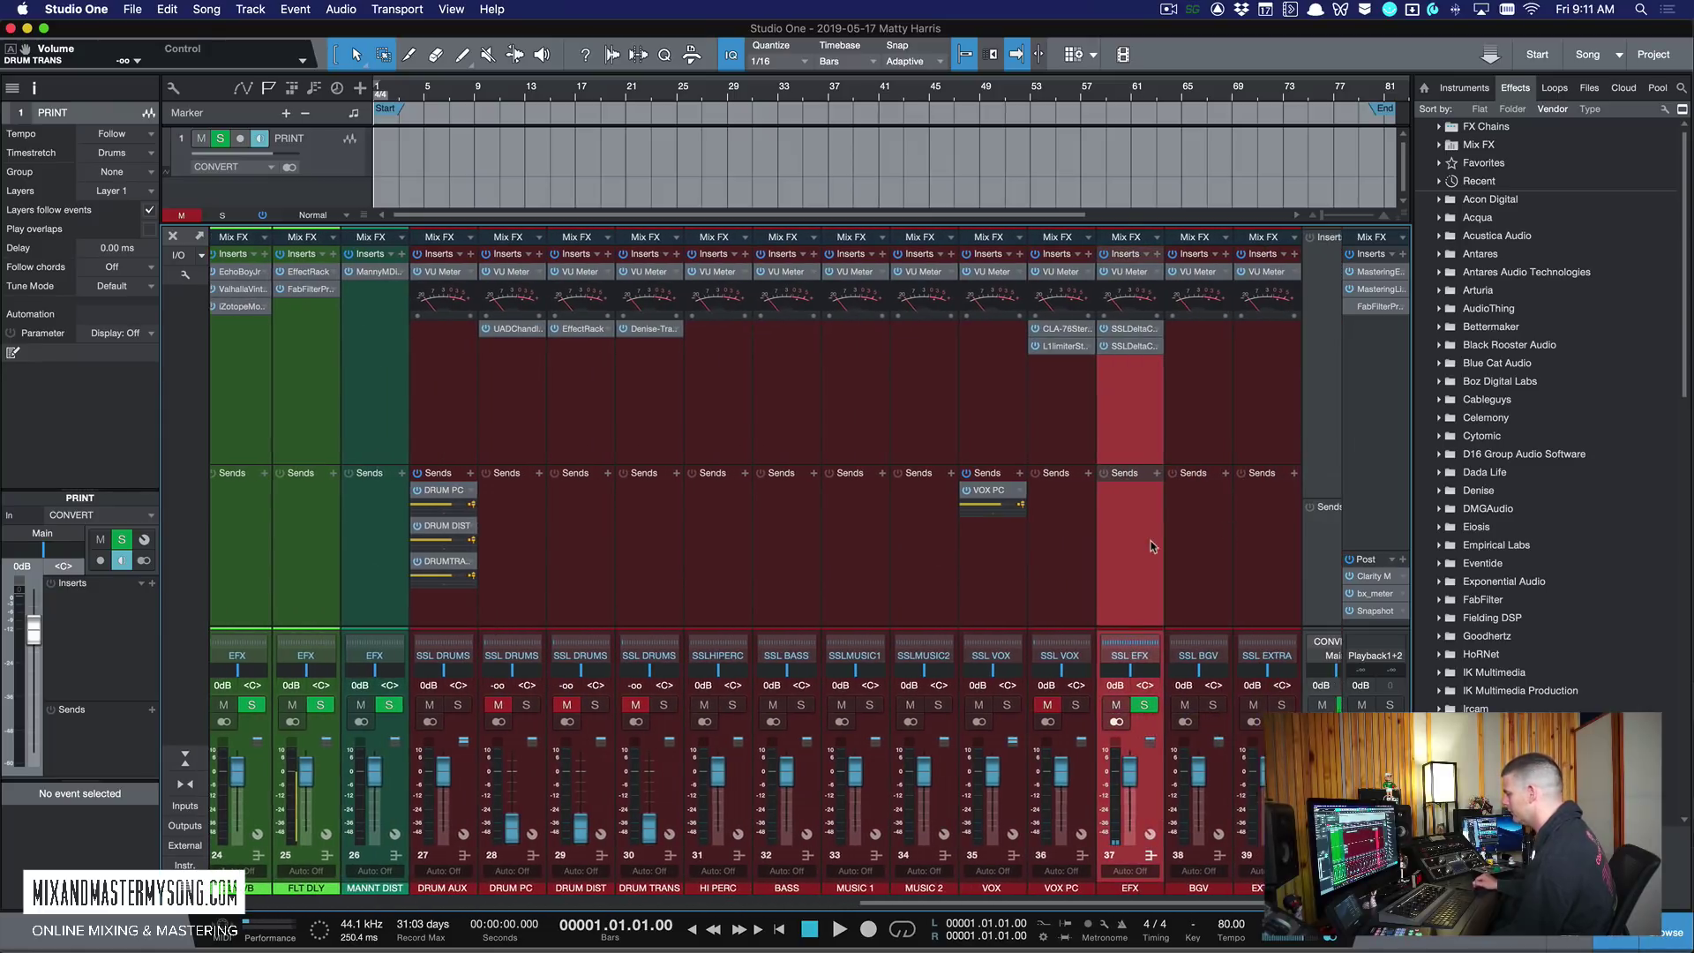
{"action": "left_click", "coordinate": [1106, 334]}
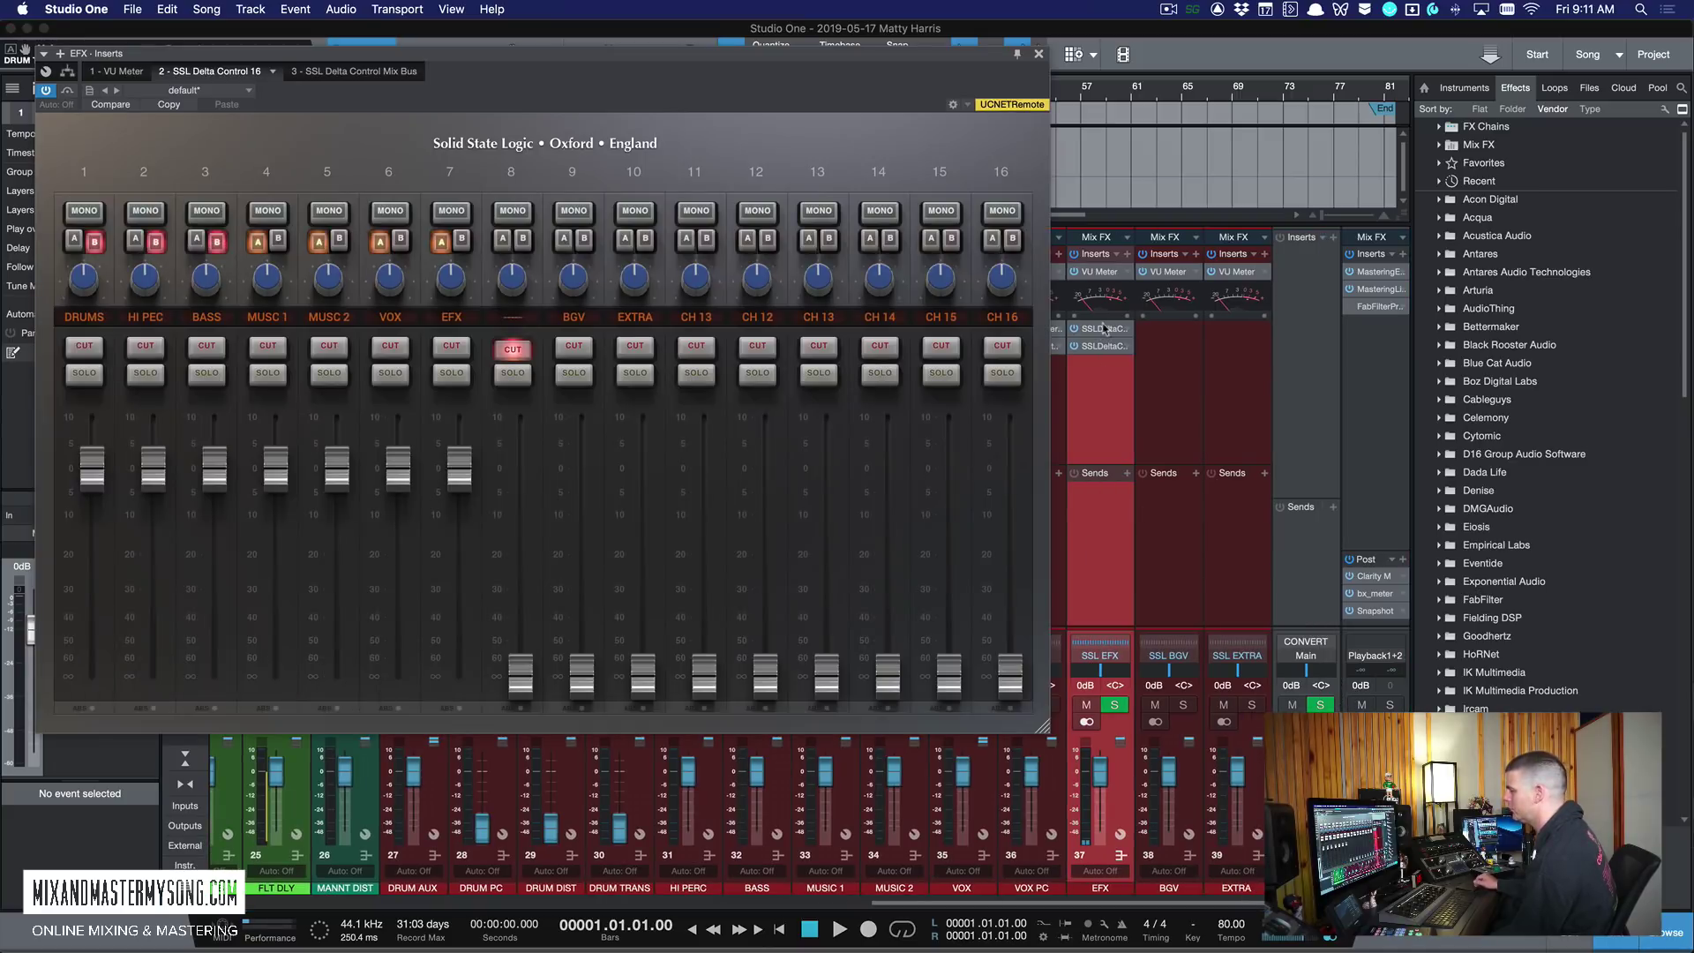
{"action": "left_click_drag", "start_coordinate": [845, 65], "coordinate": [1044, 66]}
{"action": "left_click", "coordinate": [557, 74]}
{"action": "left_click", "coordinate": [458, 74]}
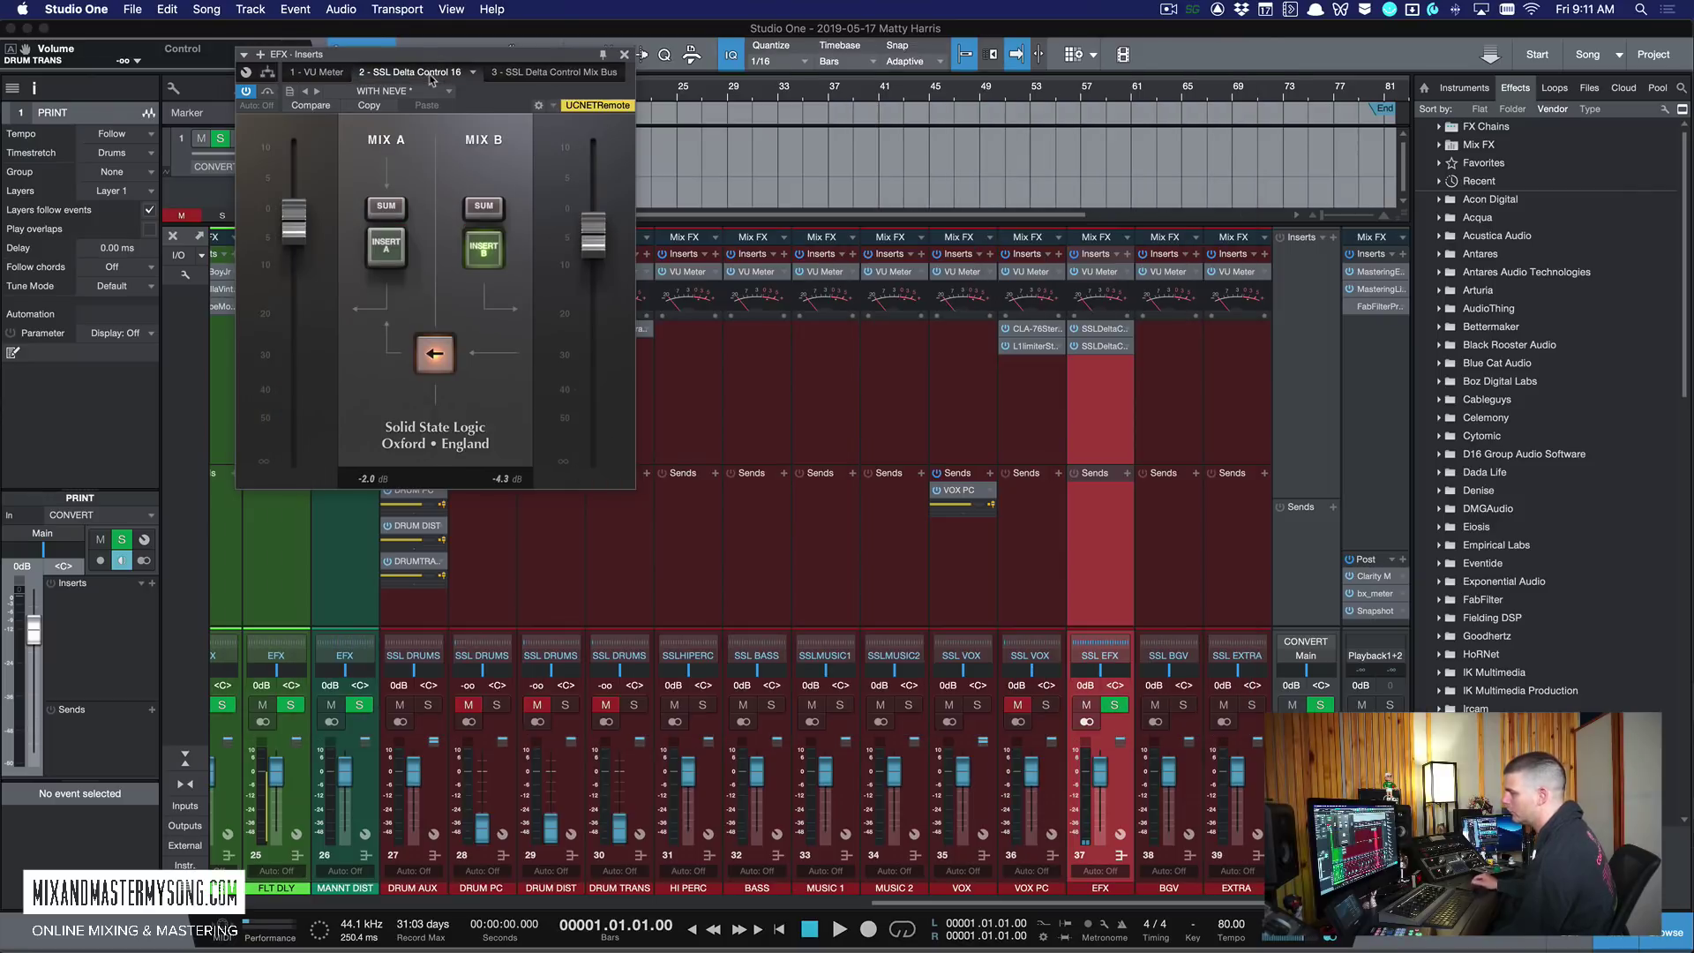
{"action": "left_click", "coordinate": [557, 75]}
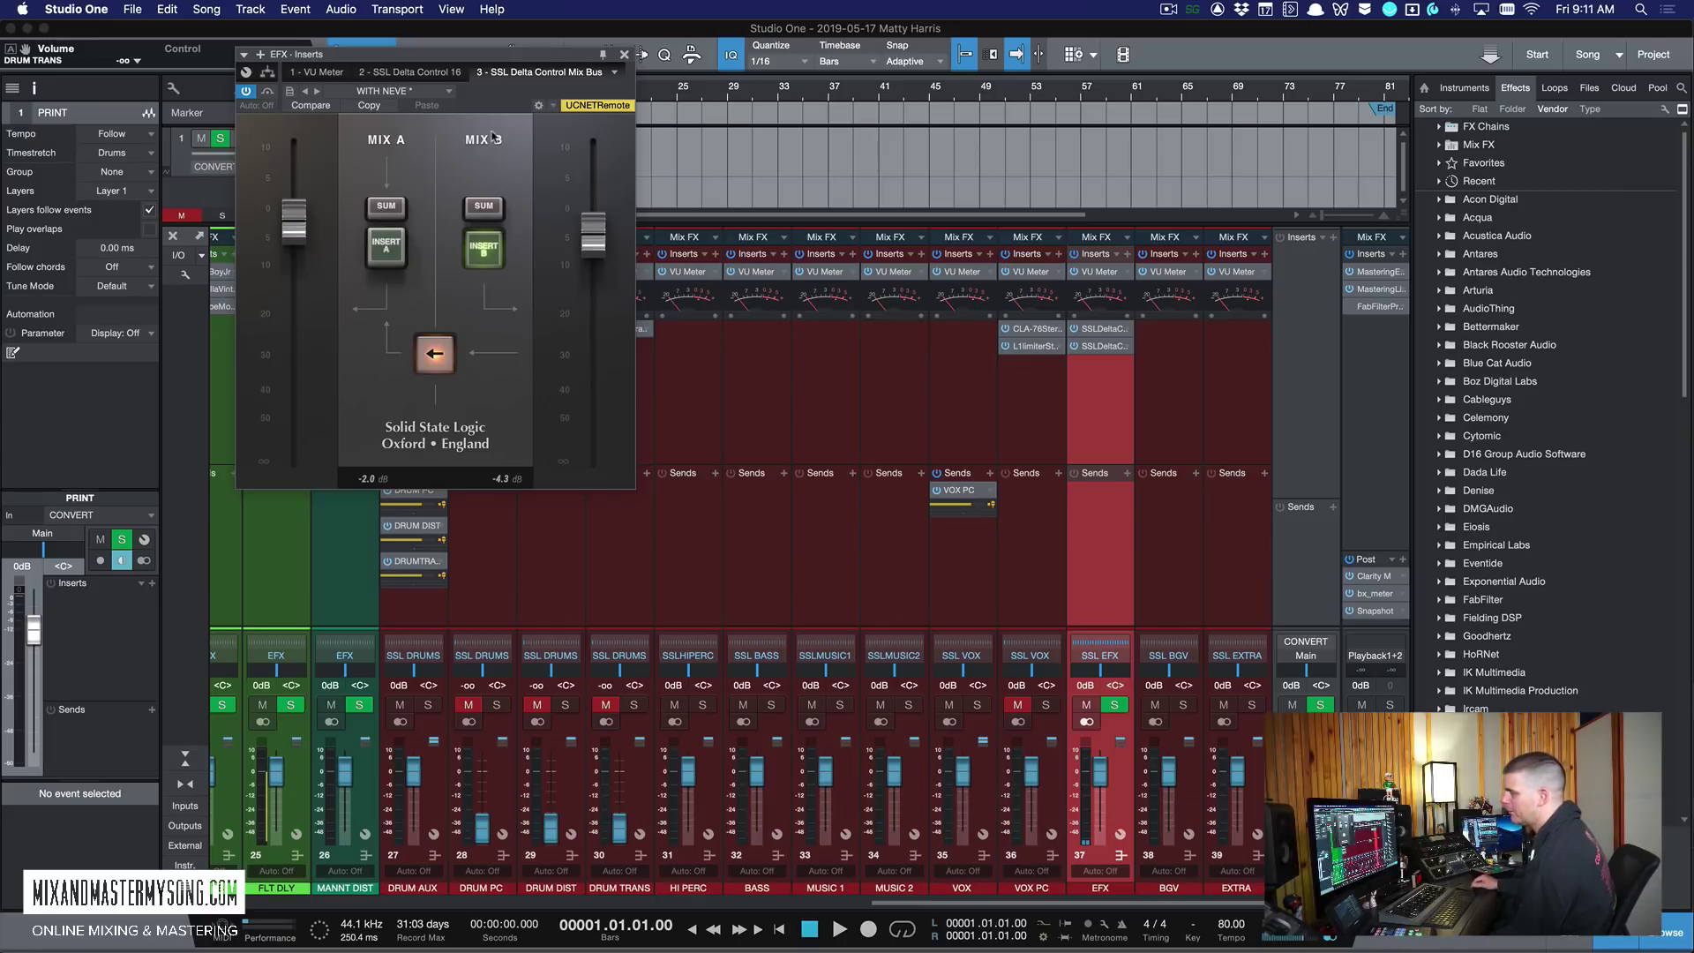
{"action": "left_click_drag", "start_coordinate": [560, 59], "coordinate": [775, 62]}
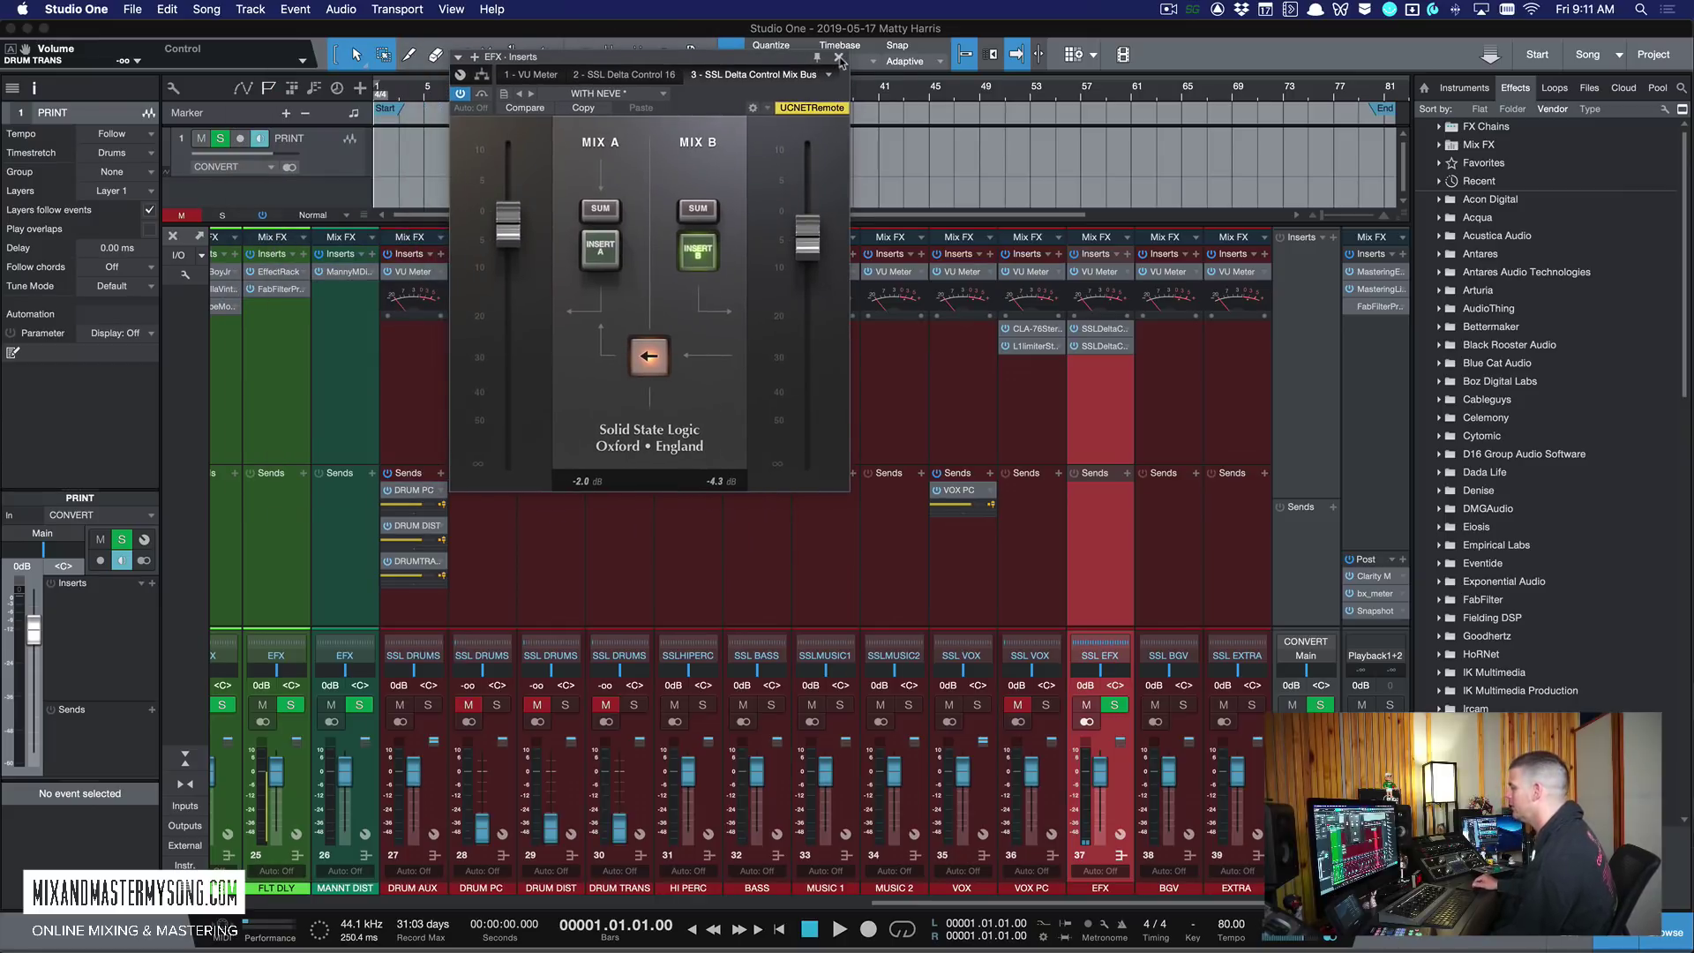
{"action": "left_click", "coordinate": [839, 57]}
{"action": "left_click", "coordinate": [1166, 515]}
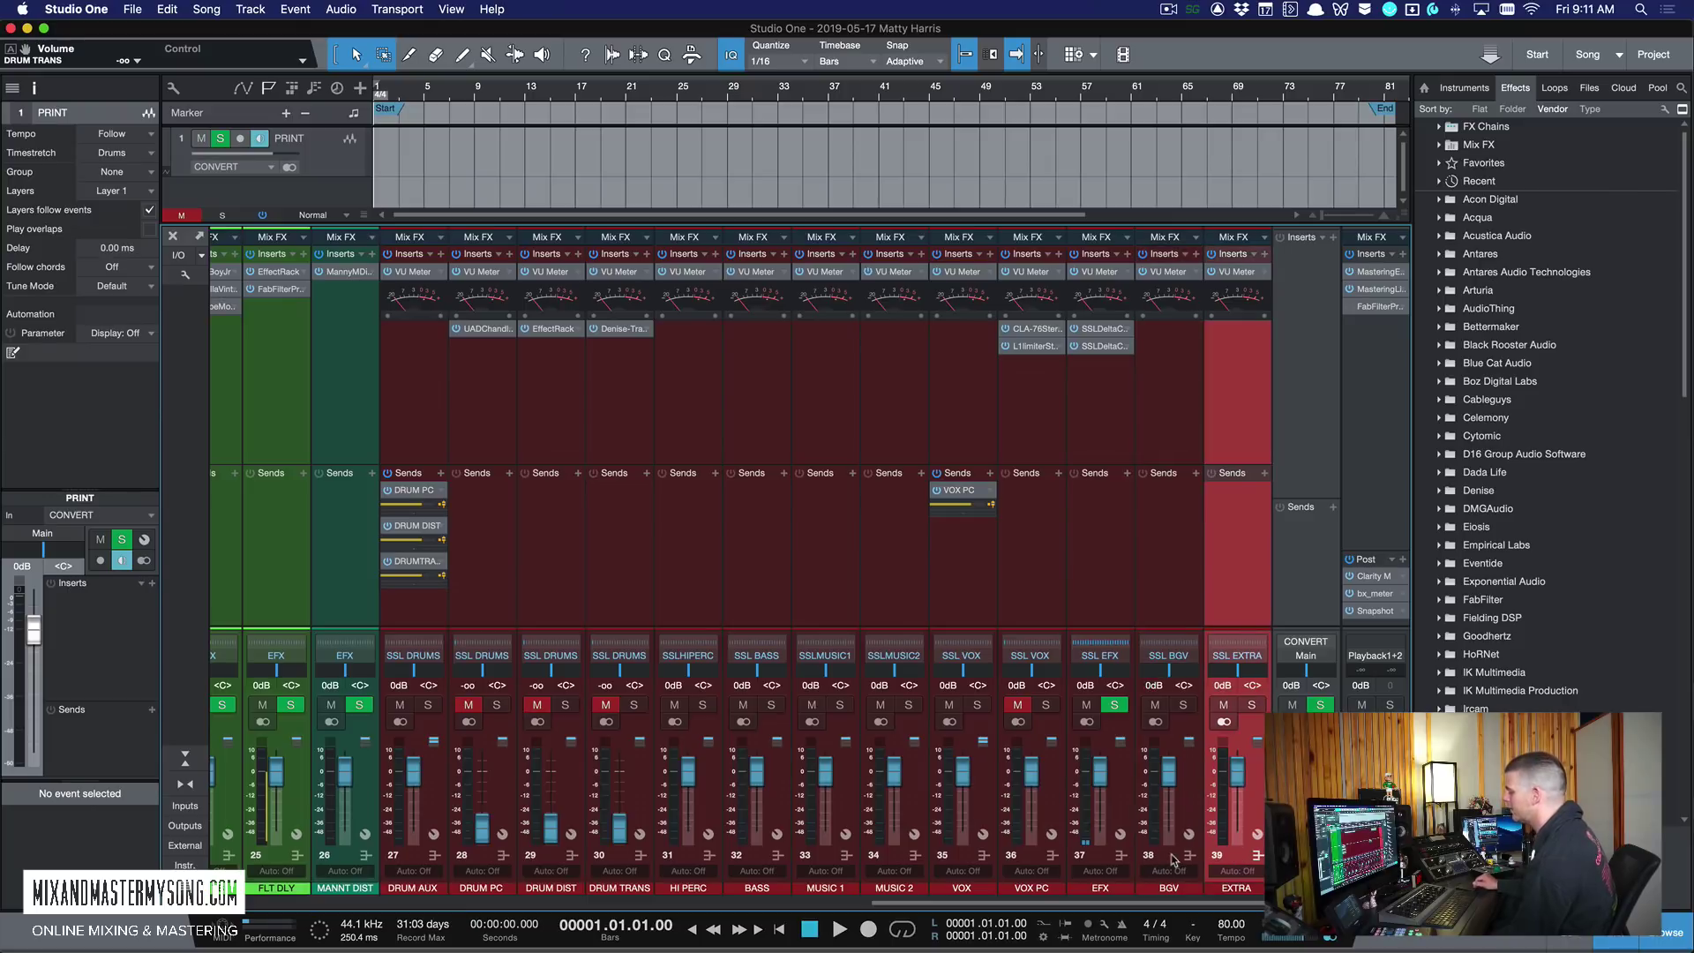
{"action": "left_click", "coordinate": [1237, 856]}
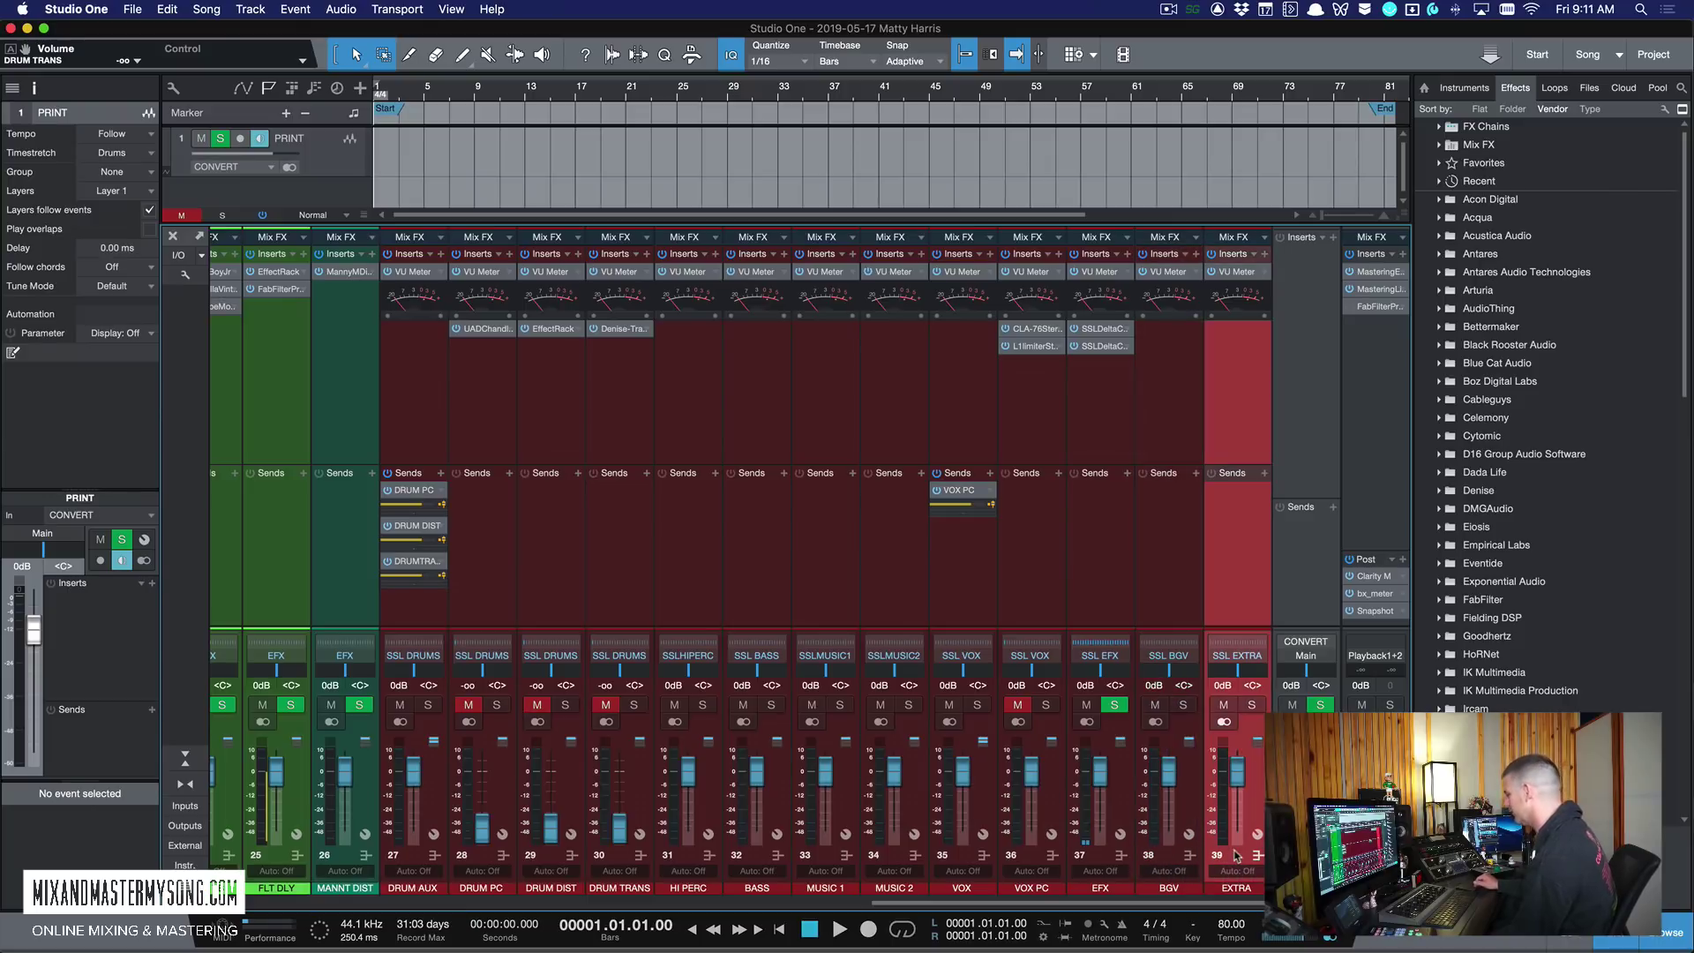
{"action": "left_click", "coordinate": [1164, 592]}
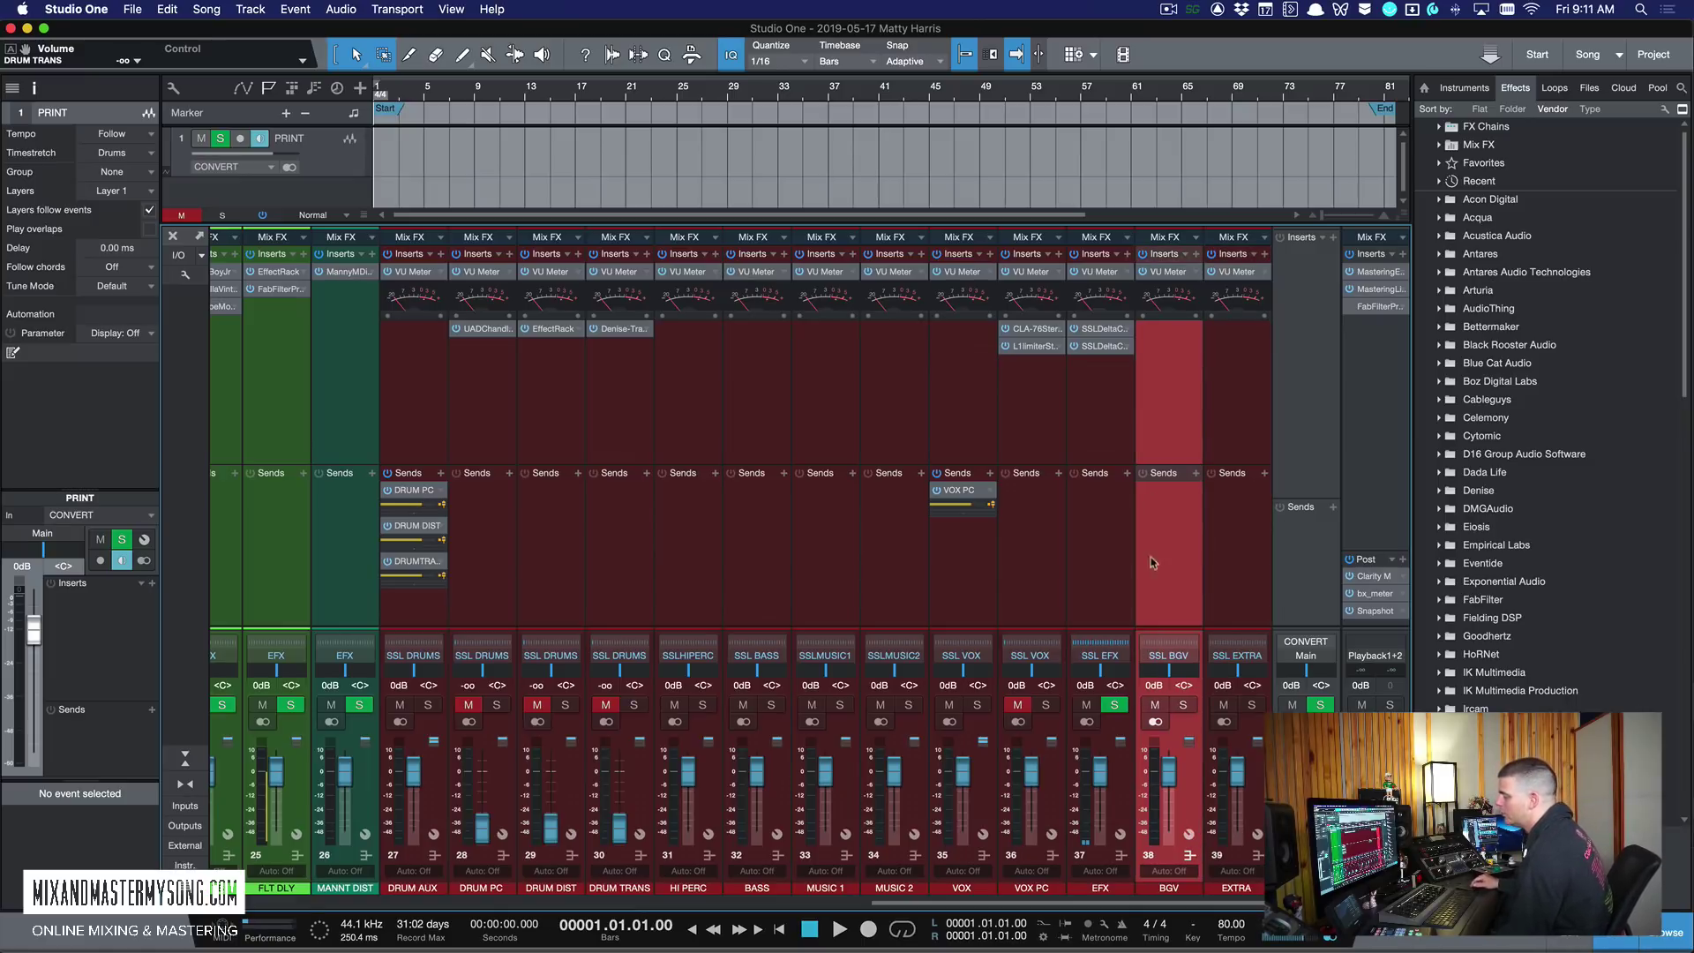
{"action": "left_click", "coordinate": [1221, 556]}
{"action": "left_click", "coordinate": [1170, 548]}
{"action": "left_click", "coordinate": [1216, 549]}
{"action": "left_click", "coordinate": [1173, 553]}
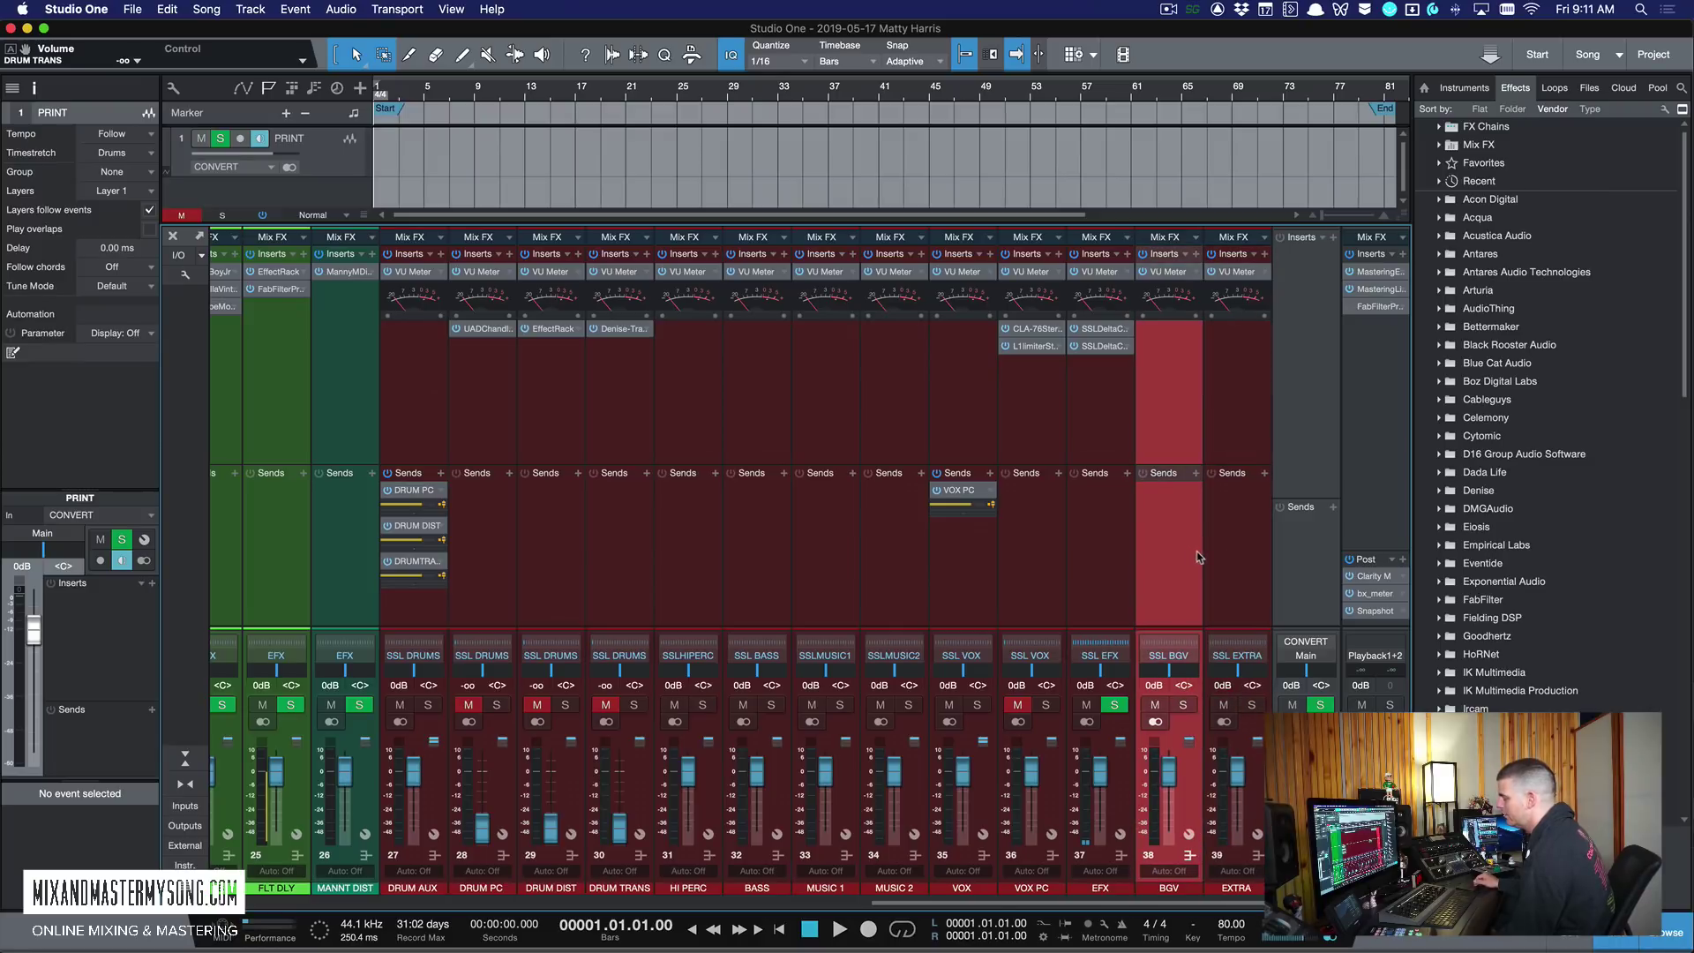
{"action": "left_click", "coordinate": [1225, 554]}
{"action": "left_click", "coordinate": [1187, 555]}
{"action": "left_click", "coordinate": [1227, 555]}
{"action": "left_click", "coordinate": [1198, 549]}
{"action": "left_click", "coordinate": [1216, 554]}
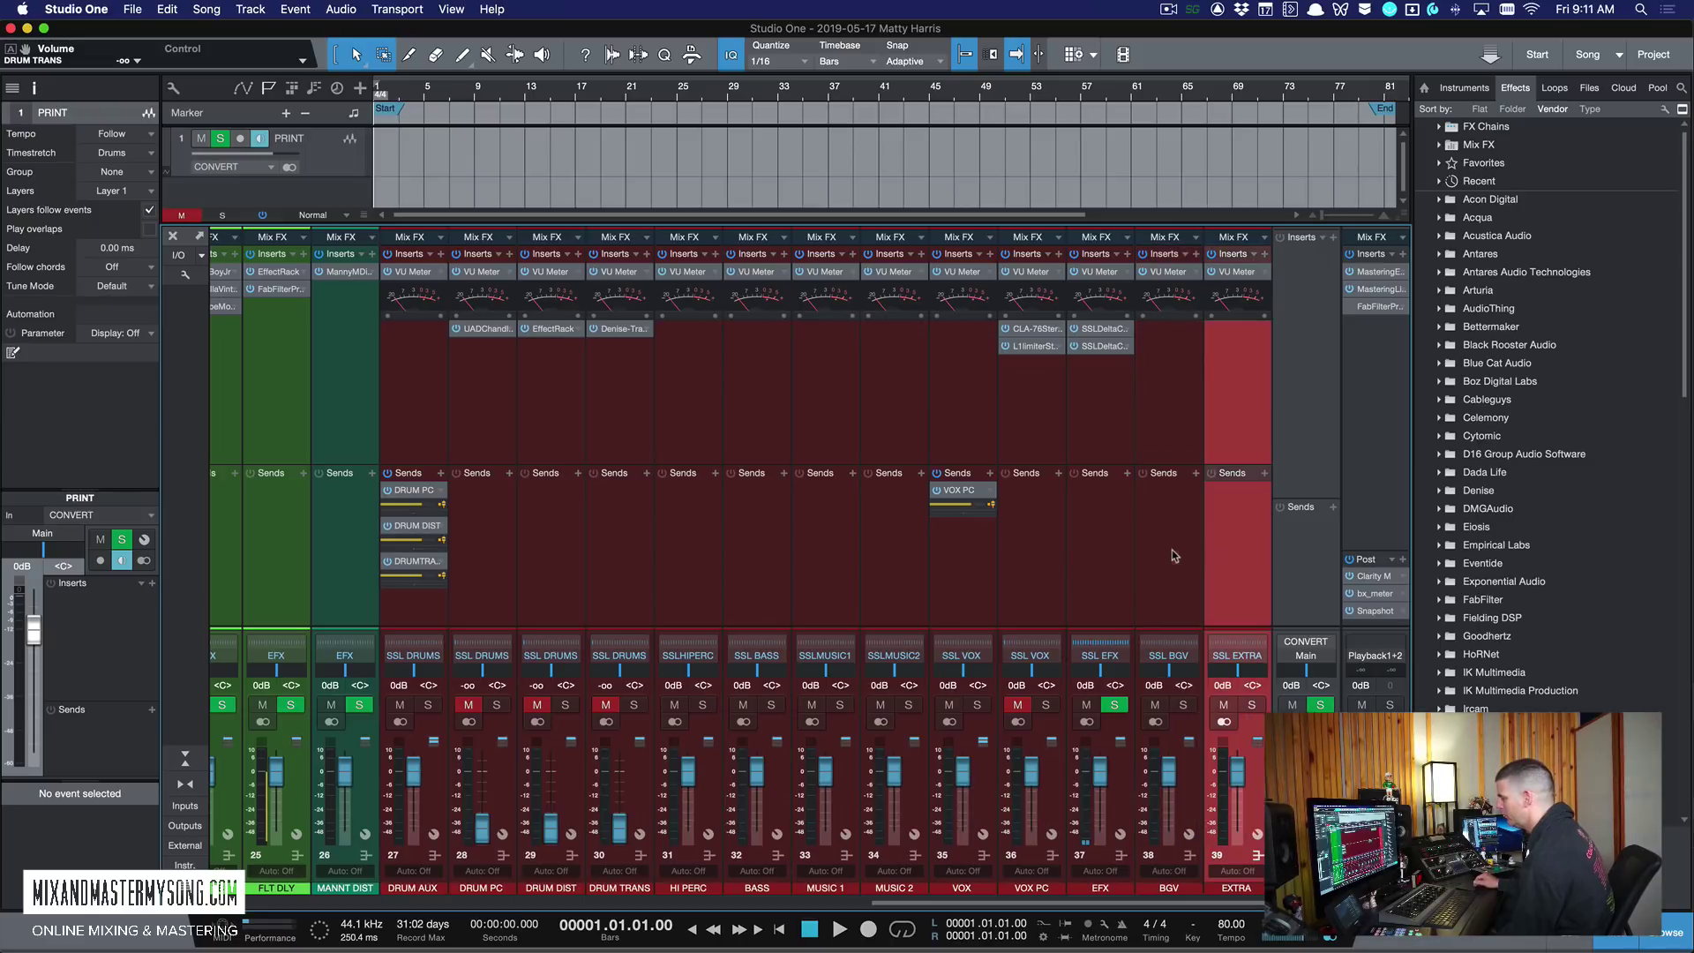
{"action": "left_click", "coordinate": [1171, 549]}
{"action": "left_click", "coordinate": [1213, 556]}
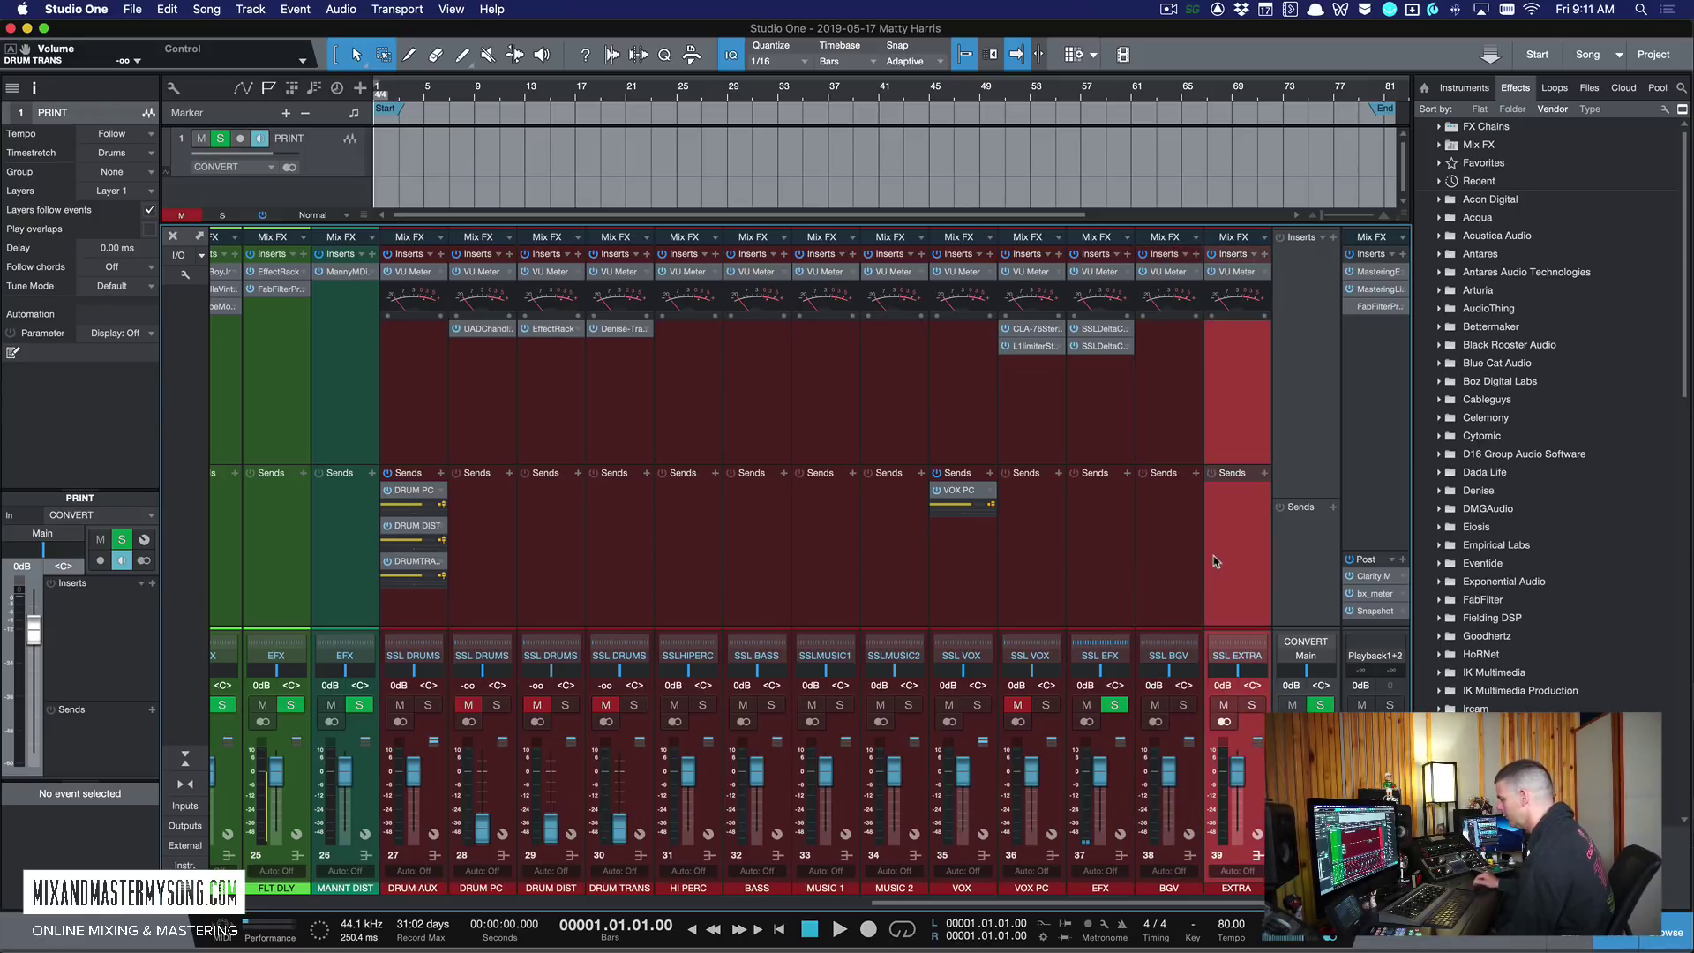
{"action": "left_click", "coordinate": [1284, 587]}
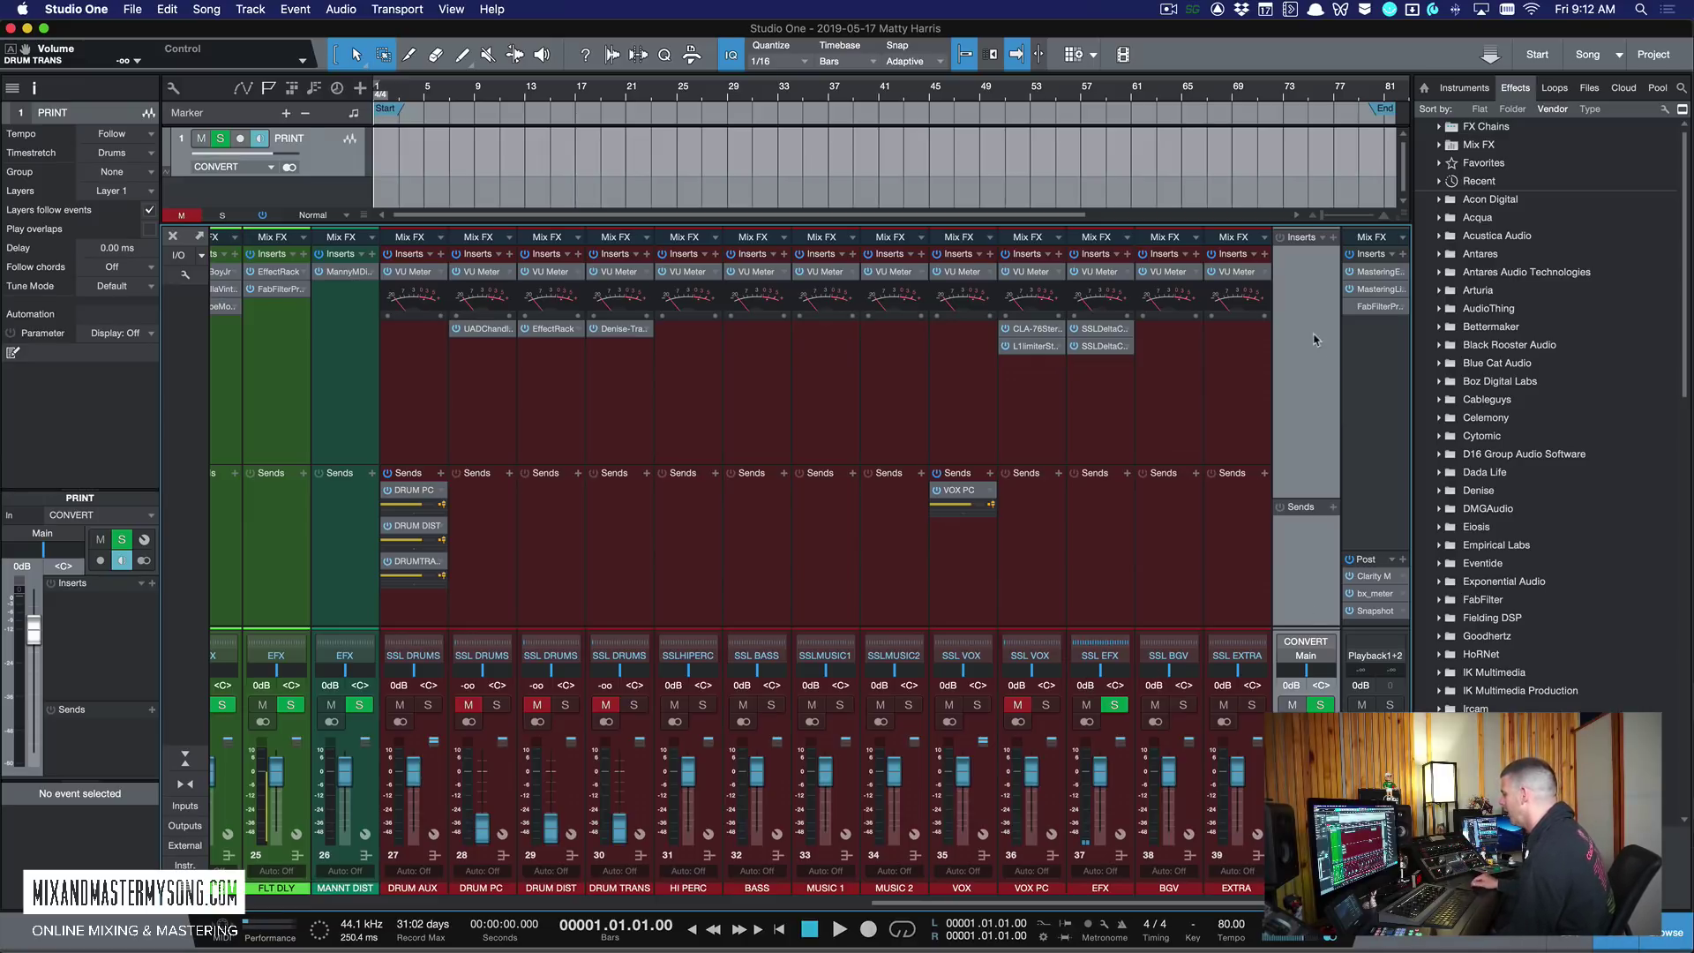
{"action": "left_click", "coordinate": [1398, 430]}
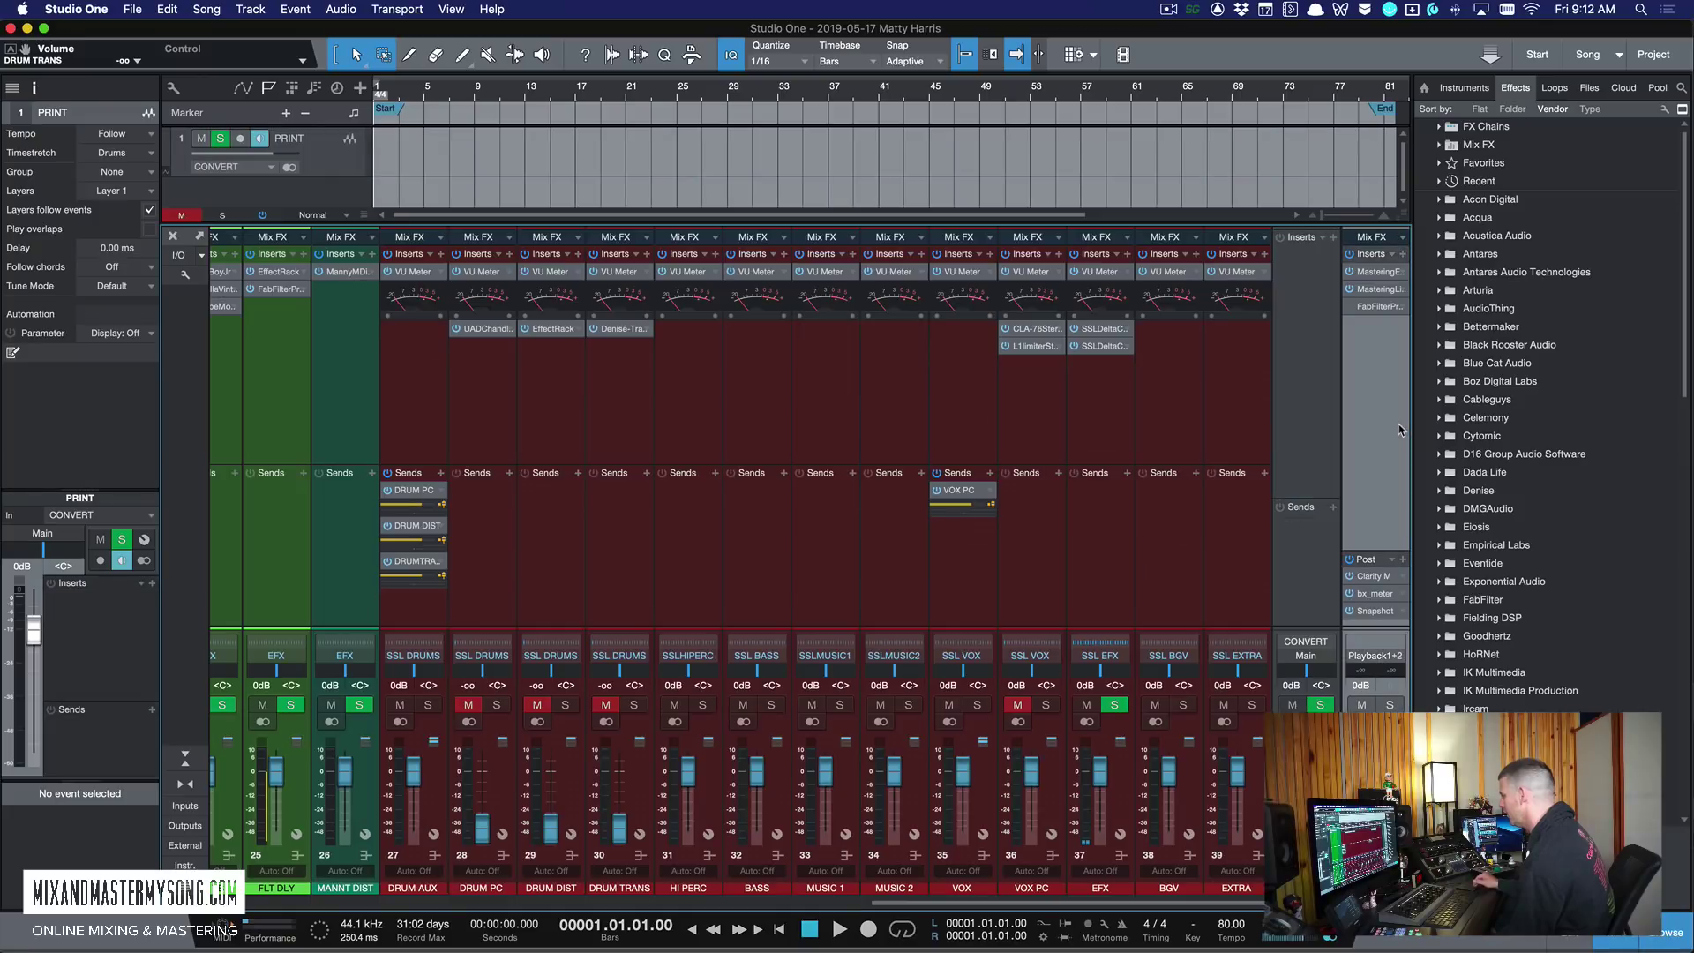
{"action": "left_click", "coordinate": [1381, 271]}
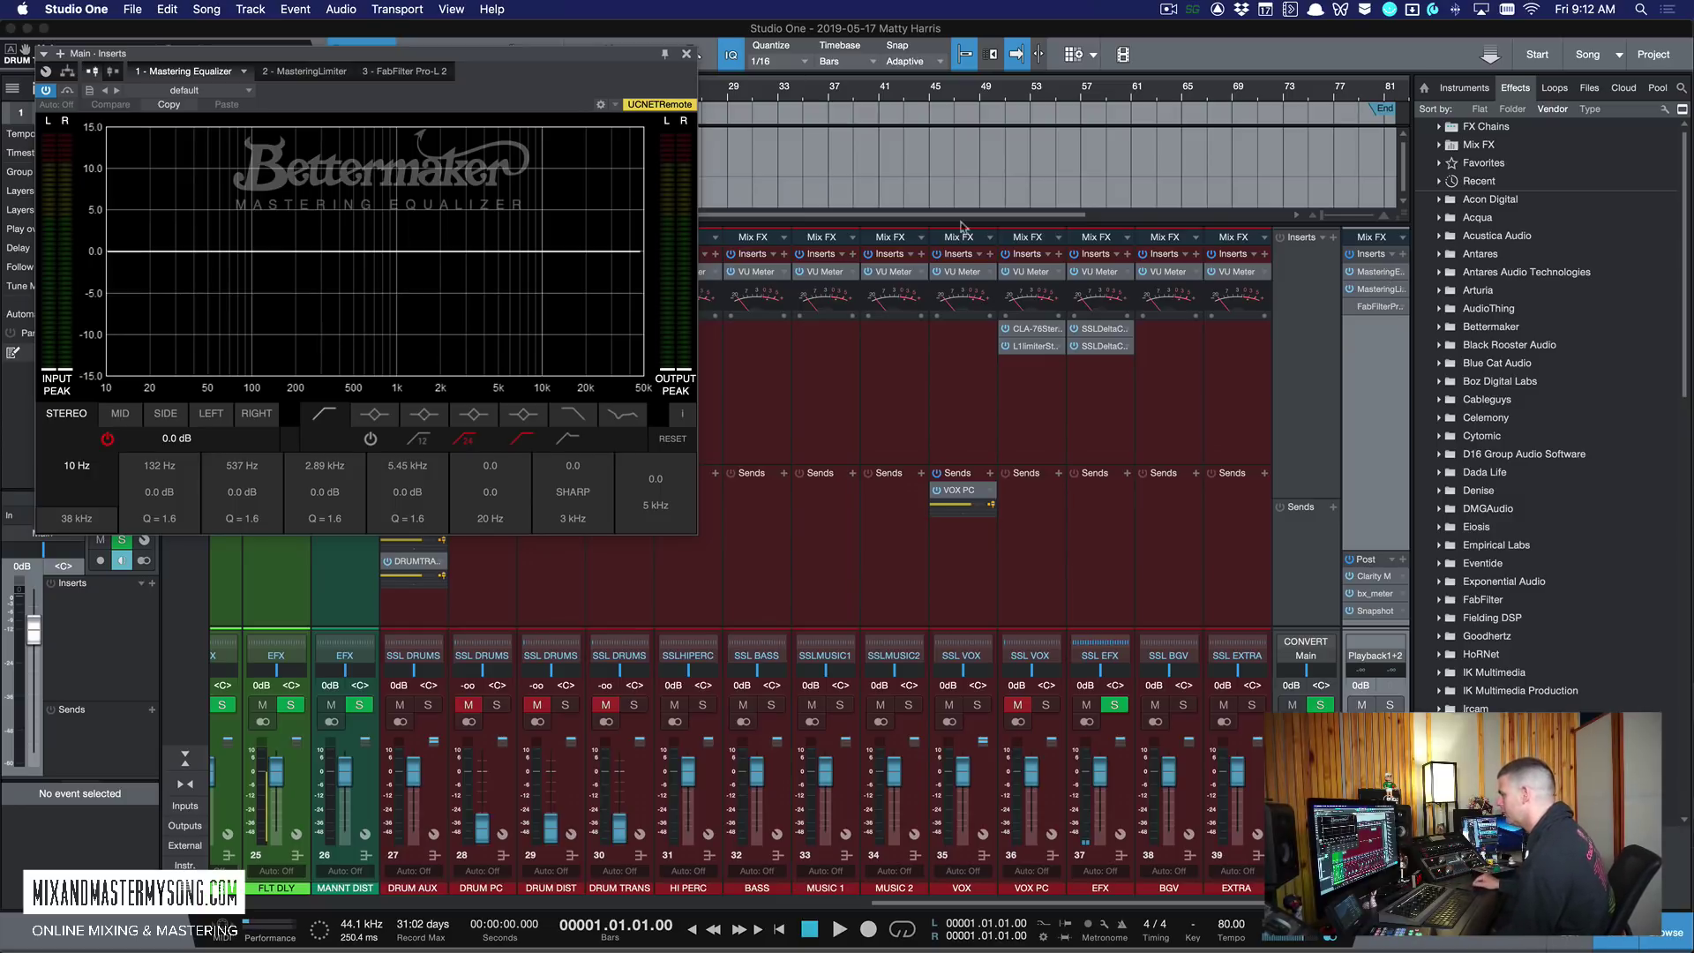
{"action": "left_click", "coordinate": [1374, 289]}
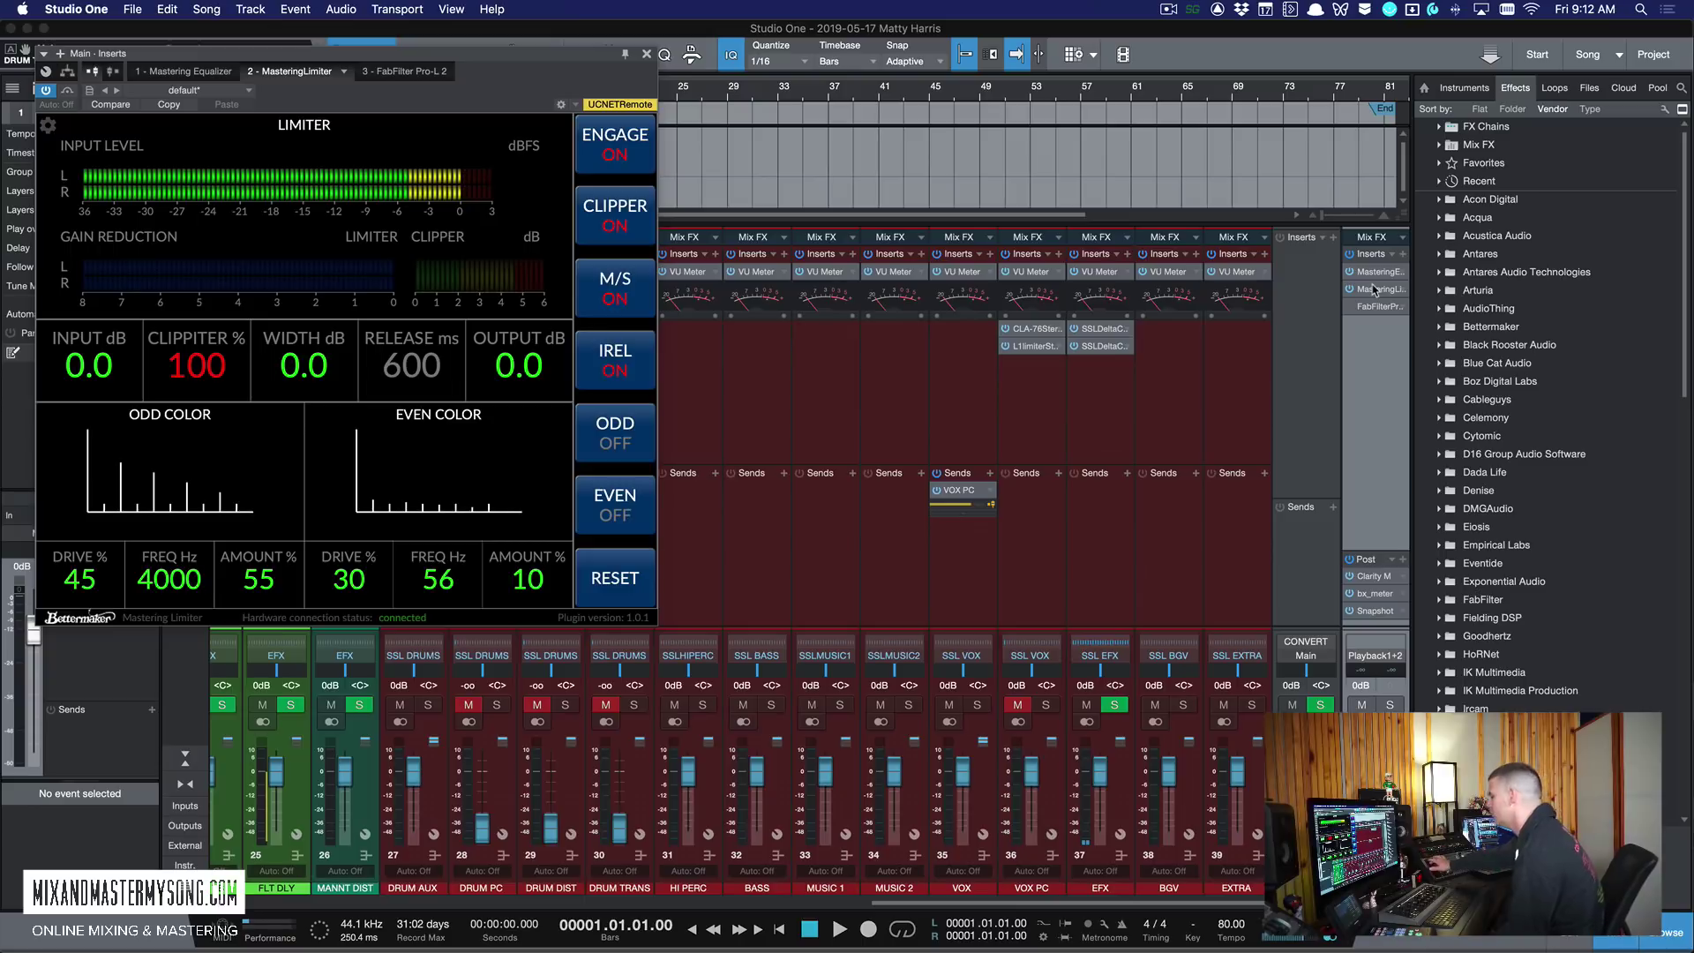
{"action": "left_click", "coordinate": [646, 54]}
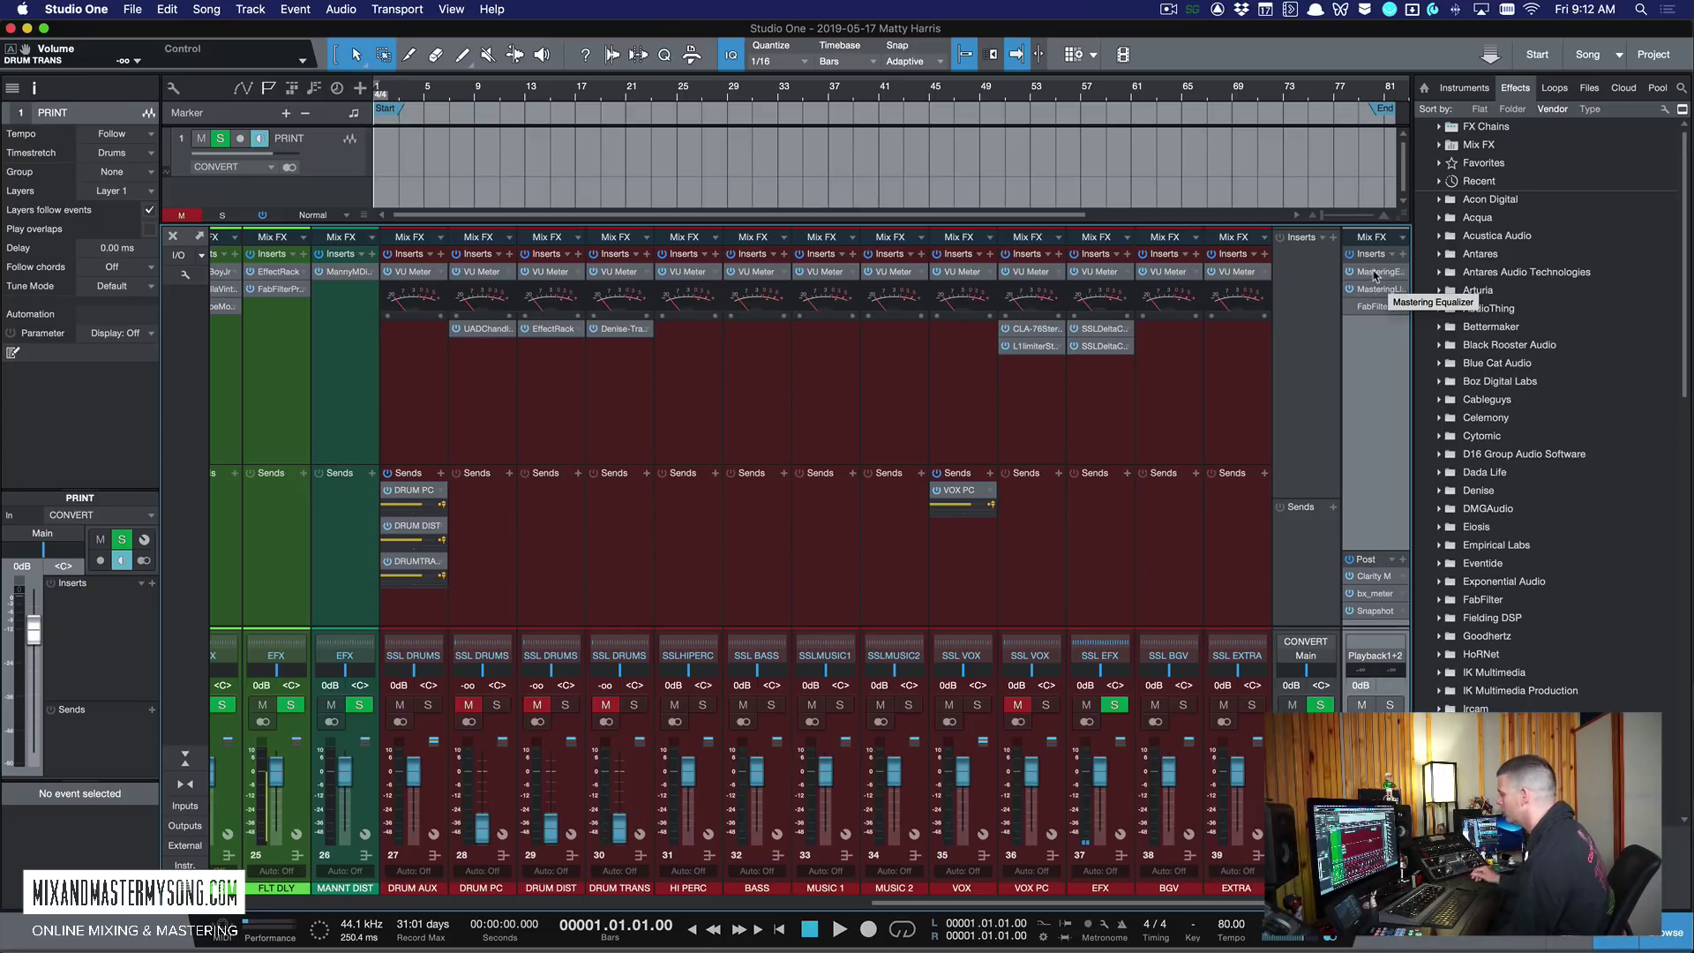
{"action": "left_click", "coordinate": [1379, 309]}
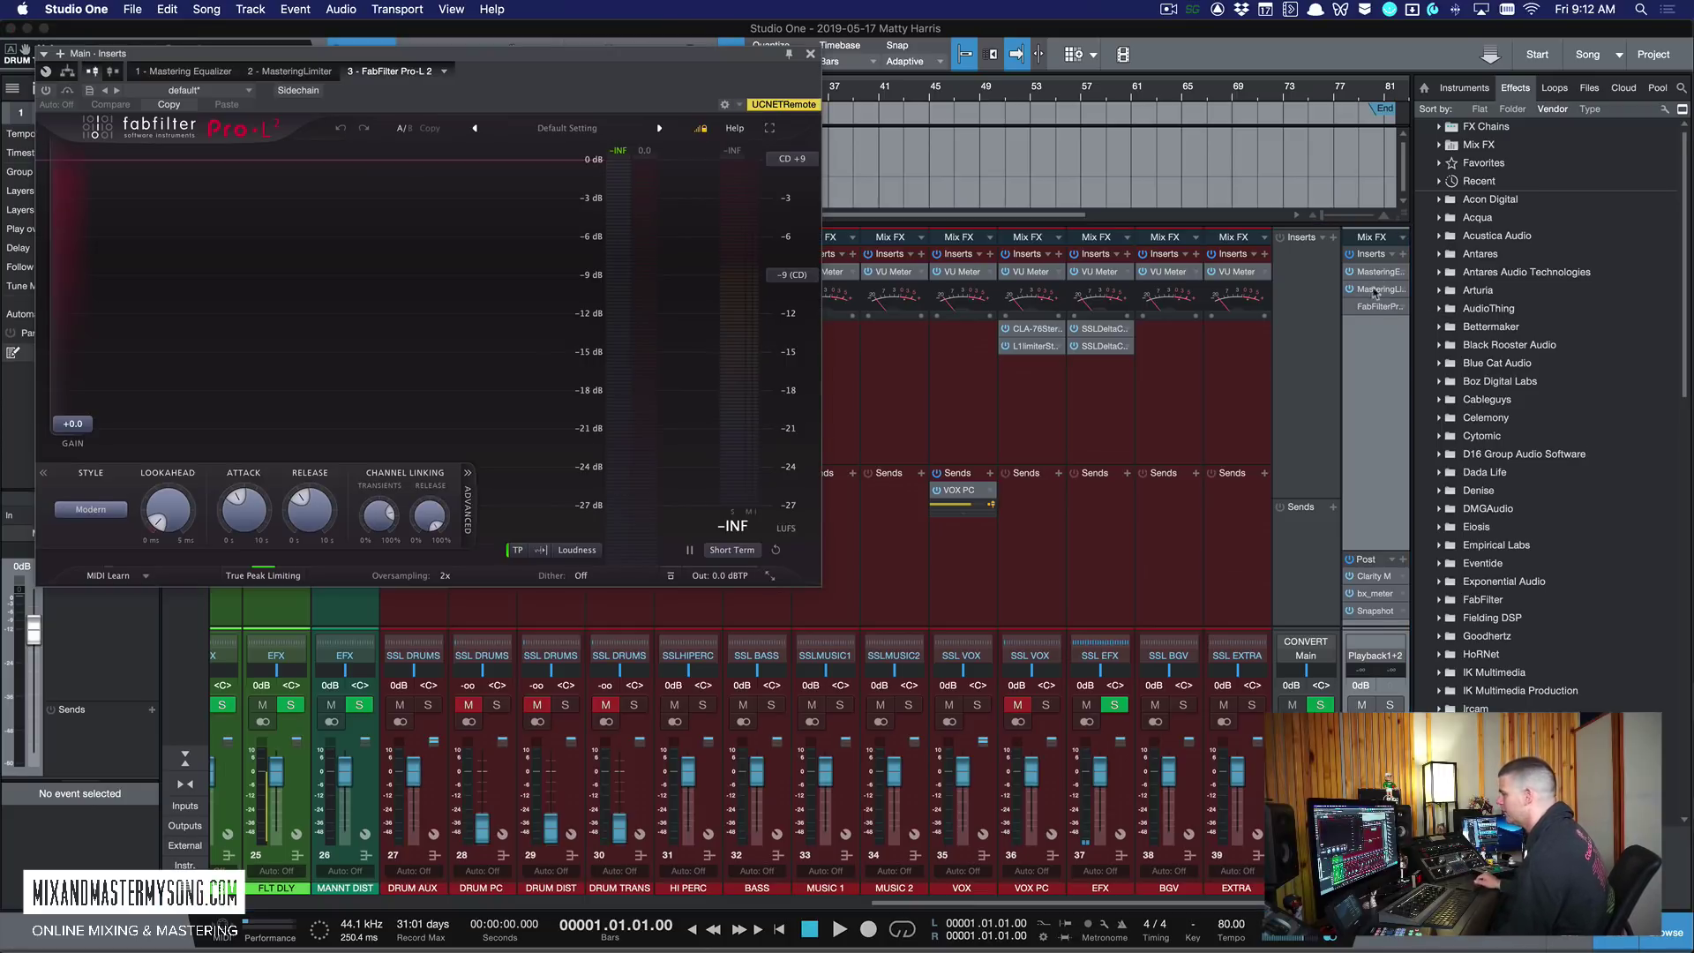
{"action": "left_click_drag", "start_coordinate": [468, 61], "coordinate": [1130, 39]}
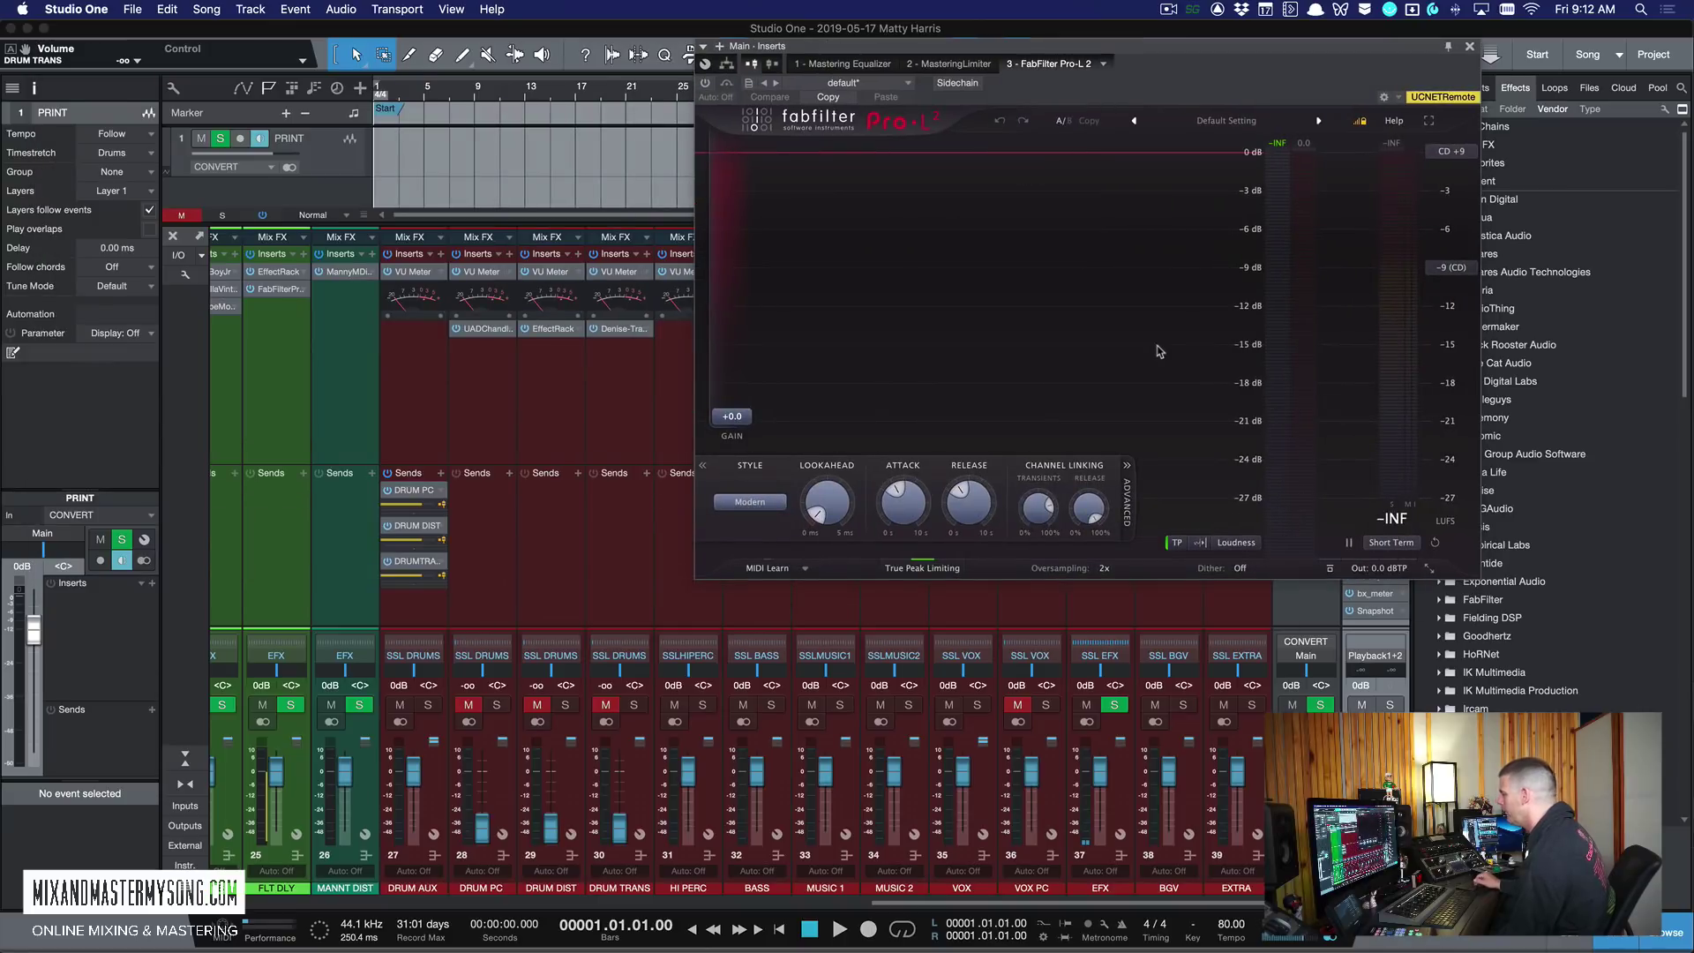
{"action": "left_click_drag", "start_coordinate": [1266, 58], "coordinate": [1098, 56]}
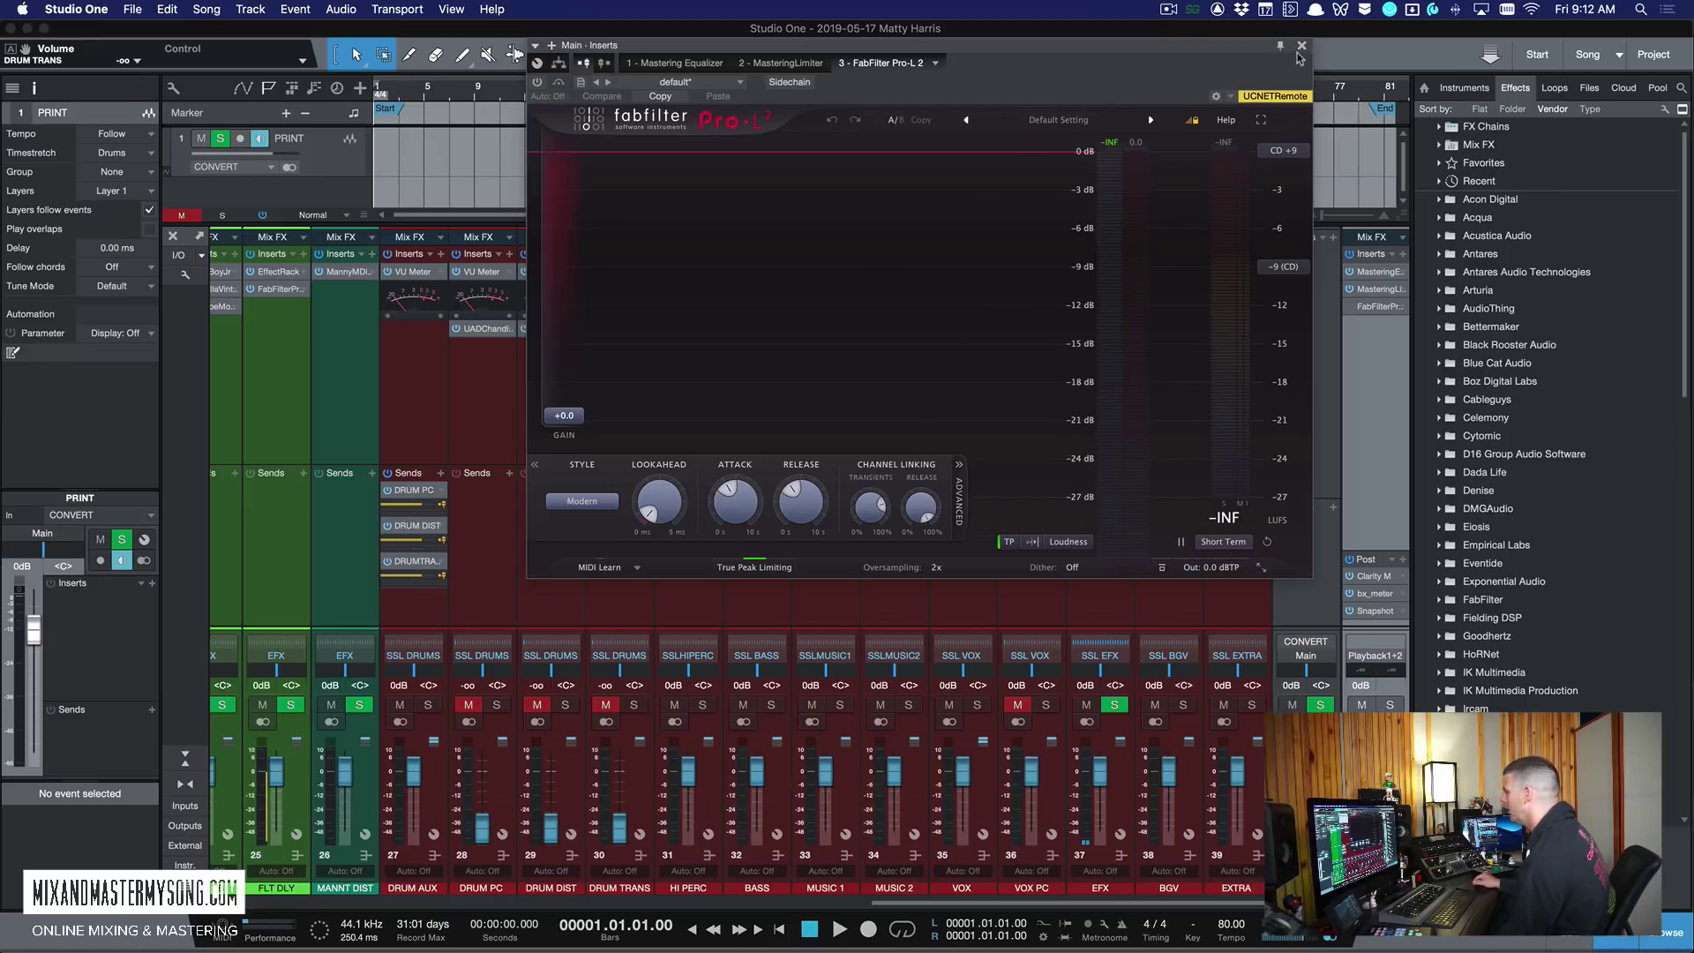
{"action": "left_click_drag", "start_coordinate": [1276, 51], "coordinate": [1138, 80]}
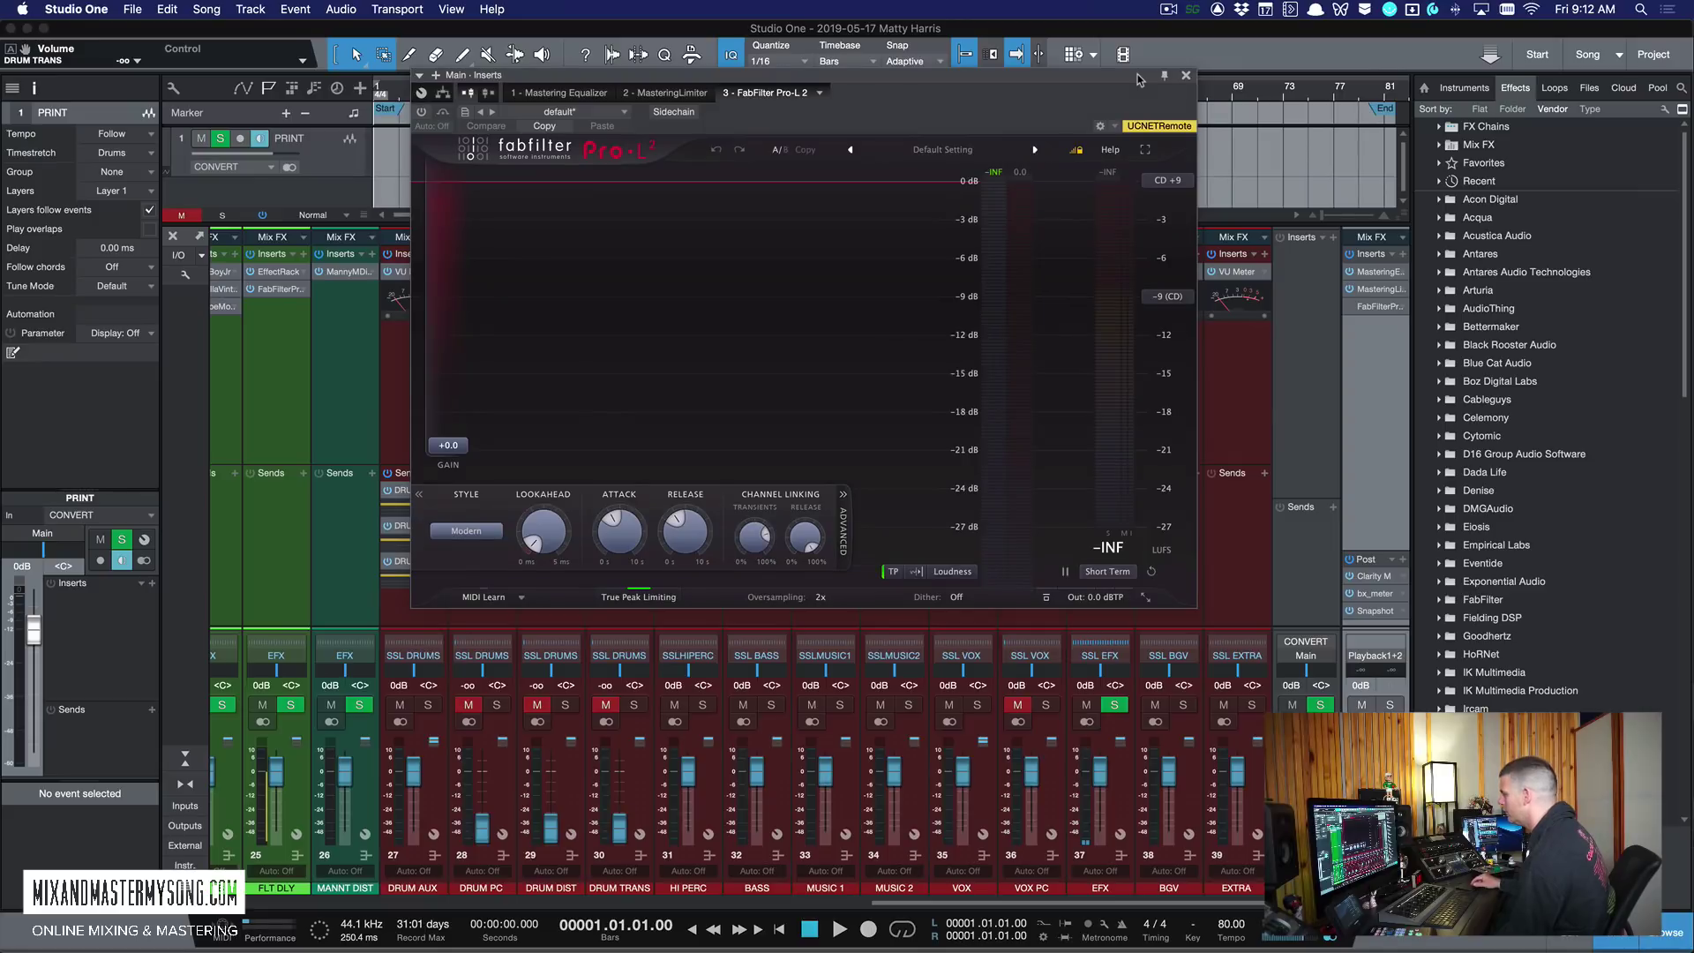
{"action": "left_click", "coordinate": [1187, 77]}
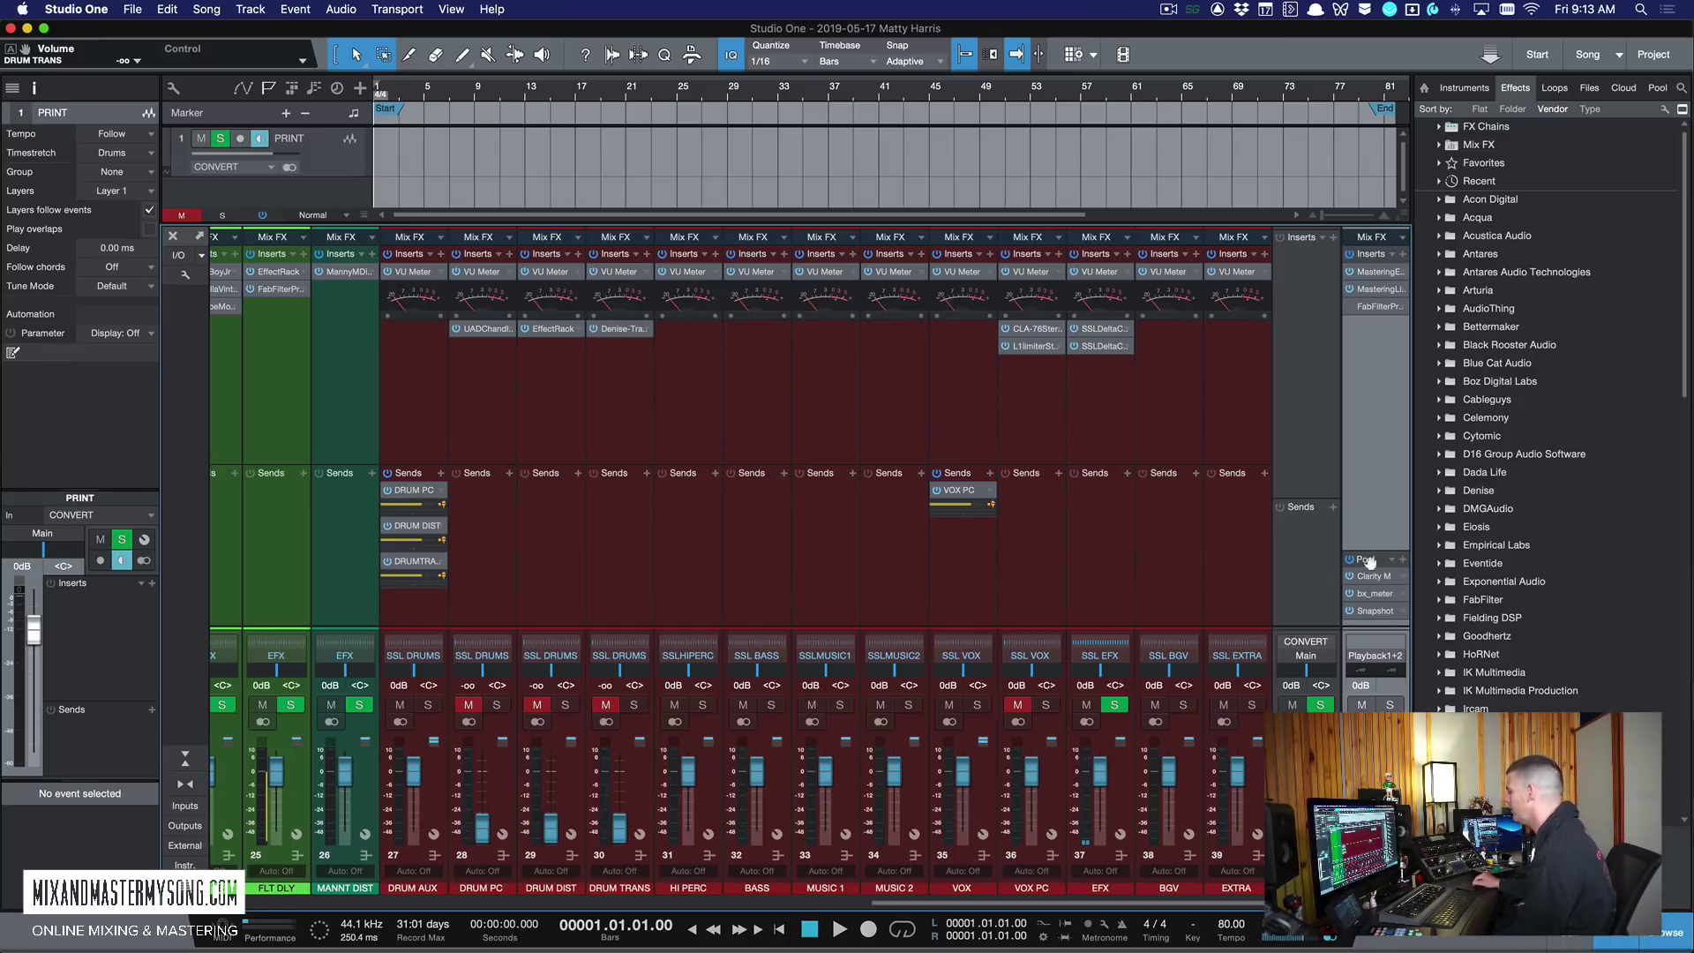
Step: Drag the Main channel's Post inserts divider upward, then review and close bx_meter
{"action": "left_click_drag", "start_coordinate": [1373, 507], "coordinate": [1372, 470]}
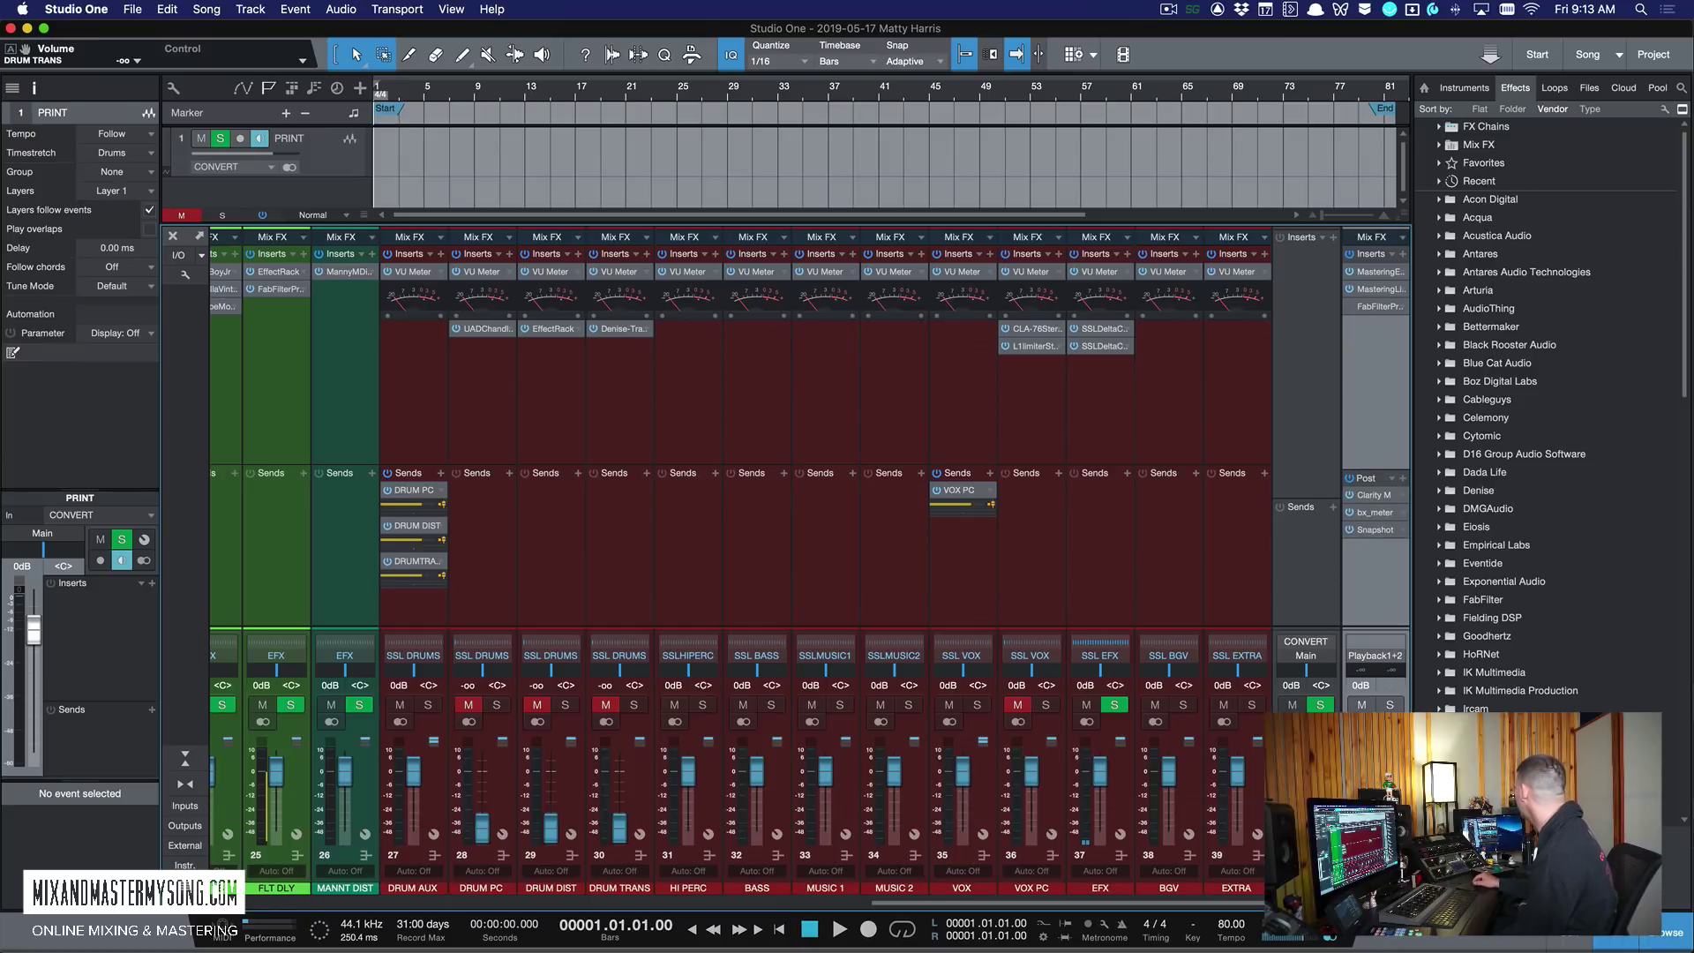
{"action": "left_click", "coordinate": [1375, 512]}
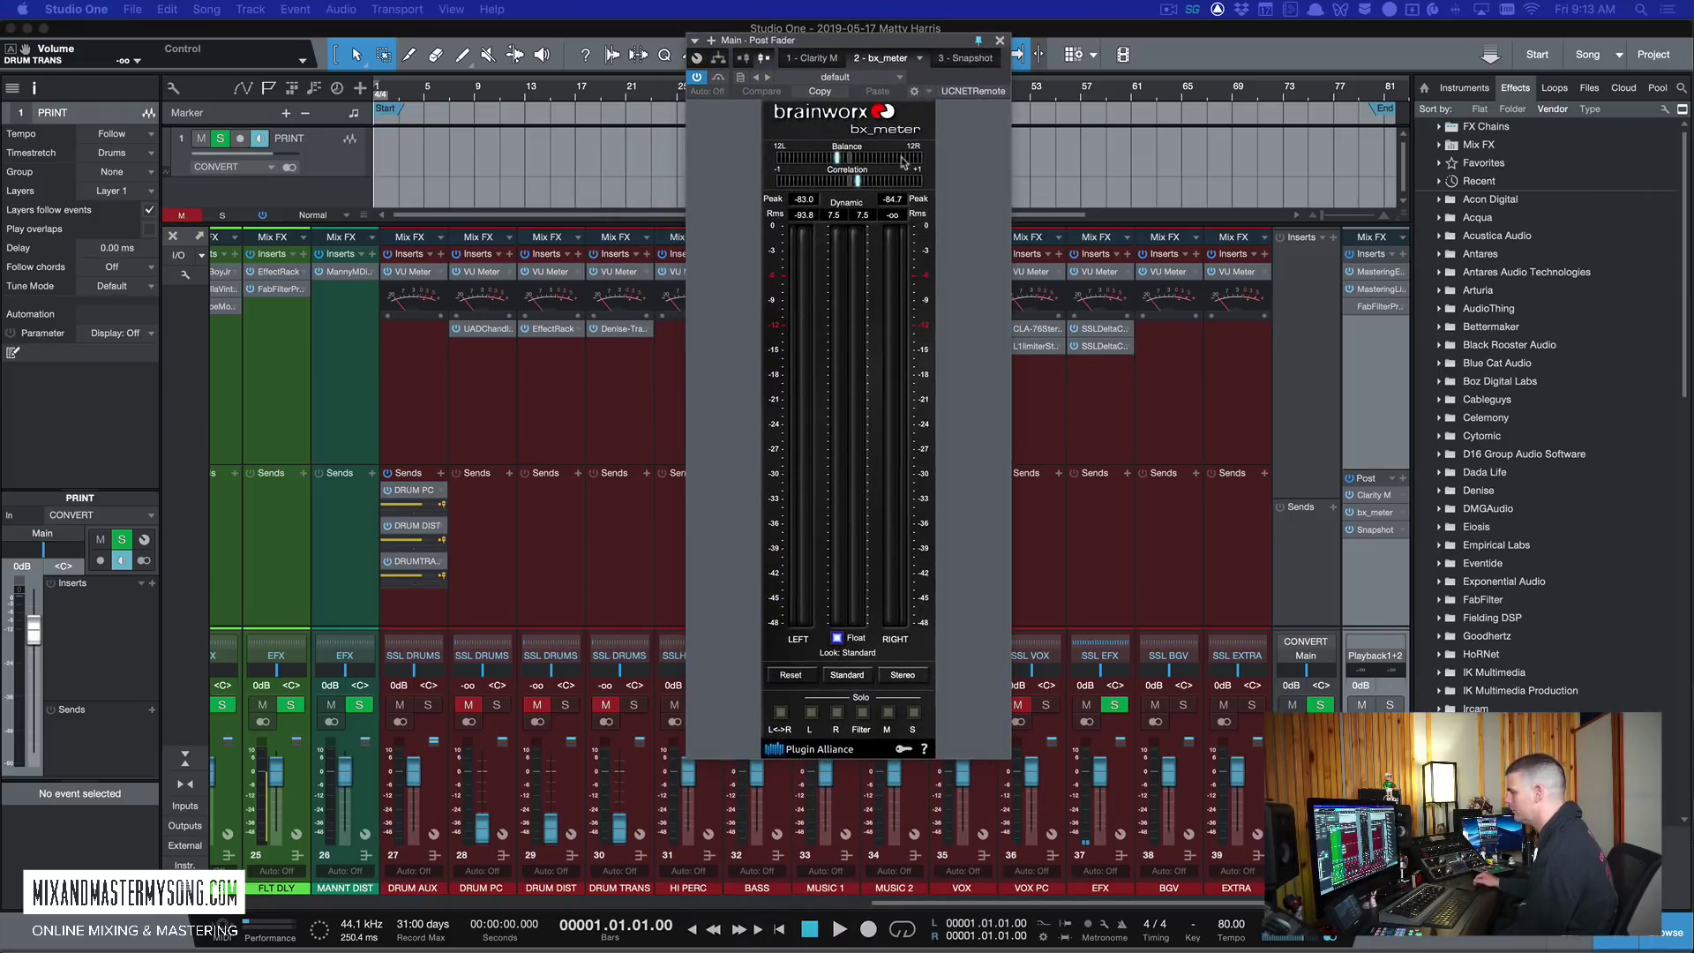
{"action": "left_click", "coordinate": [1000, 40]}
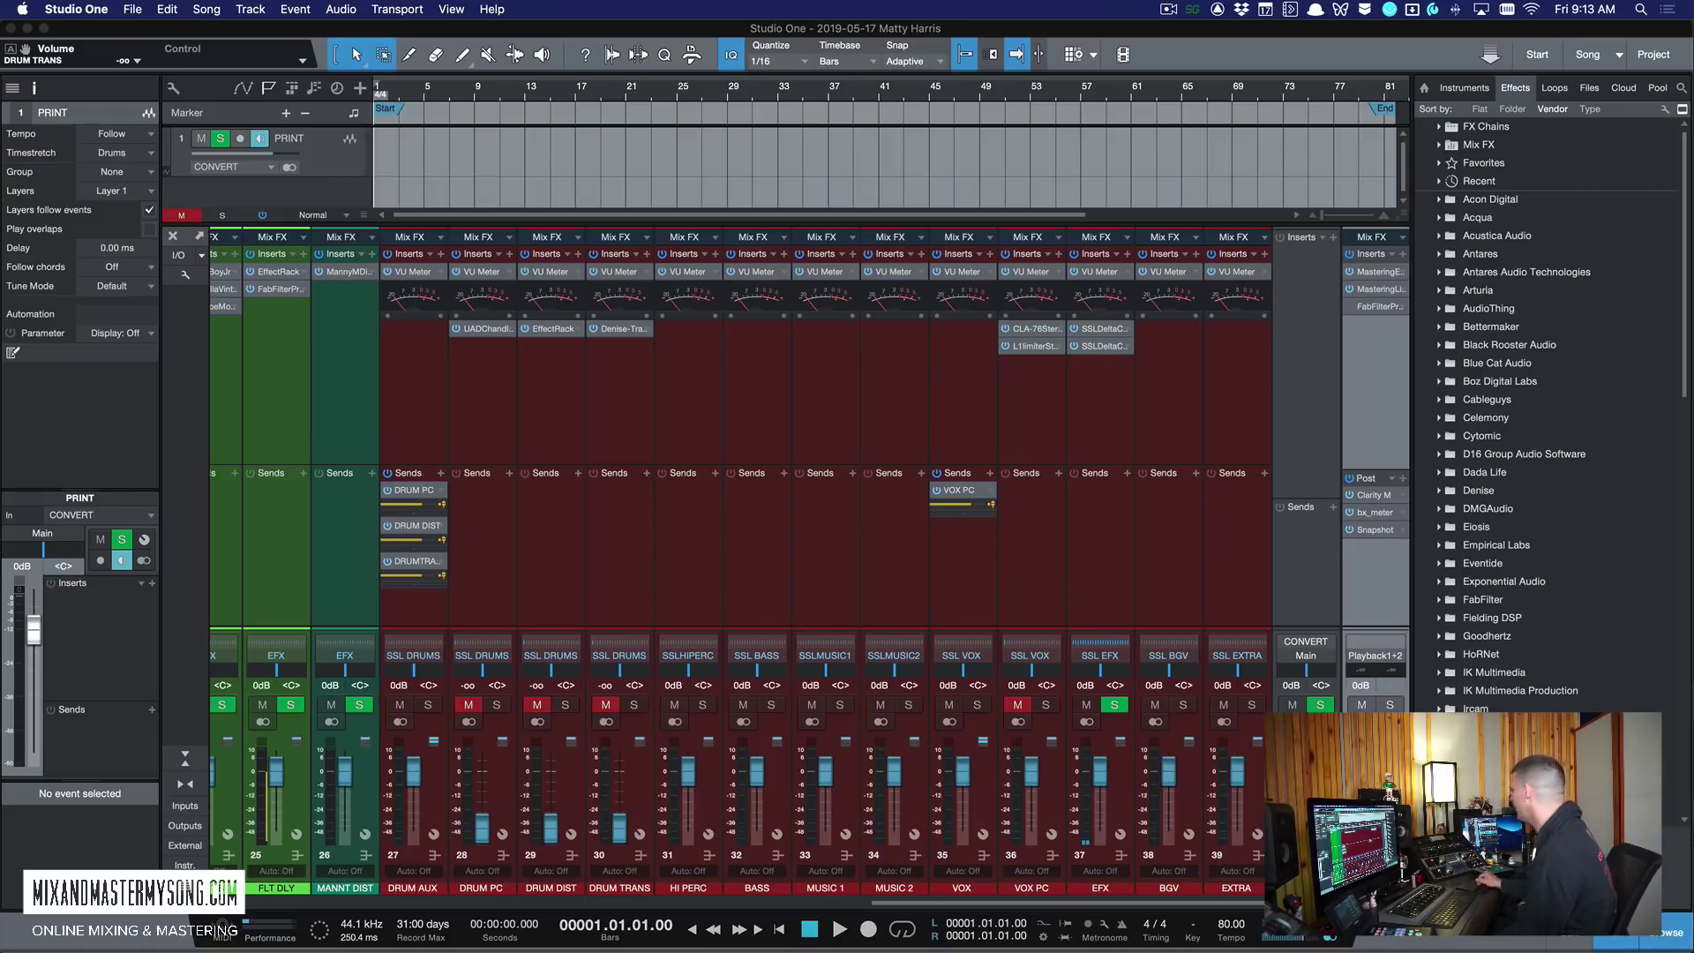
Step: Review the master's Snapshot plugin and its analog chain, then move and close its window
{"action": "left_click", "coordinate": [1375, 530]}
{"action": "left_click_drag", "start_coordinate": [1149, 95], "coordinate": [860, 91]}
{"action": "mouse_move", "coordinate": [991, 949]}
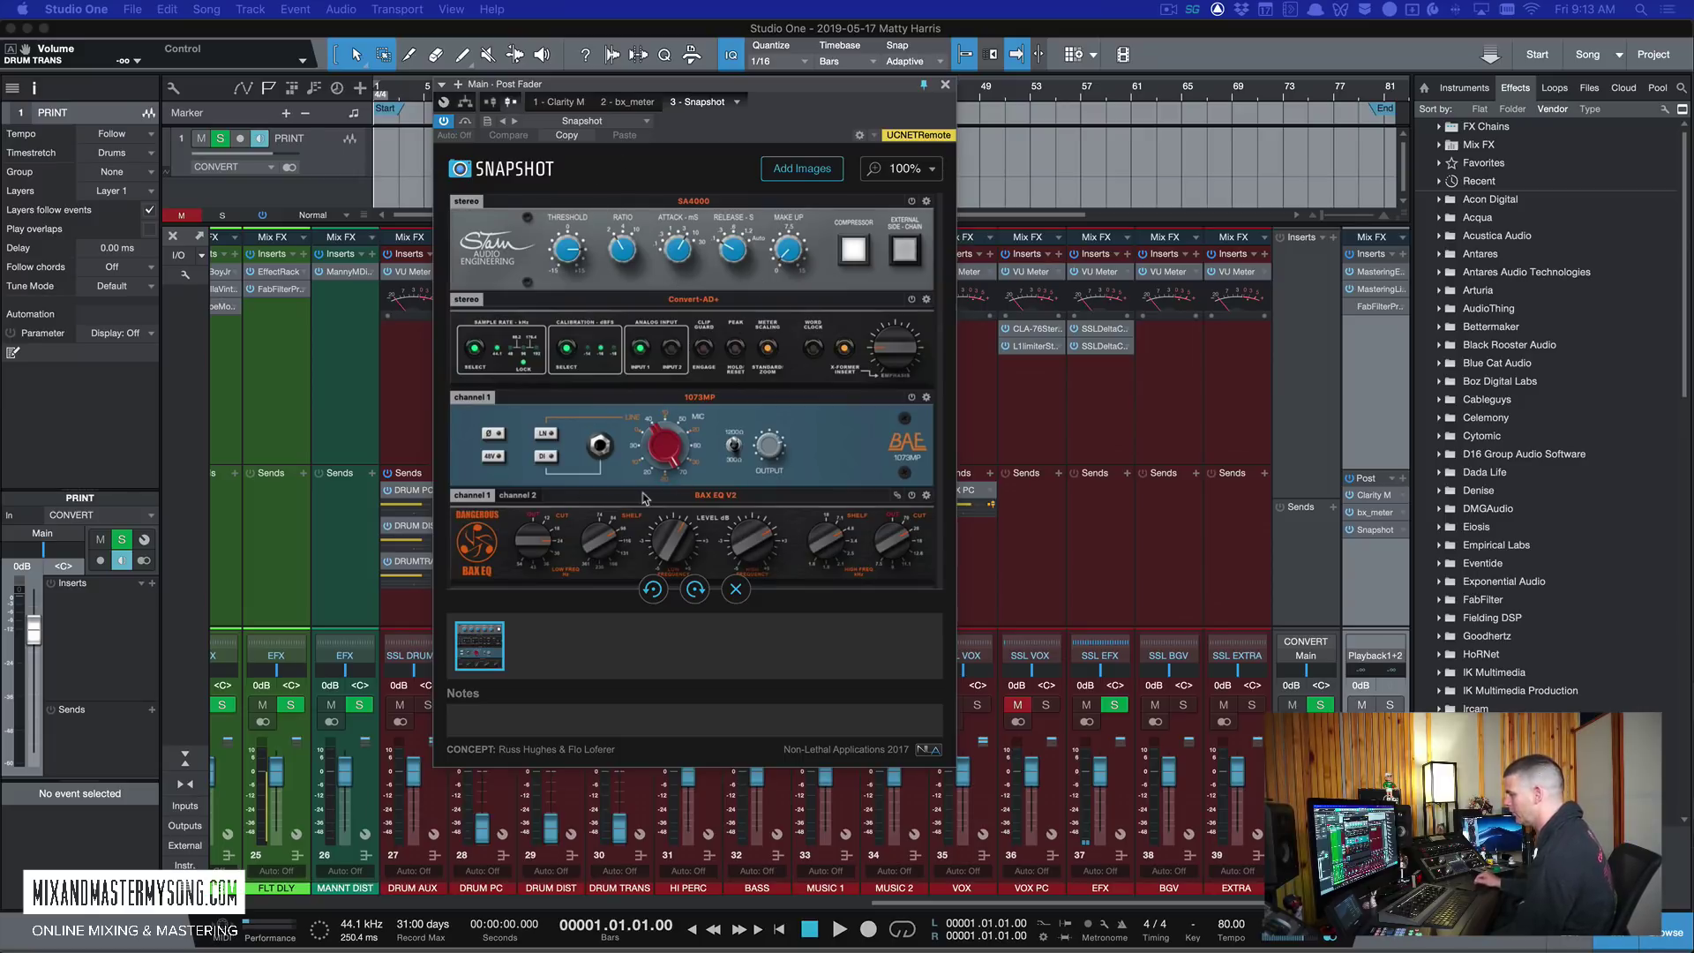
{"action": "mouse_move", "coordinate": [931, 948]}
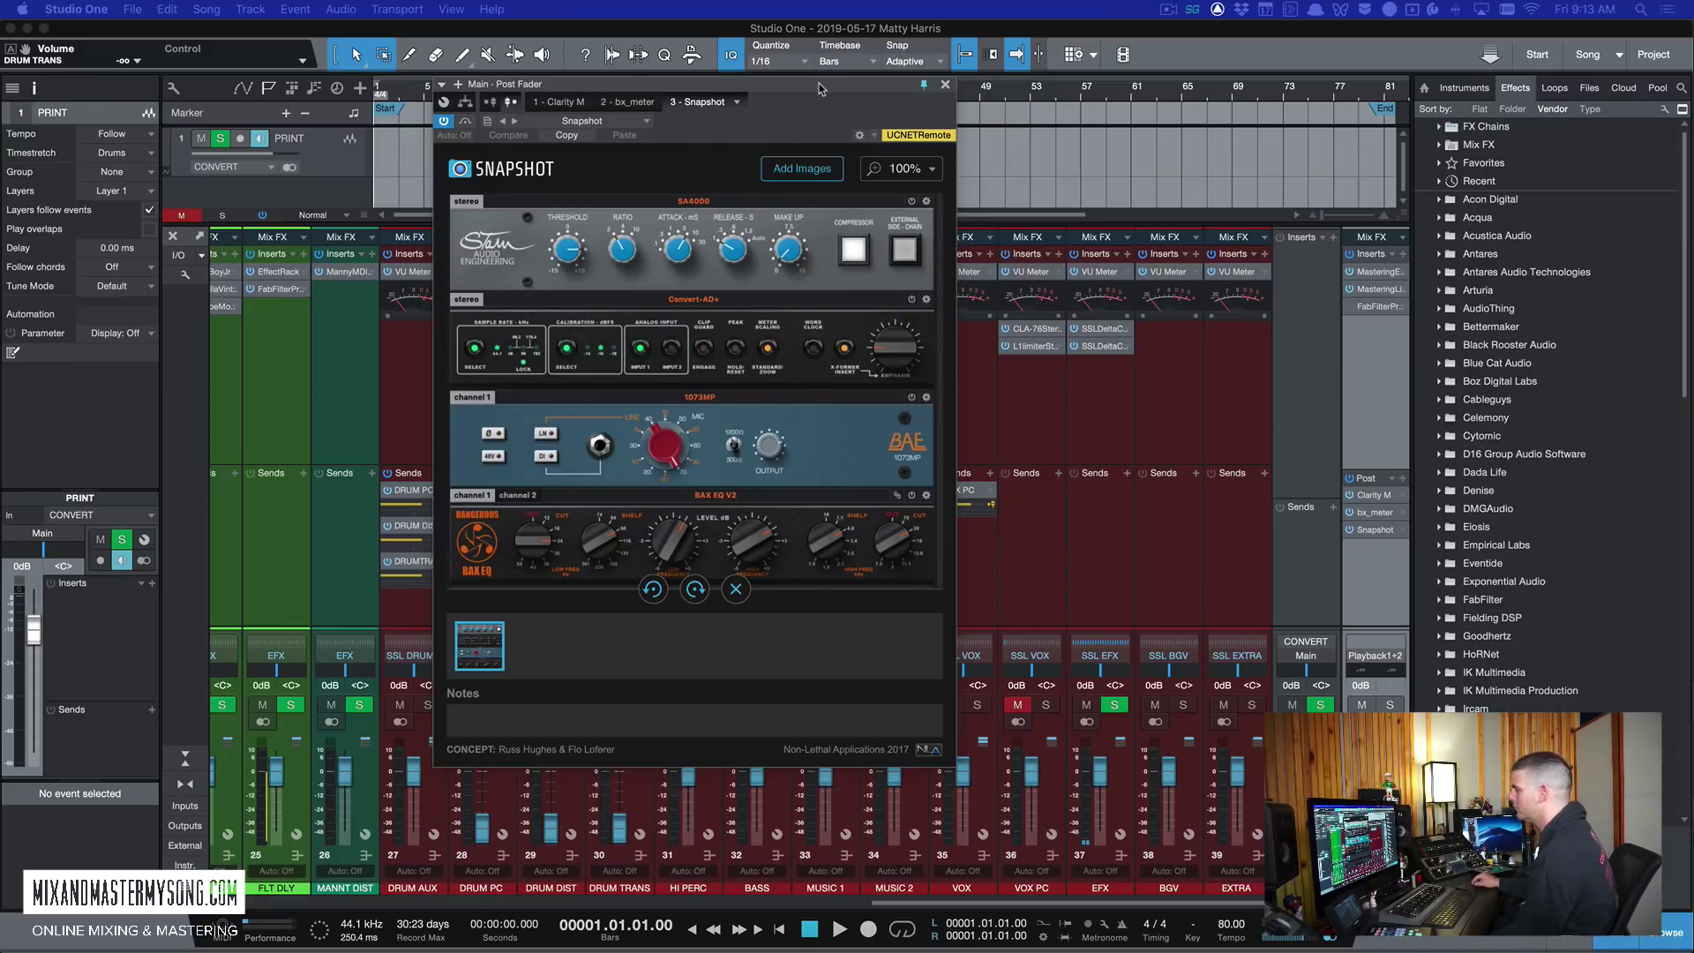
{"action": "left_click_drag", "start_coordinate": [819, 88], "coordinate": [1009, 136]}
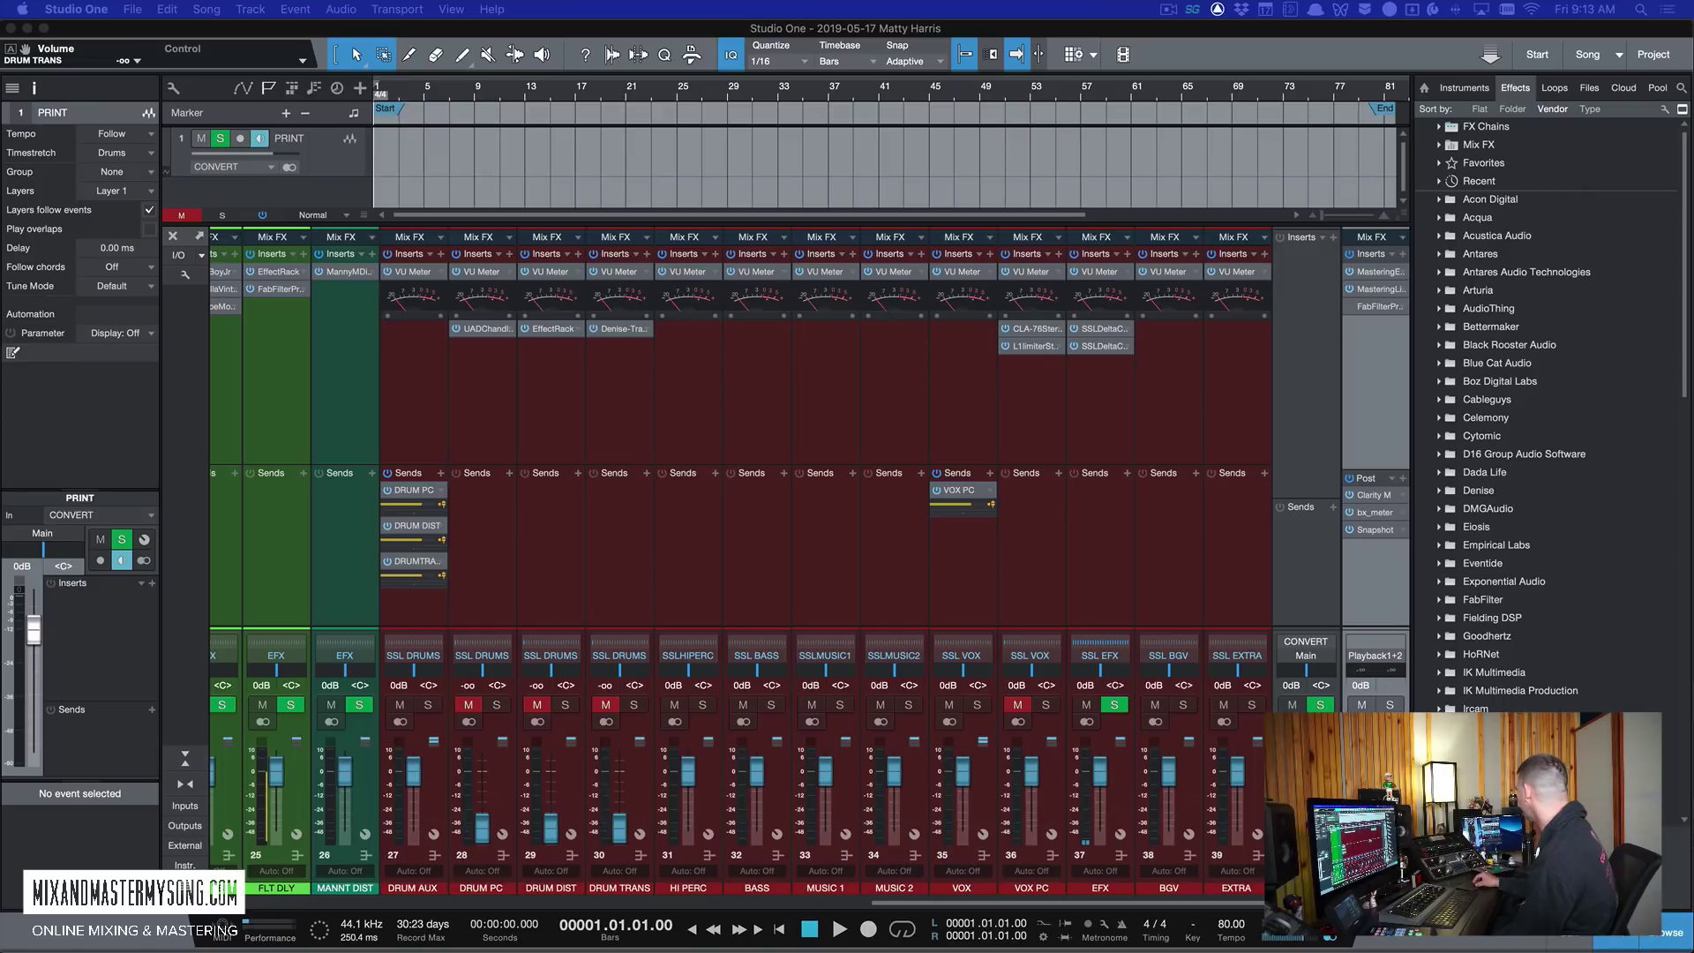